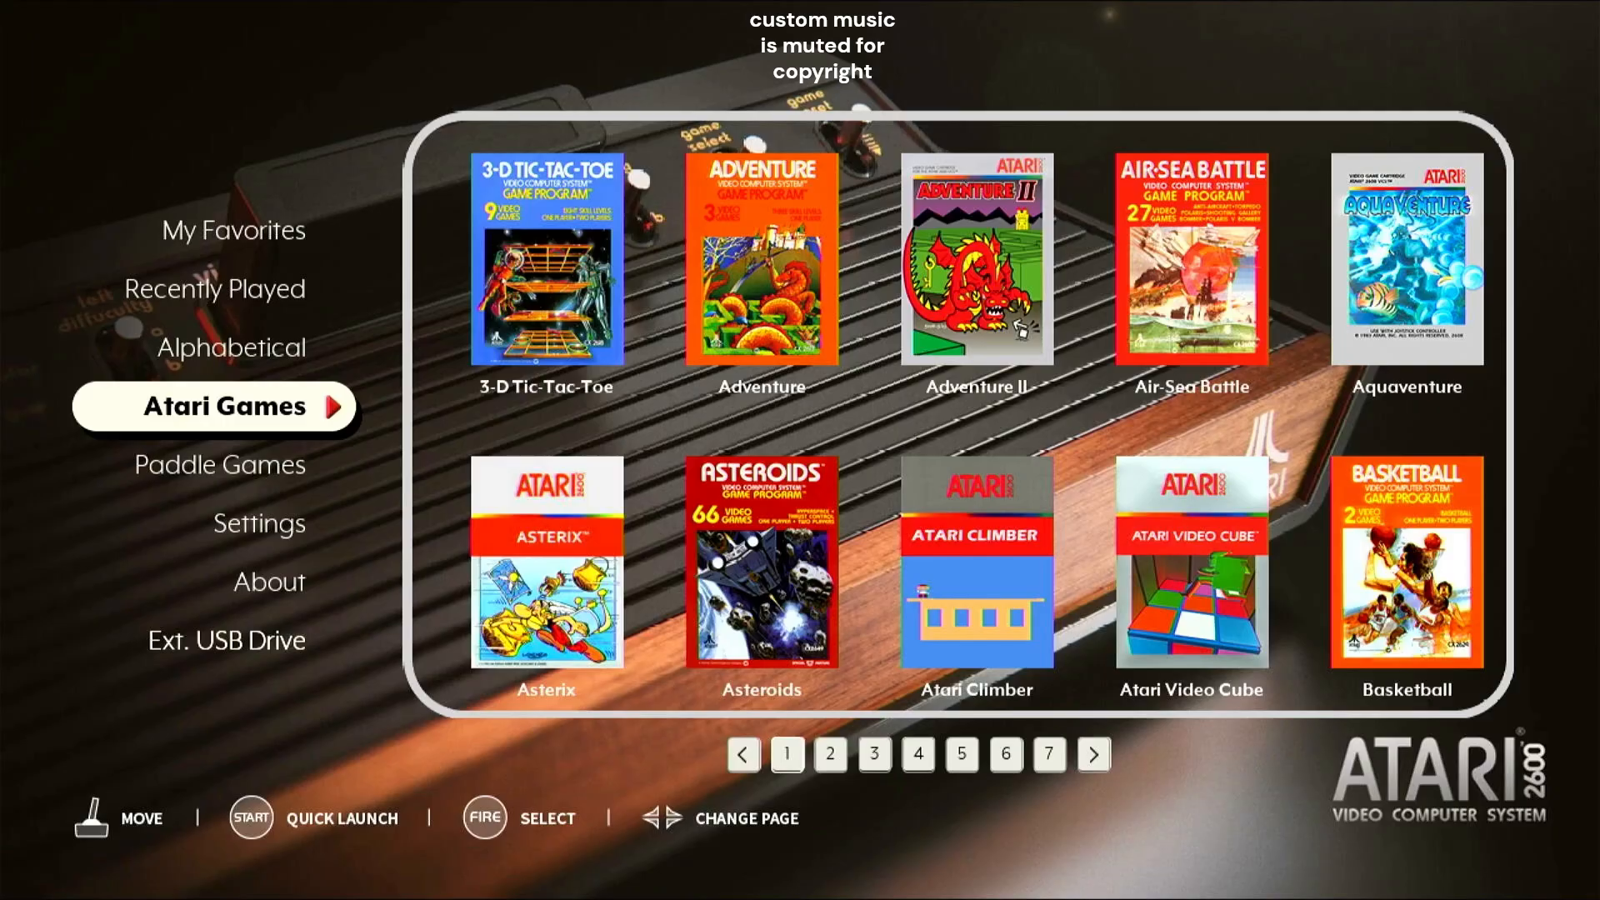
Browse the first page of the Atari Games list and advance to page 2.
{"action": "key", "text": "Right"}
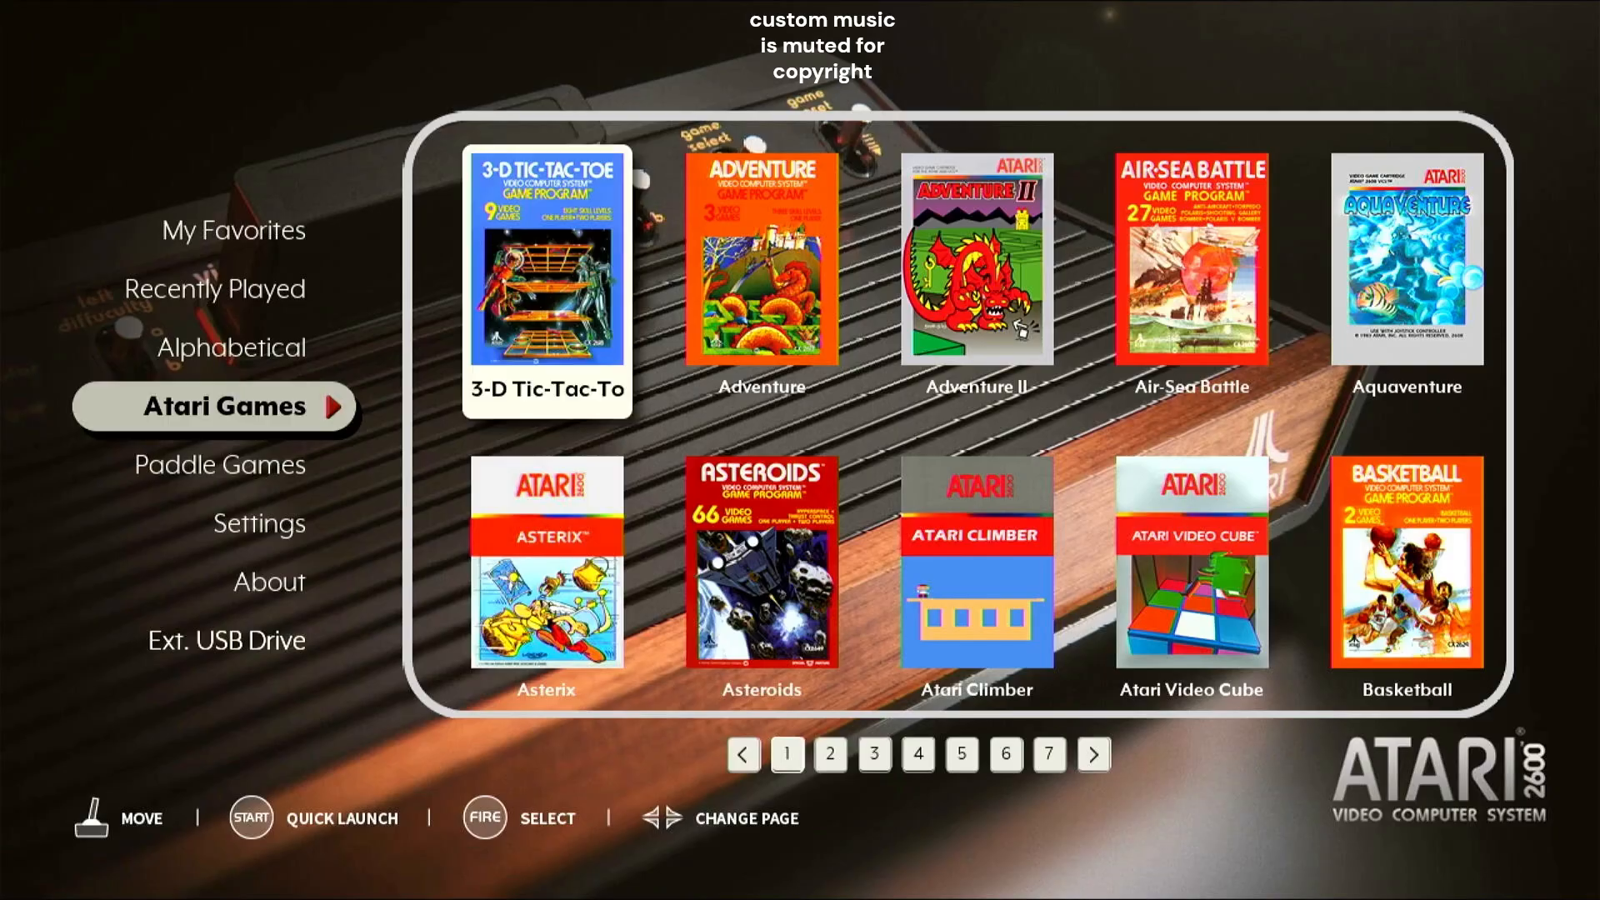
{"action": "key", "text": "Right"}
{"action": "key", "text": "Right"}
{"action": "key", "text": "Down"}
{"action": "key", "text": "Down"}
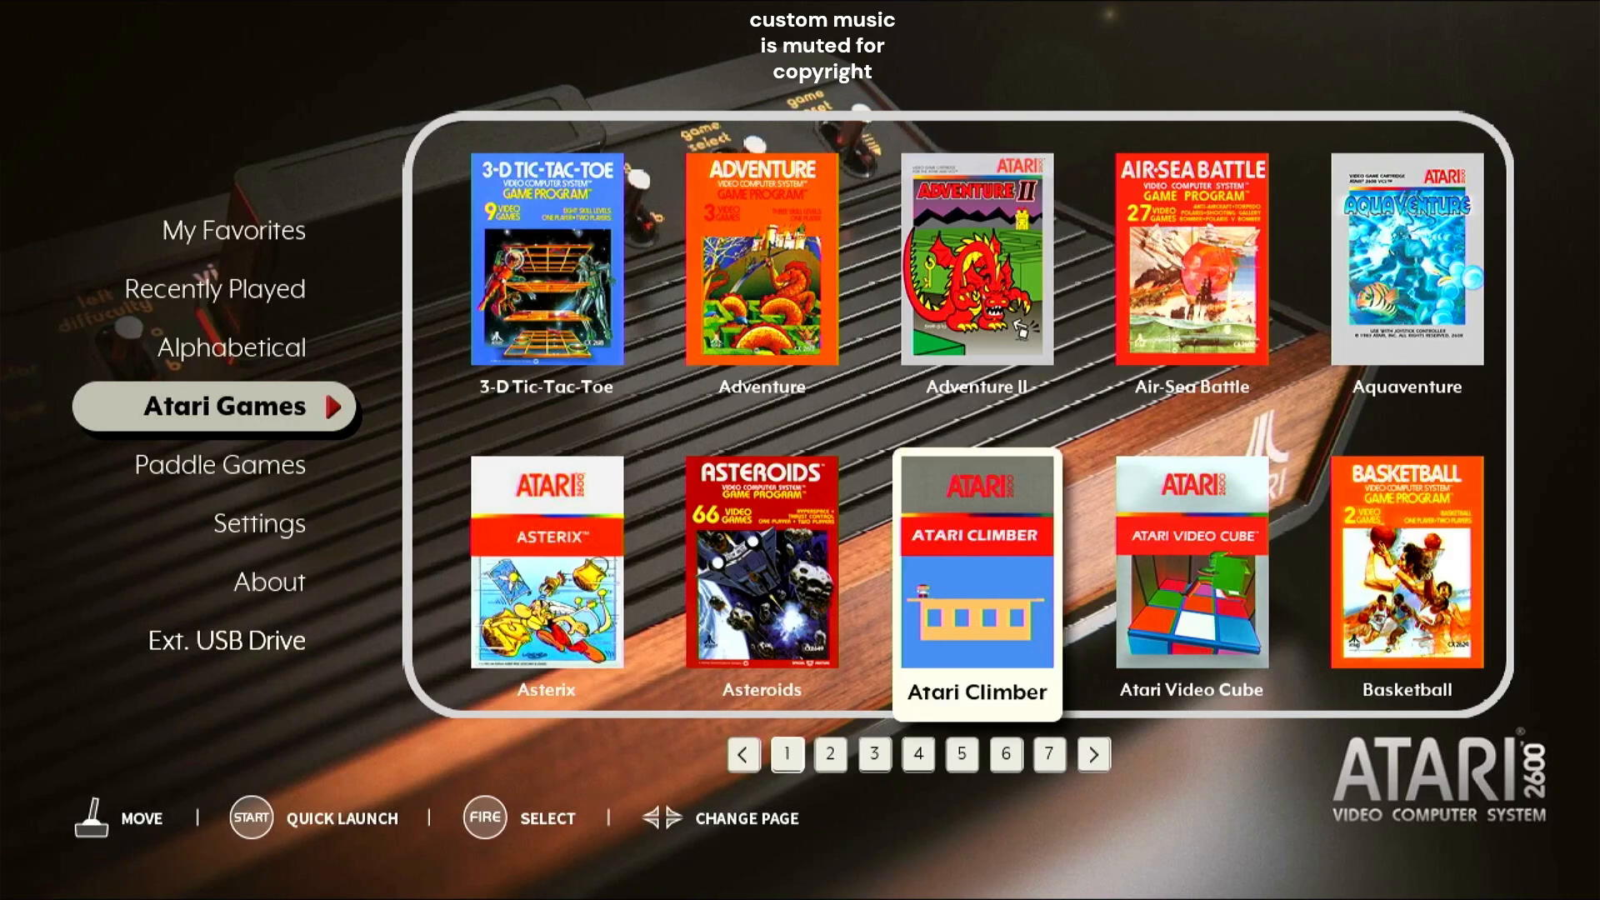
{"action": "key", "text": "Right"}
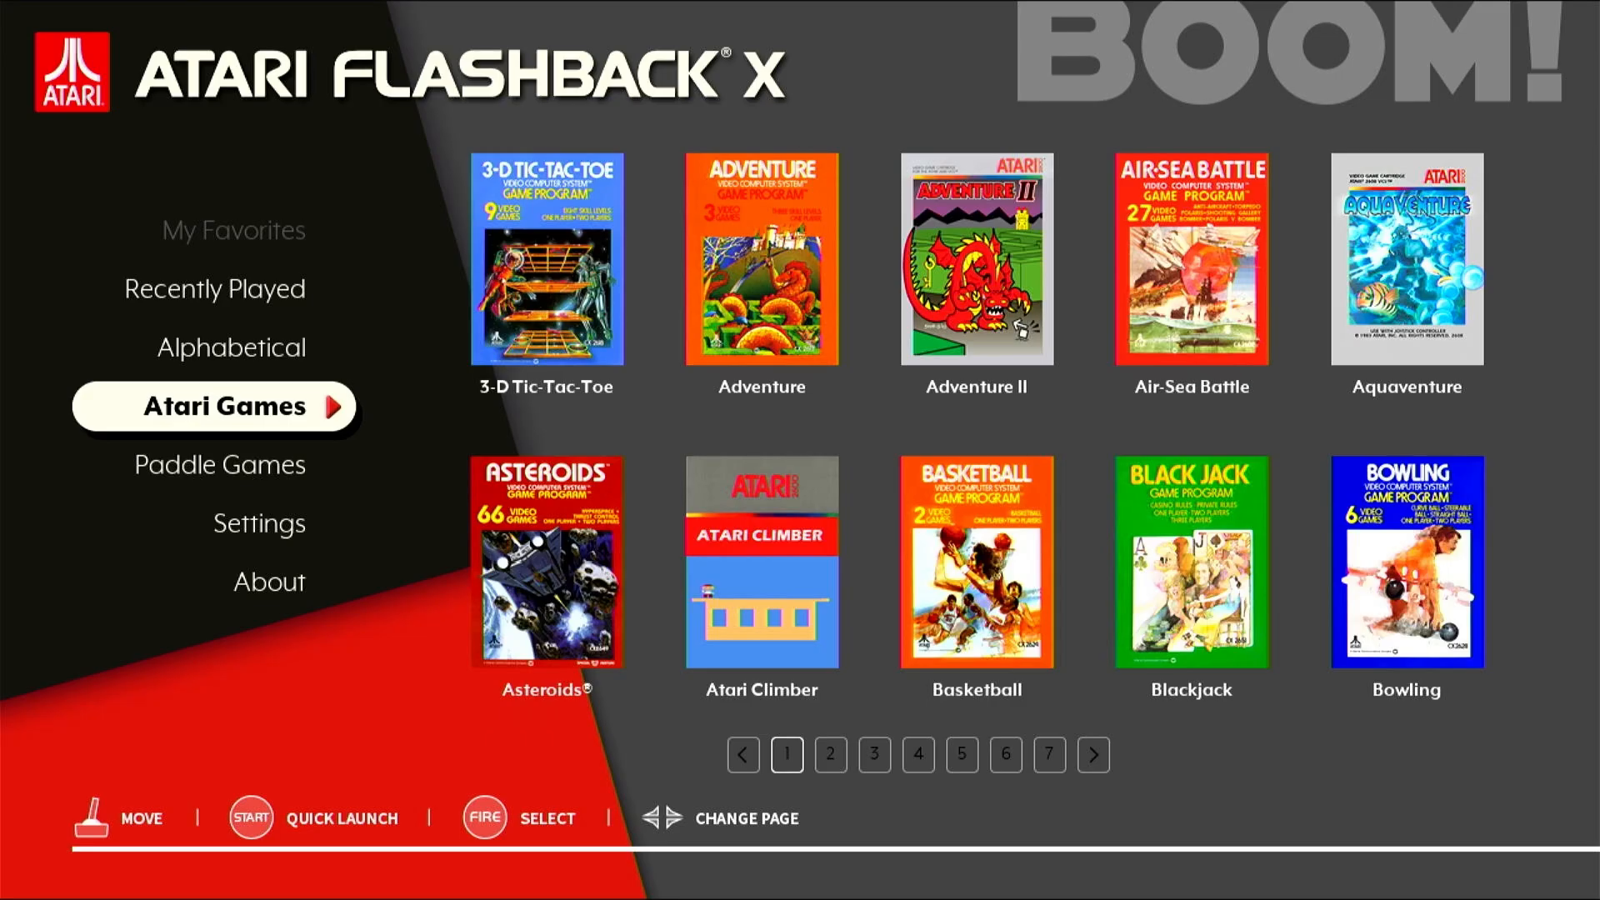
Look through the Paddle Games, Settings and About sections of the console's main menu.
{"action": "key", "text": "Down"}
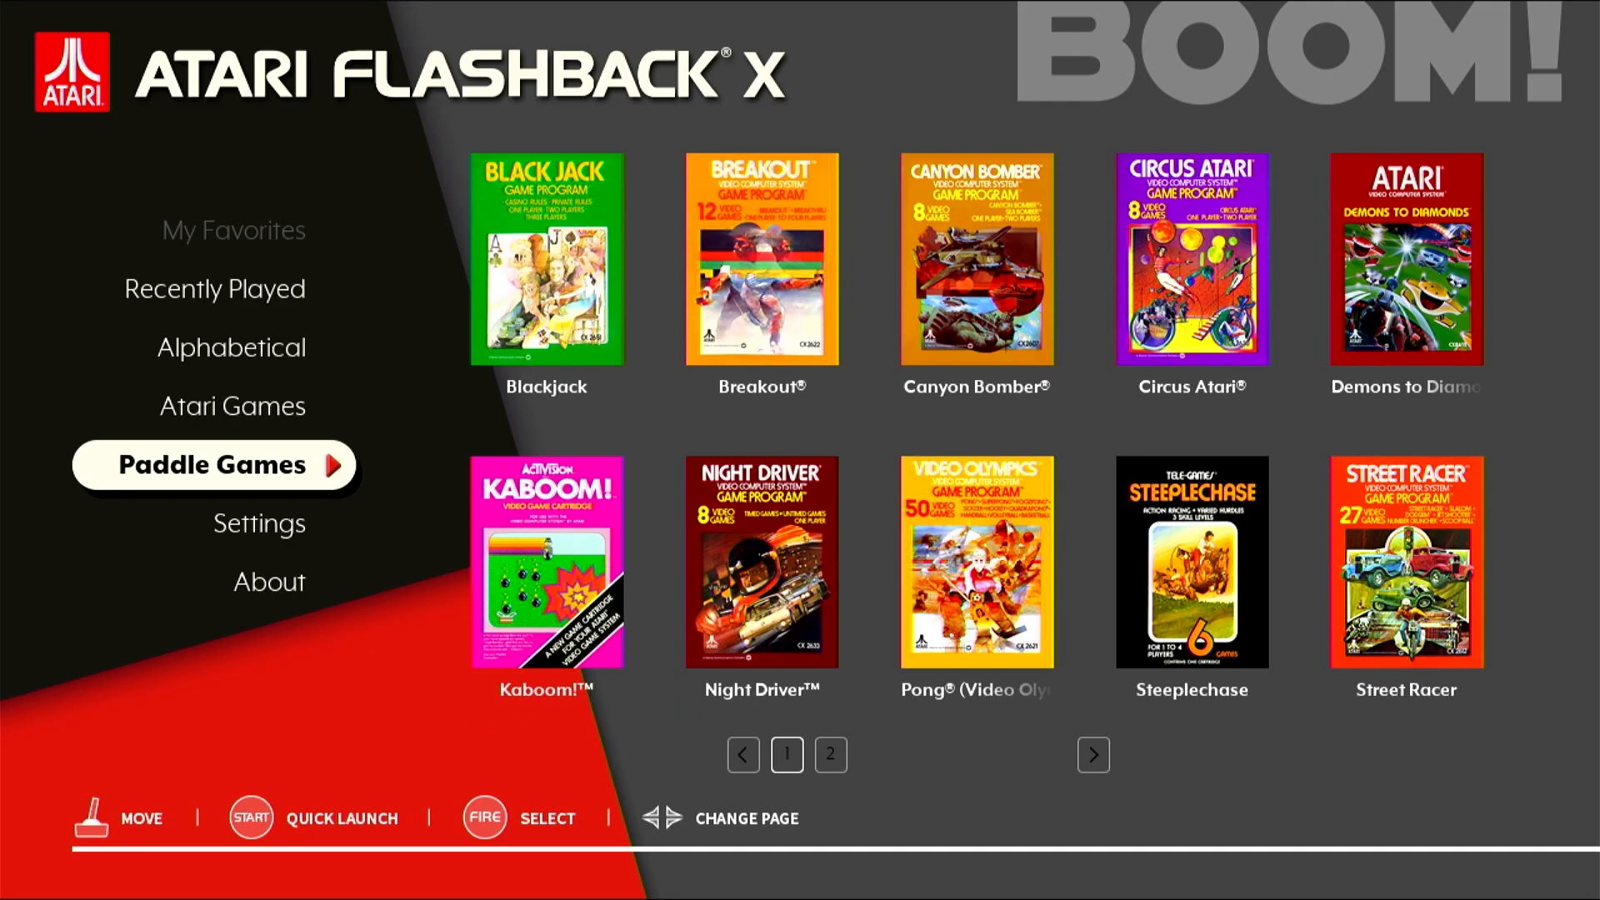
{"action": "key", "text": "Down"}
{"action": "key", "text": "Down"}
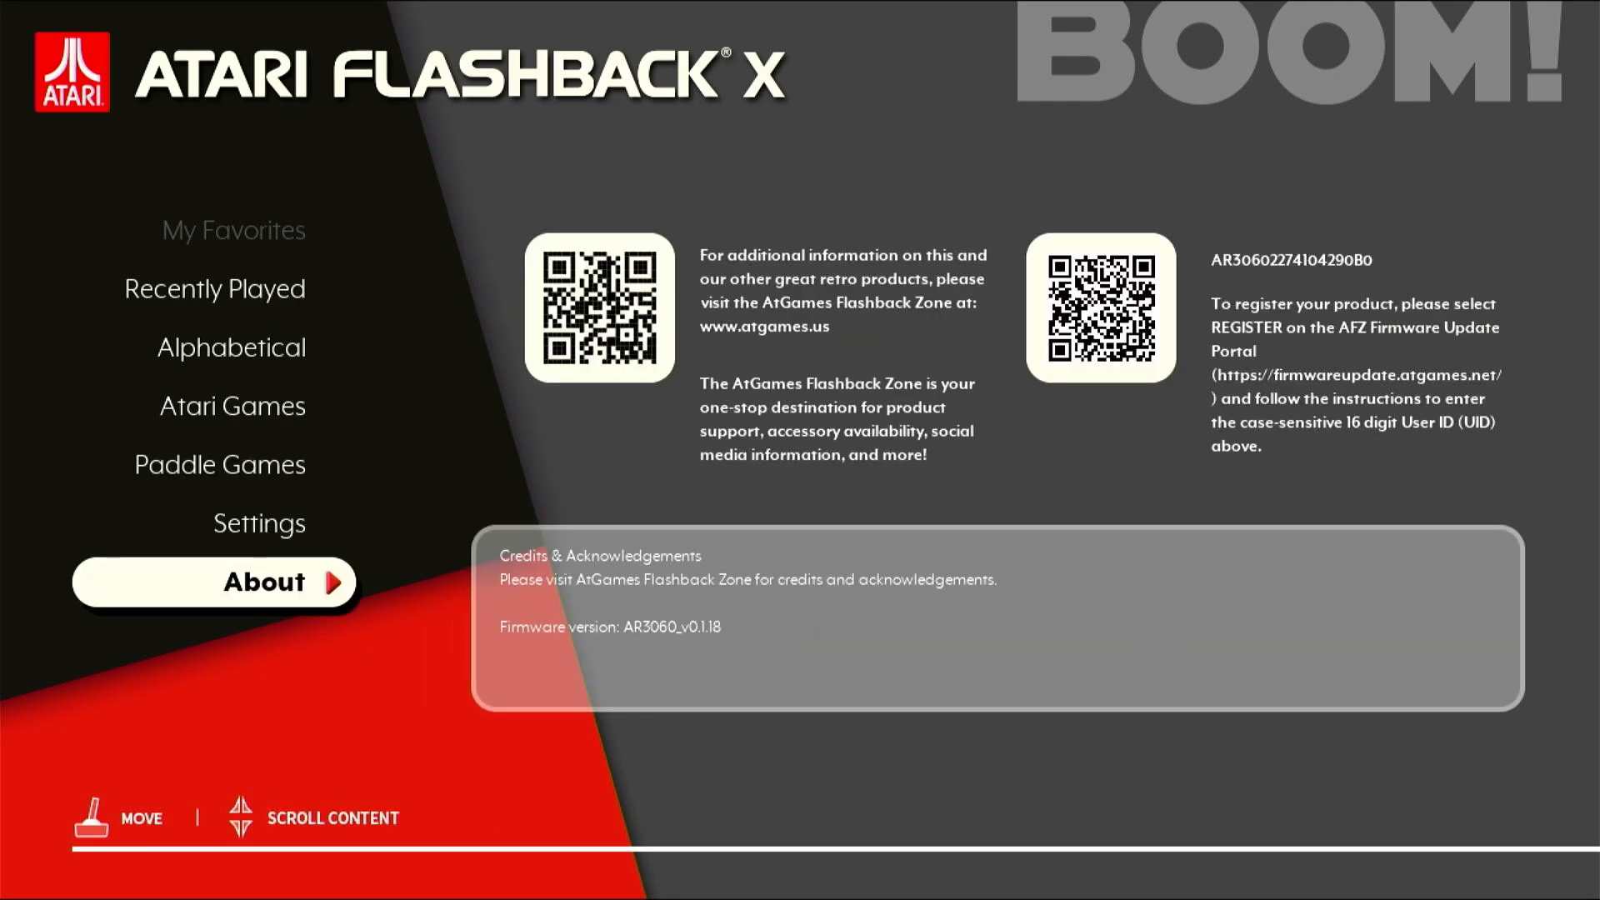
{"action": "key", "text": "Up"}
{"action": "key", "text": "Up"}
{"action": "key", "text": "Up"}
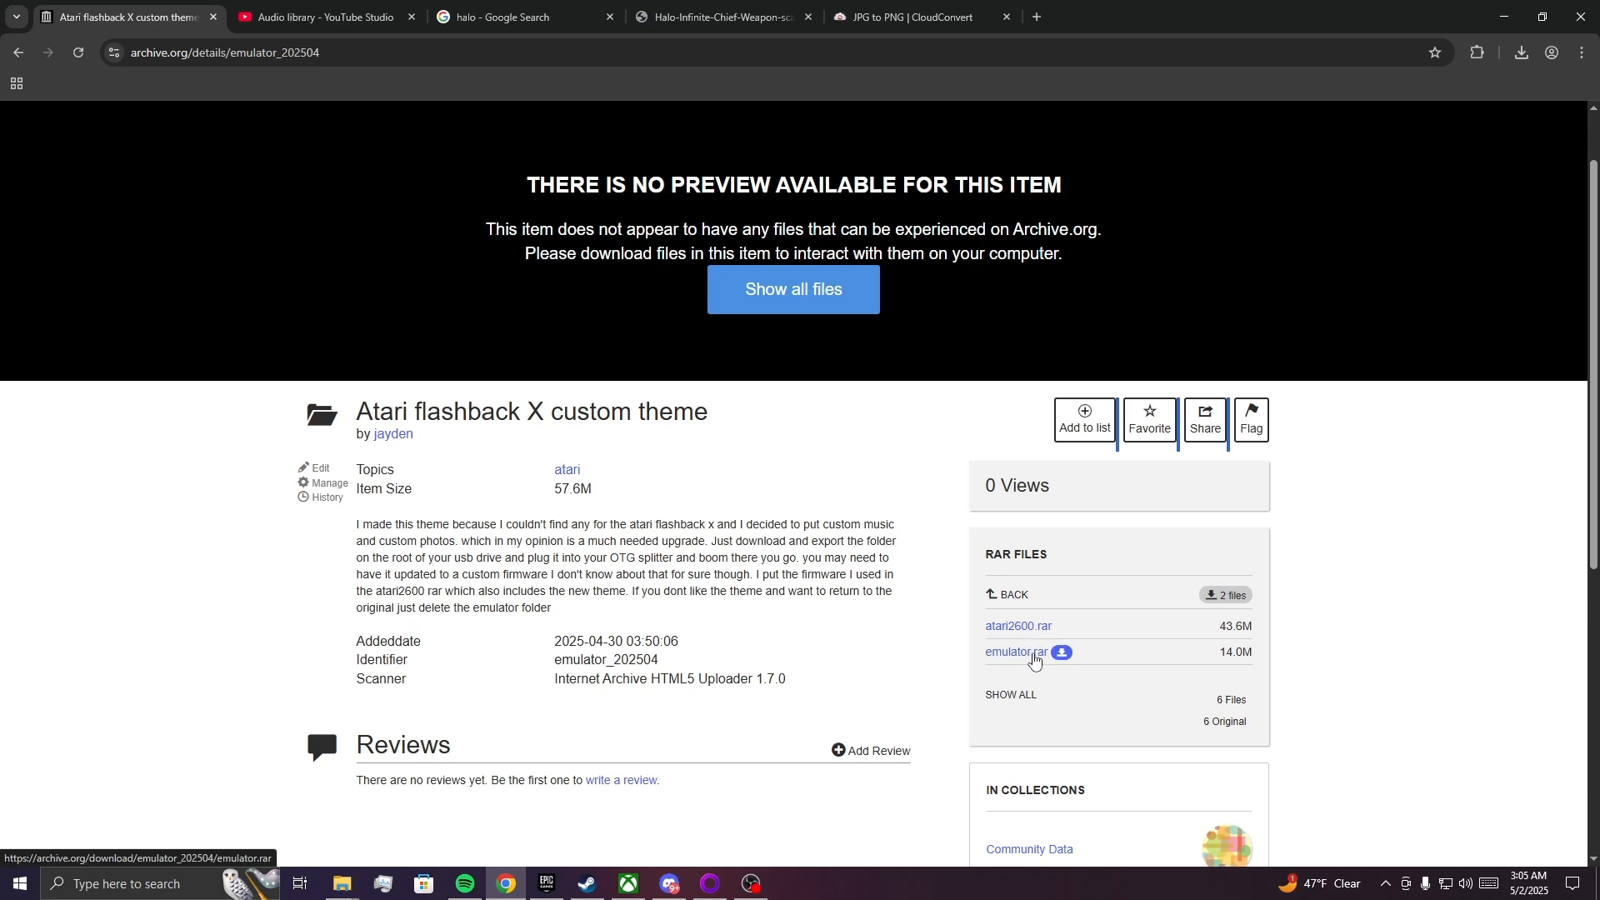
Download emulator.rar from the Atari flashback X custom theme page, open the archive and inspect its emulator folder.
{"action": "left_click", "coordinate": [1033, 656]}
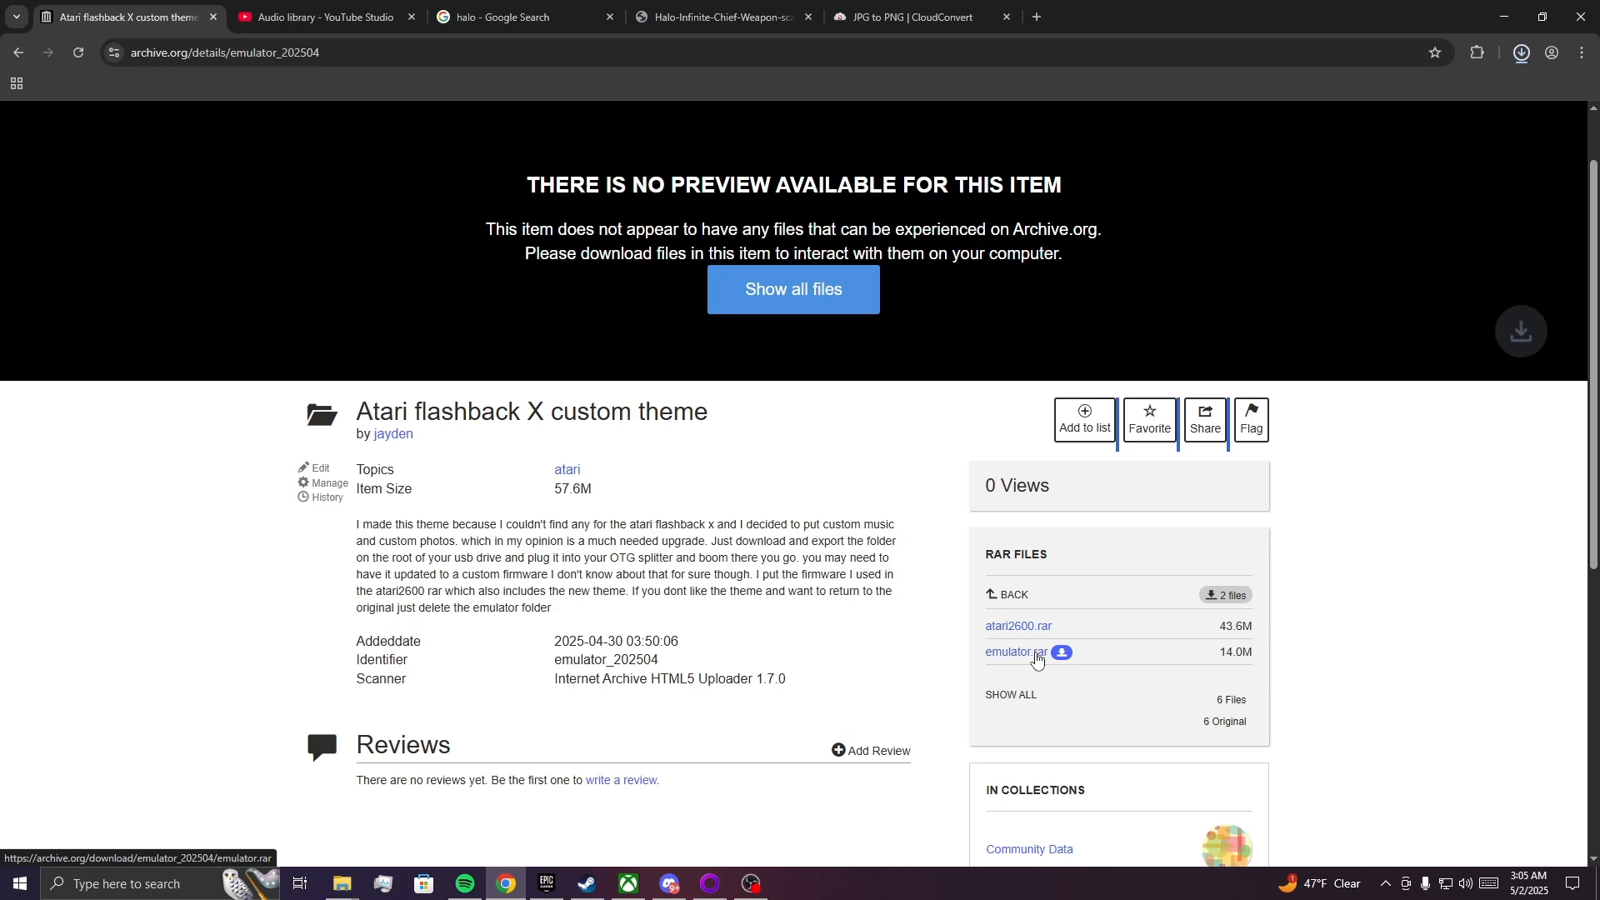
{"action": "left_click", "coordinate": [1522, 53]}
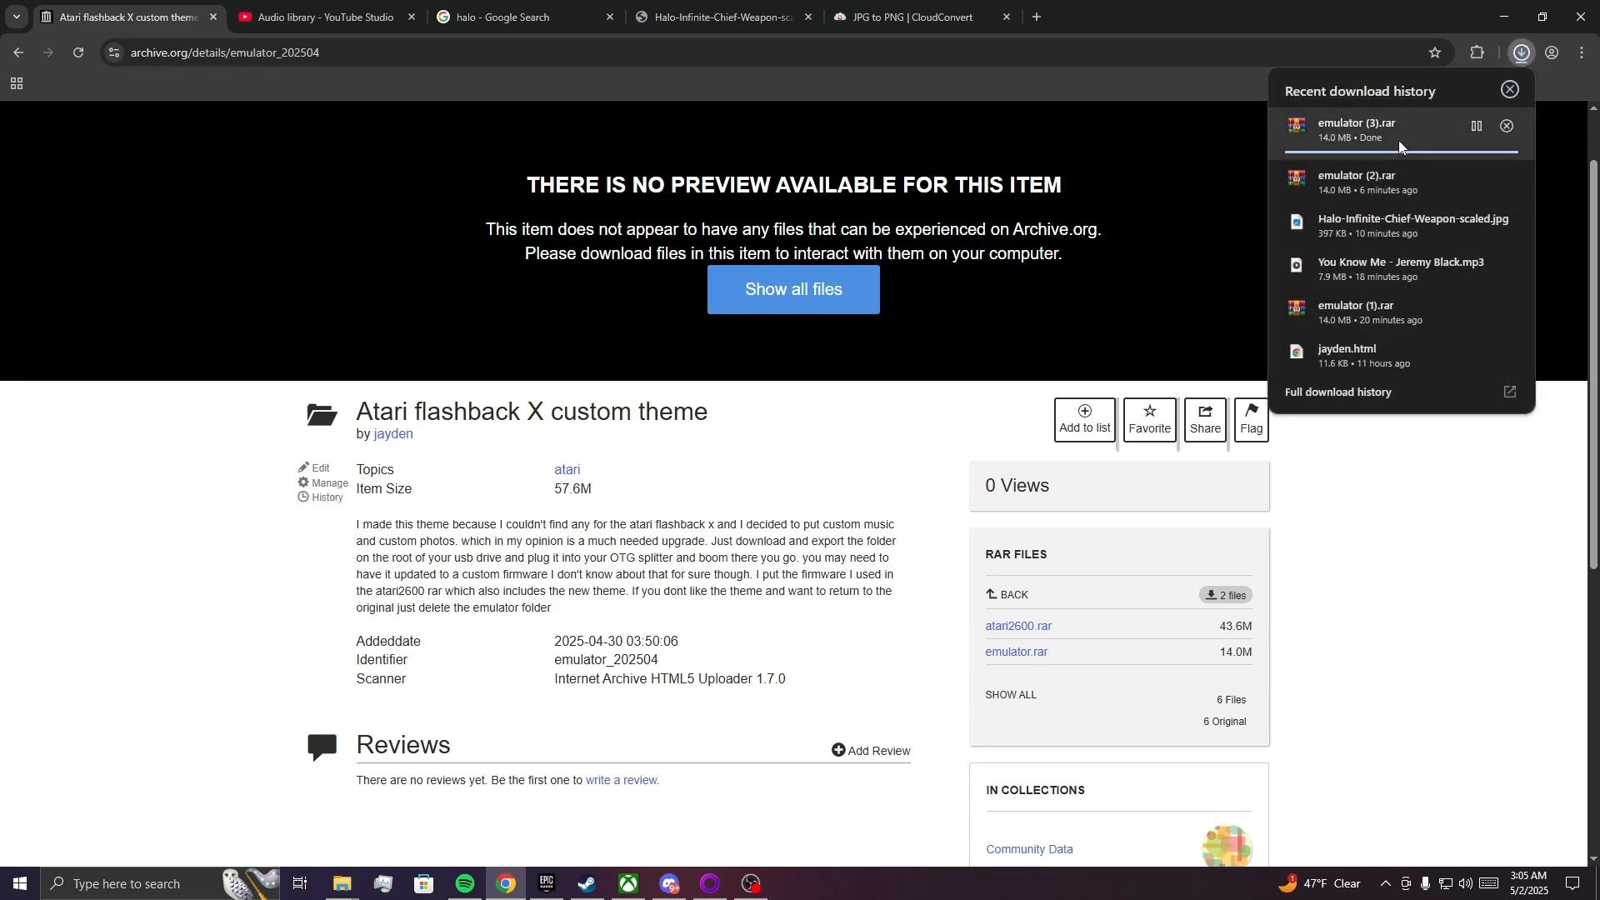
{"action": "left_click", "coordinate": [1399, 140]}
{"action": "left_click", "coordinate": [1112, 168]}
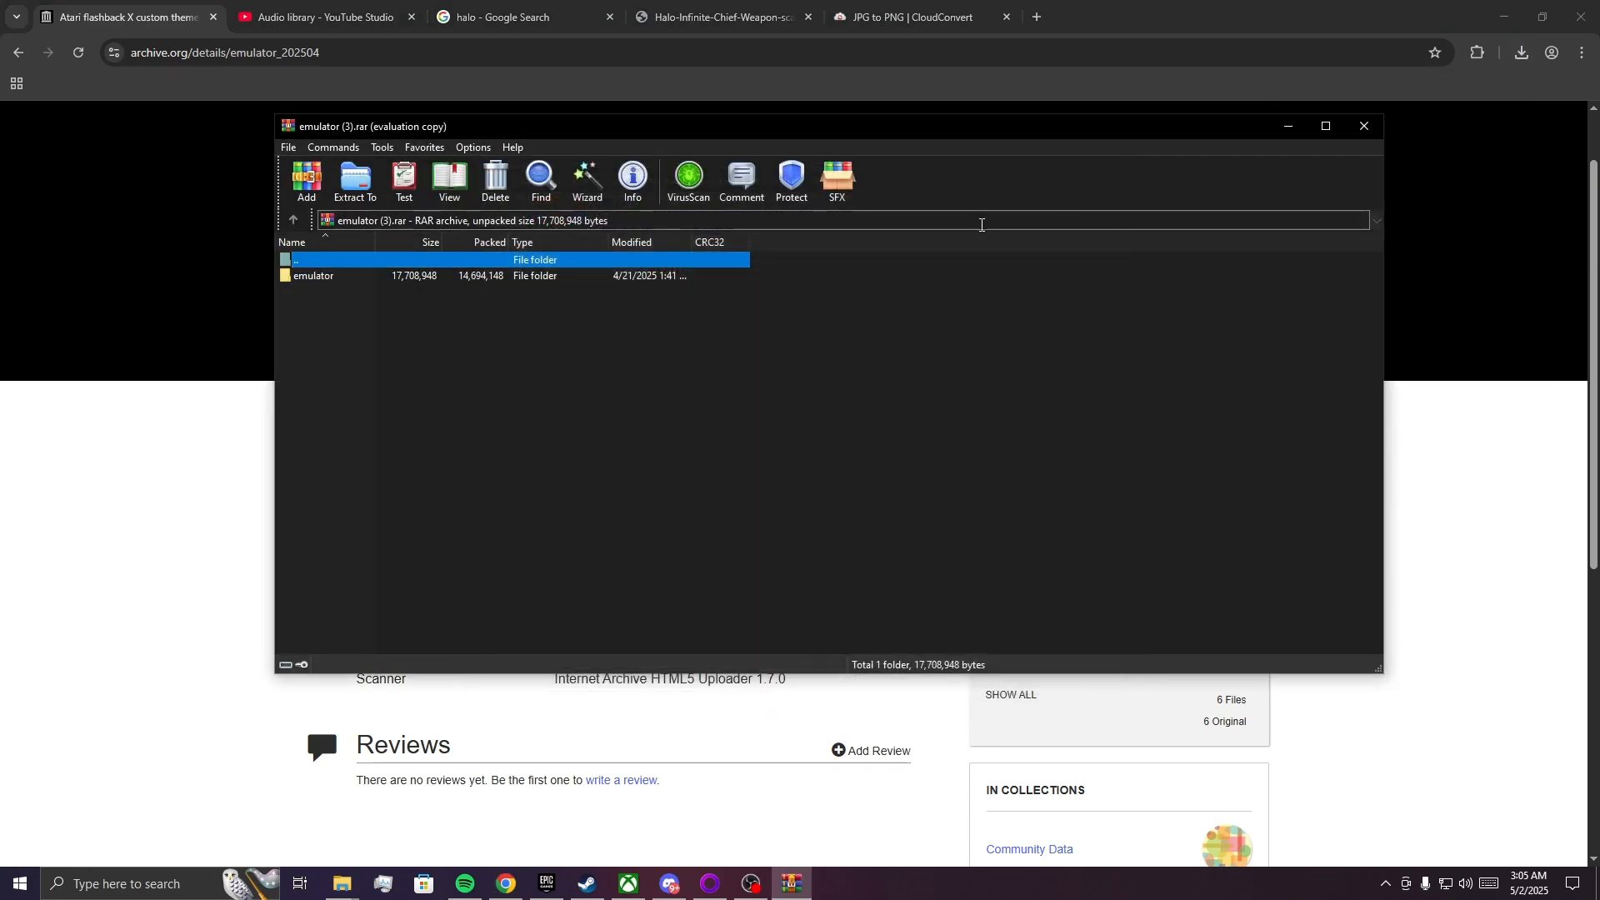
{"action": "double_click", "coordinate": [330, 282]}
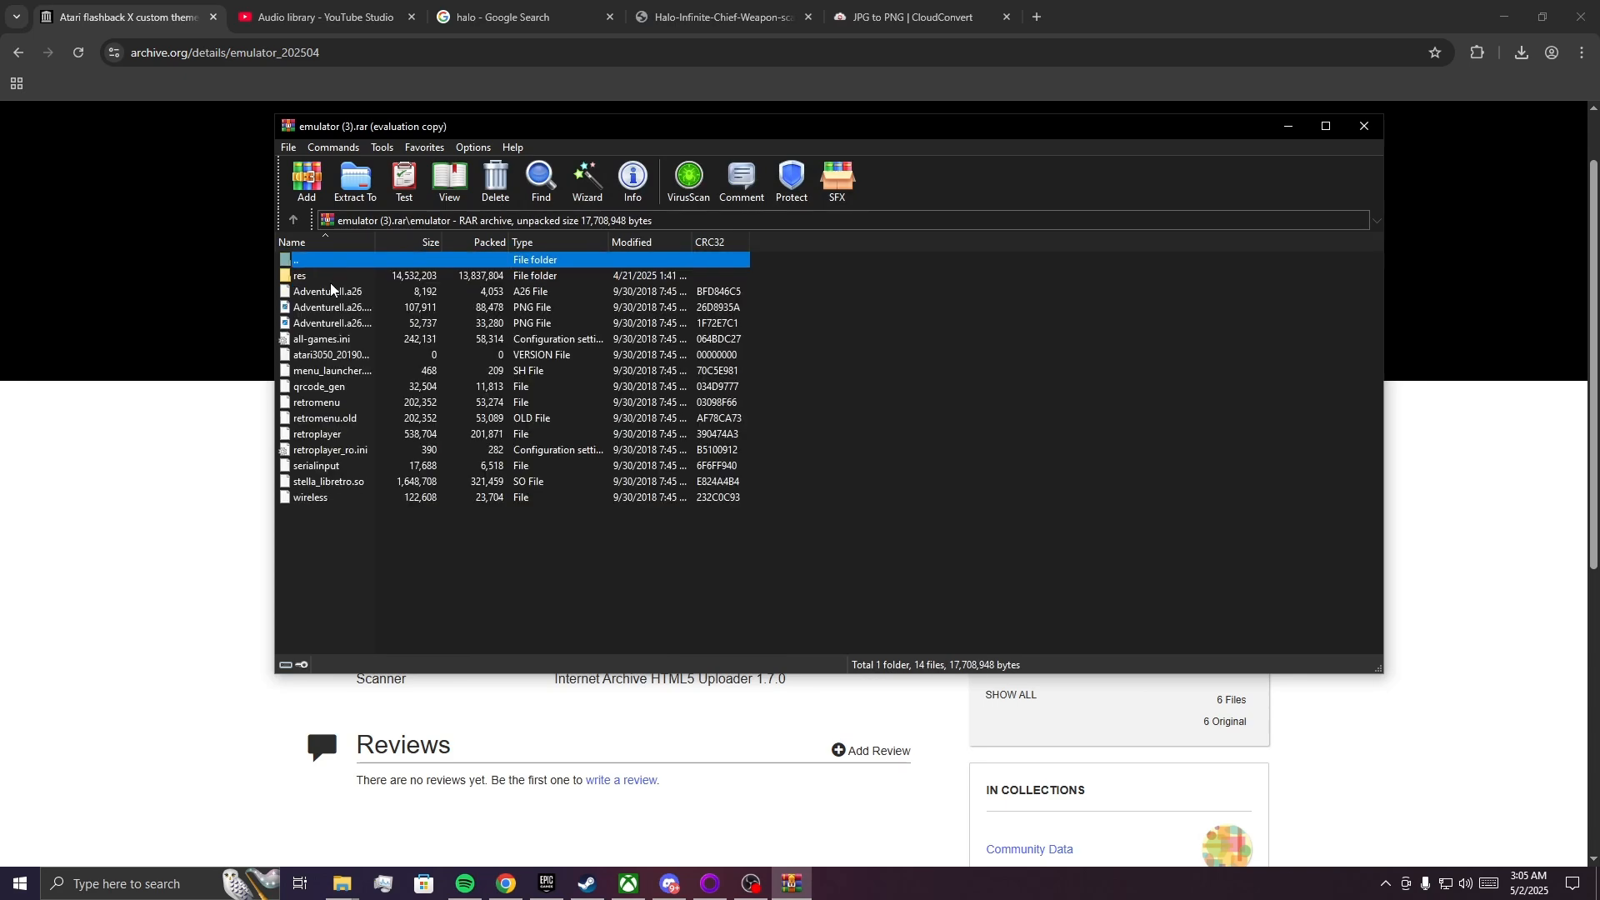
{"action": "key", "text": "BackSpace"}
Arrange the USB DRIVE (J:) folder and the emulator archive side by side, finishing with the archive closed.
{"action": "left_click_drag", "start_coordinate": [499, 134], "coordinate": [1599, 185]}
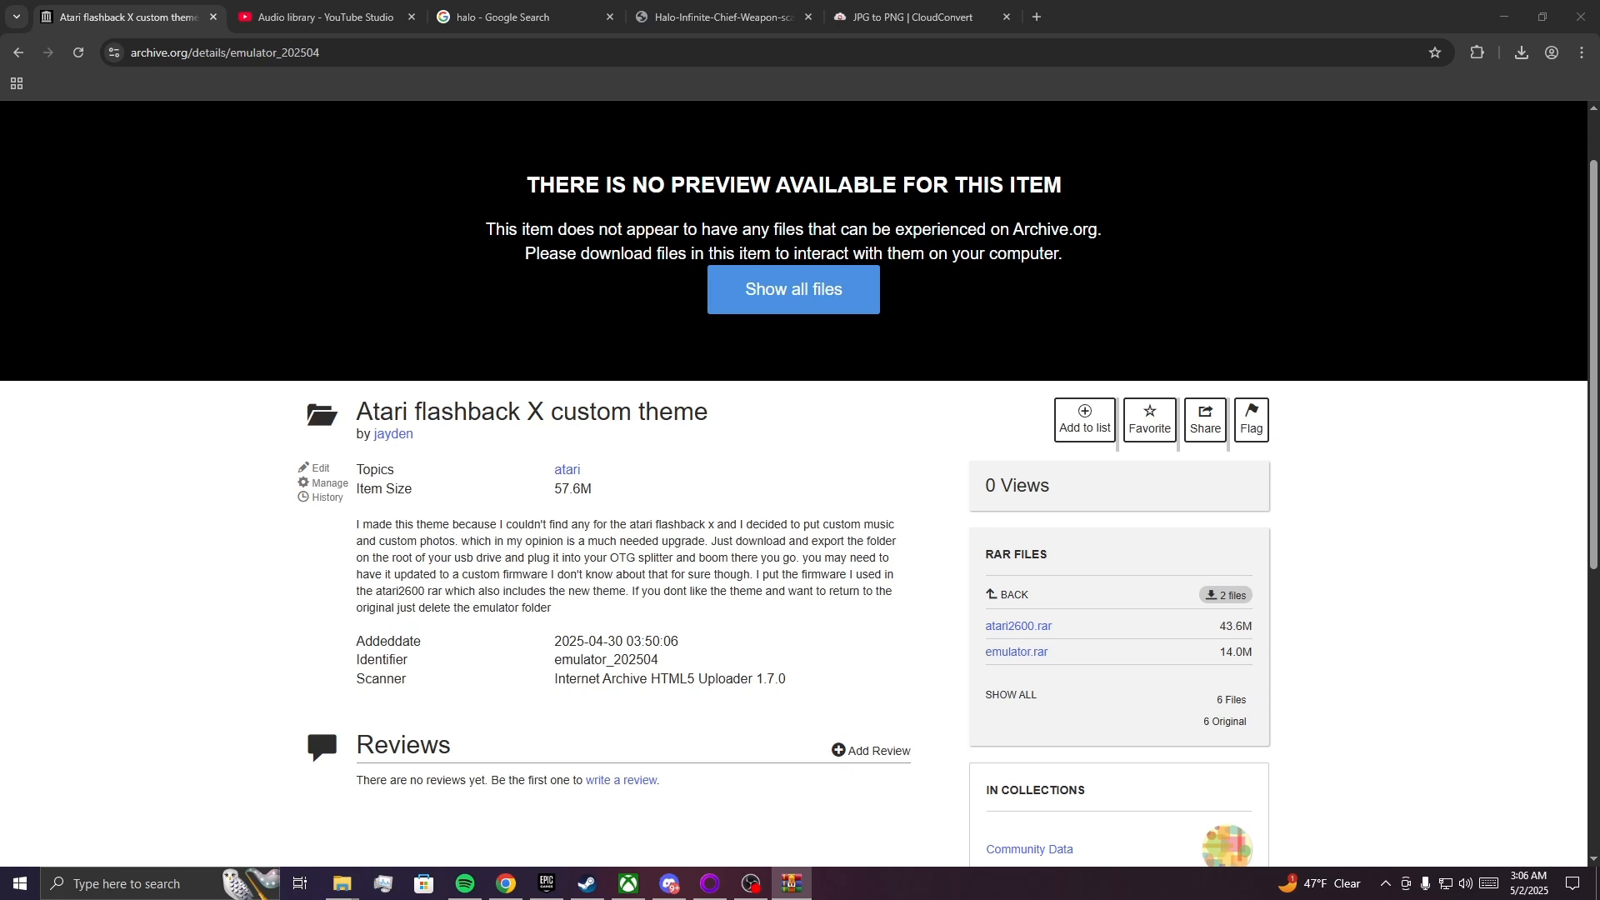
{"action": "mouse_move", "coordinate": [338, 884]}
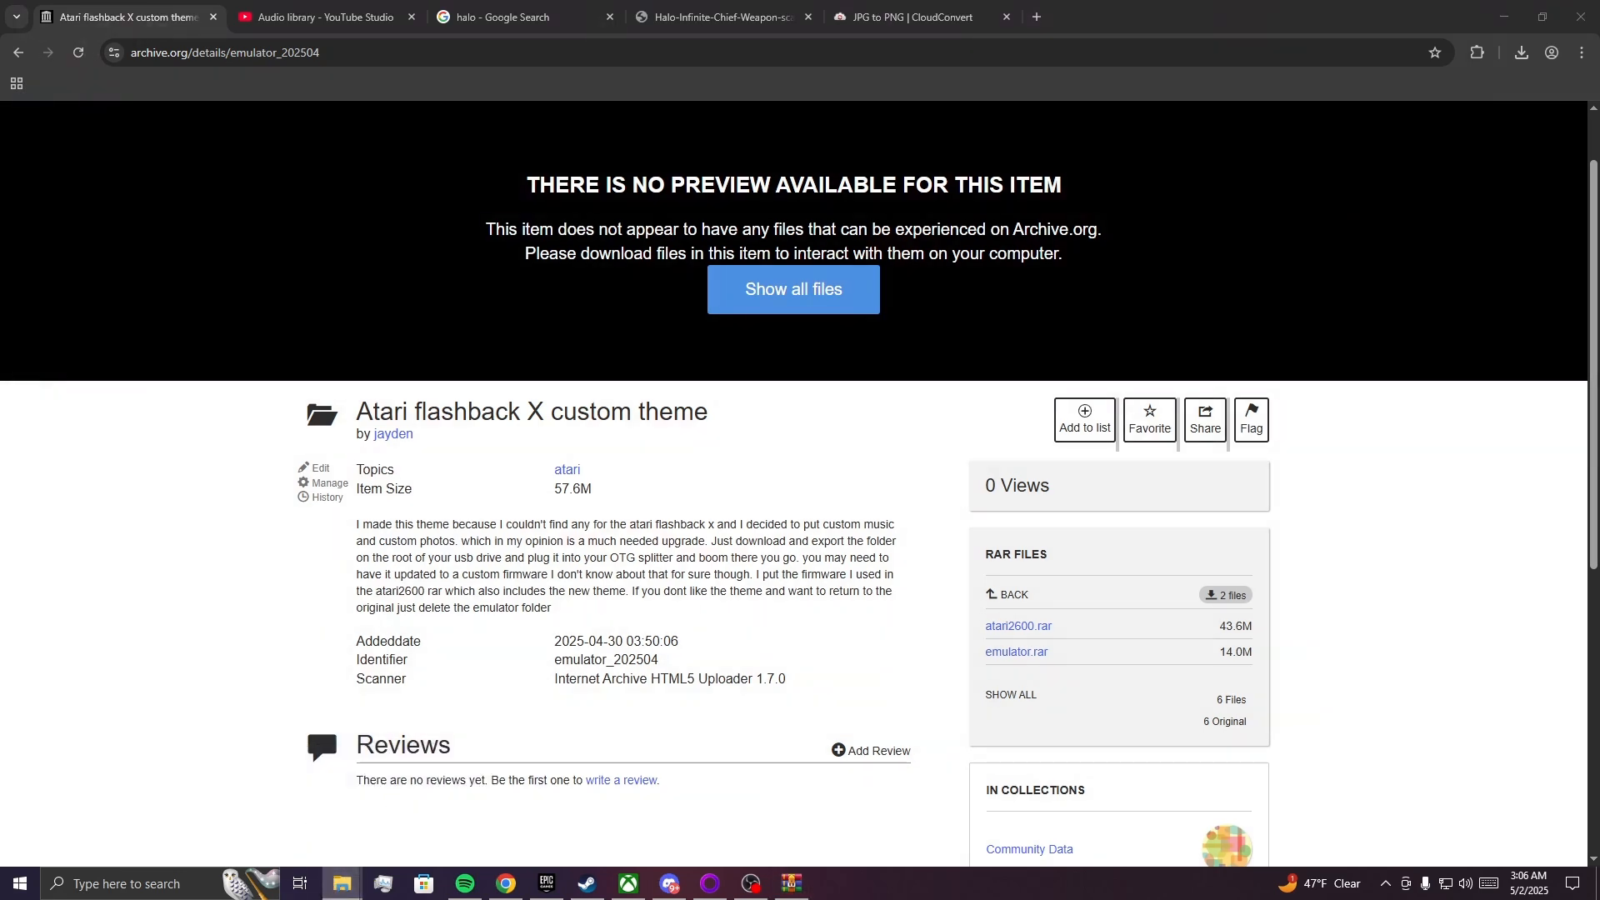
{"action": "left_click_drag", "start_coordinate": [1599, 155], "coordinate": [791, 154]}
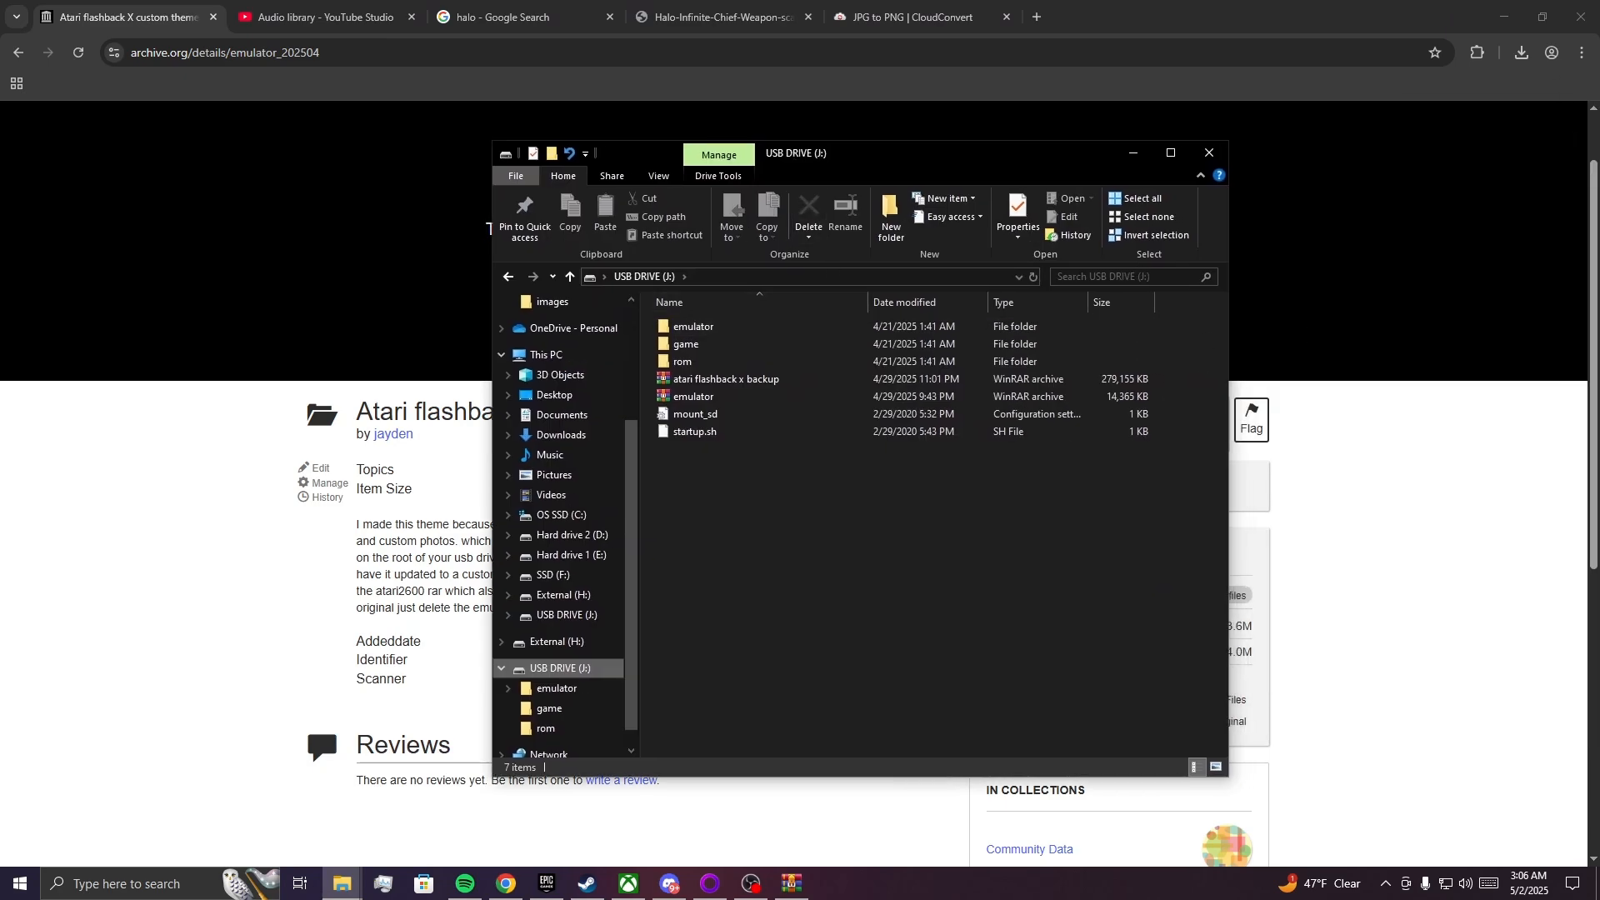
{"action": "left_click_drag", "start_coordinate": [1599, 133], "coordinate": [1472, 183]}
{"action": "left_click", "coordinate": [1599, 134]}
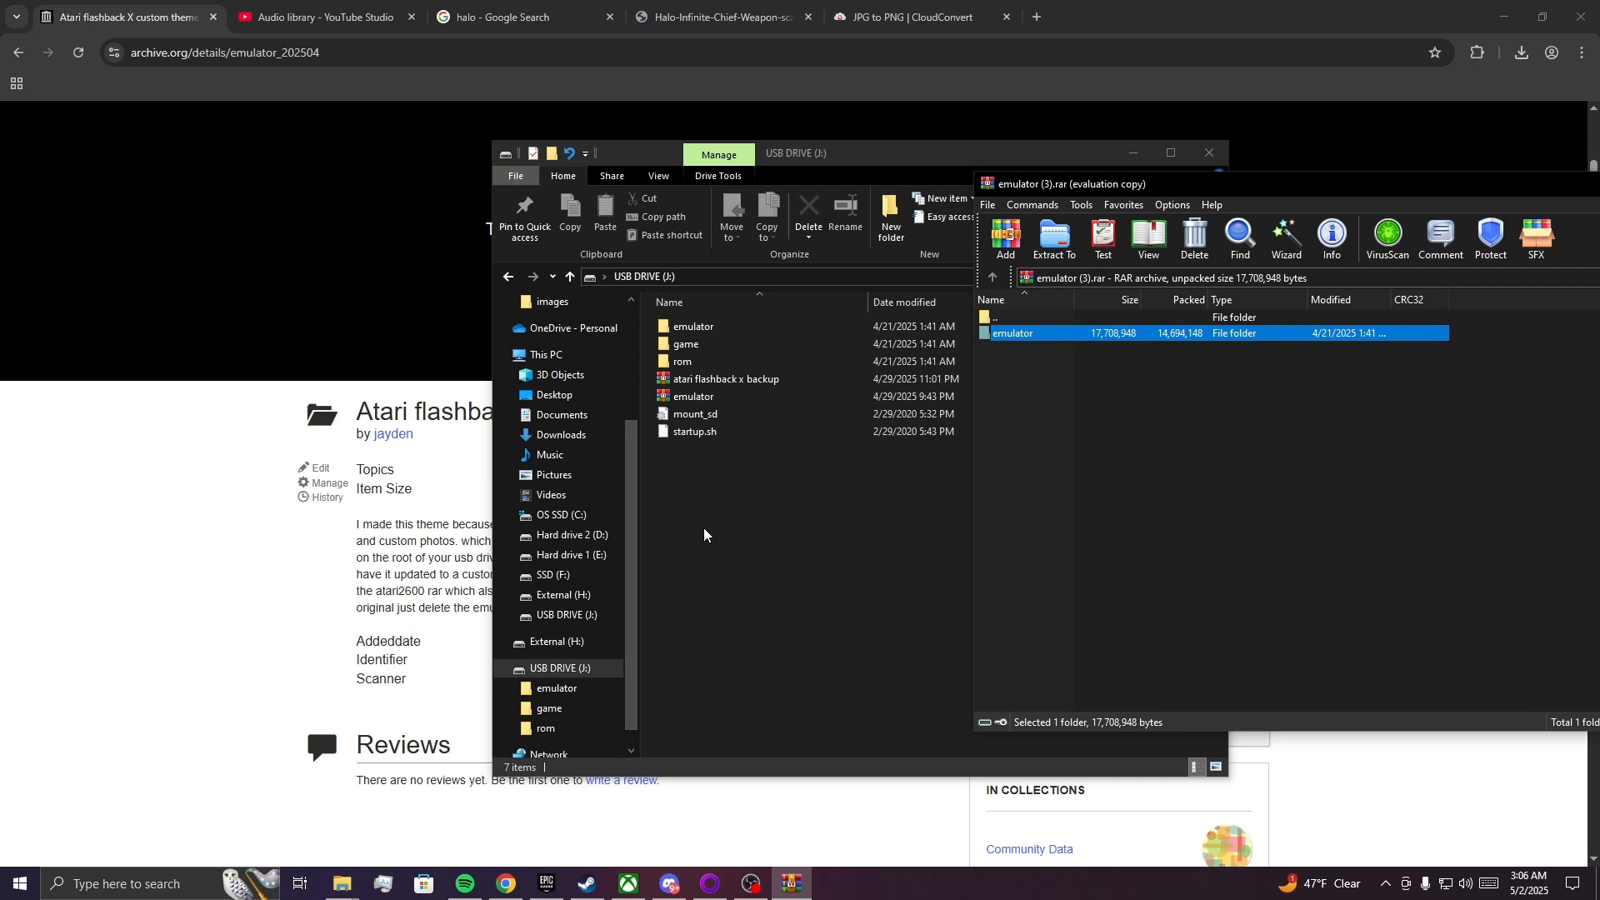
{"action": "left_click_drag", "start_coordinate": [1167, 194], "coordinate": [538, 231]}
{"action": "left_click", "coordinate": [1435, 221]}
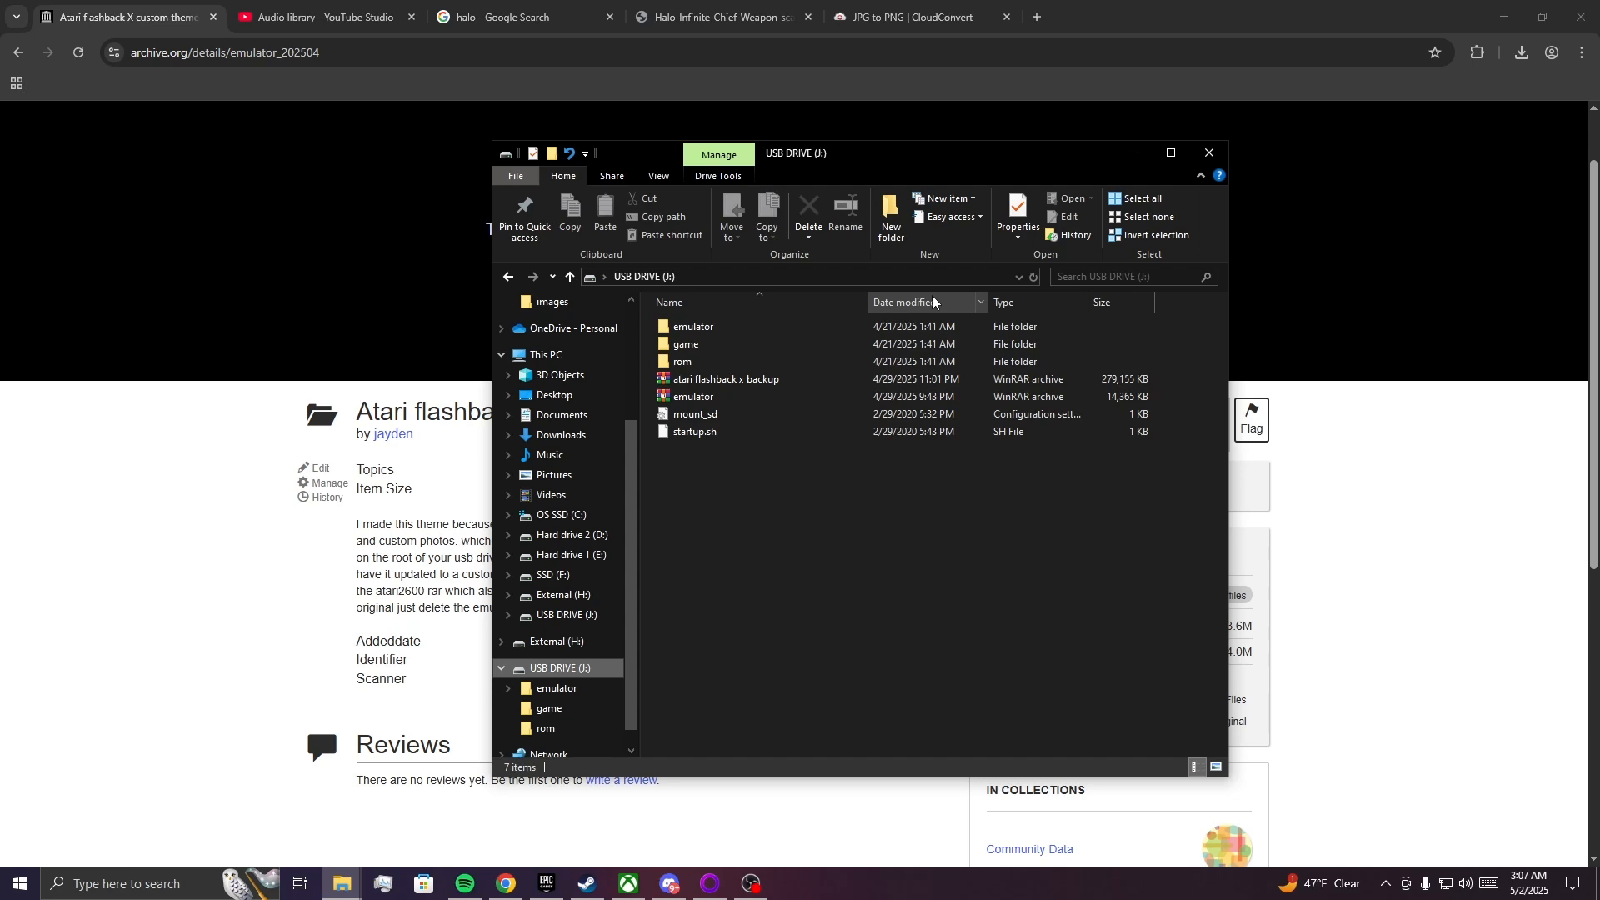
Open the audio folder inside emulator\res on the USB drive.
{"action": "double_click", "coordinate": [817, 330]}
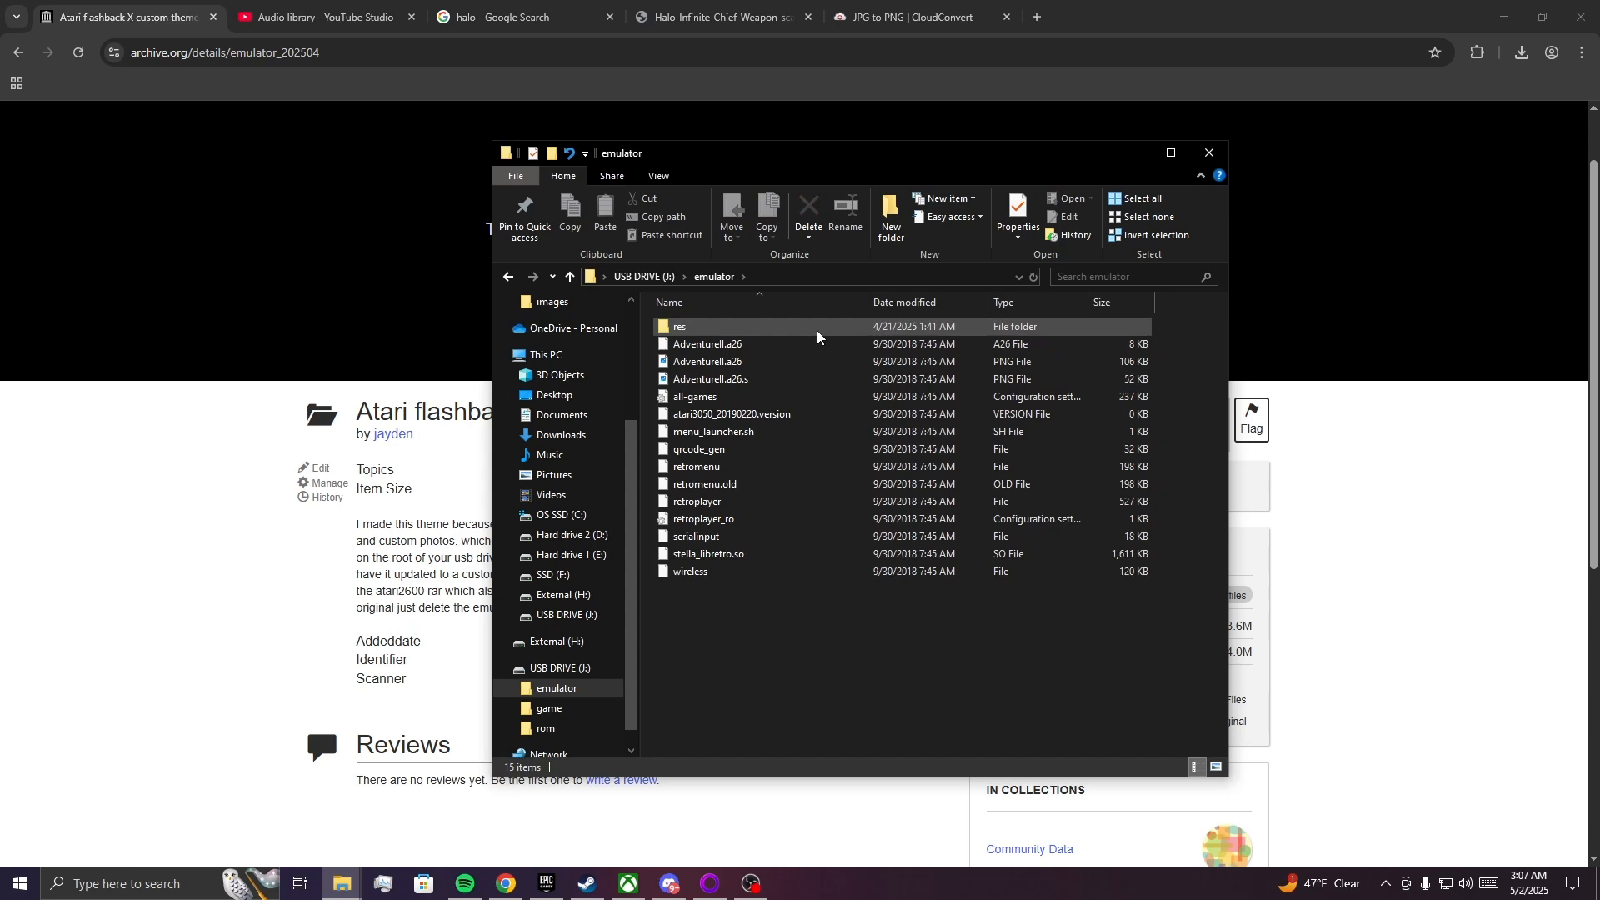
{"action": "double_click", "coordinate": [817, 330]}
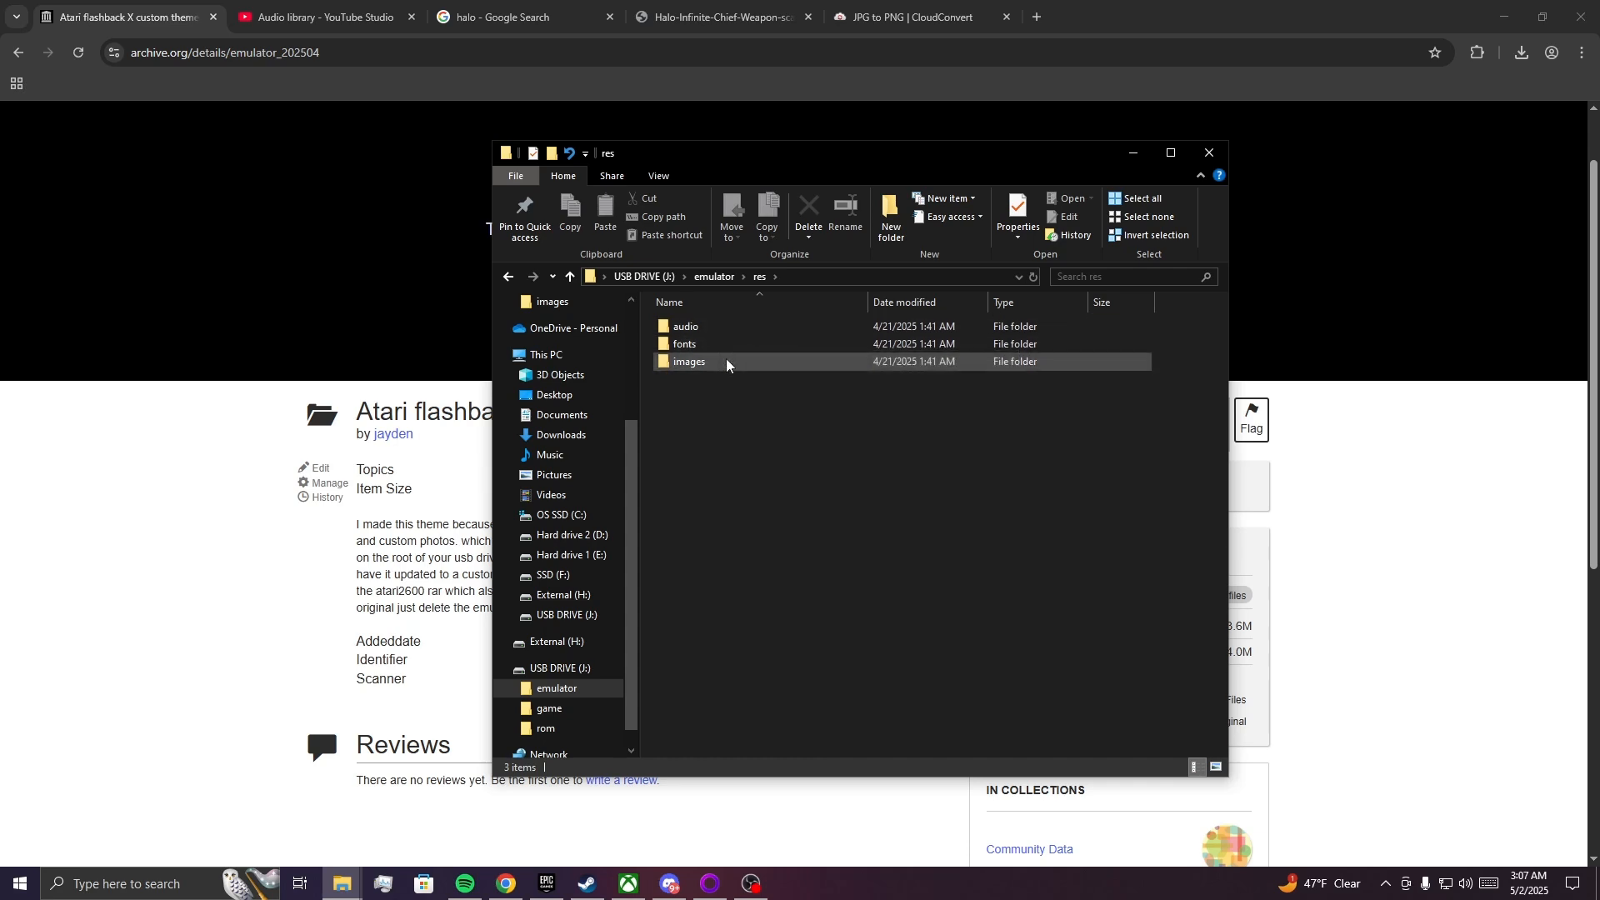
{"action": "double_click", "coordinate": [697, 329]}
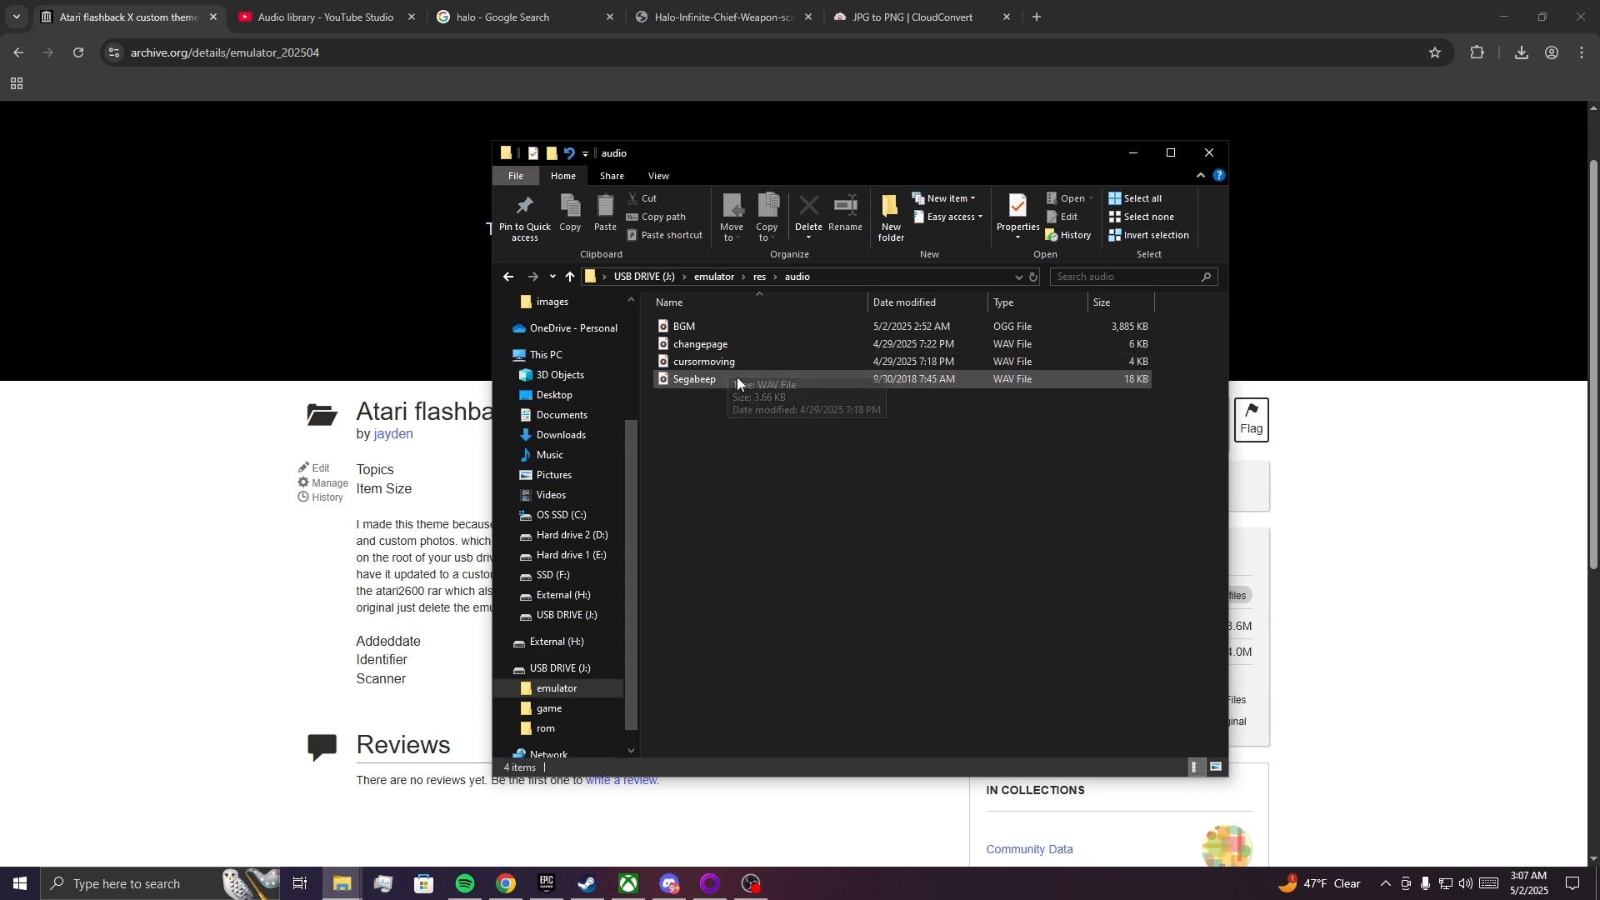
Play the changepage sound file from the audio folder and close the media player.
{"action": "double_click", "coordinate": [723, 350]}
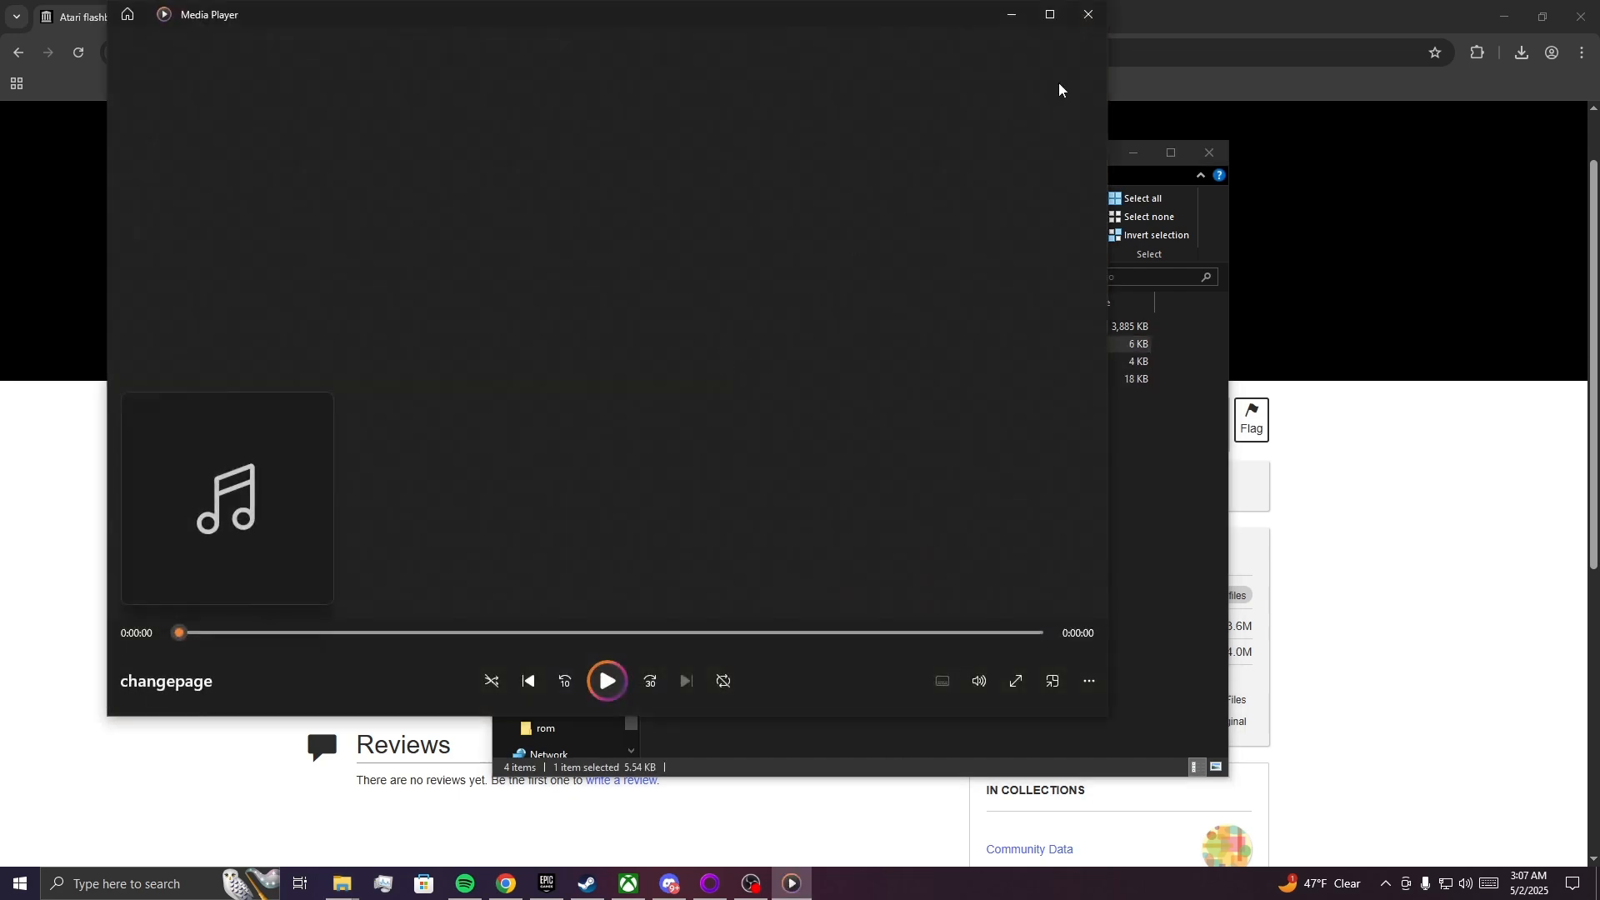
{"action": "double_click", "coordinate": [1084, 34]}
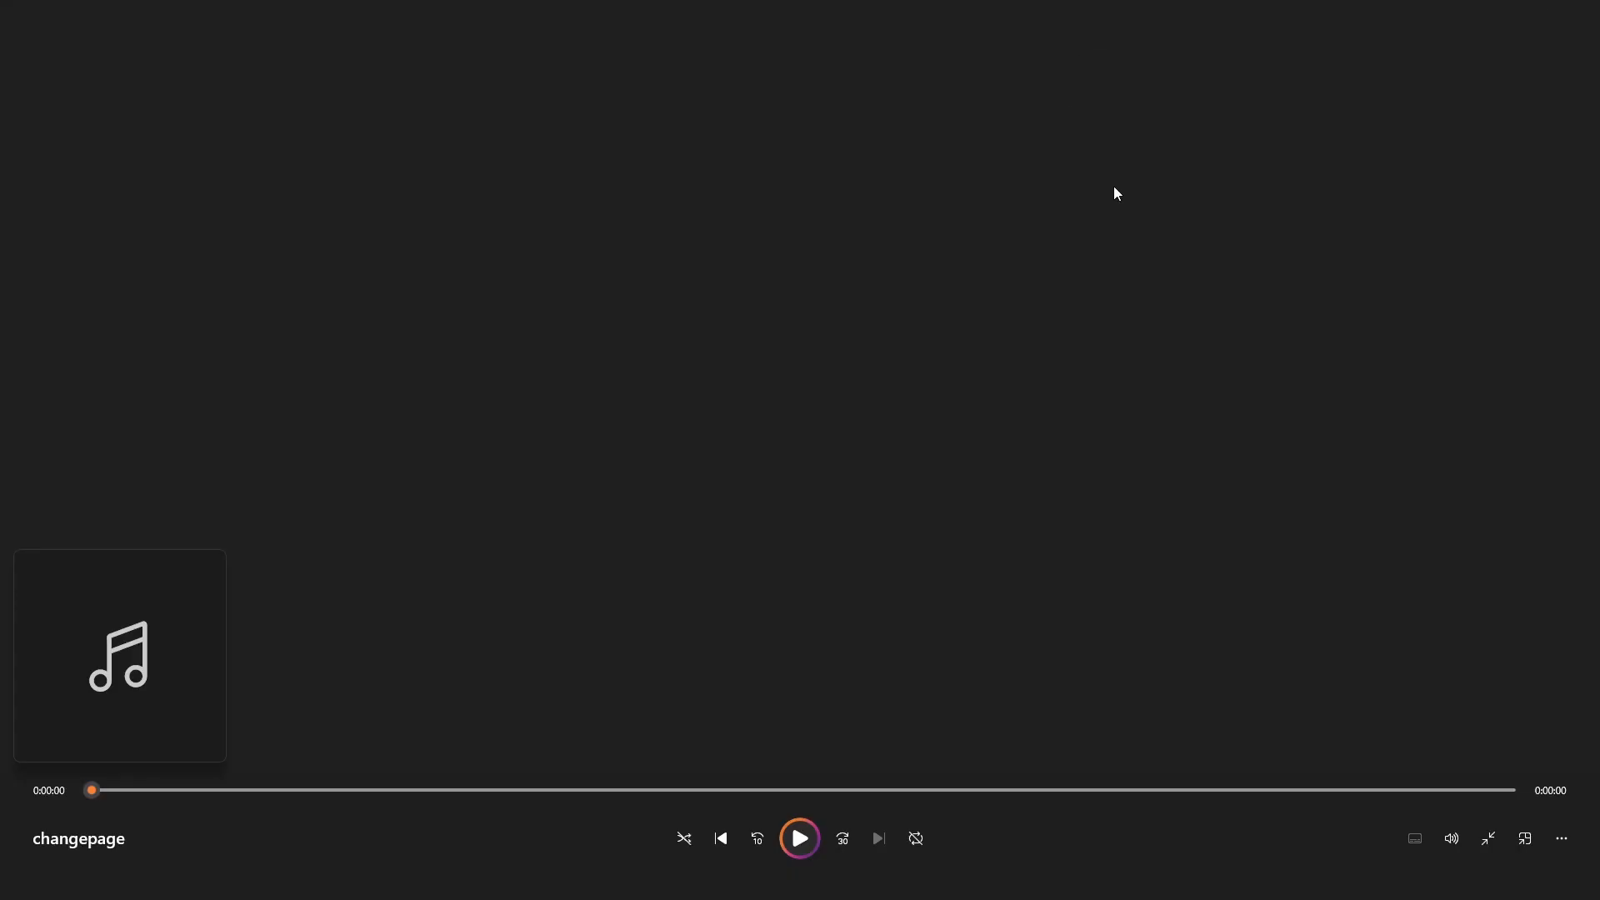
{"action": "left_click", "coordinate": [1488, 838]}
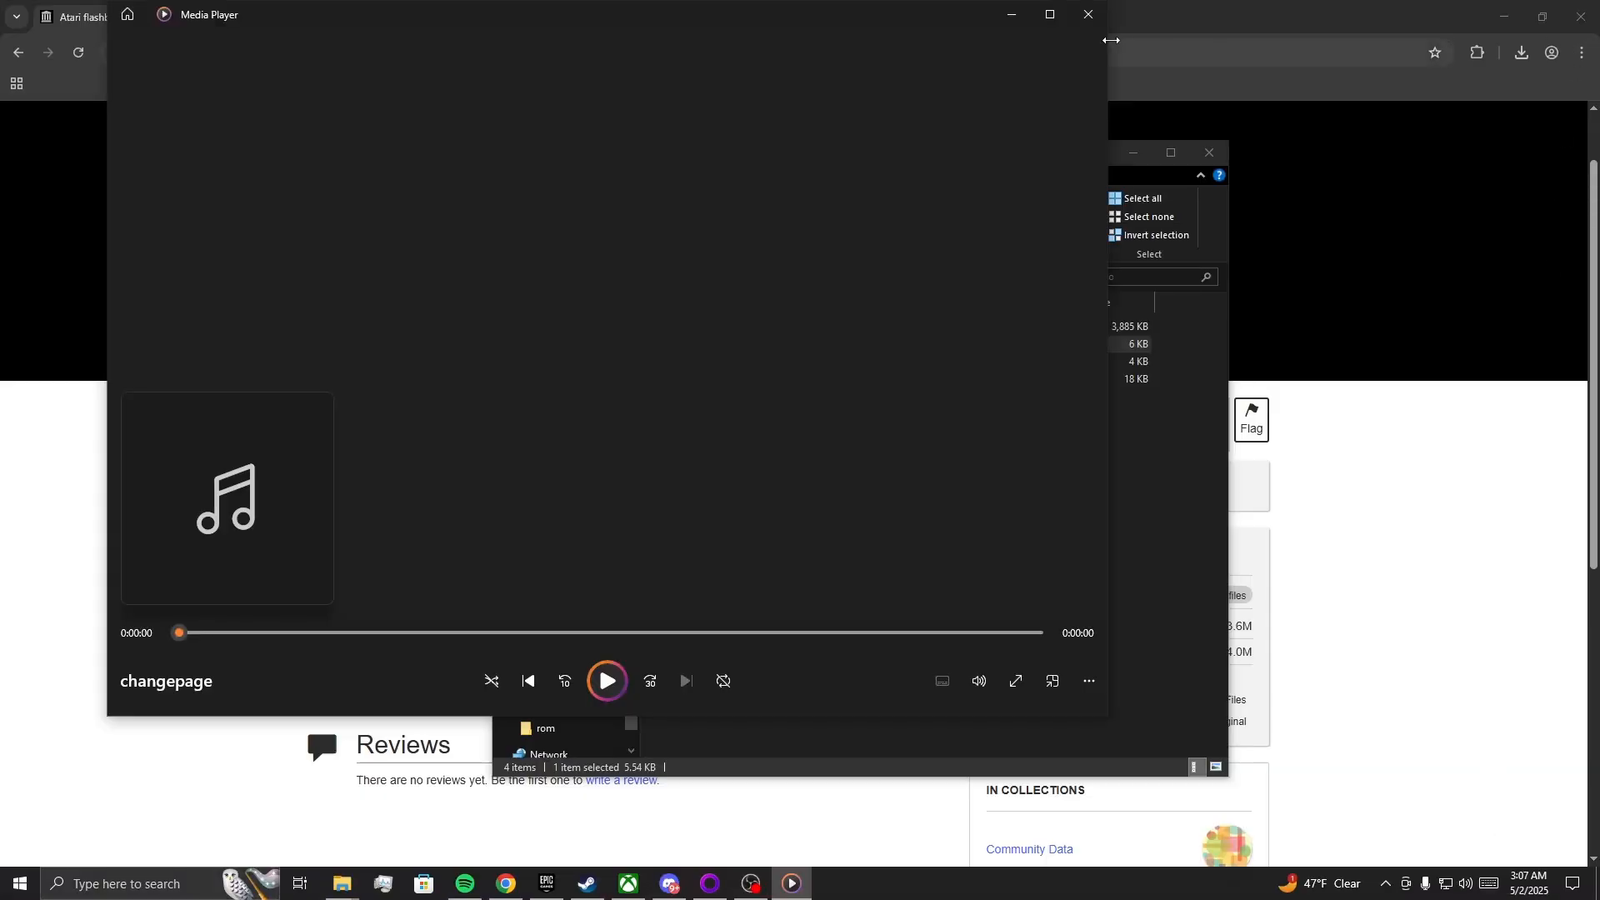
{"action": "left_click", "coordinate": [1087, 25]}
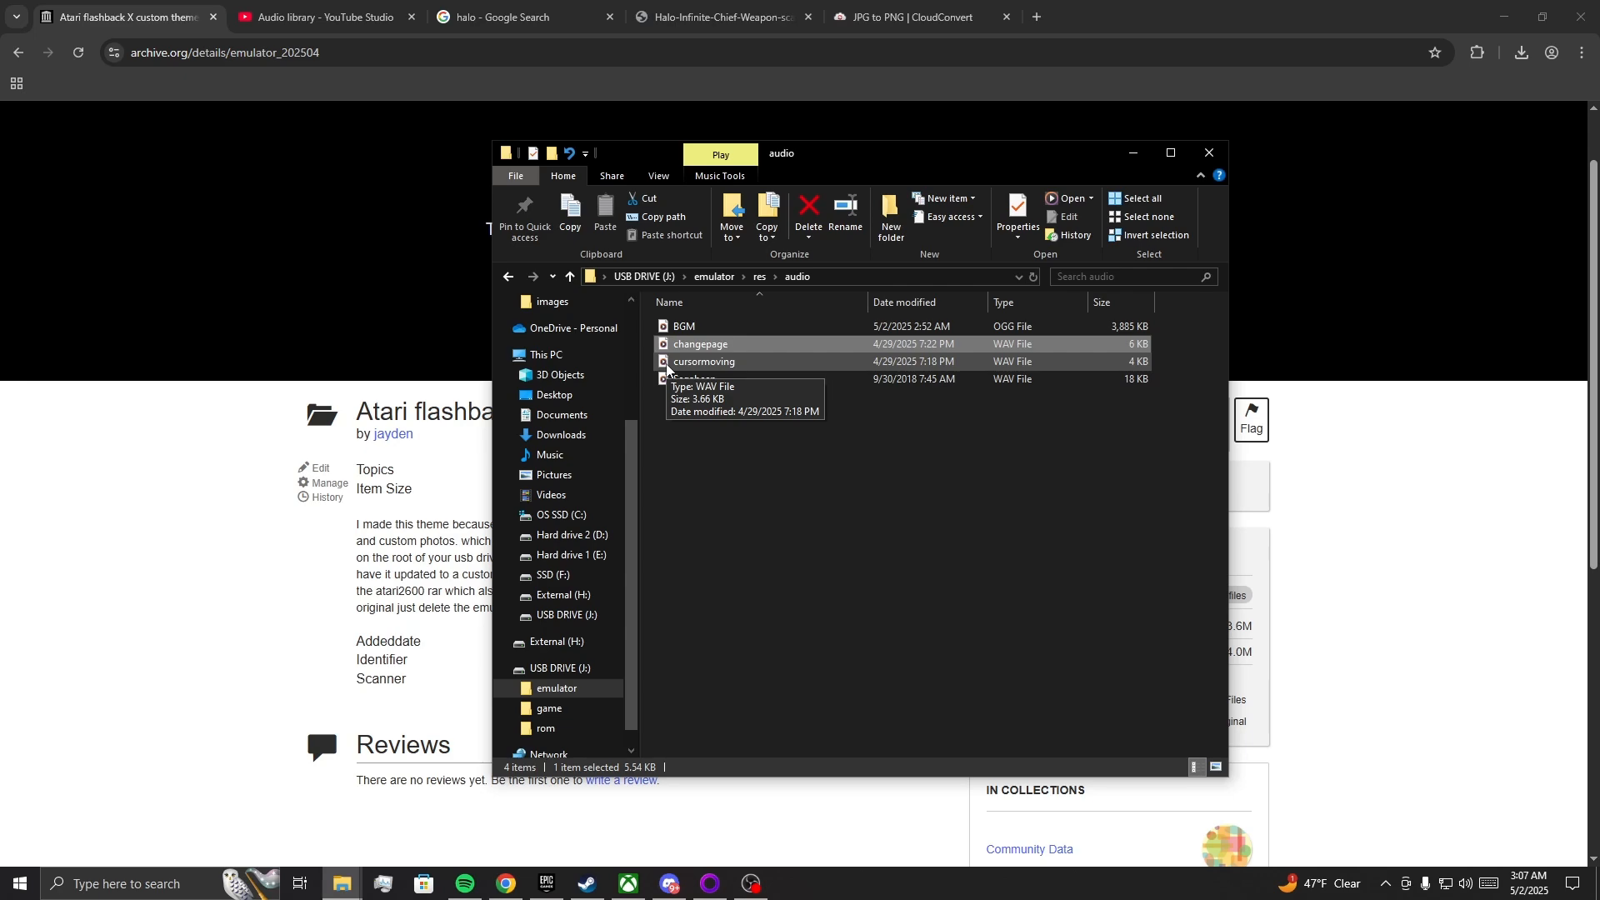
Find the You Know Me track in the YouTube audio library and show its downloaded MP3 beside the USB drive's audio folder.
{"action": "left_click", "coordinate": [332, 28]}
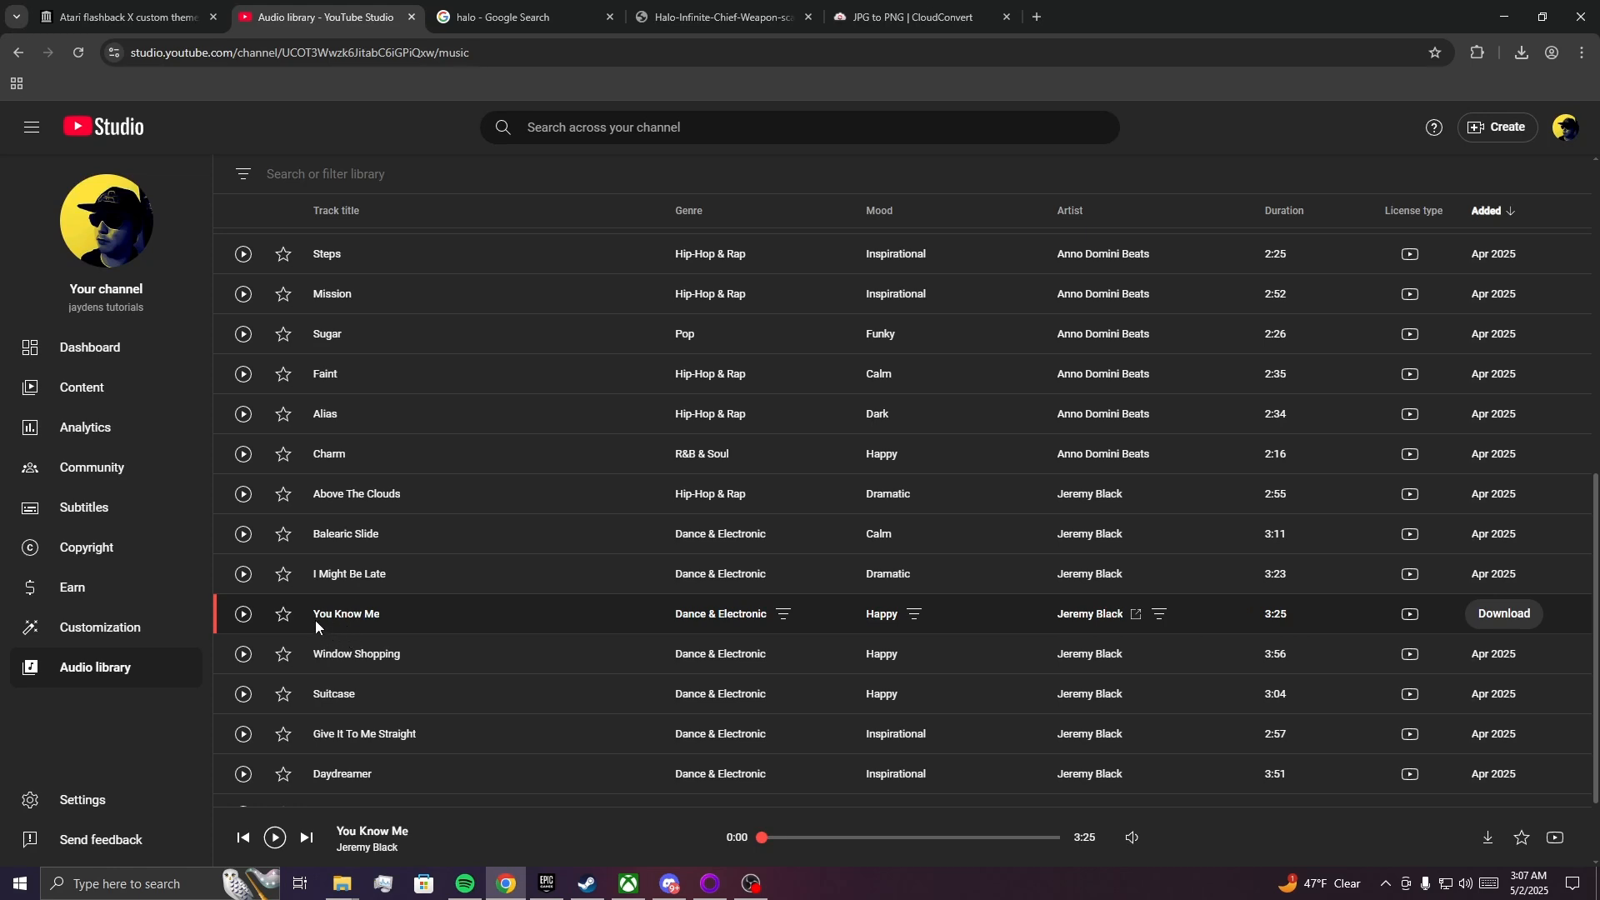
{"action": "left_click", "coordinate": [1519, 55]}
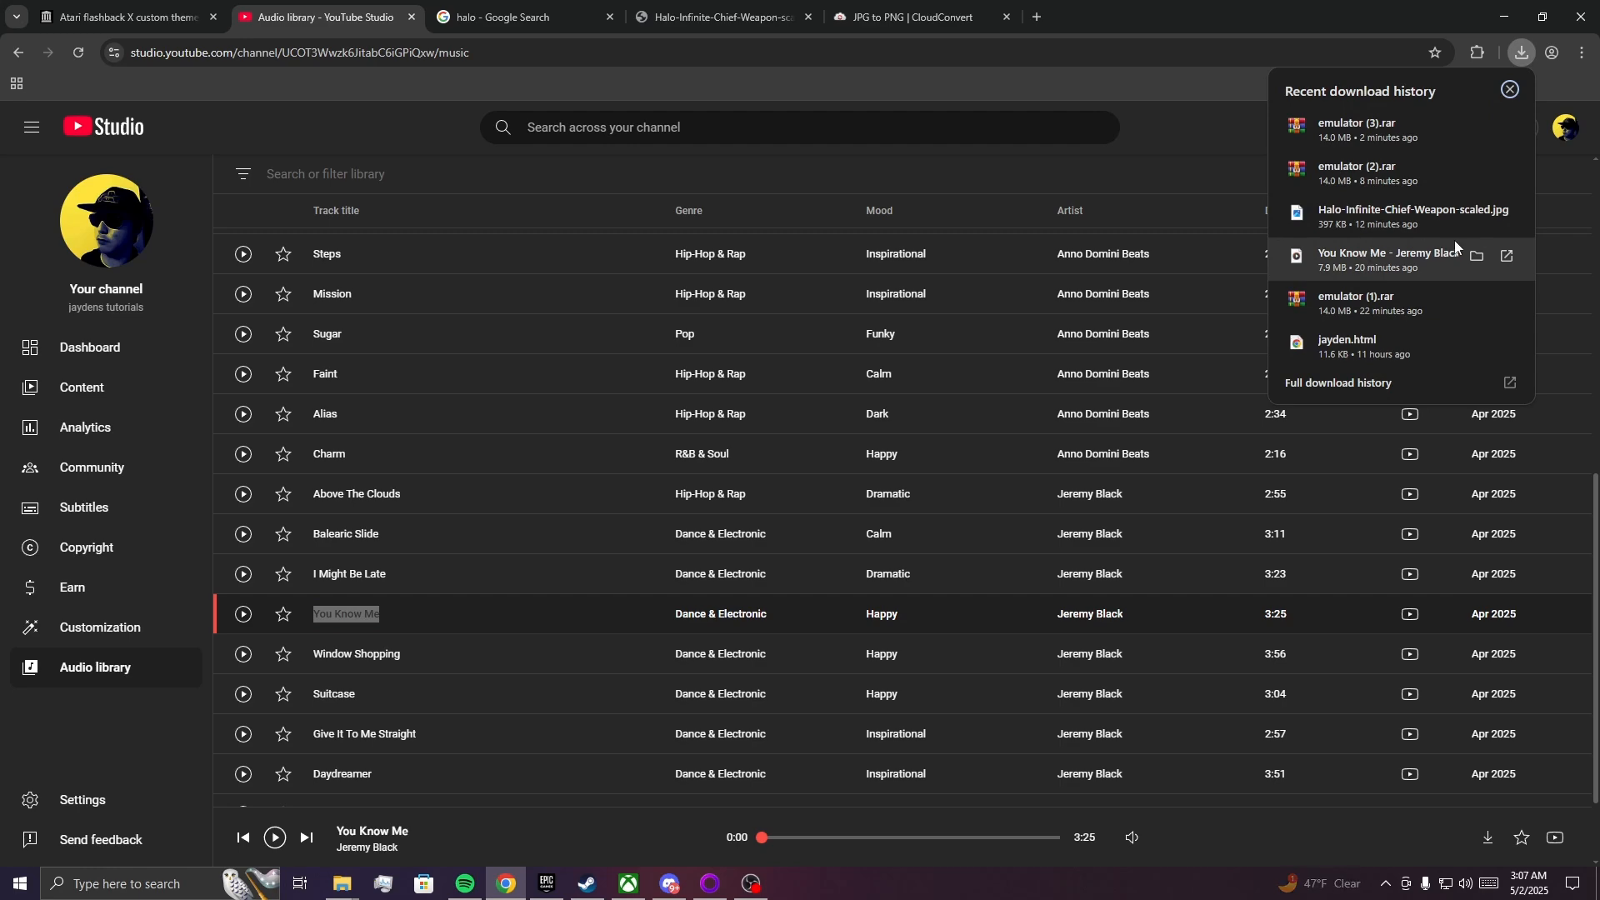
{"action": "left_click", "coordinate": [1476, 256]}
{"action": "mouse_move", "coordinate": [341, 883]}
{"action": "left_click", "coordinate": [219, 821]}
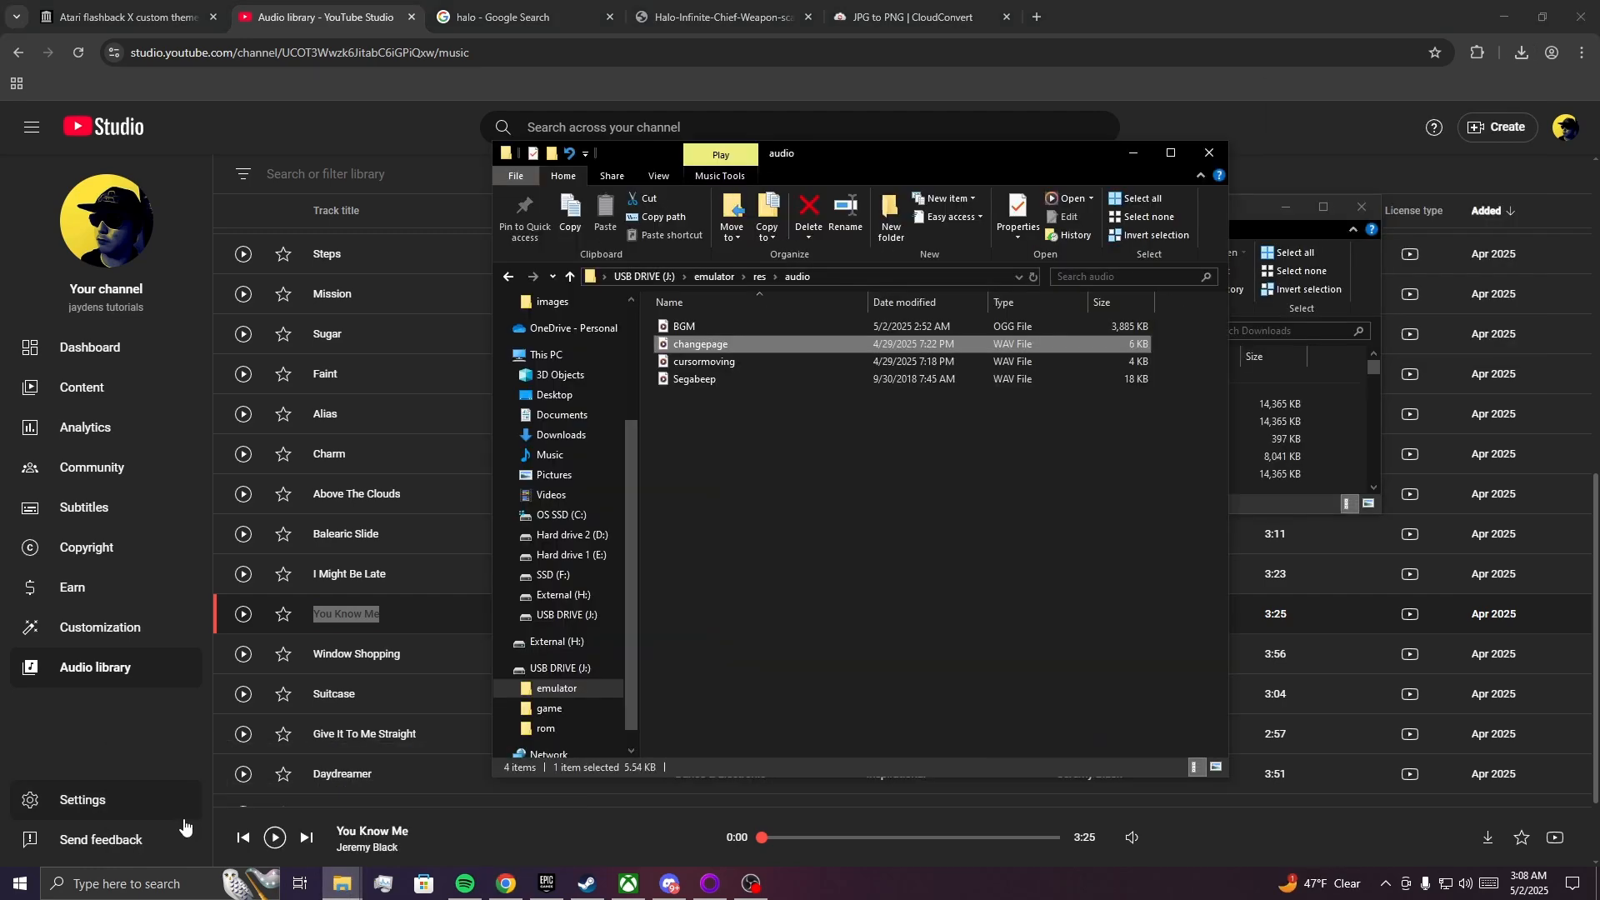
{"action": "left_click_drag", "start_coordinate": [800, 150], "coordinate": [334, 200]}
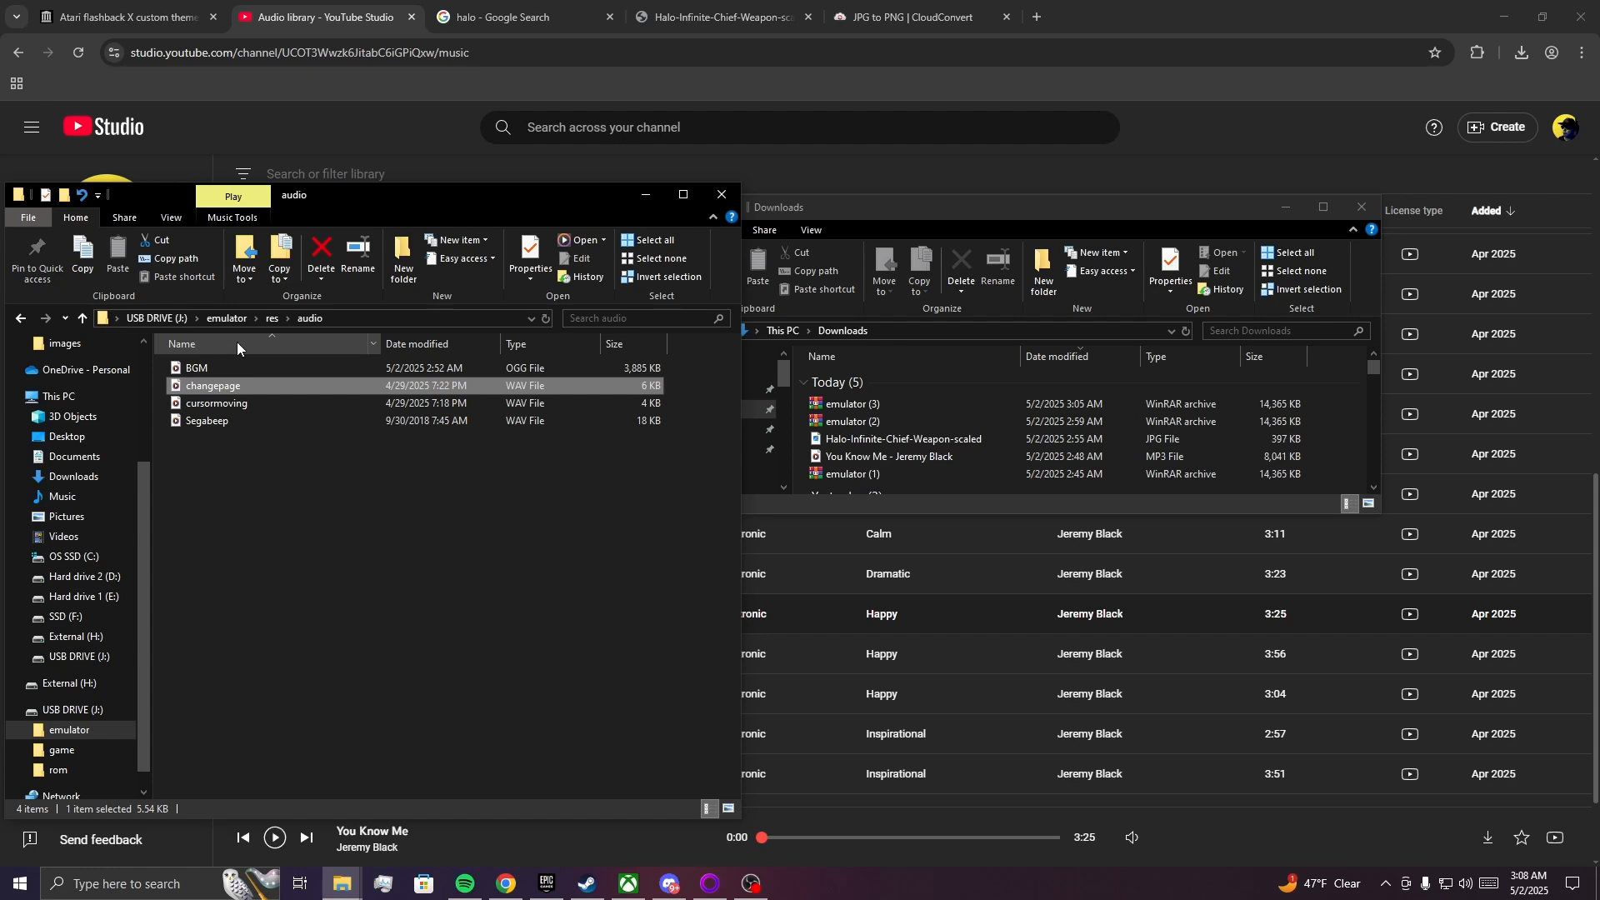
Compare the detailed file properties of BGM on the USB drive and the downloaded You Know Me MP3.
{"action": "left_click", "coordinate": [225, 364]}
{"action": "right_click", "coordinate": [223, 364]}
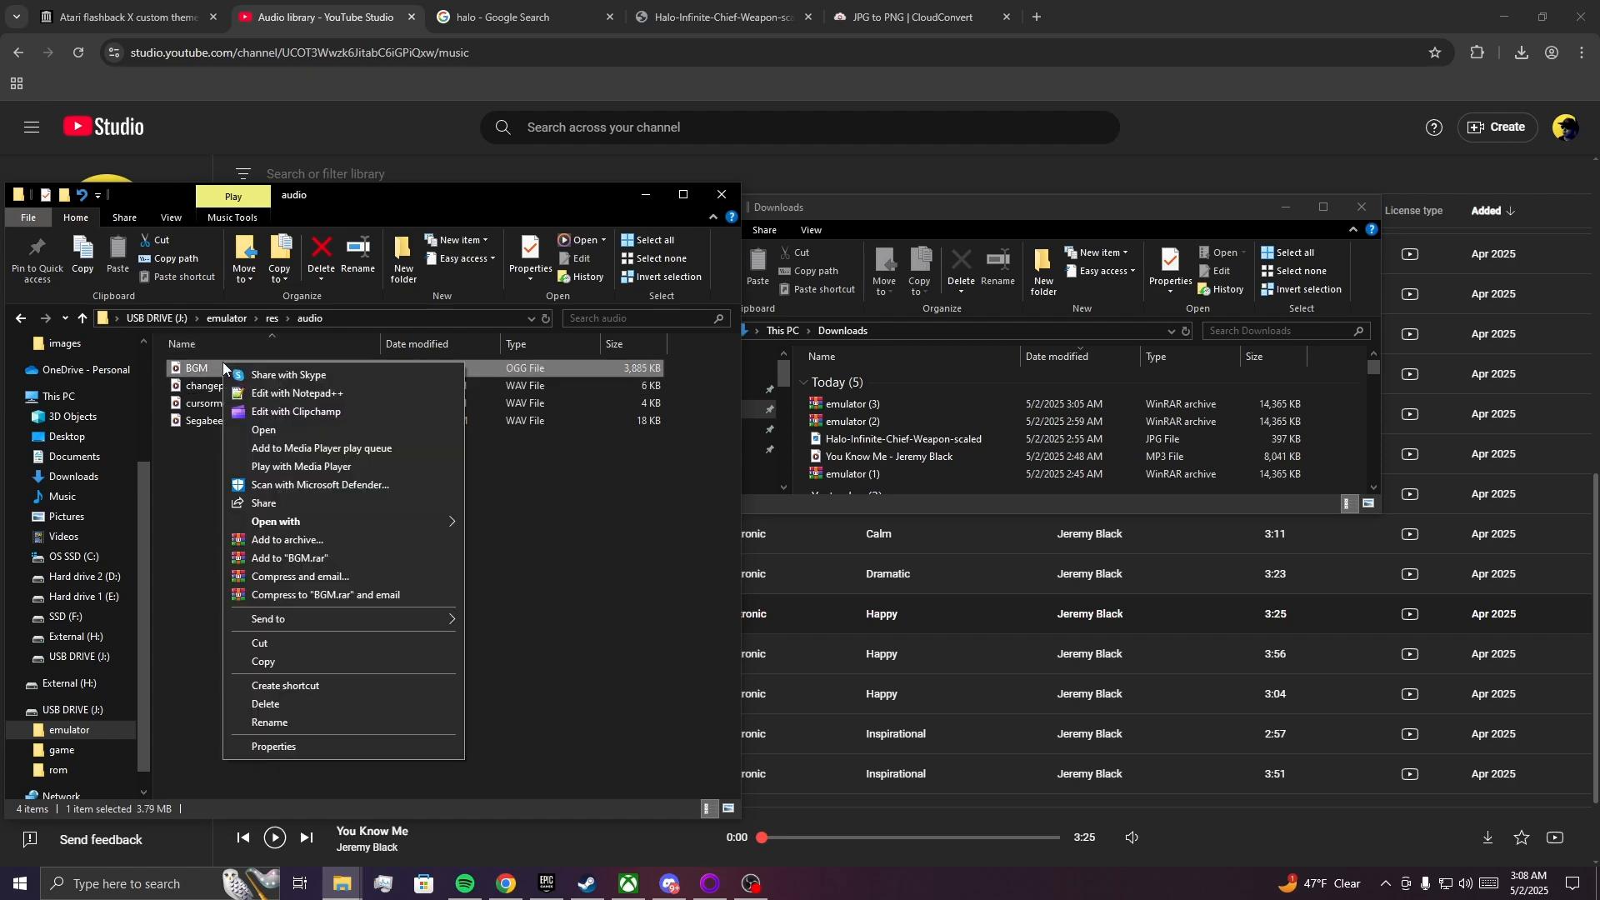
{"action": "left_click", "coordinate": [273, 748]}
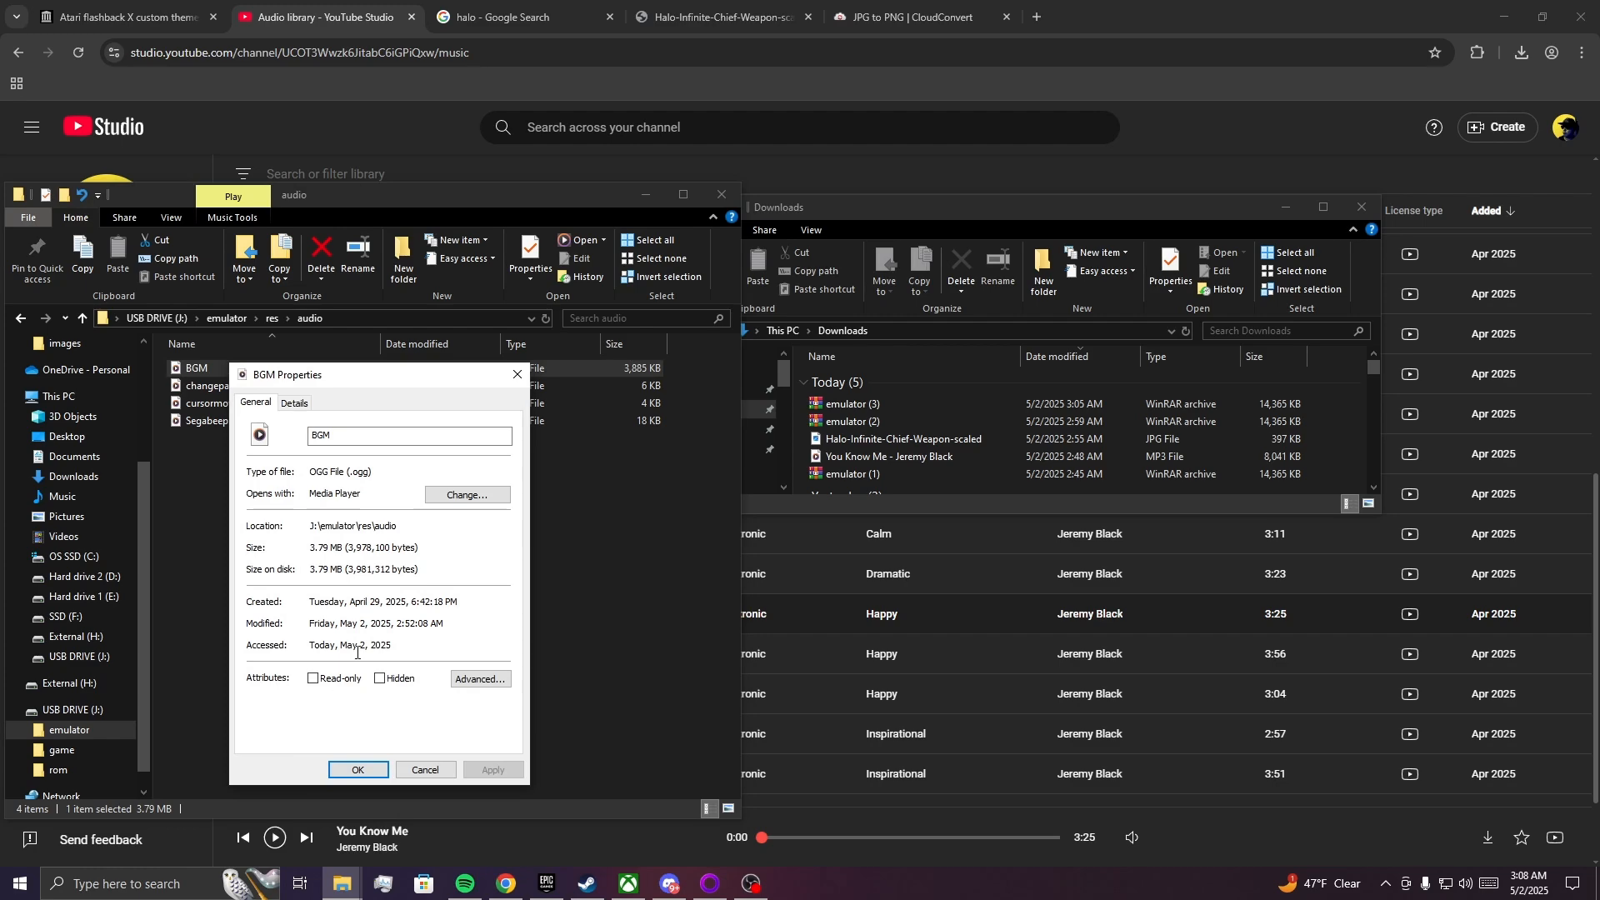
{"action": "right_click", "coordinate": [853, 458]}
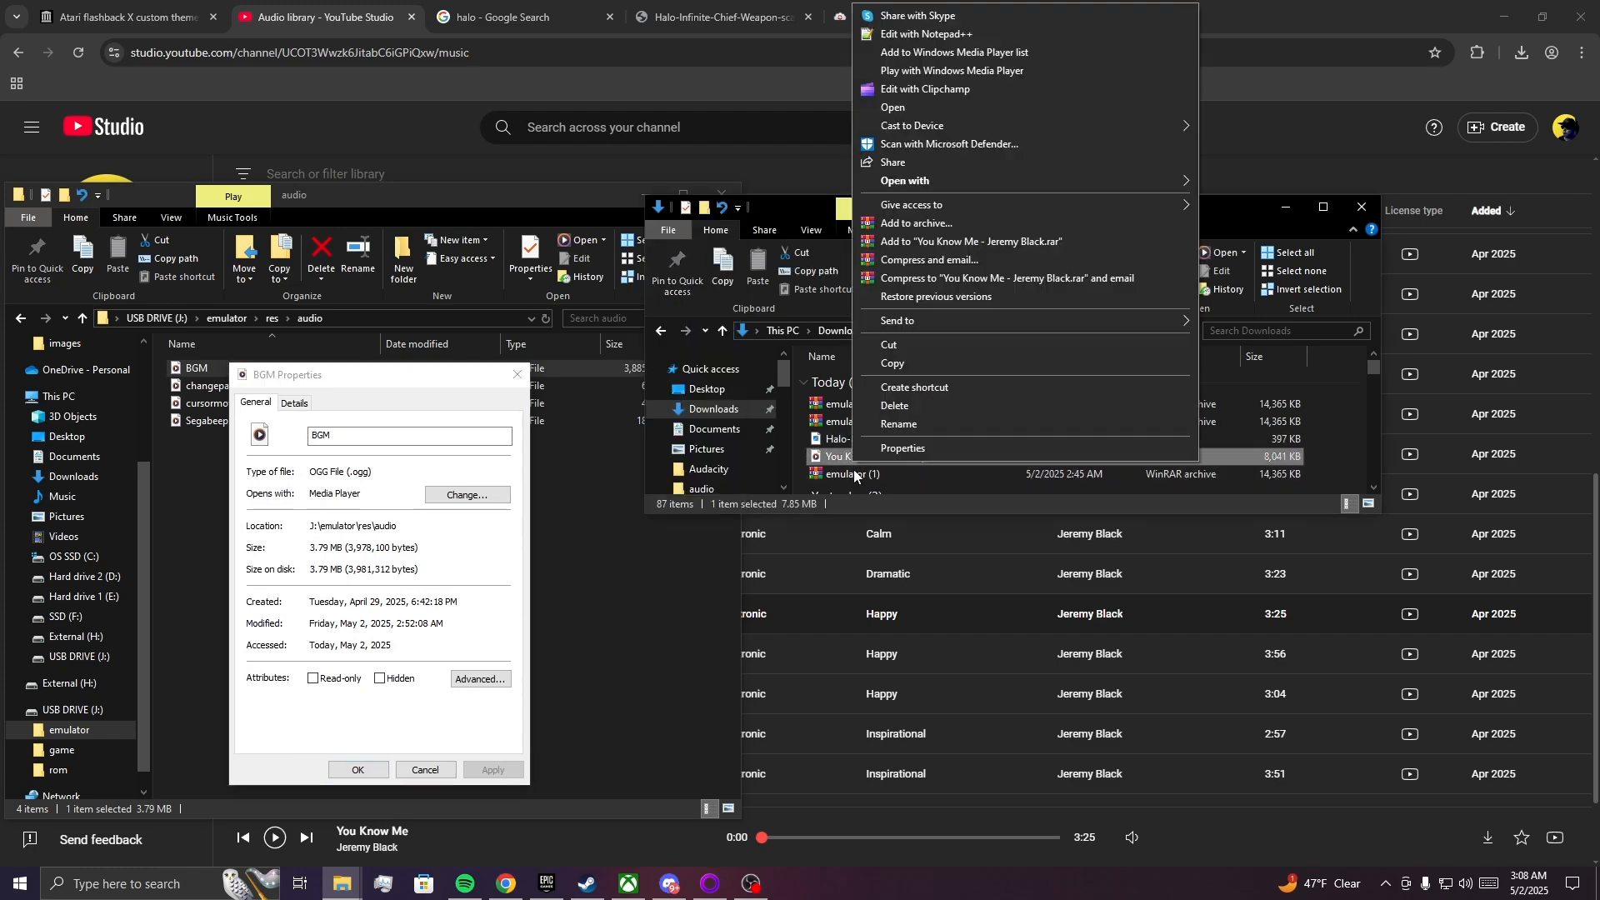
{"action": "left_click", "coordinate": [896, 449]}
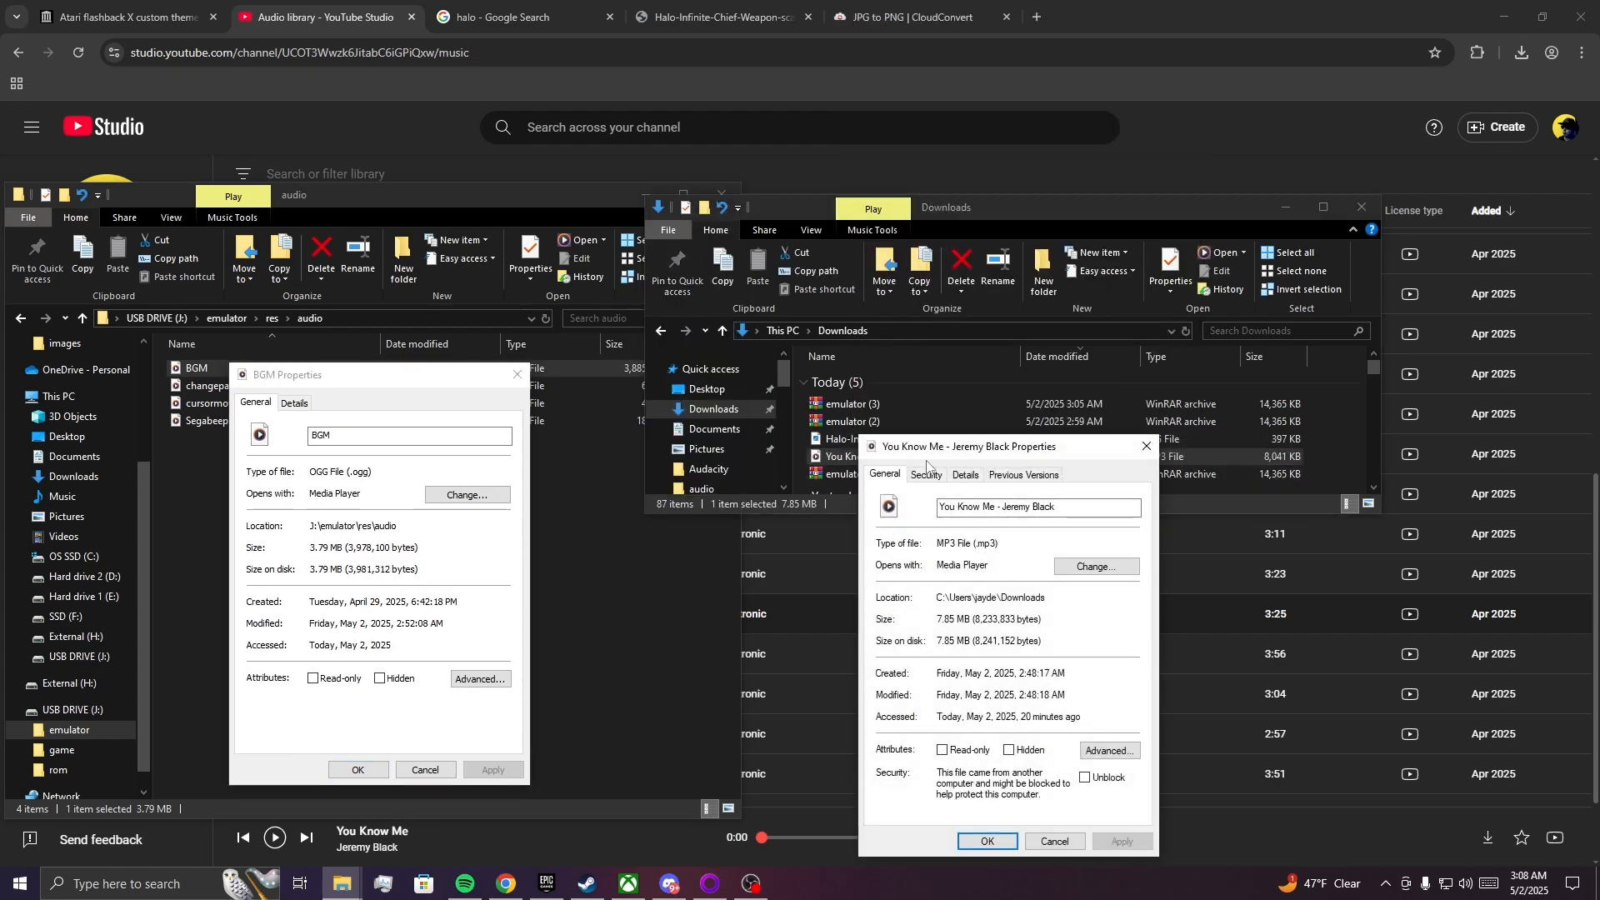
{"action": "left_click", "coordinate": [295, 403]}
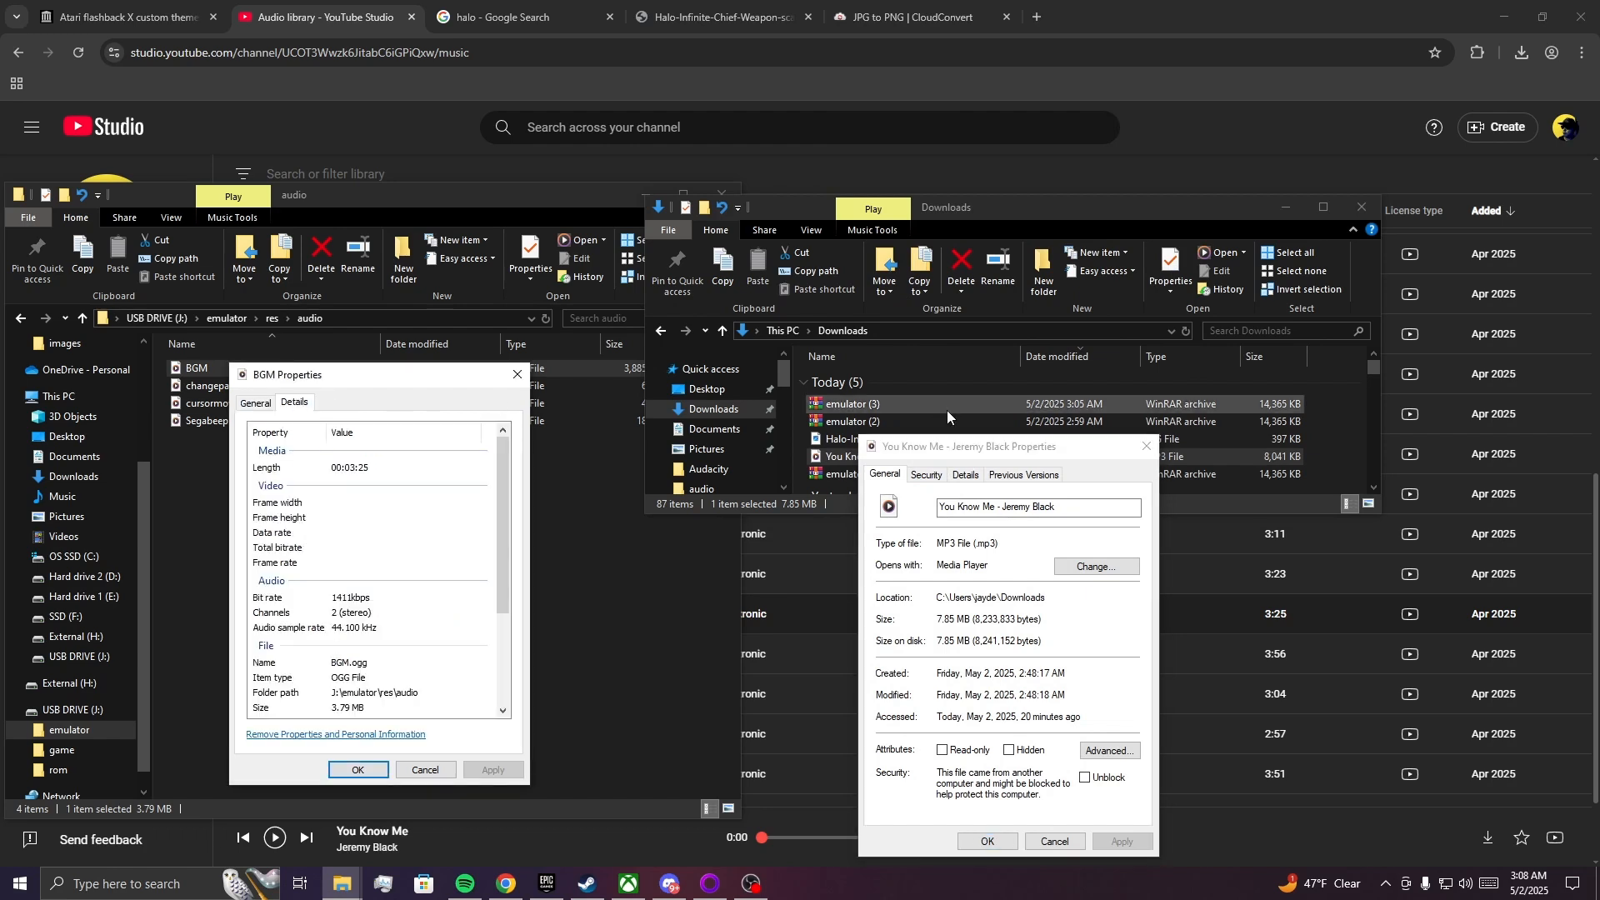
{"action": "left_click", "coordinate": [970, 475]}
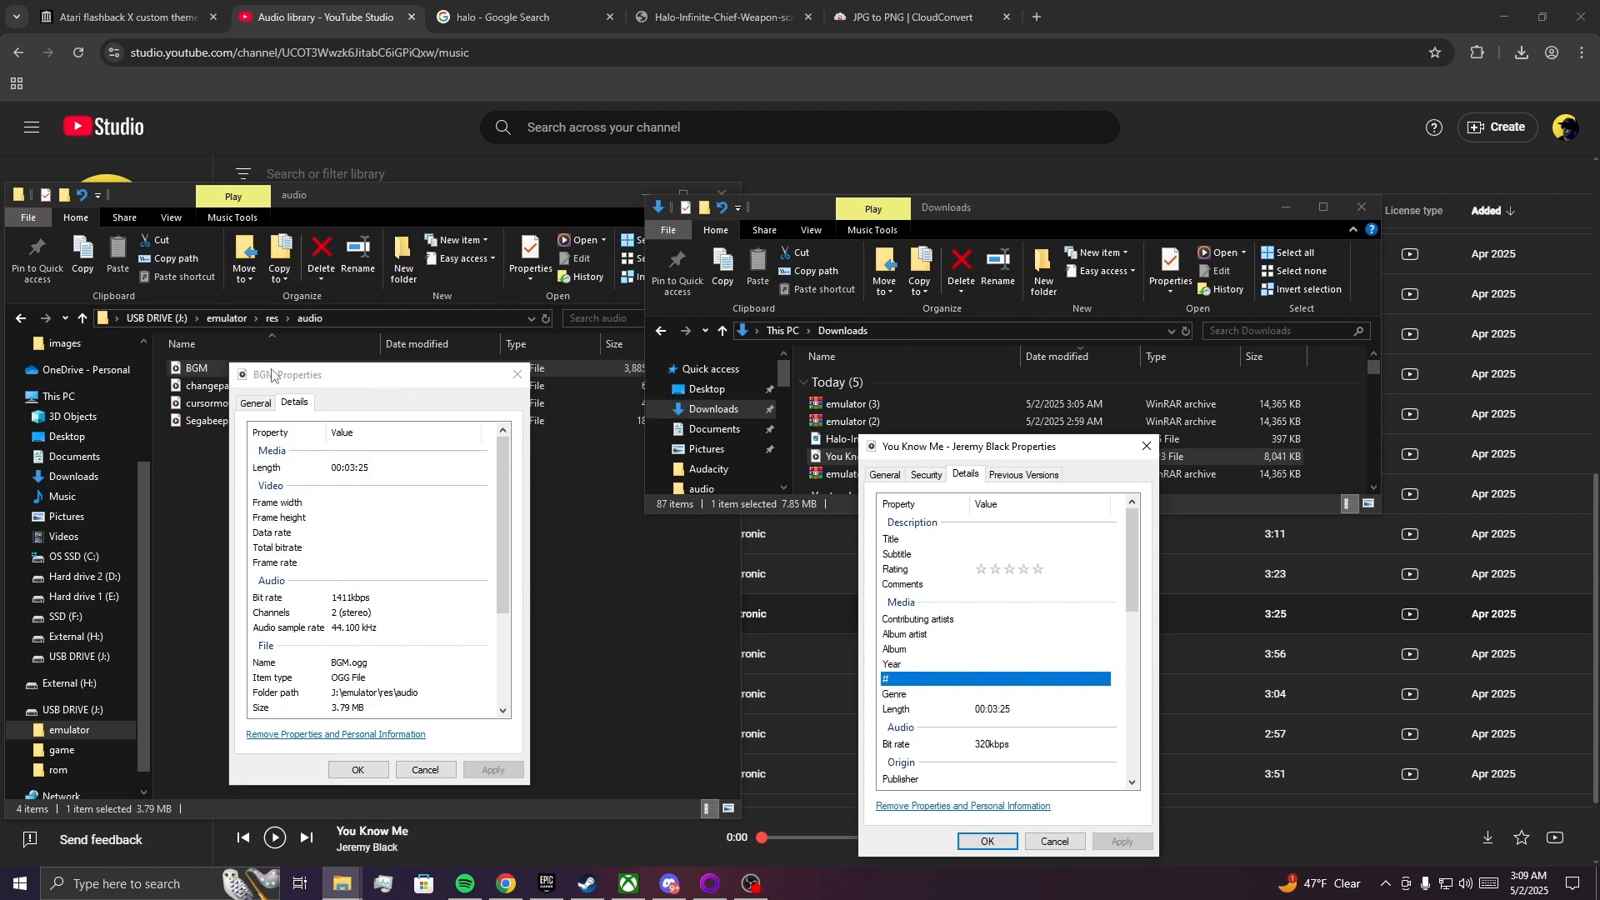
{"action": "left_click_drag", "start_coordinate": [960, 455], "coordinate": [969, 455]}
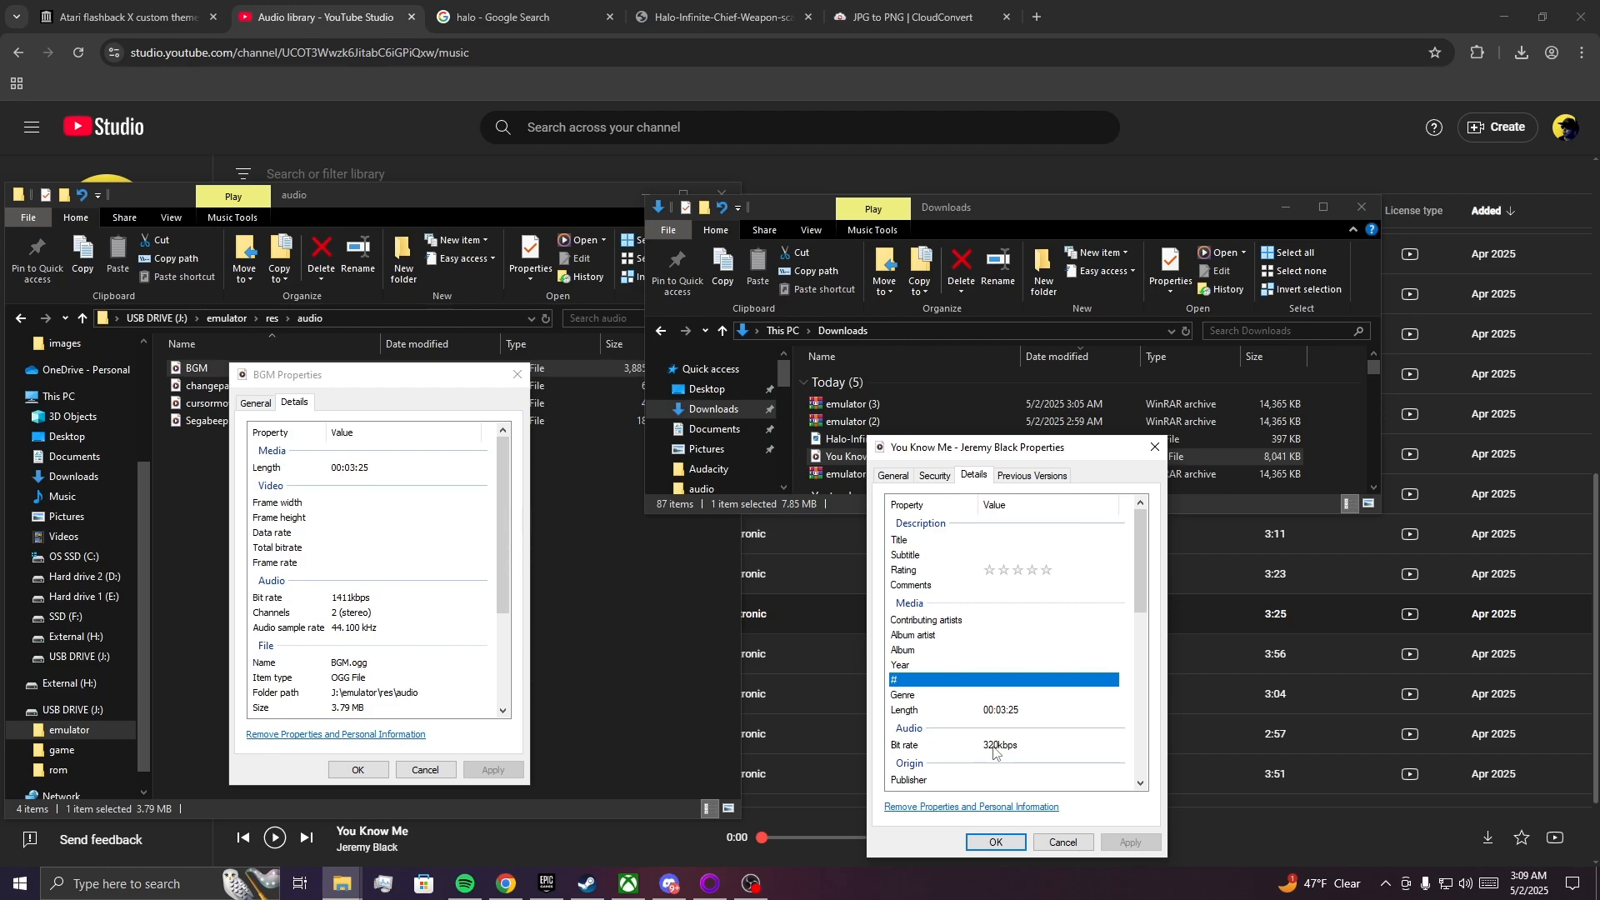
Launch Audacity.
{"action": "left_click", "coordinate": [23, 892]}
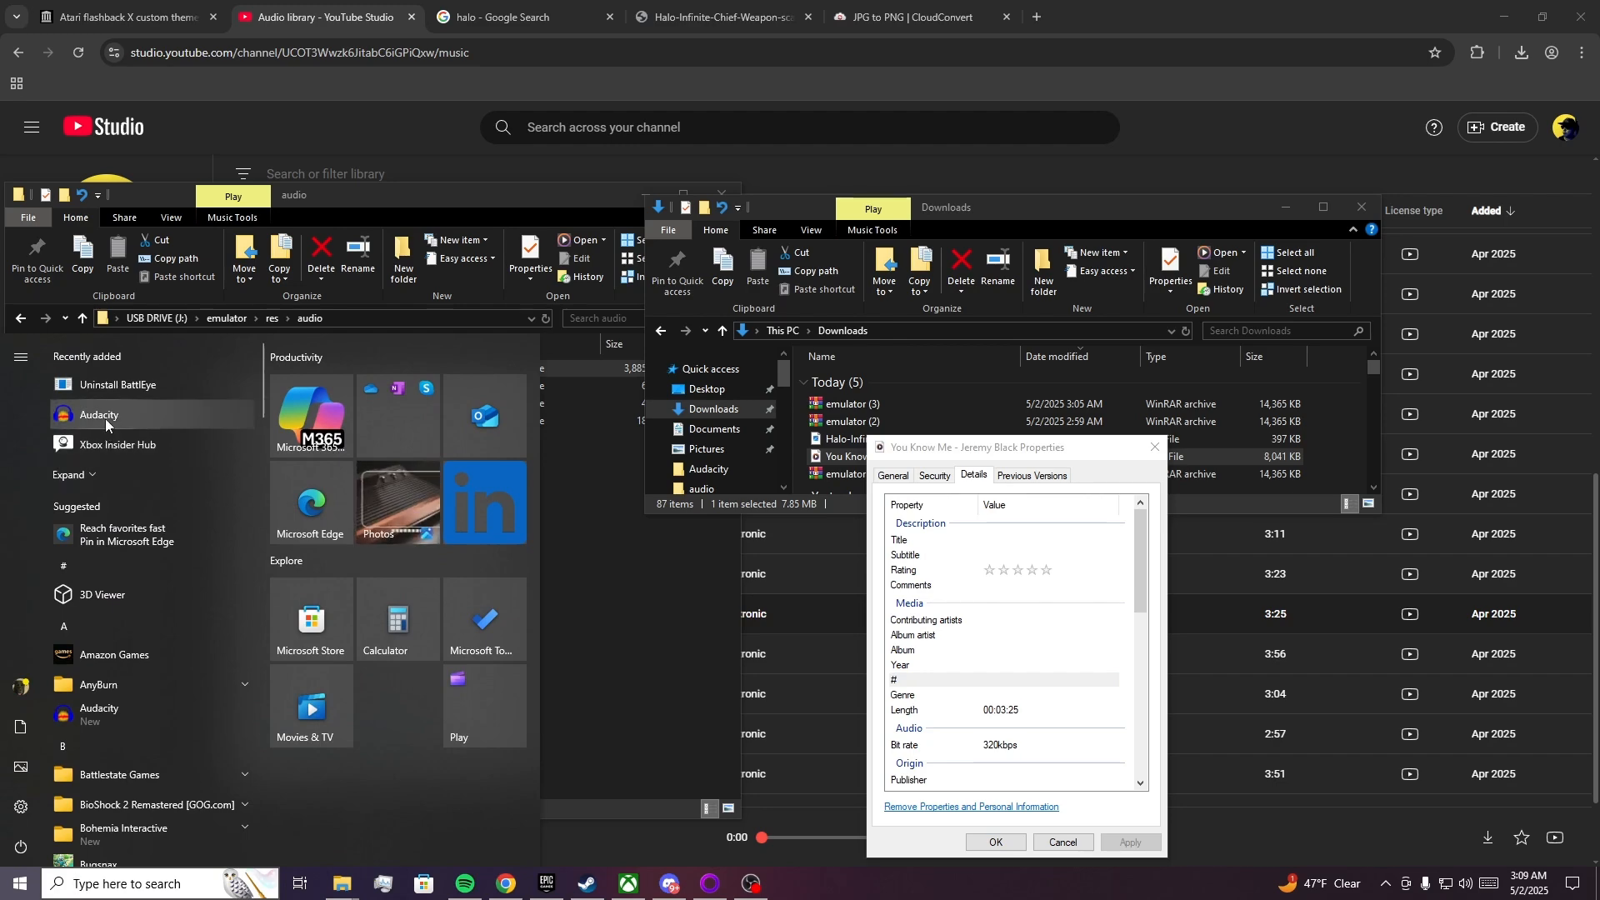
{"action": "left_click", "coordinate": [105, 418]}
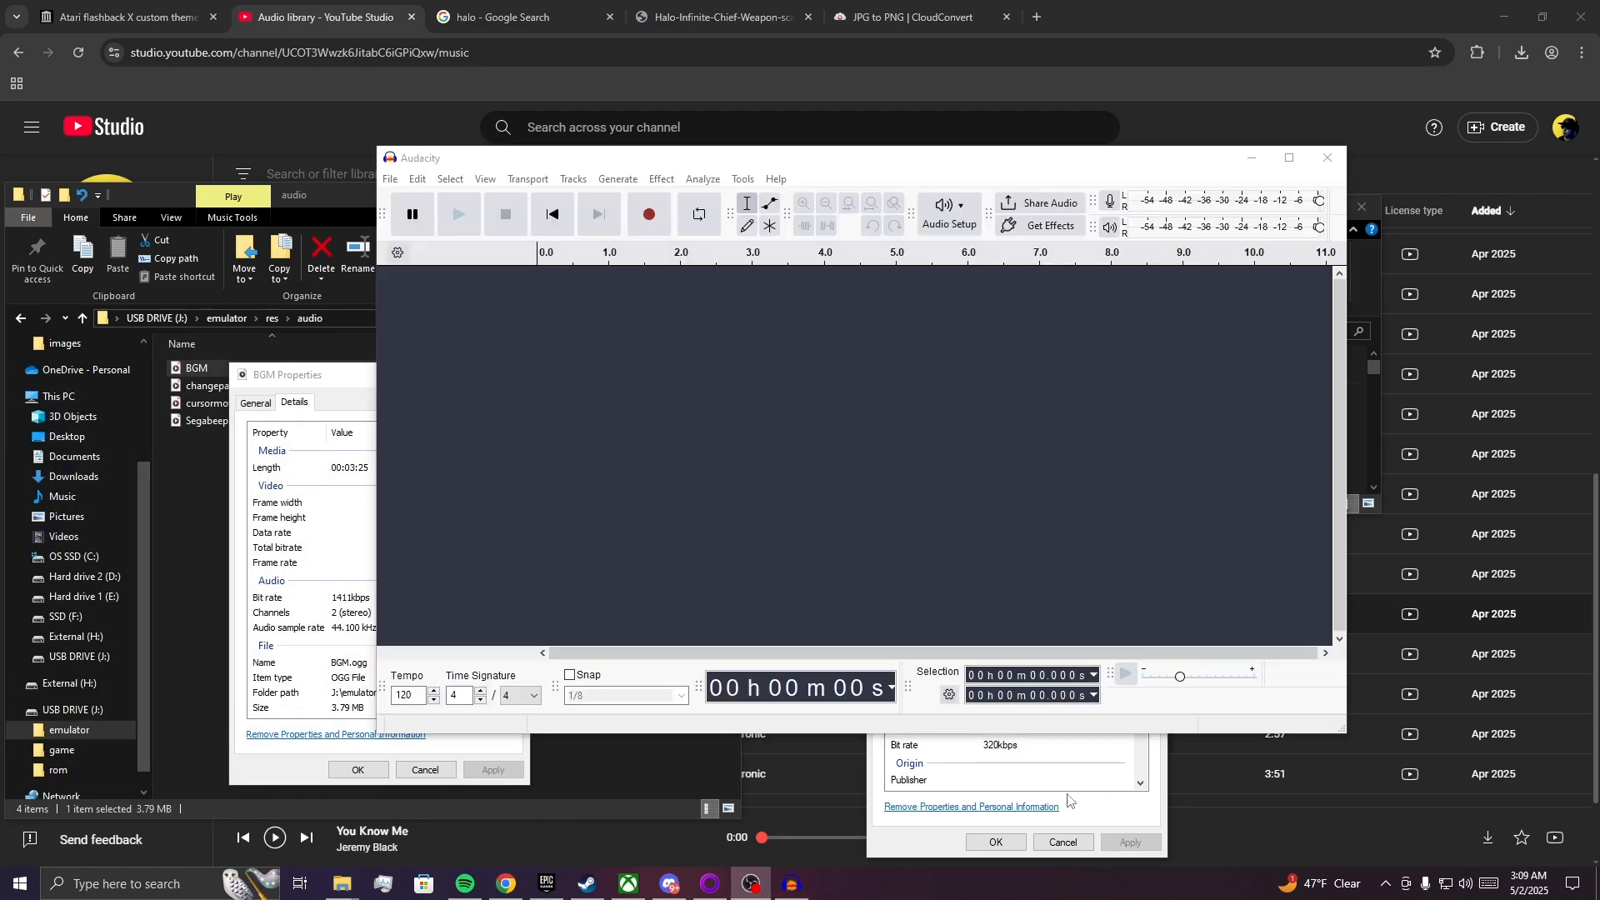
Close the open file properties and load the downloaded You Know Me MP3 into Audacity beside the USB drive's audio folder.
{"action": "left_click", "coordinate": [1115, 812]}
{"action": "left_click", "coordinate": [332, 385]}
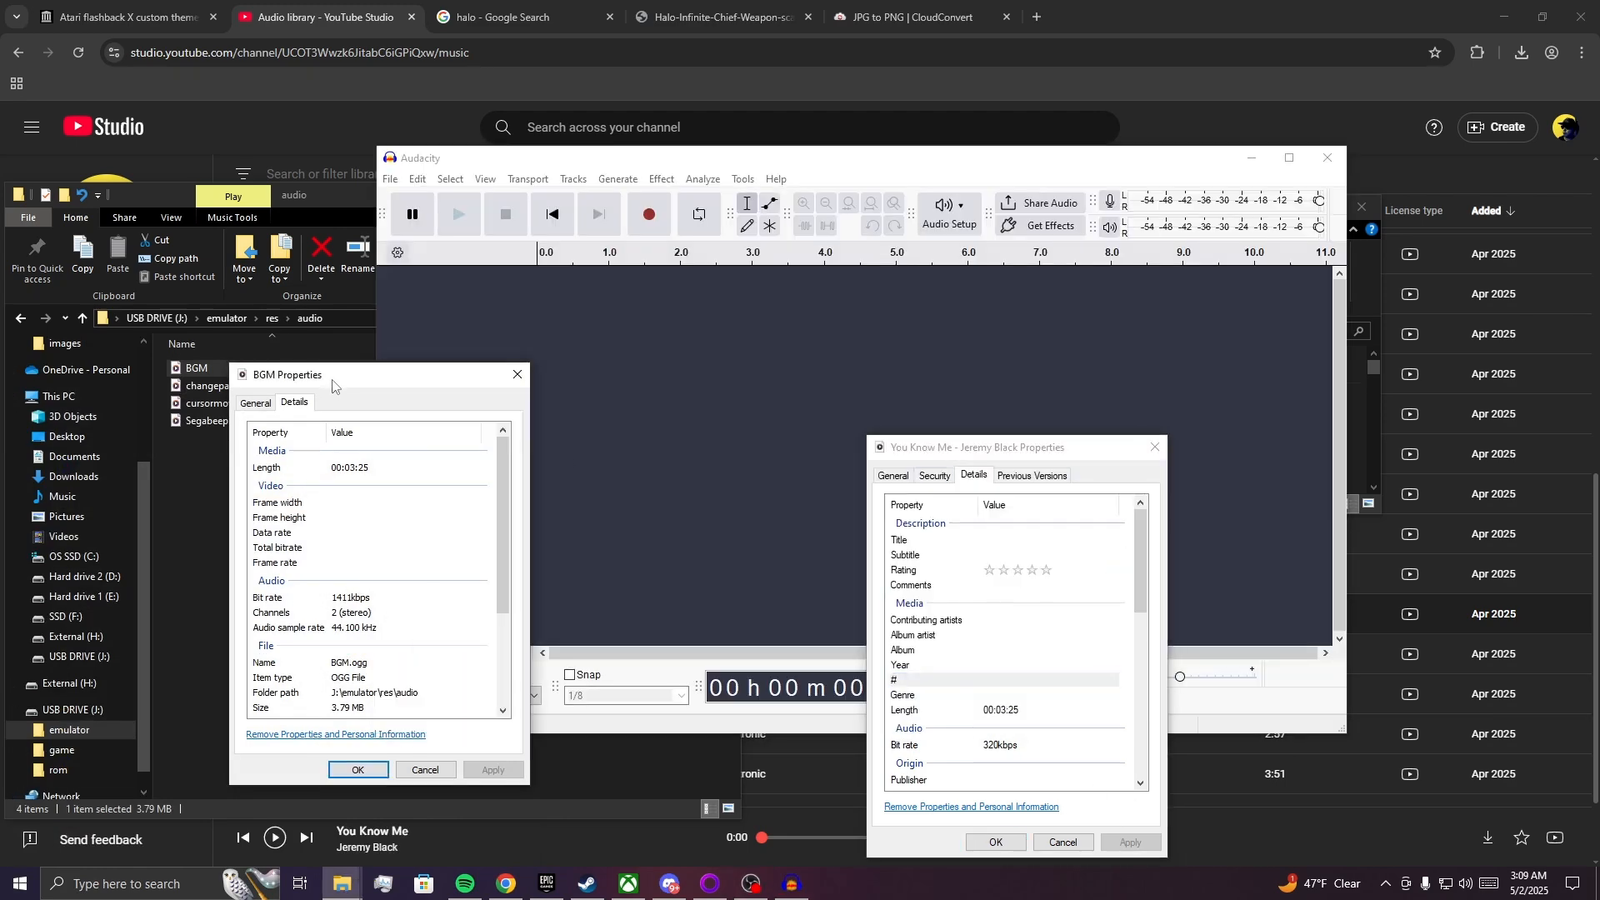
{"action": "left_click", "coordinate": [508, 379]}
{"action": "left_click_drag", "start_coordinate": [757, 158], "coordinate": [429, 194]}
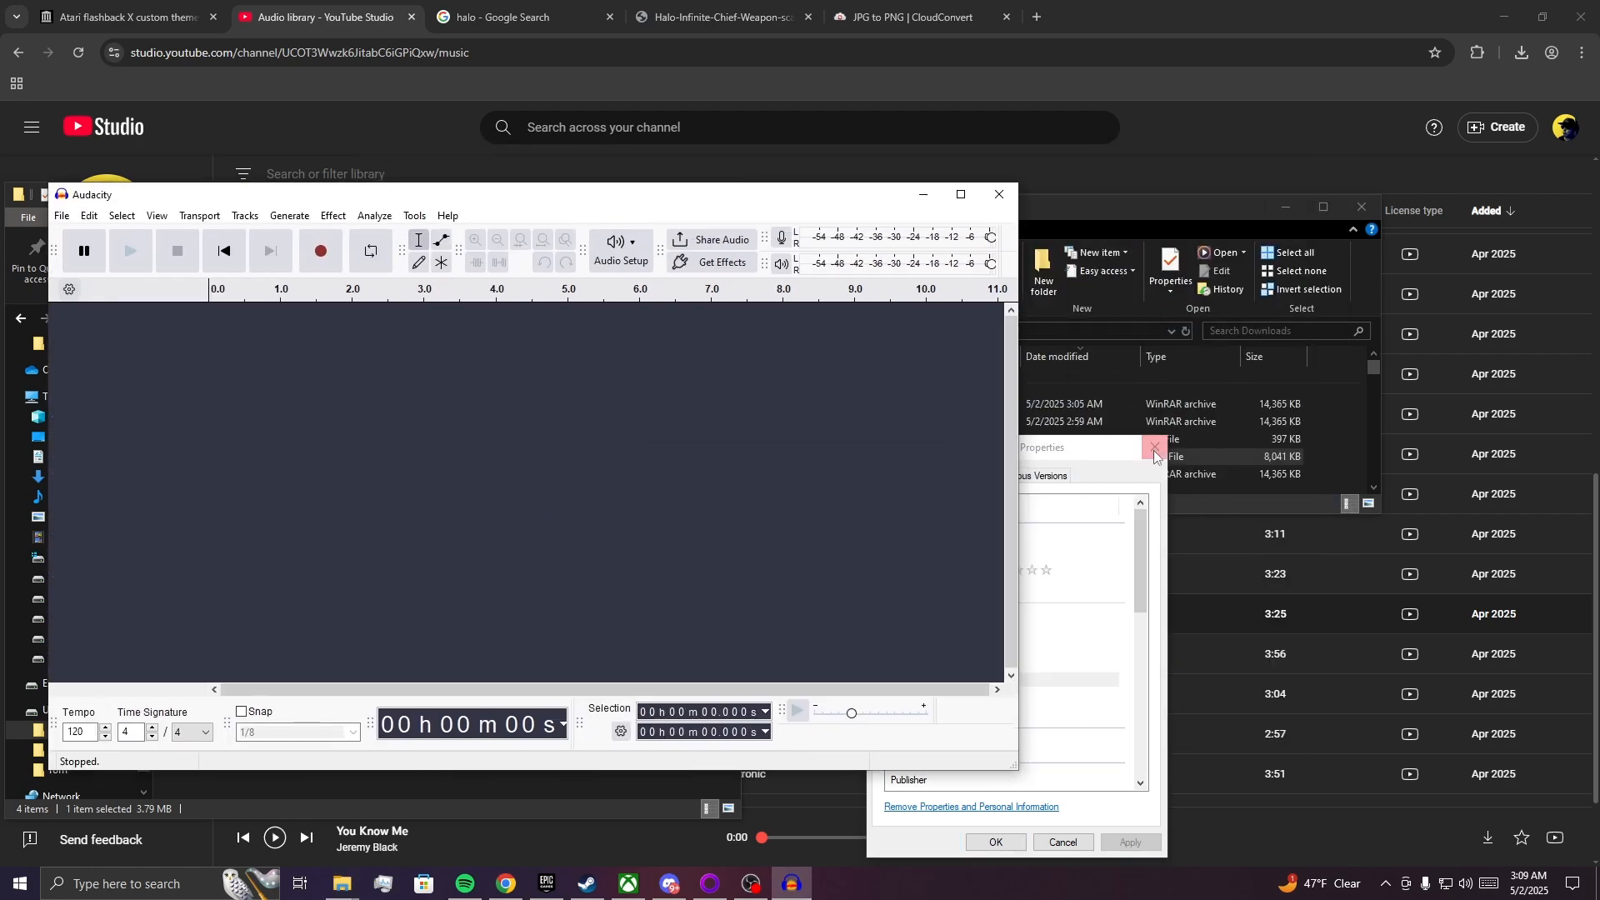
{"action": "left_click", "coordinate": [1155, 447]}
{"action": "left_click_drag", "start_coordinate": [1094, 462], "coordinate": [742, 475]}
{"action": "left_click_drag", "start_coordinate": [433, 203], "coordinate": [943, 158]}
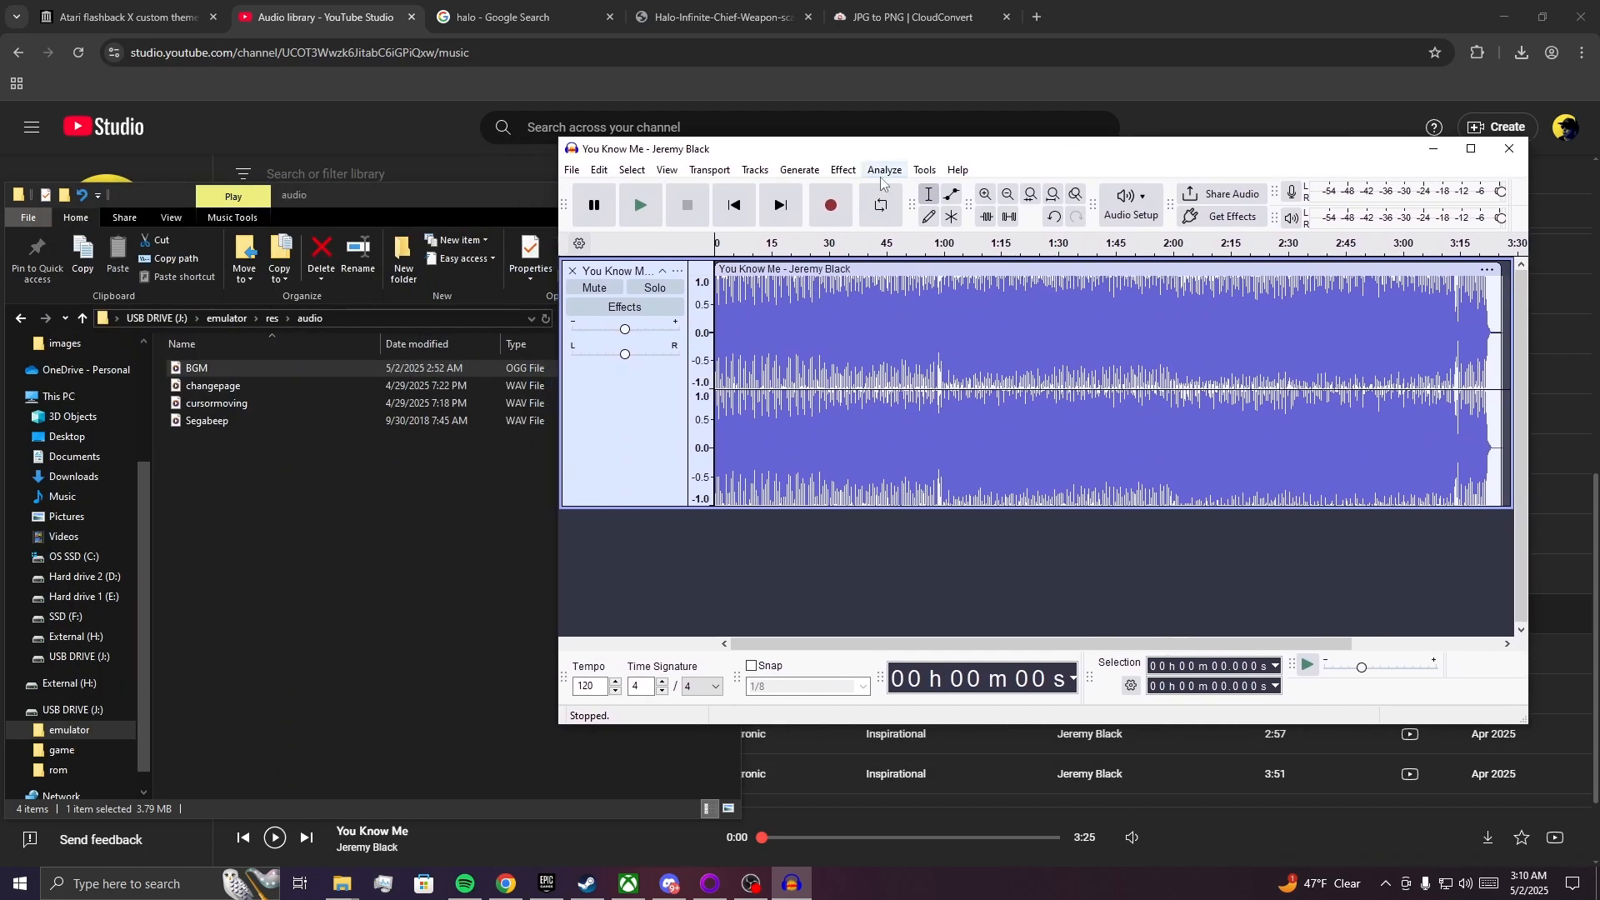
Raise the You Know Me track's volume to +1.0 dB and prepare its export to the computer as Ogg Vorbis at 44100 Hz.
{"action": "mouse_move", "coordinate": [625, 328]}
{"action": "left_mouse_down"}
{"action": "mouse_move", "coordinate": [705, 328]}
{"action": "mouse_move", "coordinate": [628, 332]}
{"action": "left_mouse_up"}
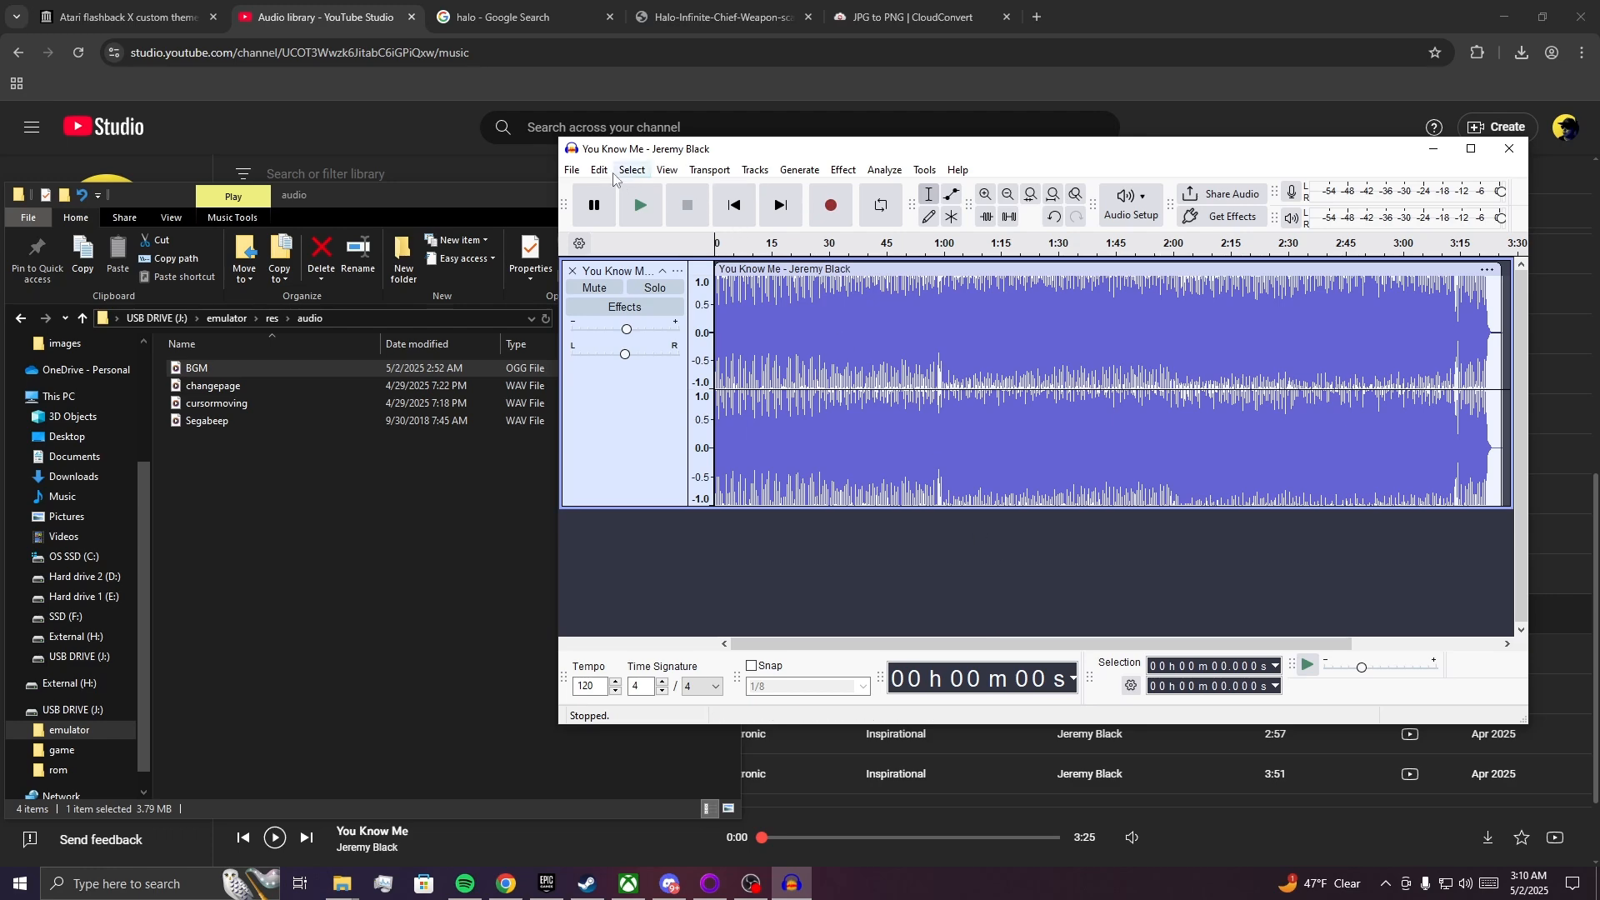
{"action": "left_click", "coordinate": [572, 170]}
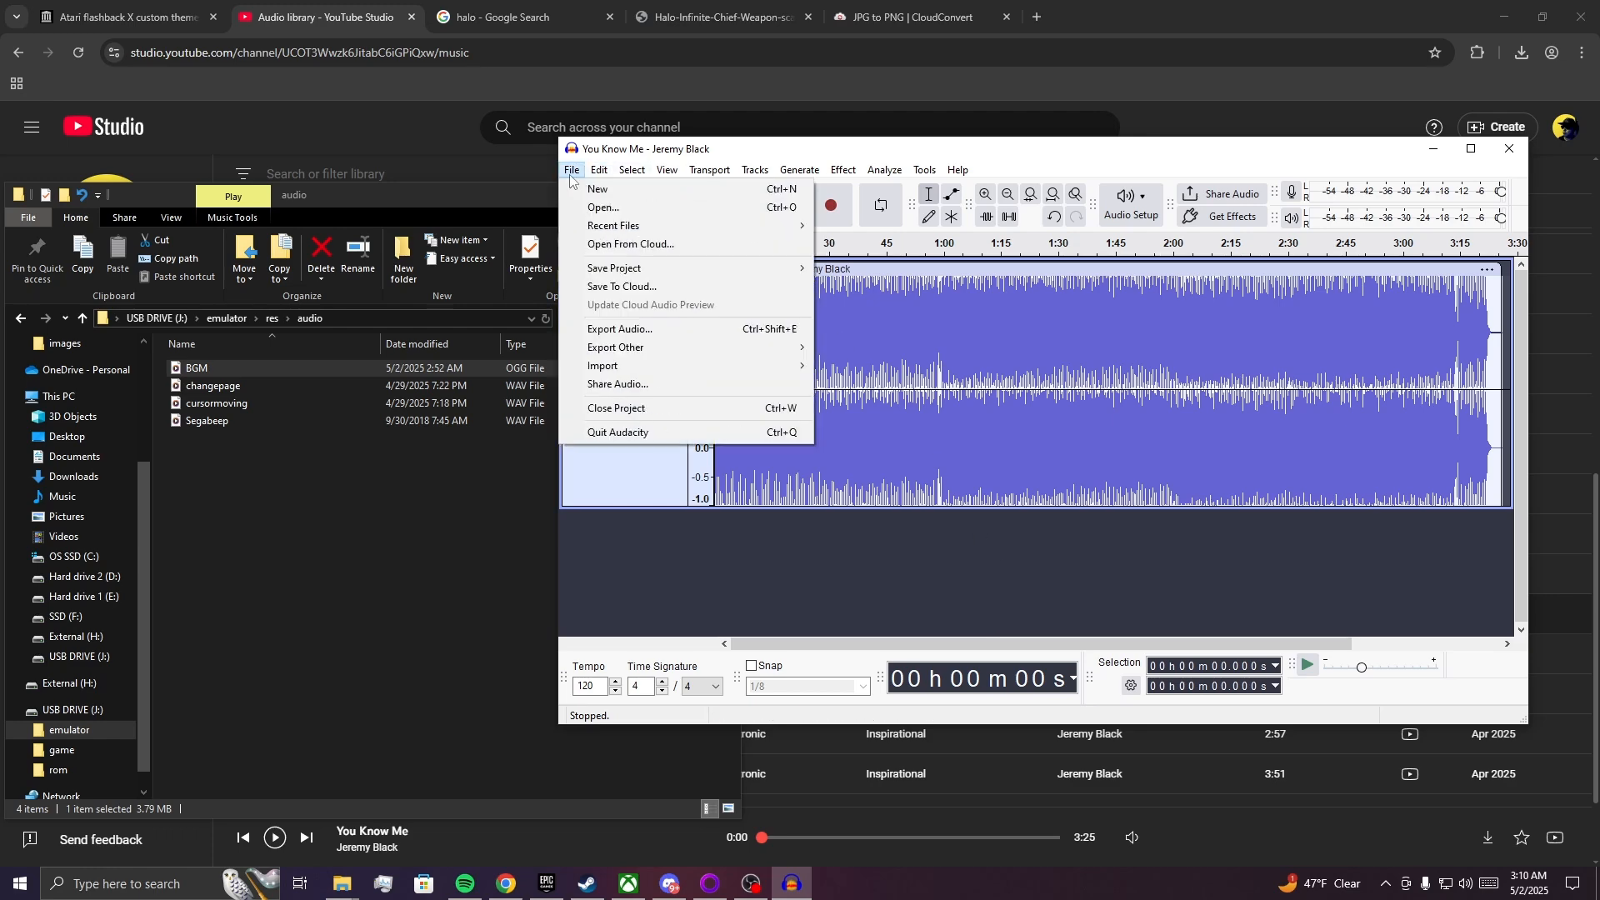
{"action": "left_click", "coordinate": [616, 330]}
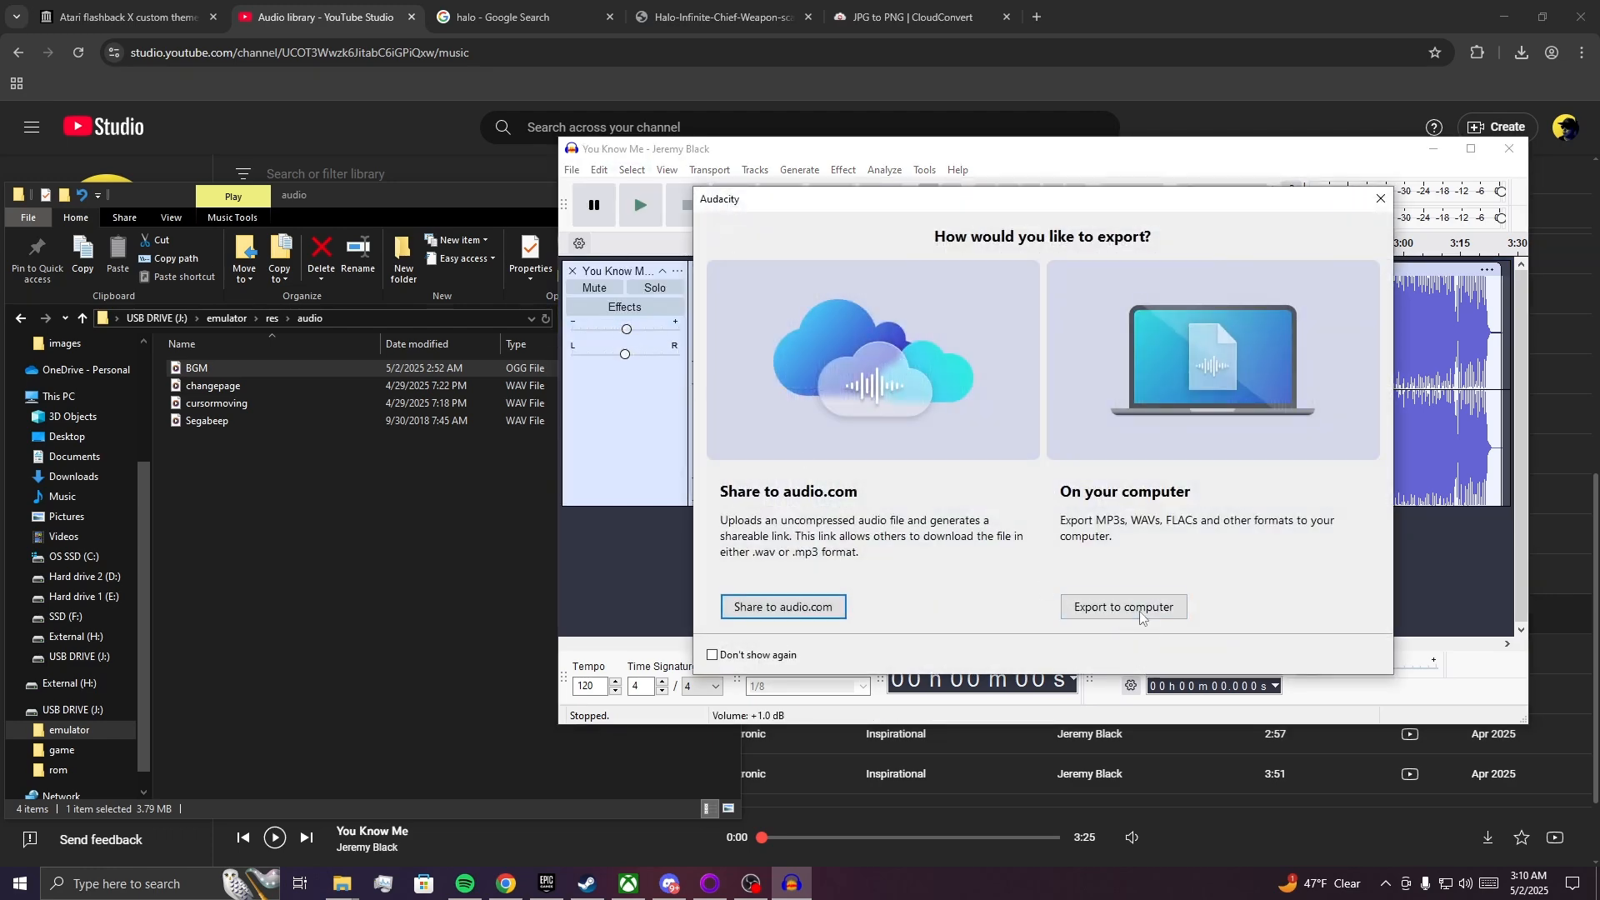
{"action": "left_click", "coordinate": [1121, 600]}
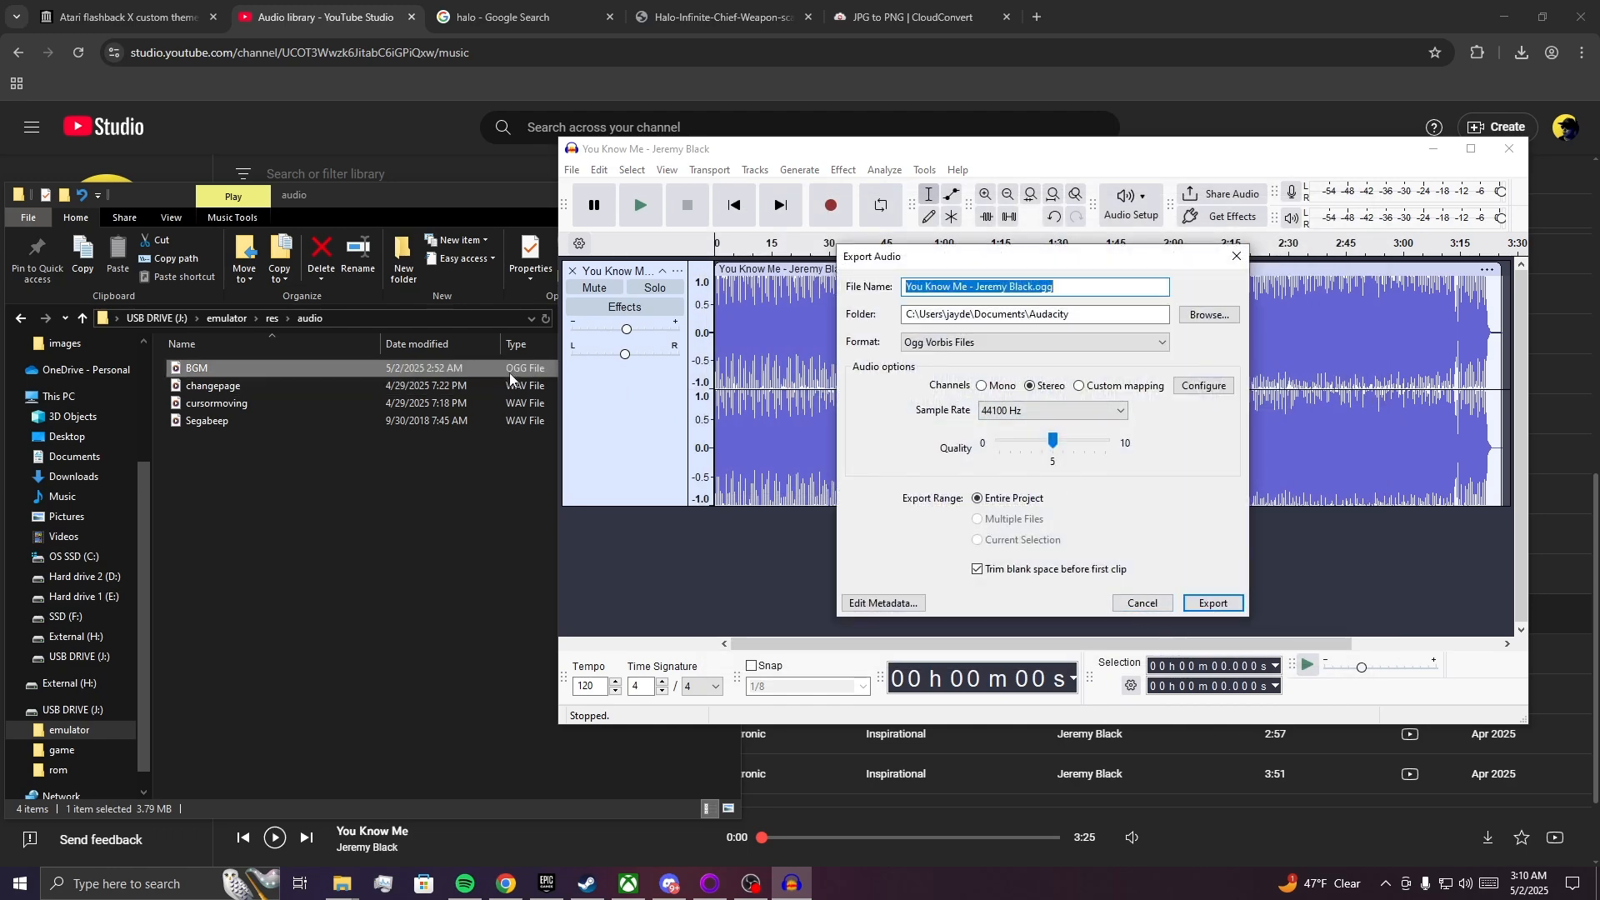
{"action": "left_click", "coordinate": [1135, 340]}
{"action": "left_click", "coordinate": [1137, 341]}
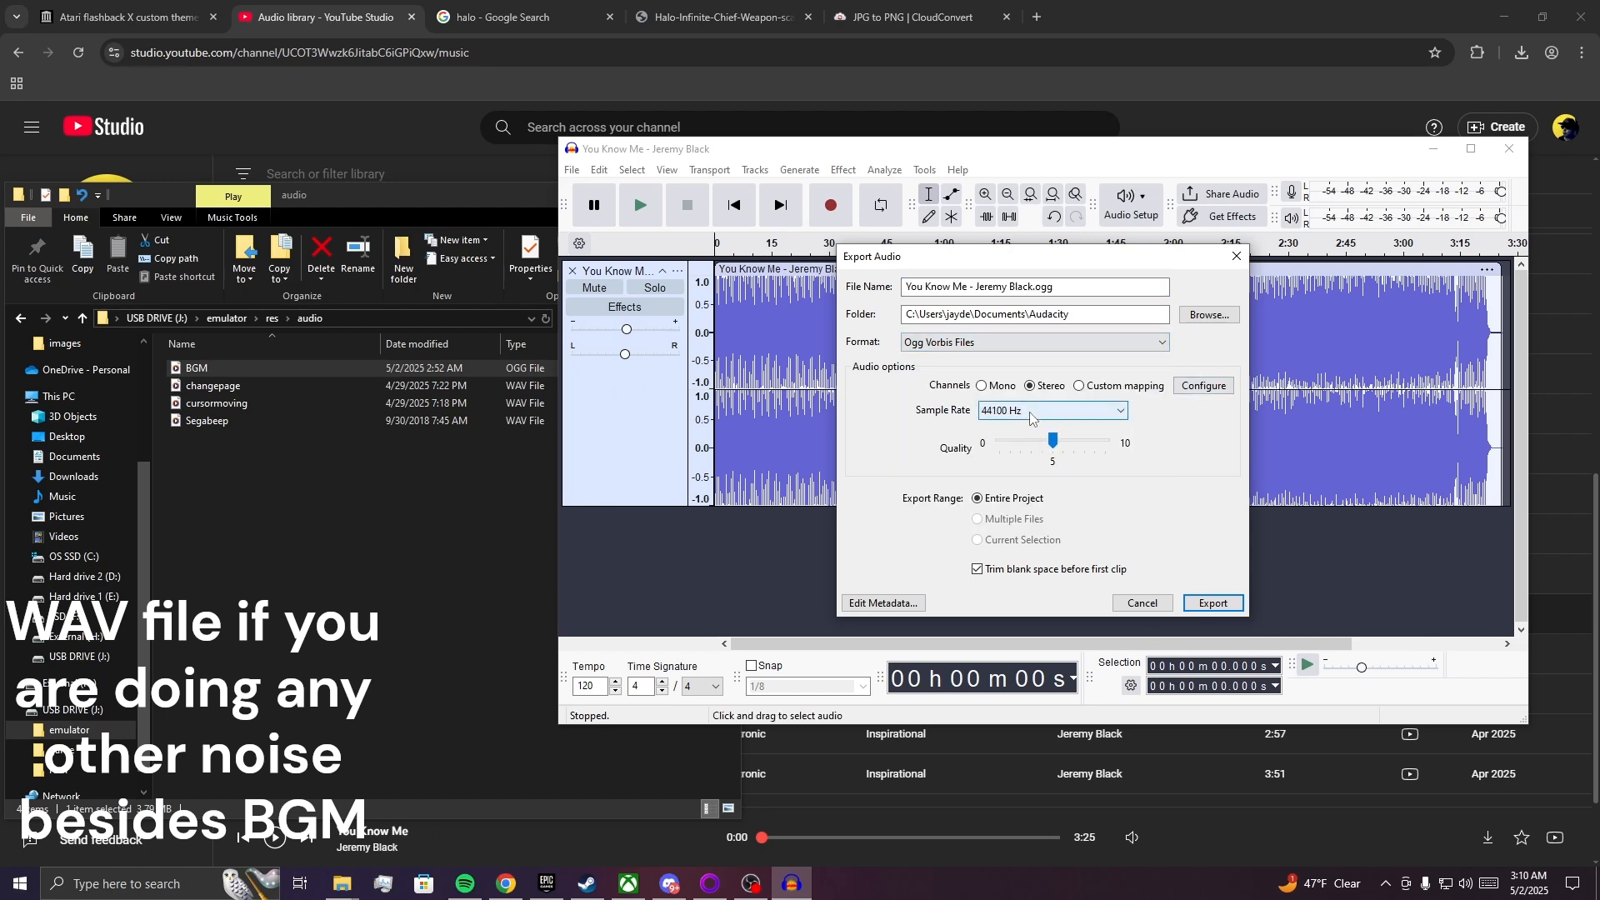
{"action": "left_click", "coordinate": [1031, 412]}
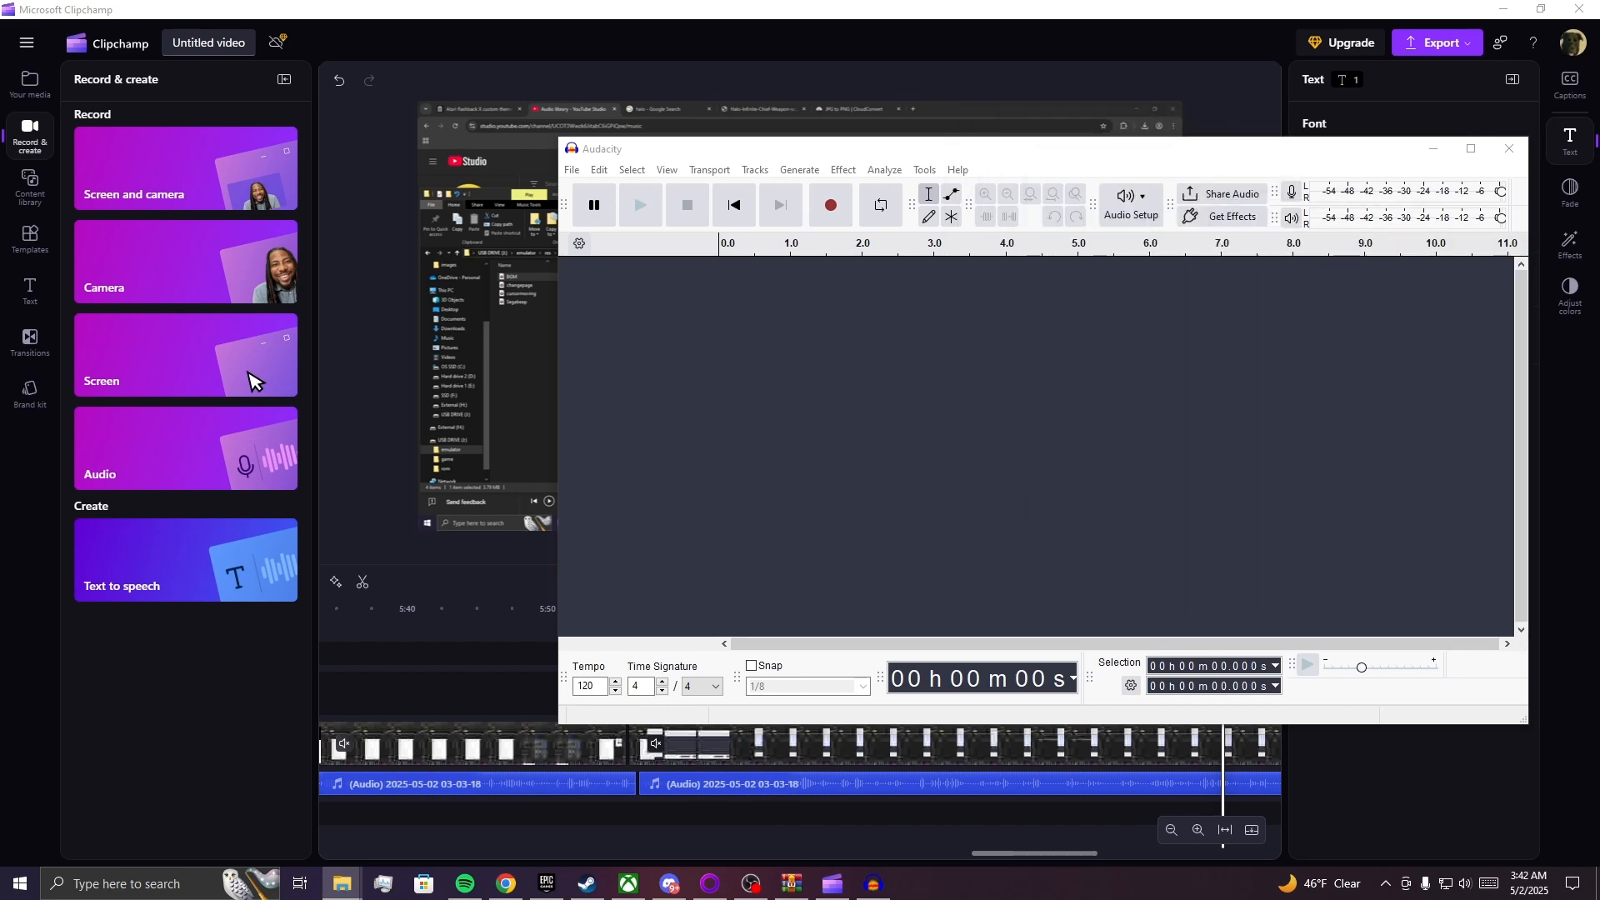
Load BGM into an empty Audacity project and open the custom sample rate entry in its computer export settings.
{"action": "left_click_drag", "start_coordinate": [1599, 417], "coordinate": [957, 417]}
{"action": "left_click", "coordinate": [566, 175]}
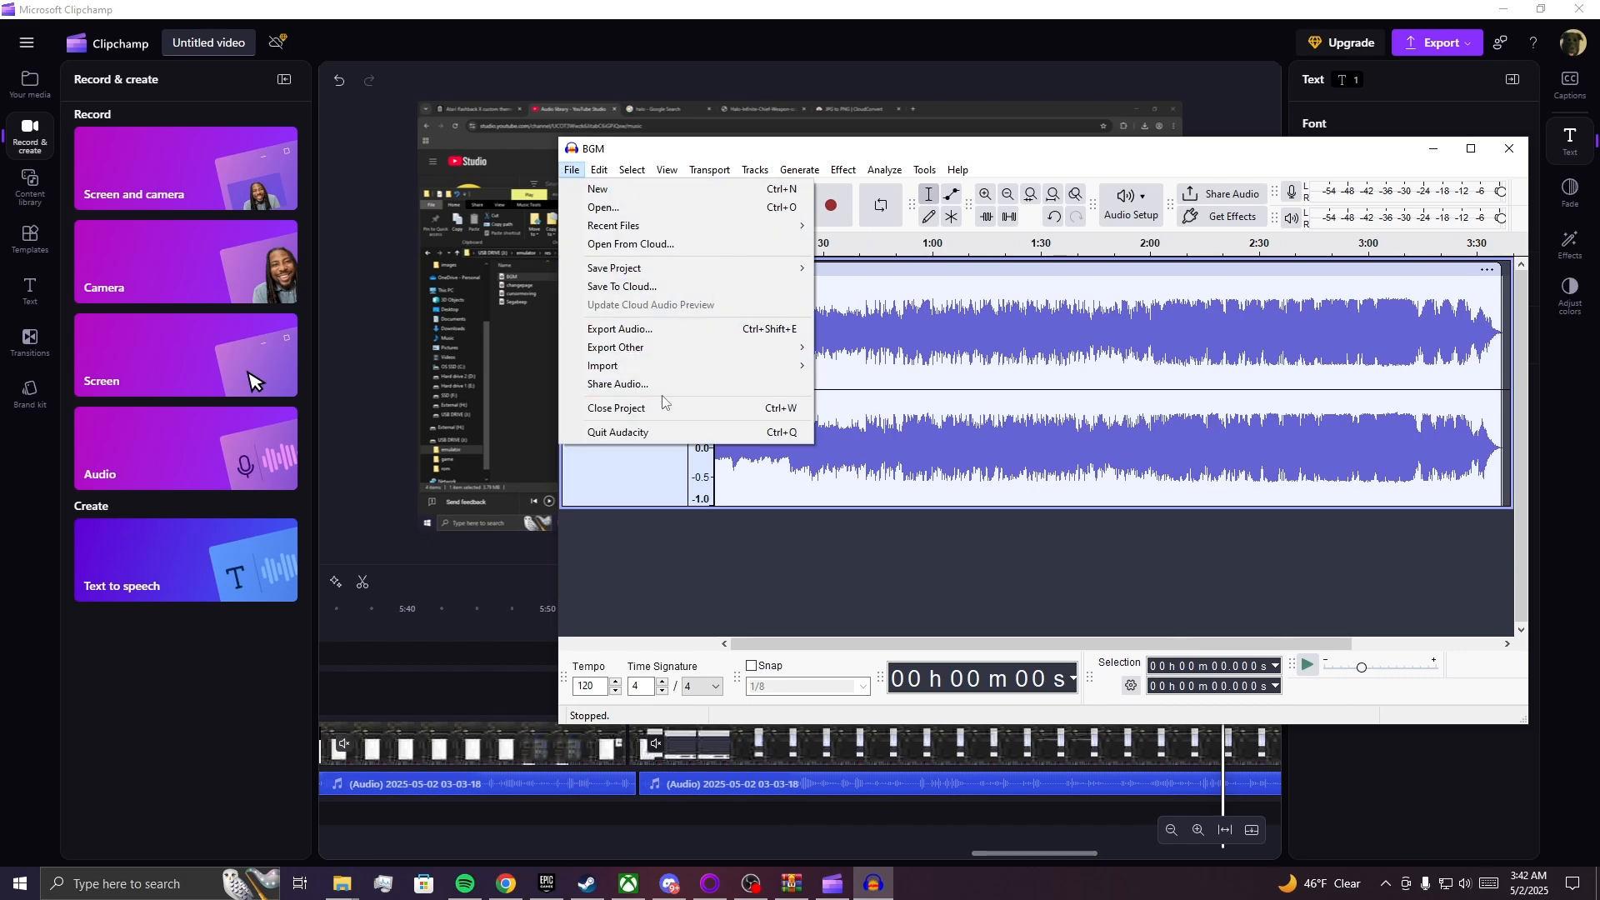
{"action": "left_click", "coordinate": [633, 328]}
{"action": "left_click", "coordinate": [1154, 595]}
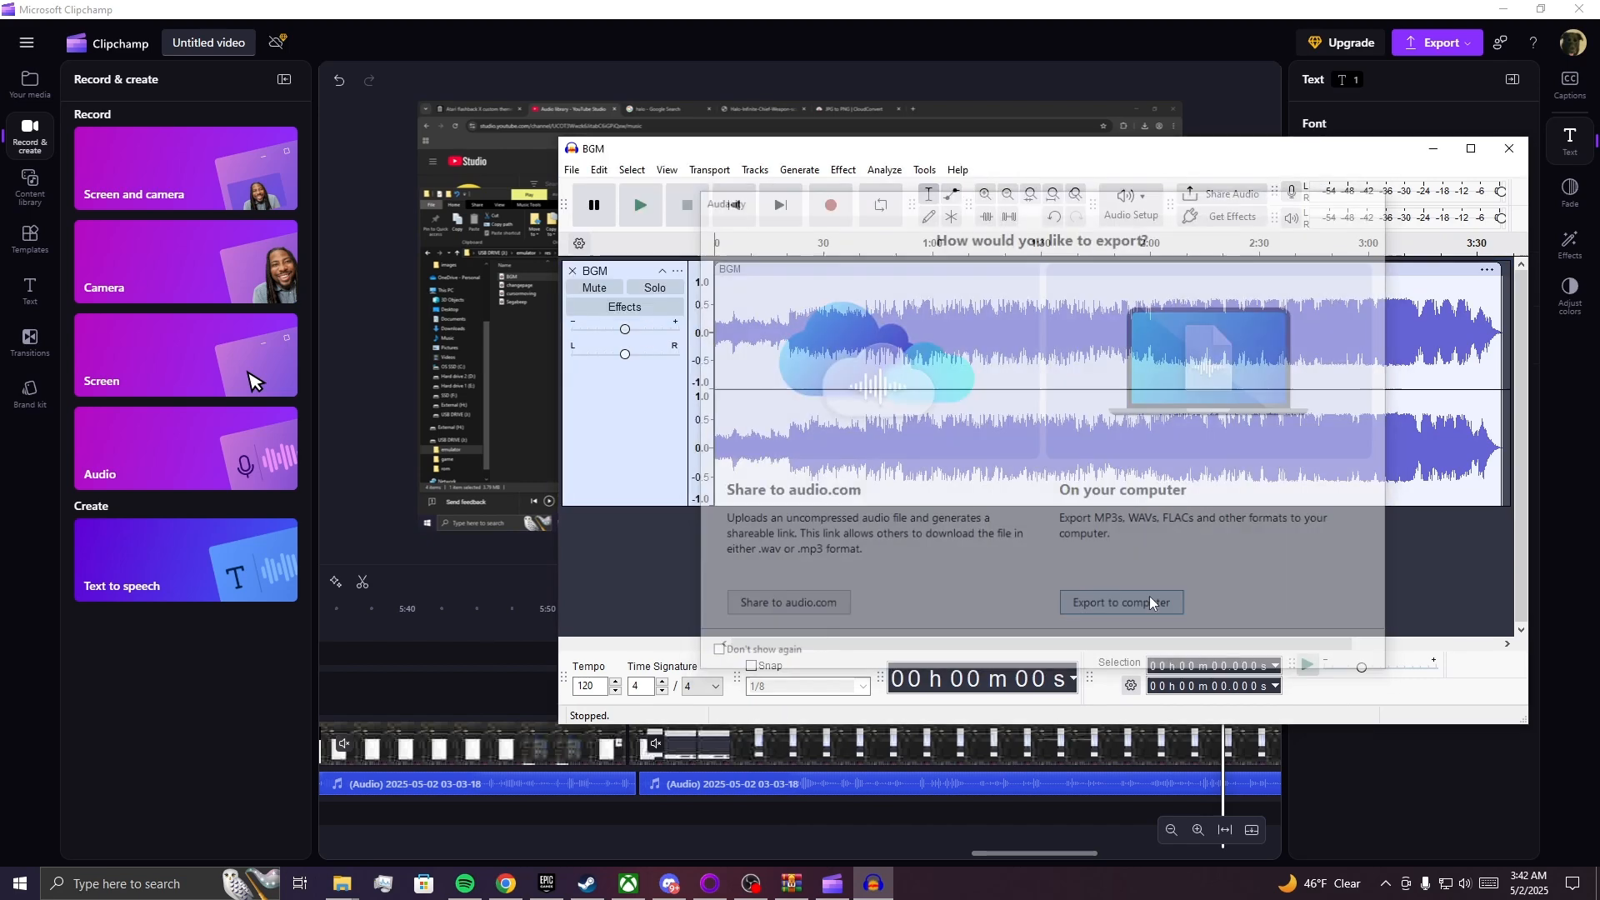
{"action": "left_click", "coordinate": [1046, 413]}
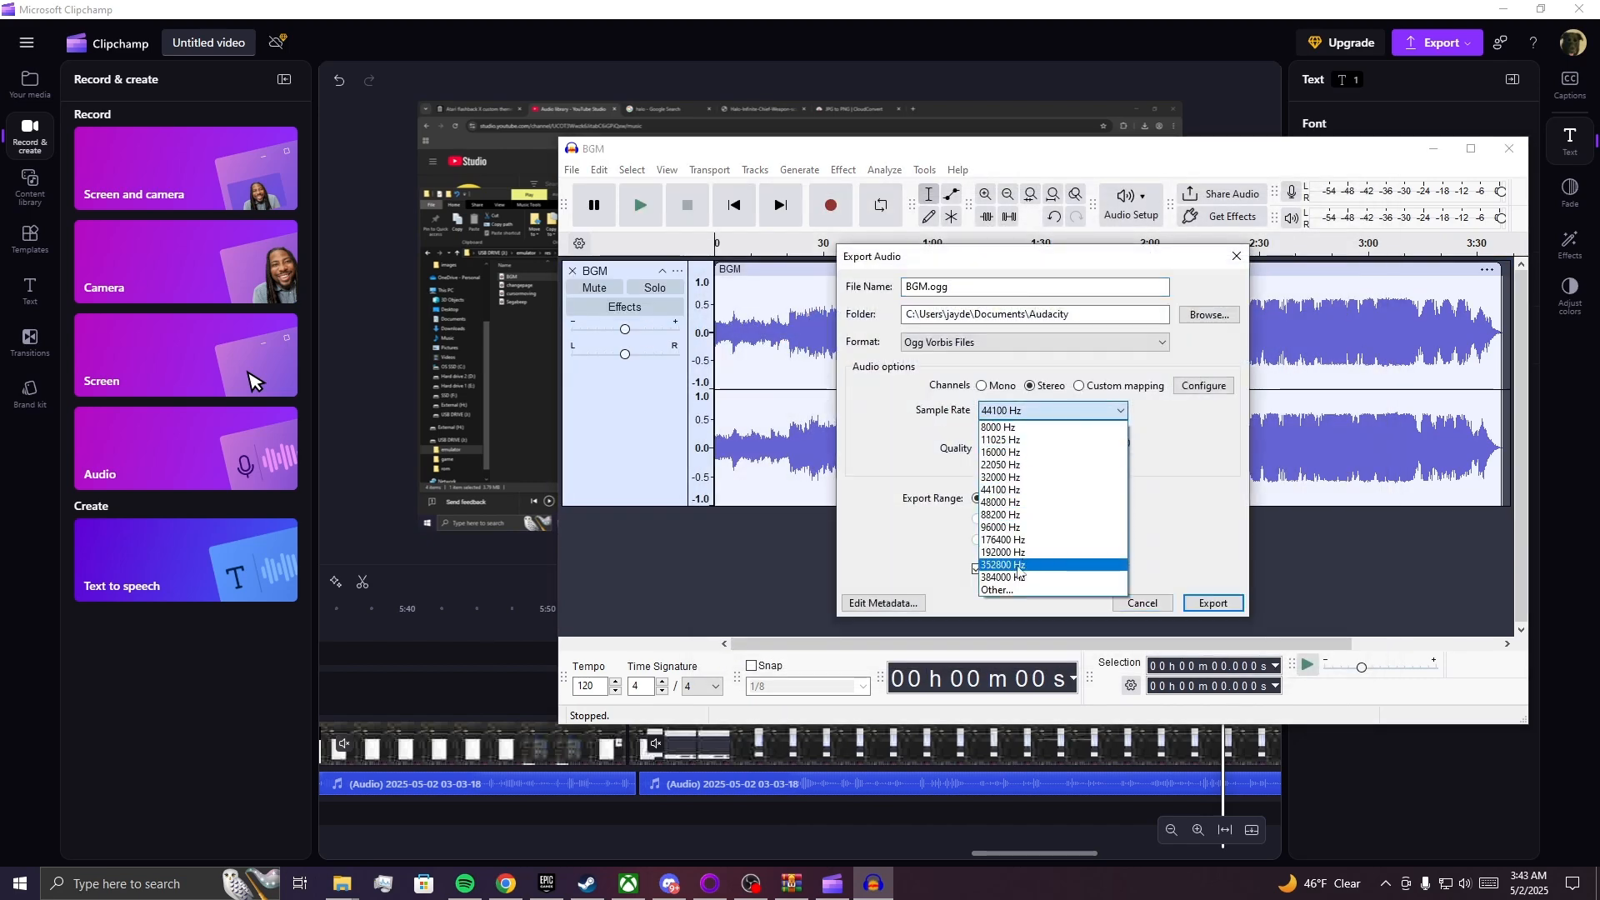
{"action": "left_click", "coordinate": [999, 589]}
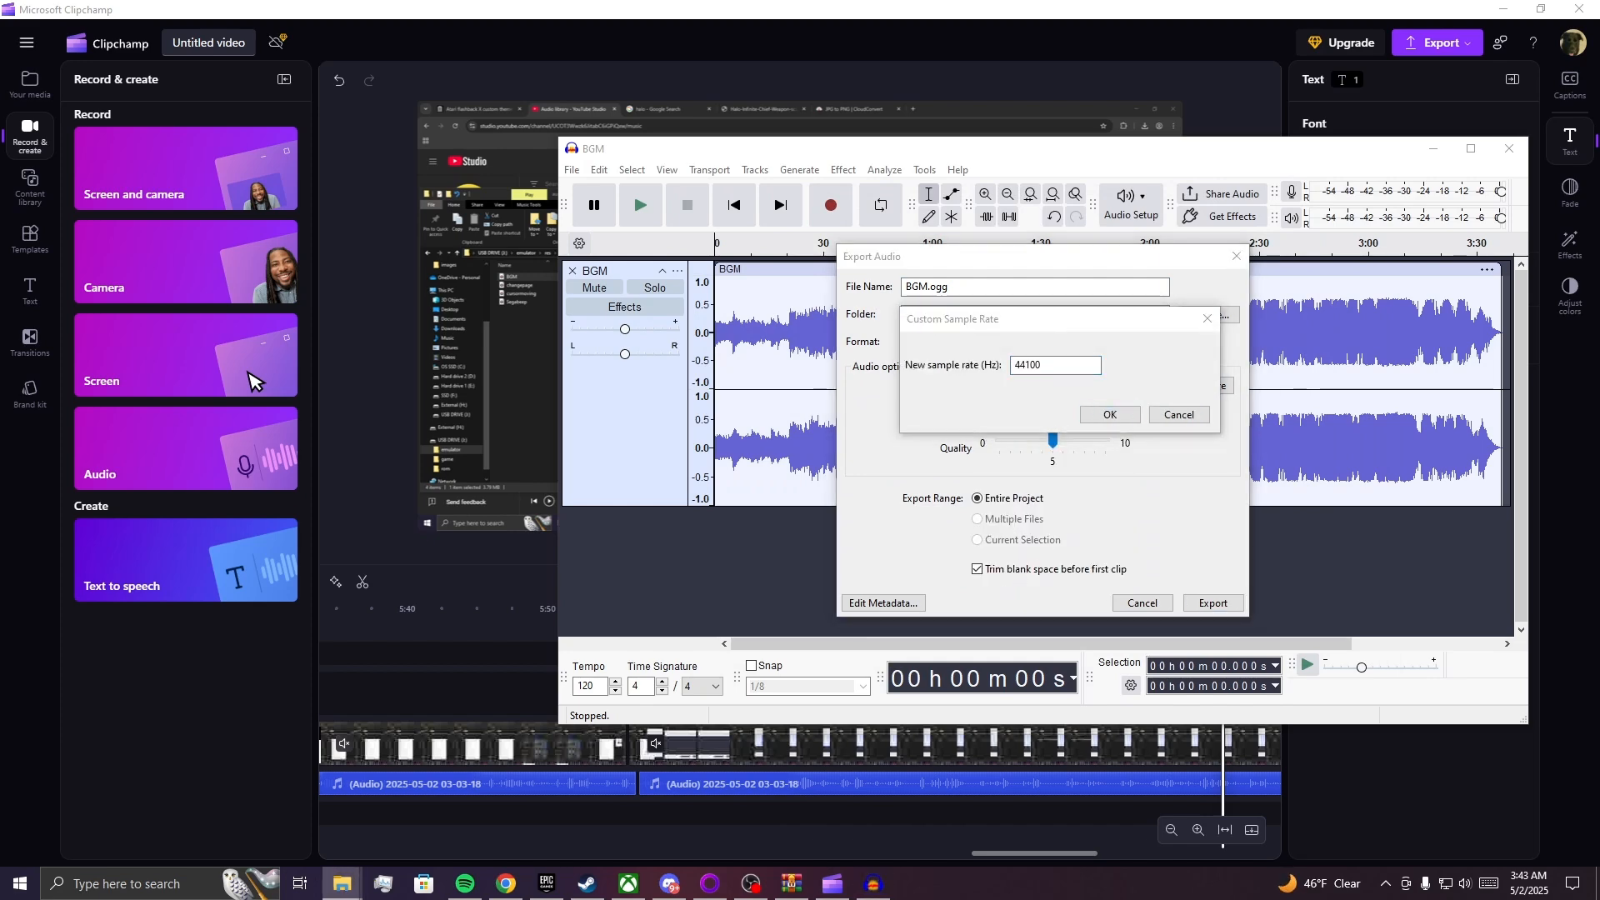
Check changepage's file details against the custom sample rate entry, view the available export formats, and close the export without saving.
{"action": "left_click_drag", "start_coordinate": [1599, 250], "coordinate": [1303, 232]}
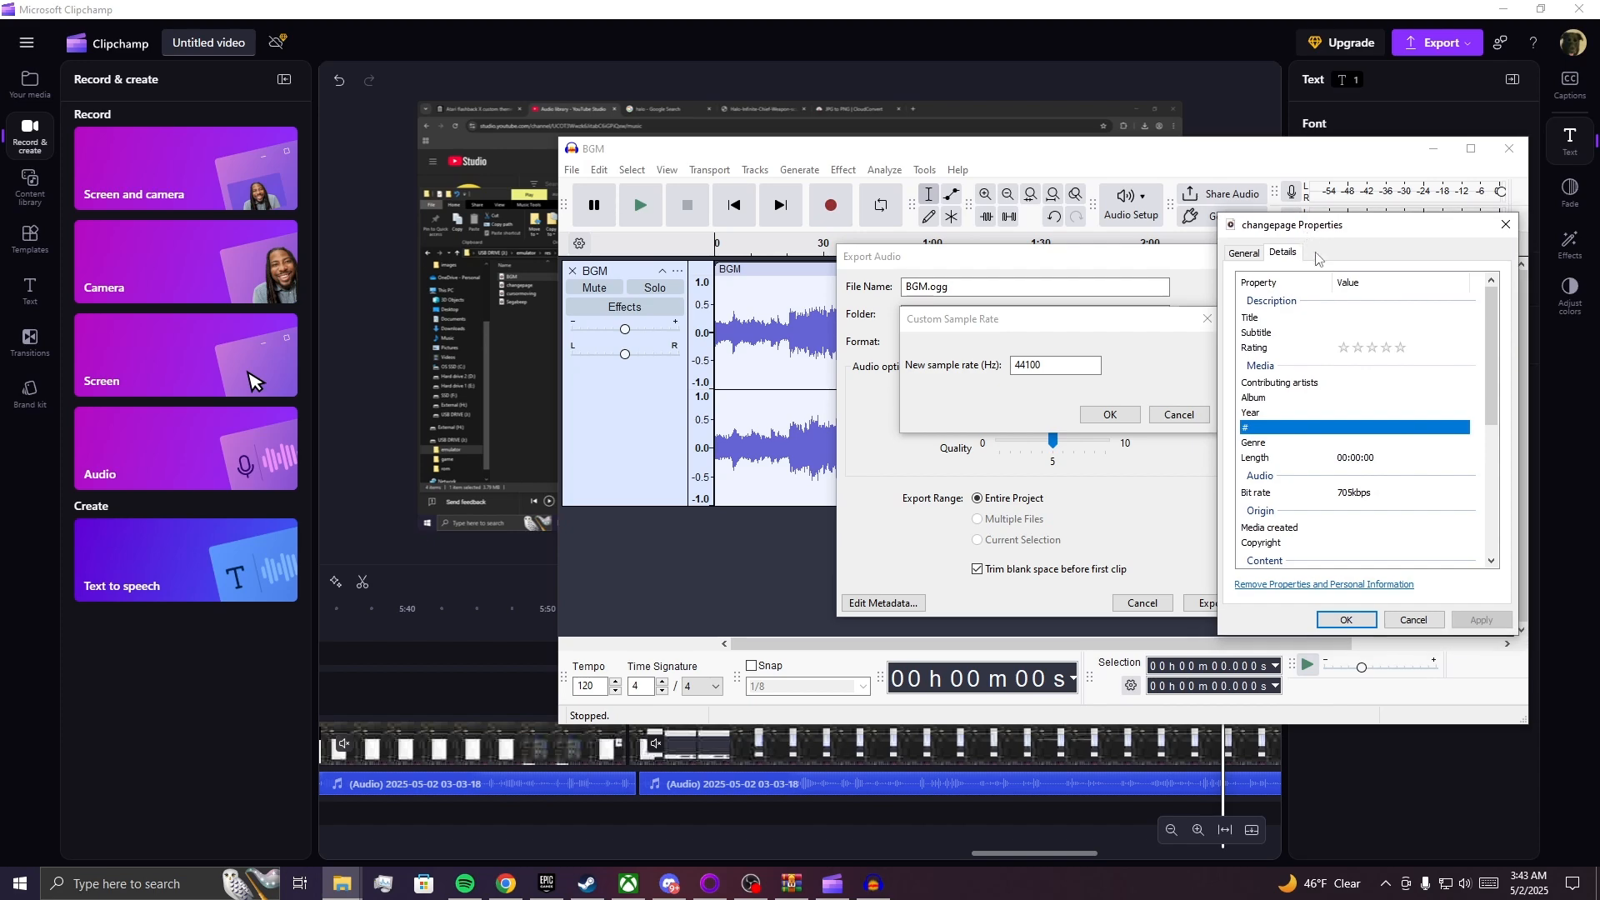
{"action": "left_click", "coordinate": [1409, 618]}
{"action": "left_click", "coordinate": [1179, 415]}
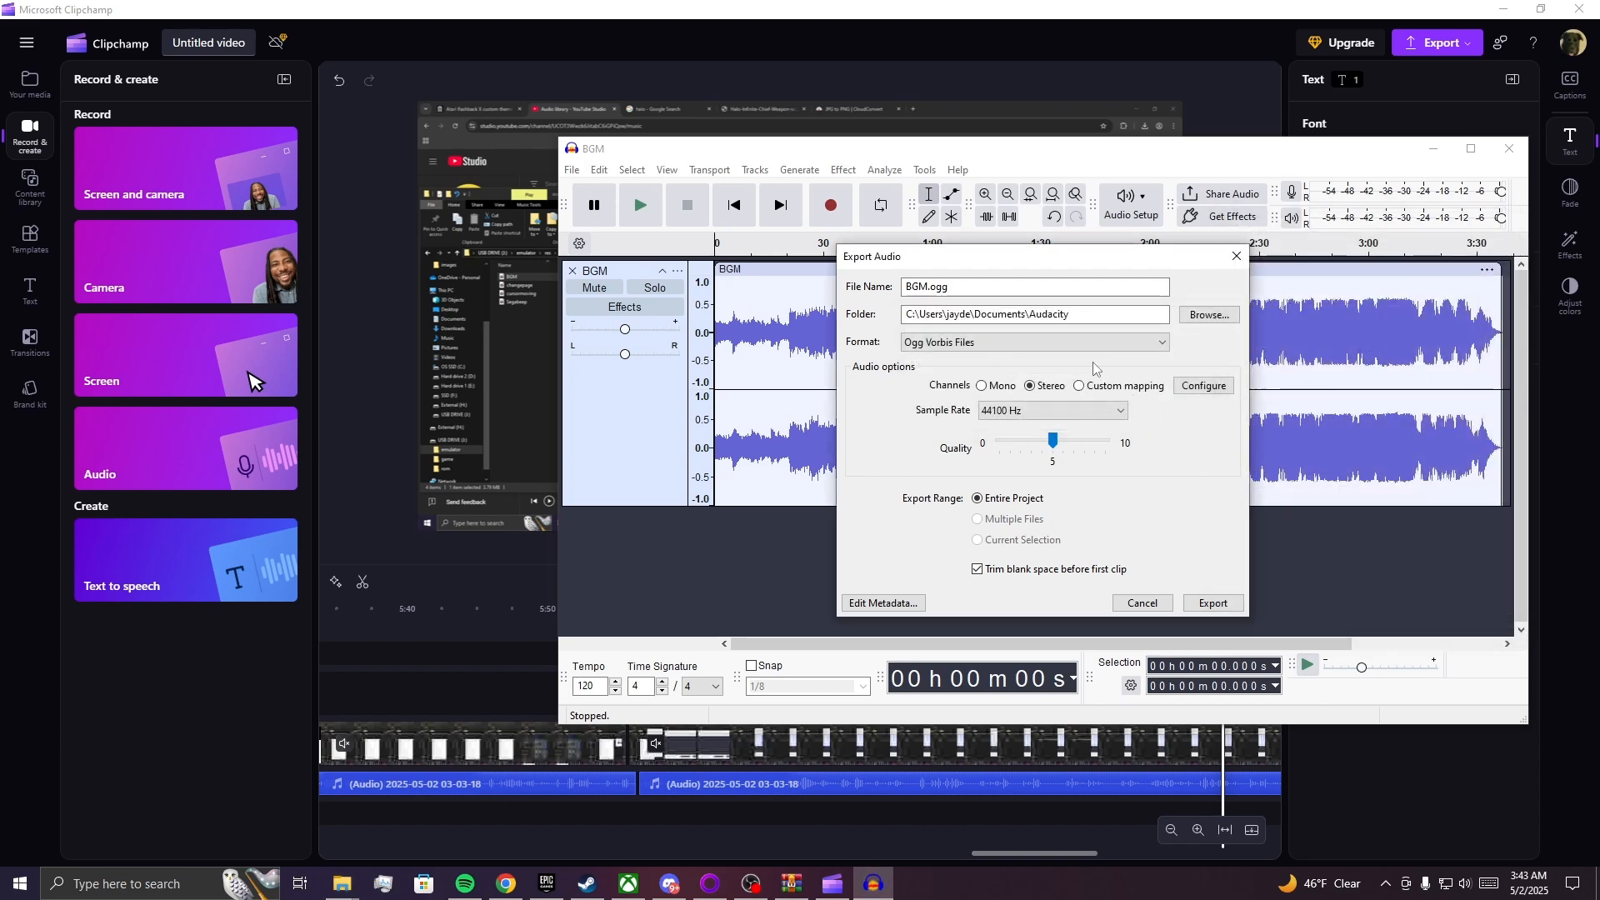
{"action": "left_click", "coordinate": [1054, 347]}
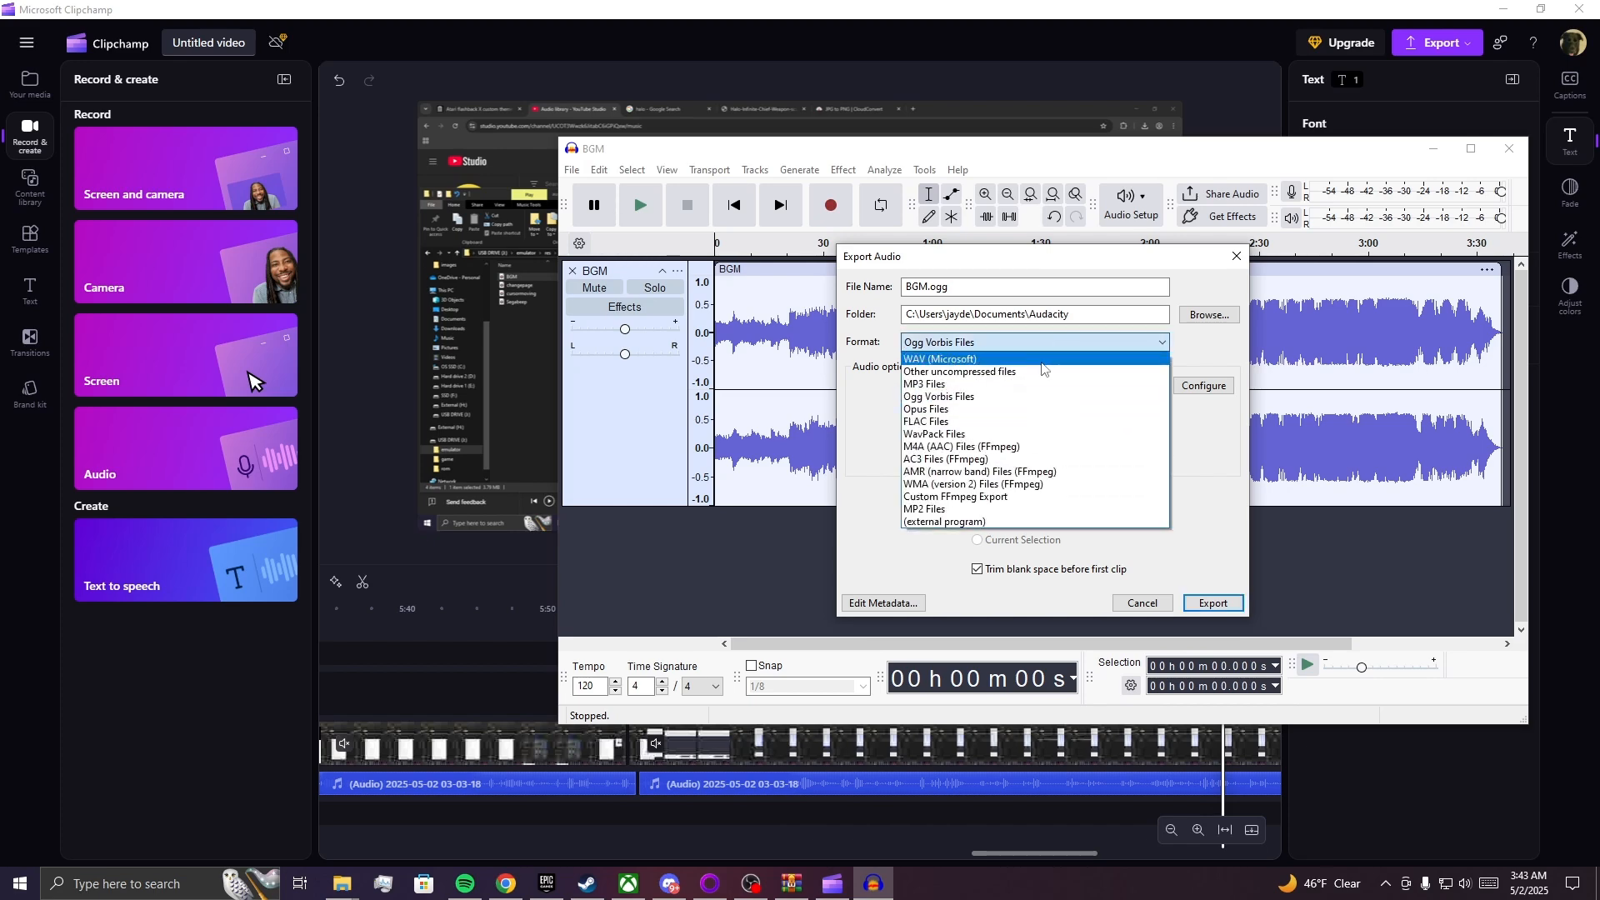
{"action": "left_click", "coordinate": [1233, 259]}
{"action": "left_click", "coordinate": [1236, 257]}
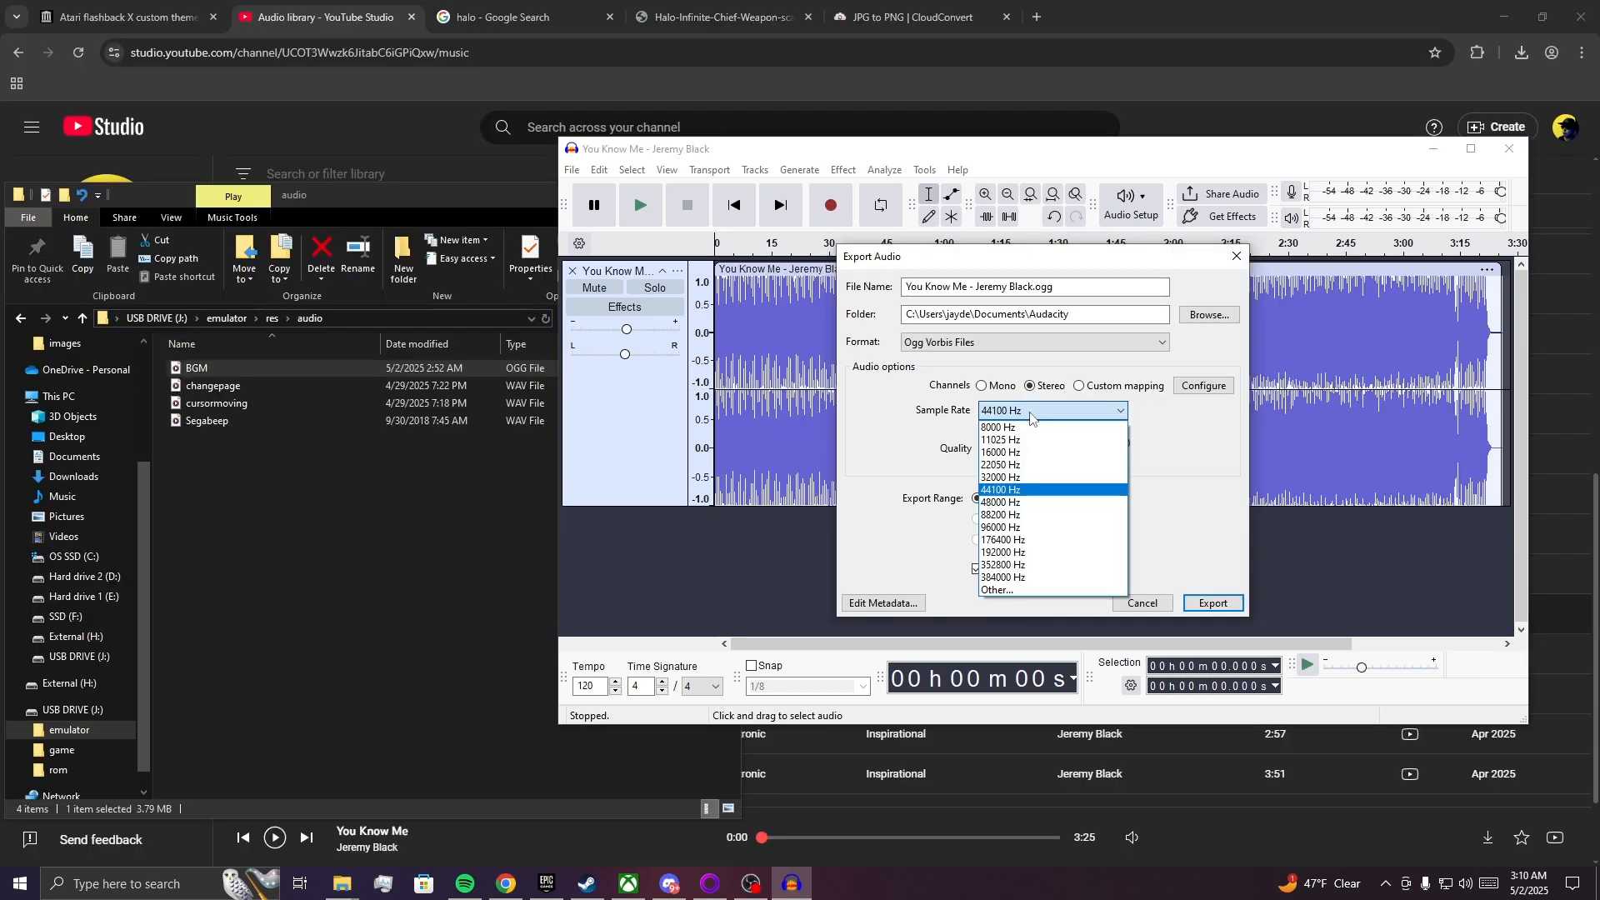
Export the You Know Me track as an Ogg Vorbis file to the Documents Audacity folder, replacing the existing file.
{"action": "left_click", "coordinate": [1031, 416]}
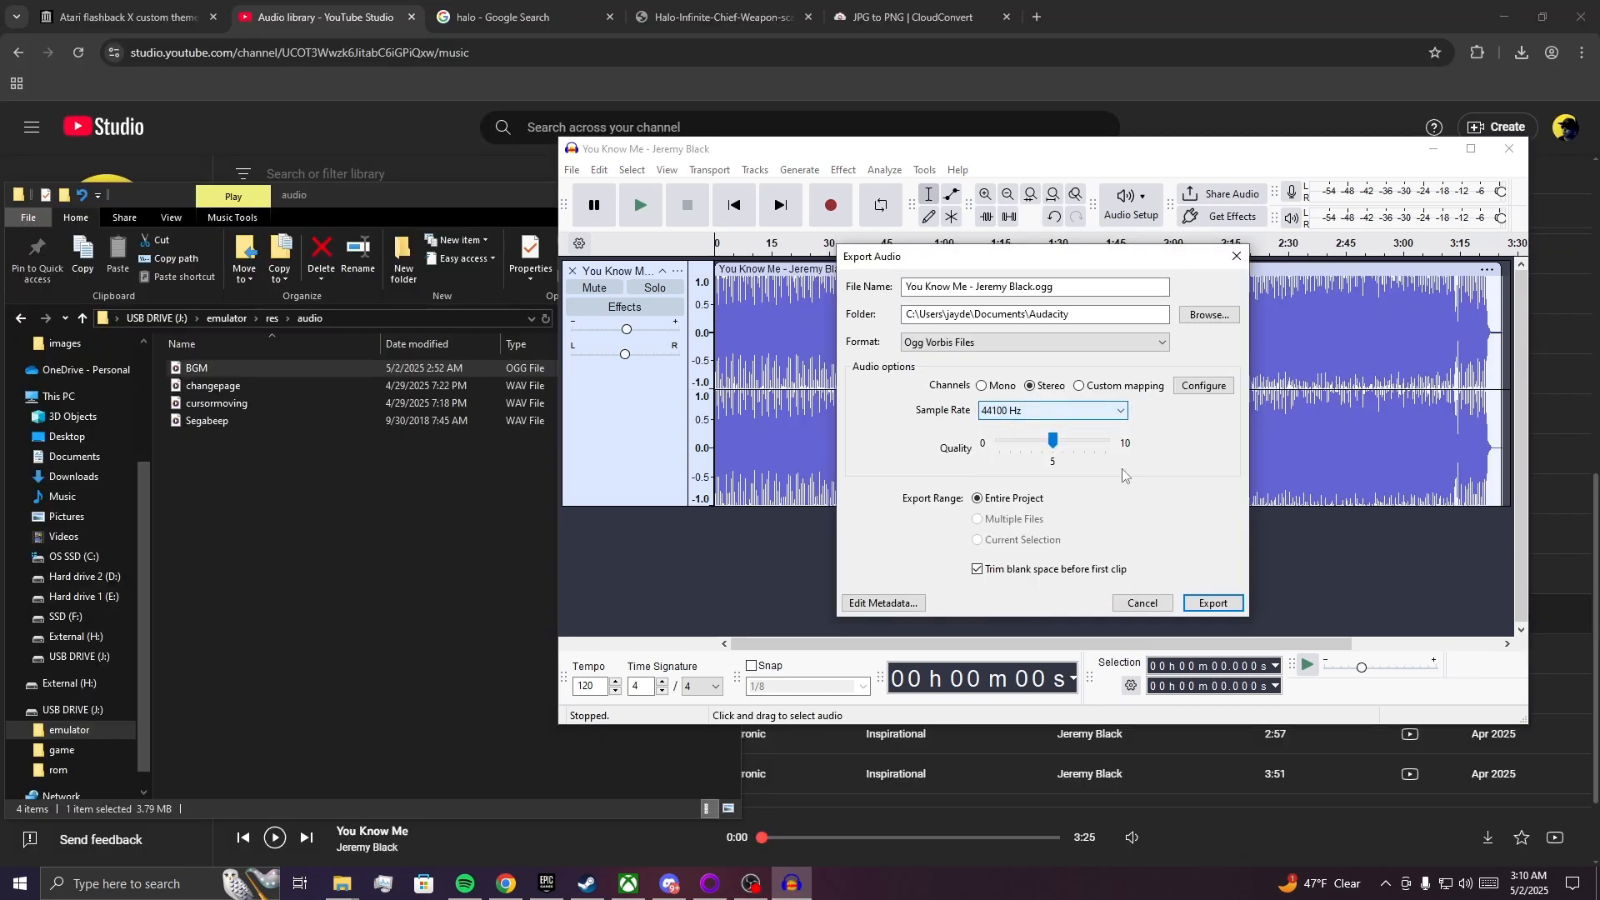
{"action": "left_click", "coordinate": [1214, 603]}
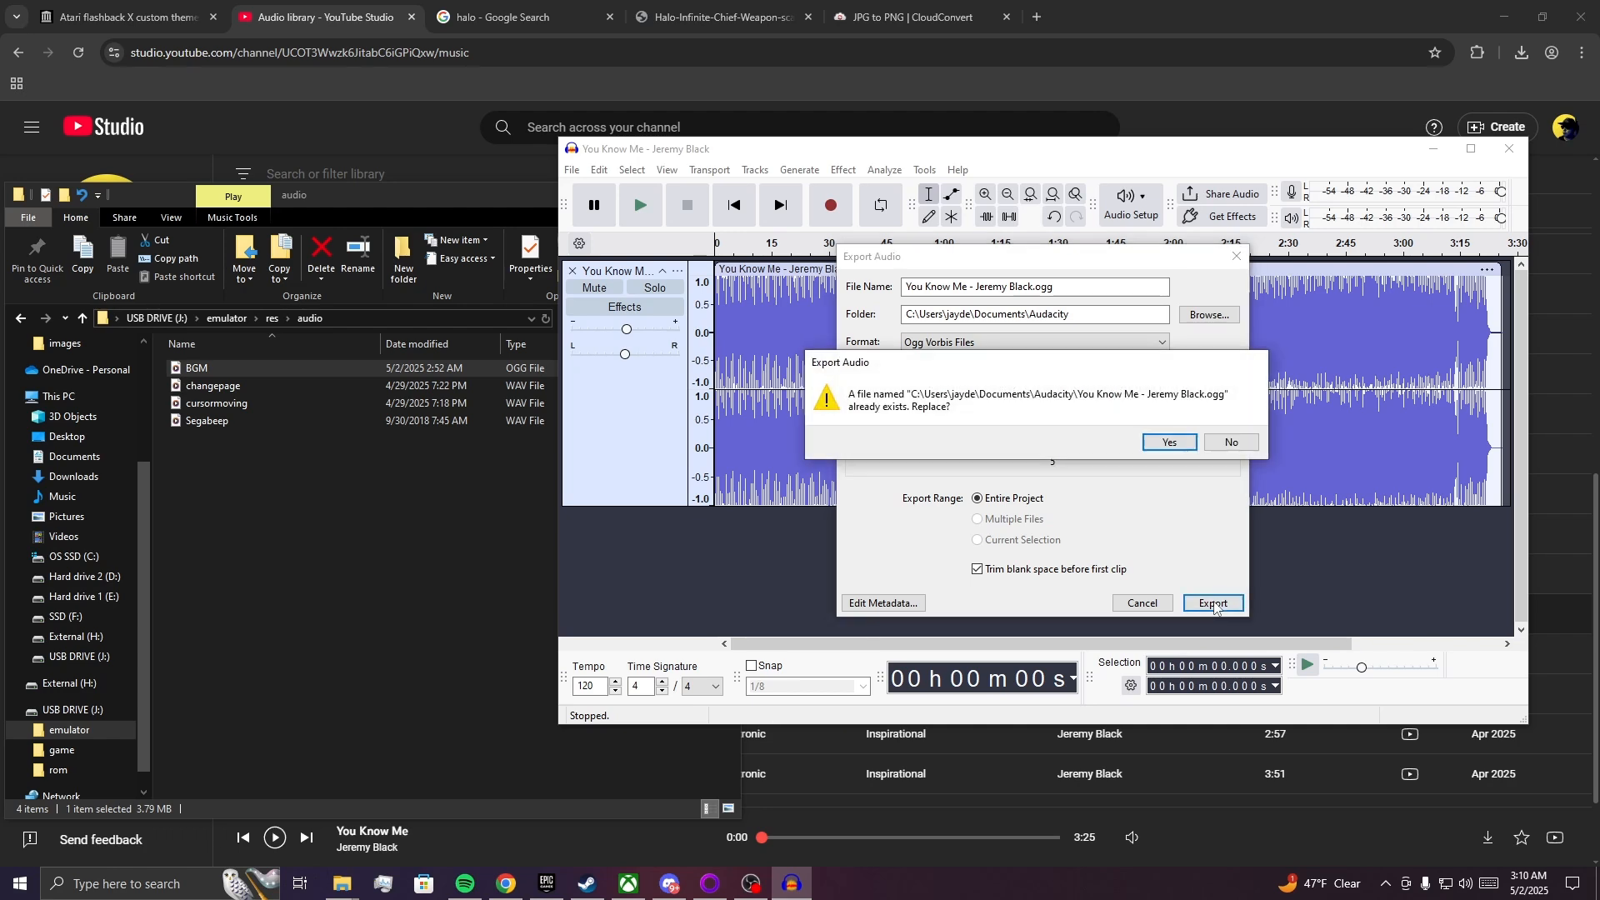
{"action": "left_click", "coordinate": [1170, 443]}
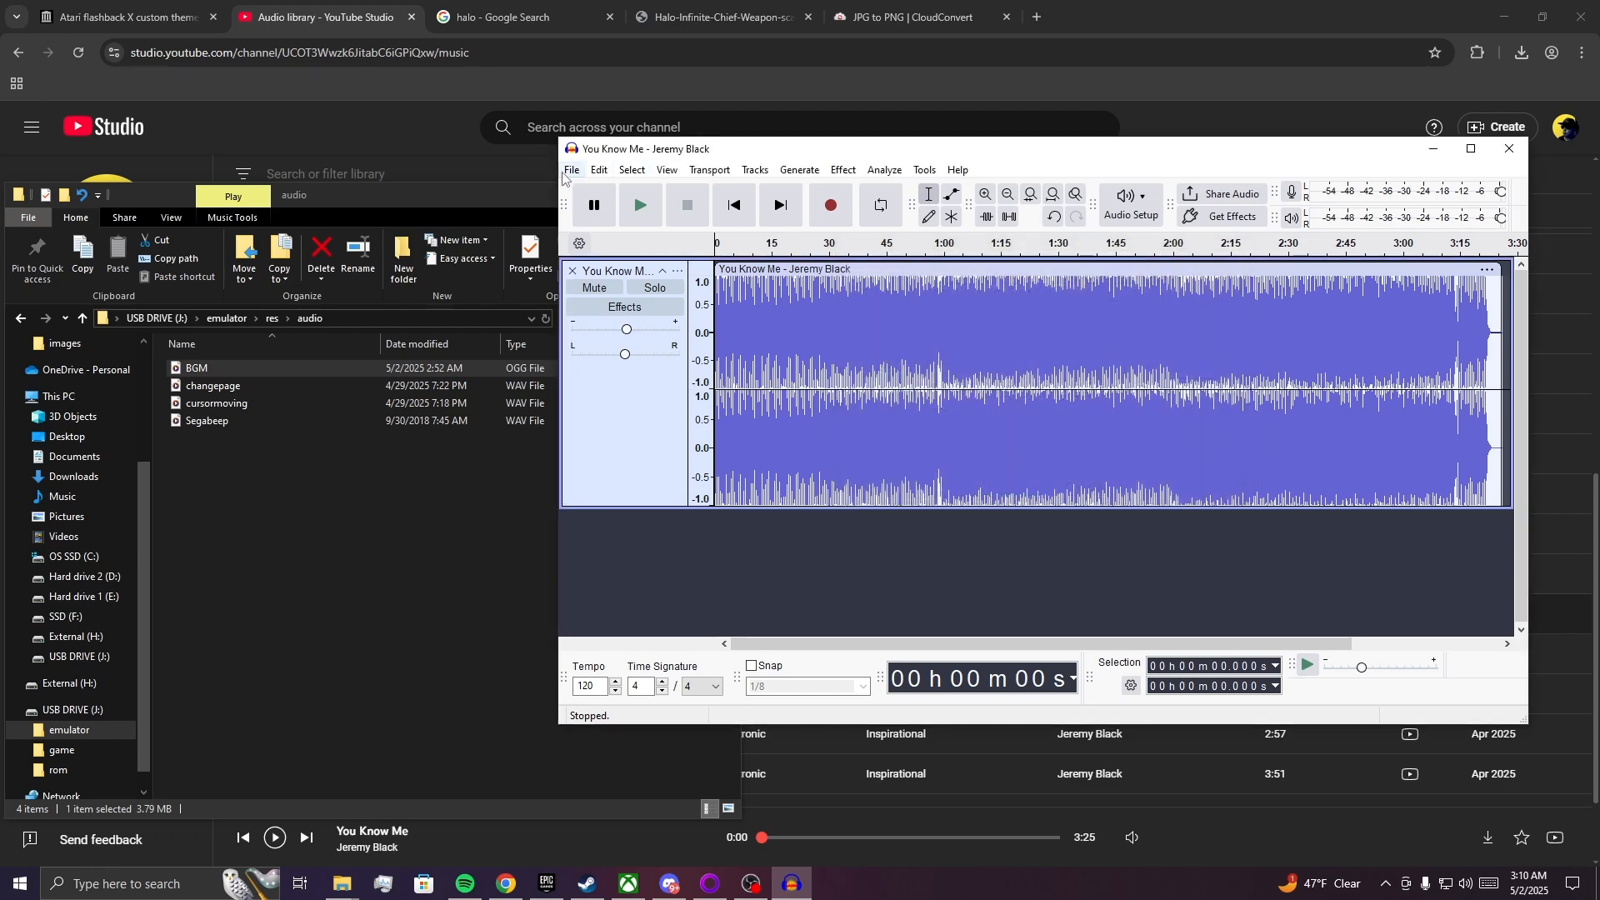
Browse to the export folder and copy the exported You Know Me OGG file into the USB drive's emulator/res/audio folder.
{"action": "left_click", "coordinate": [572, 170]}
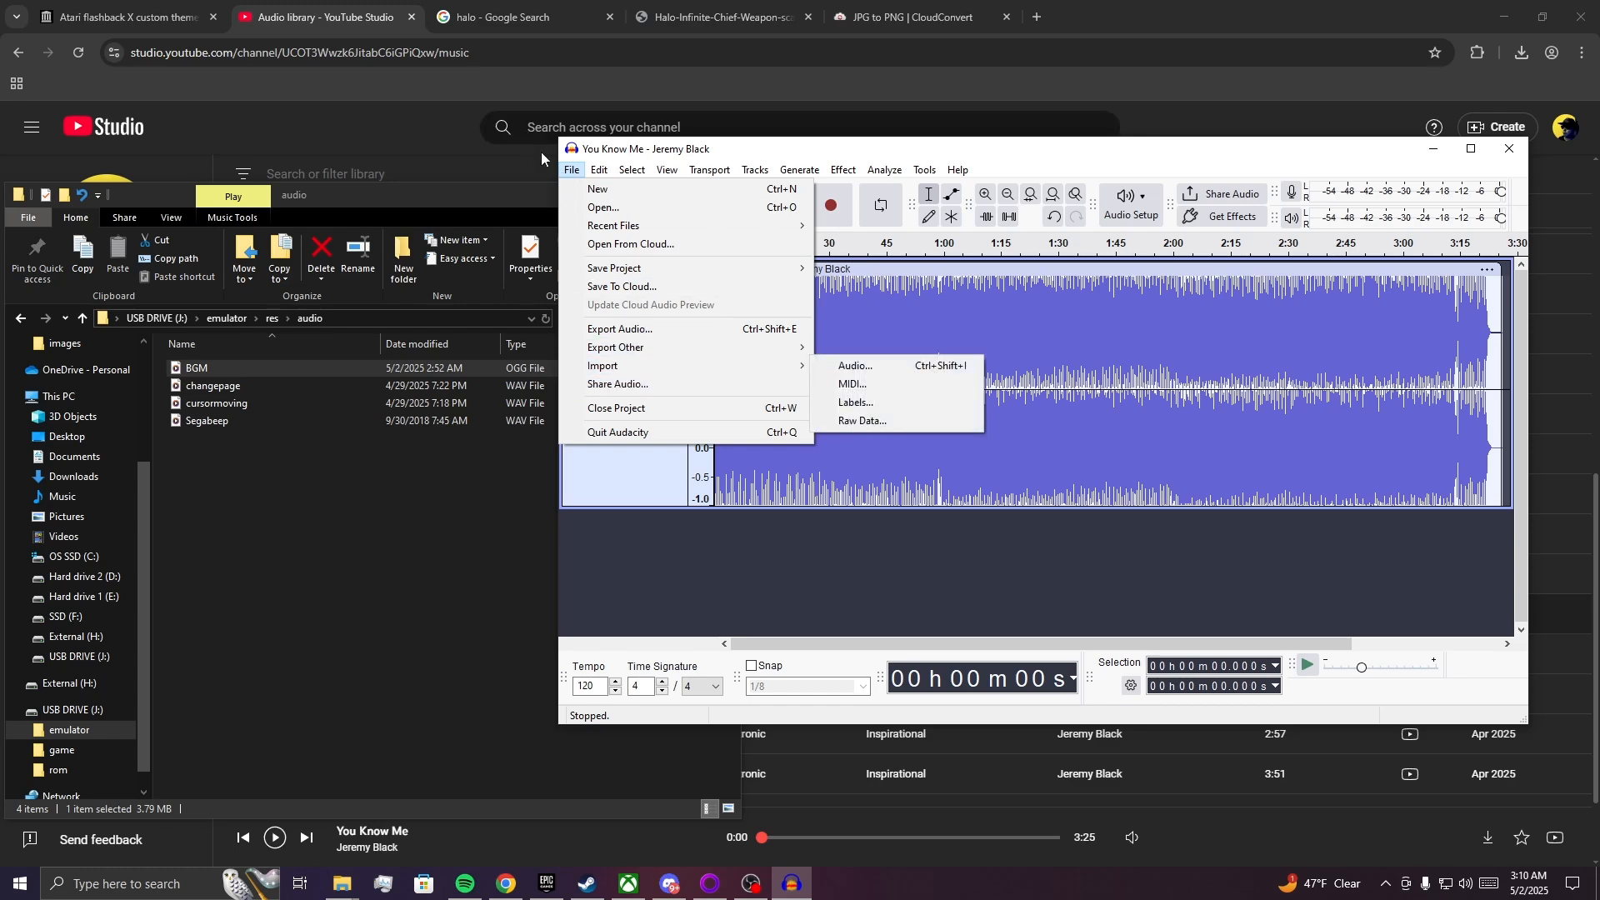
{"action": "left_click", "coordinate": [615, 330]}
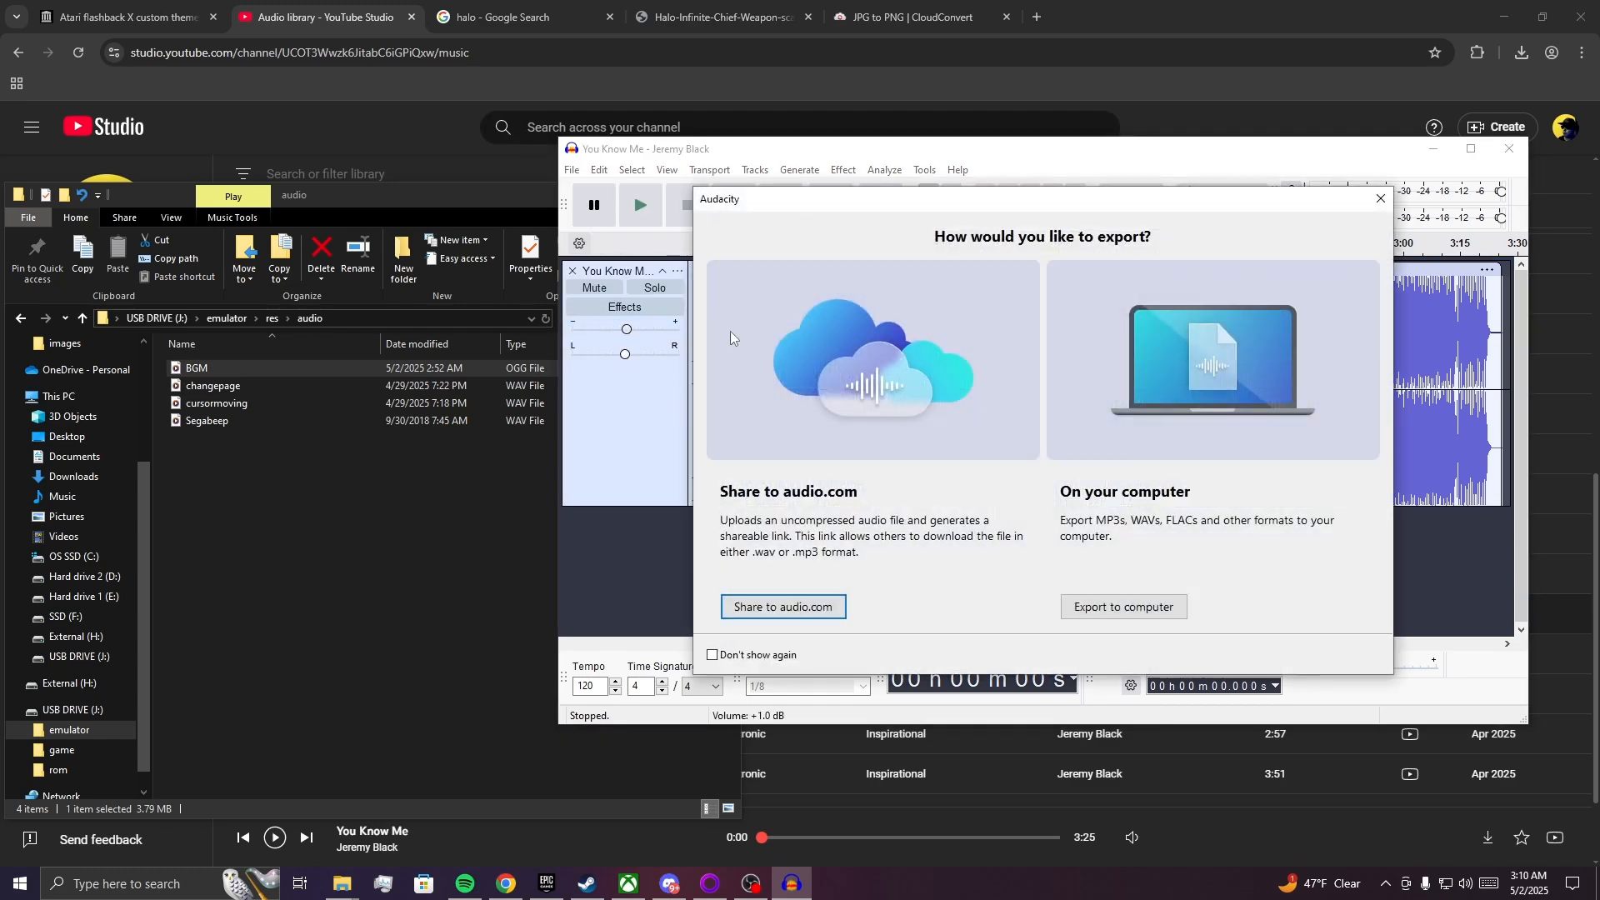
{"action": "left_click", "coordinate": [1125, 607]}
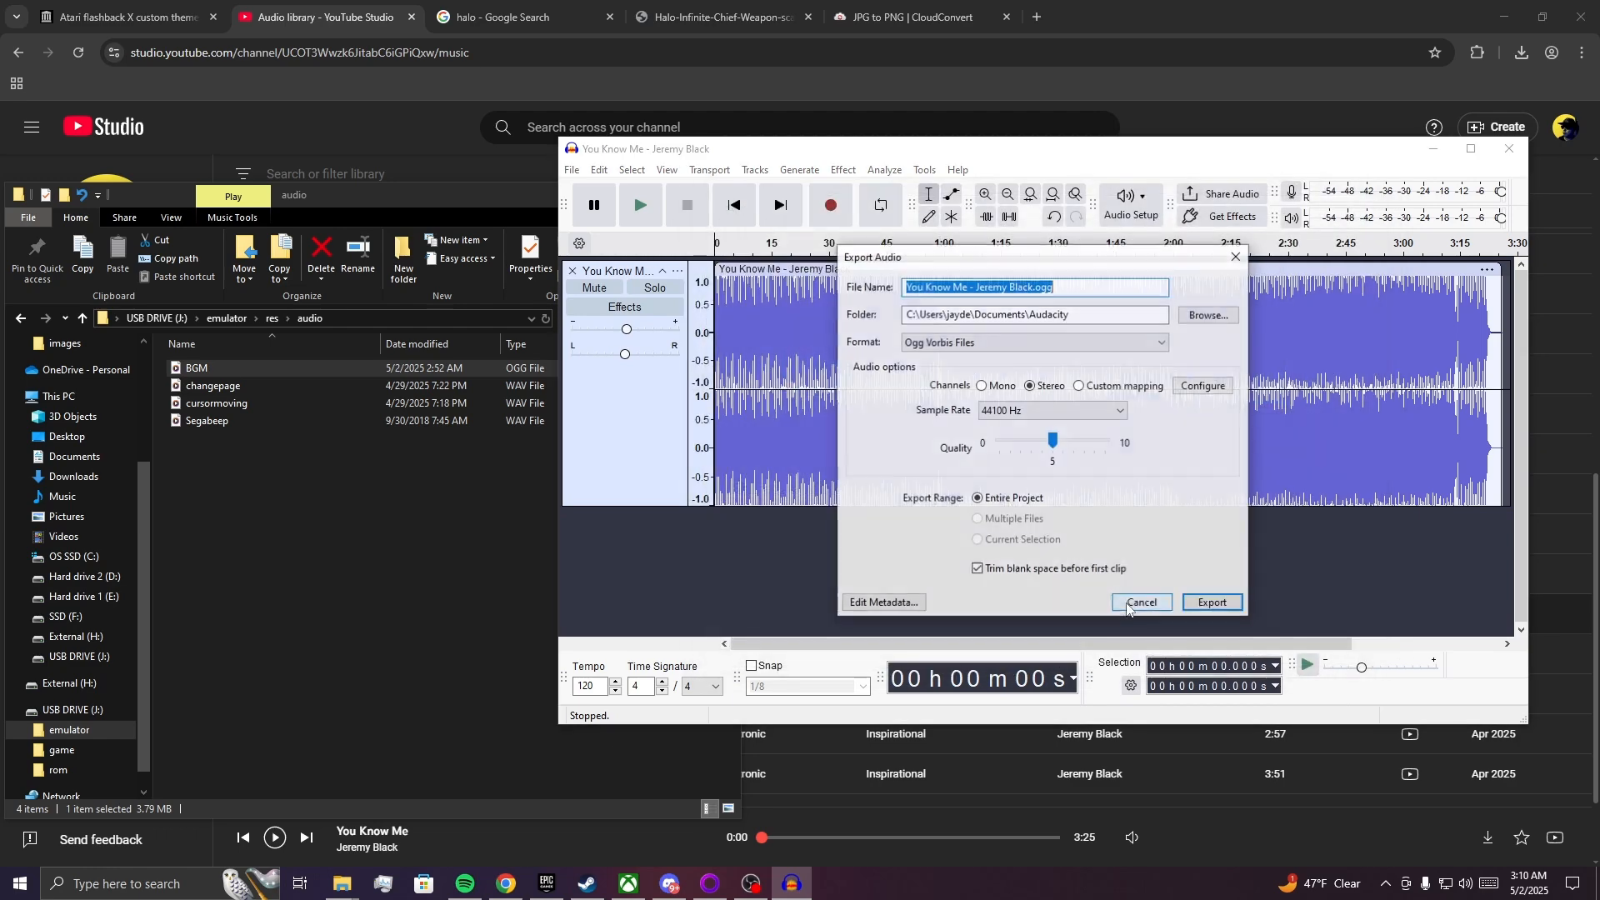
{"action": "left_click", "coordinate": [1207, 315]}
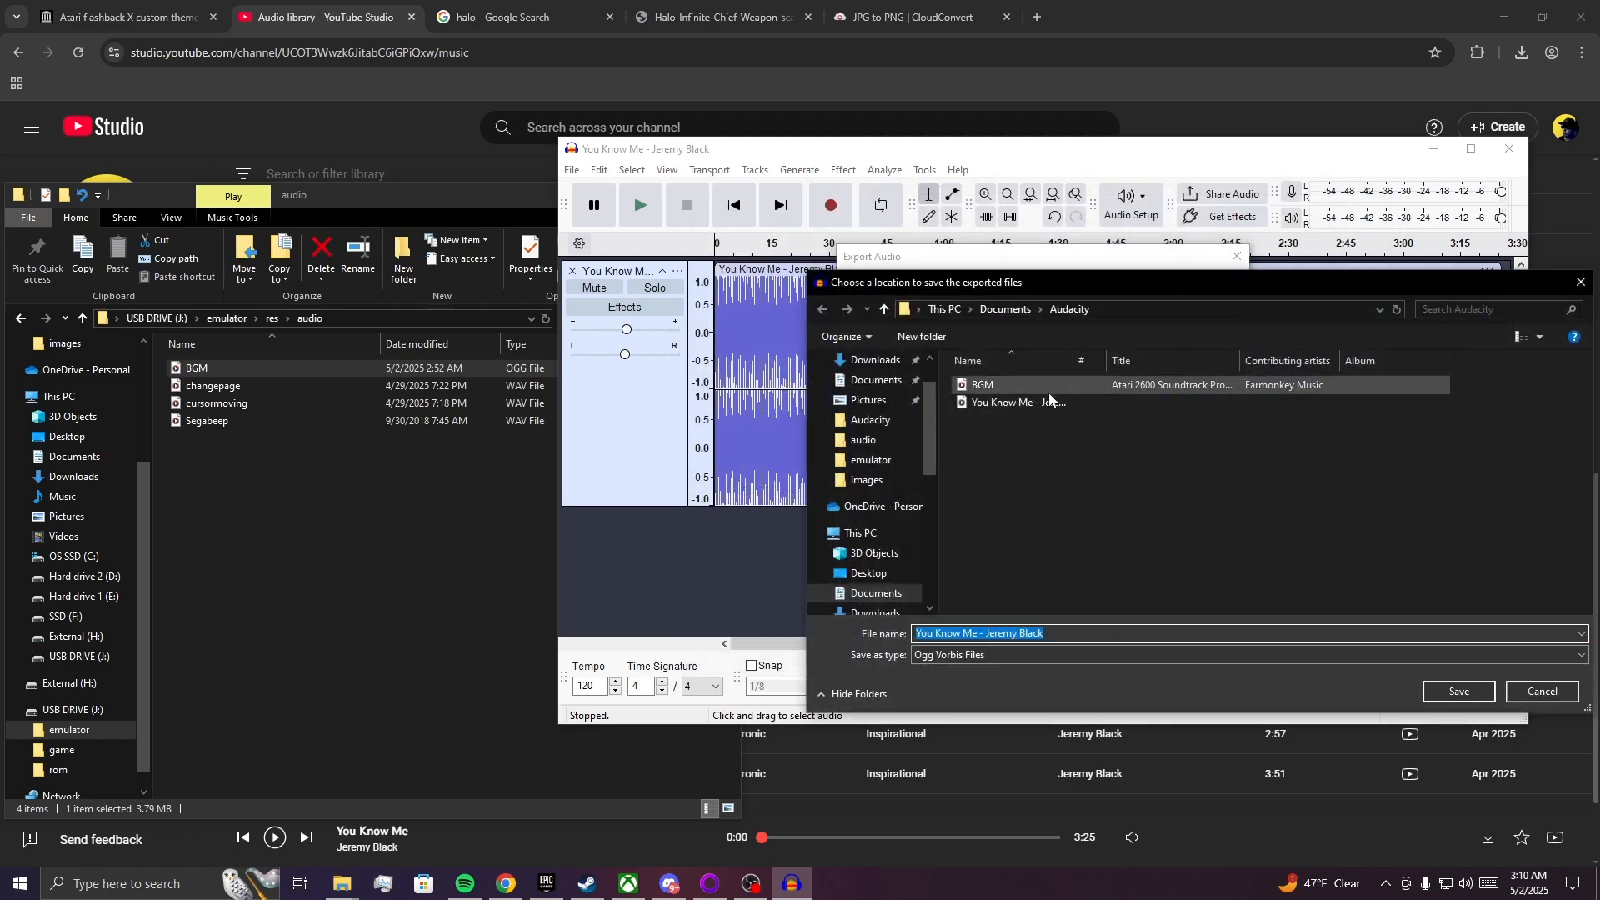
{"action": "left_click", "coordinate": [1032, 402]}
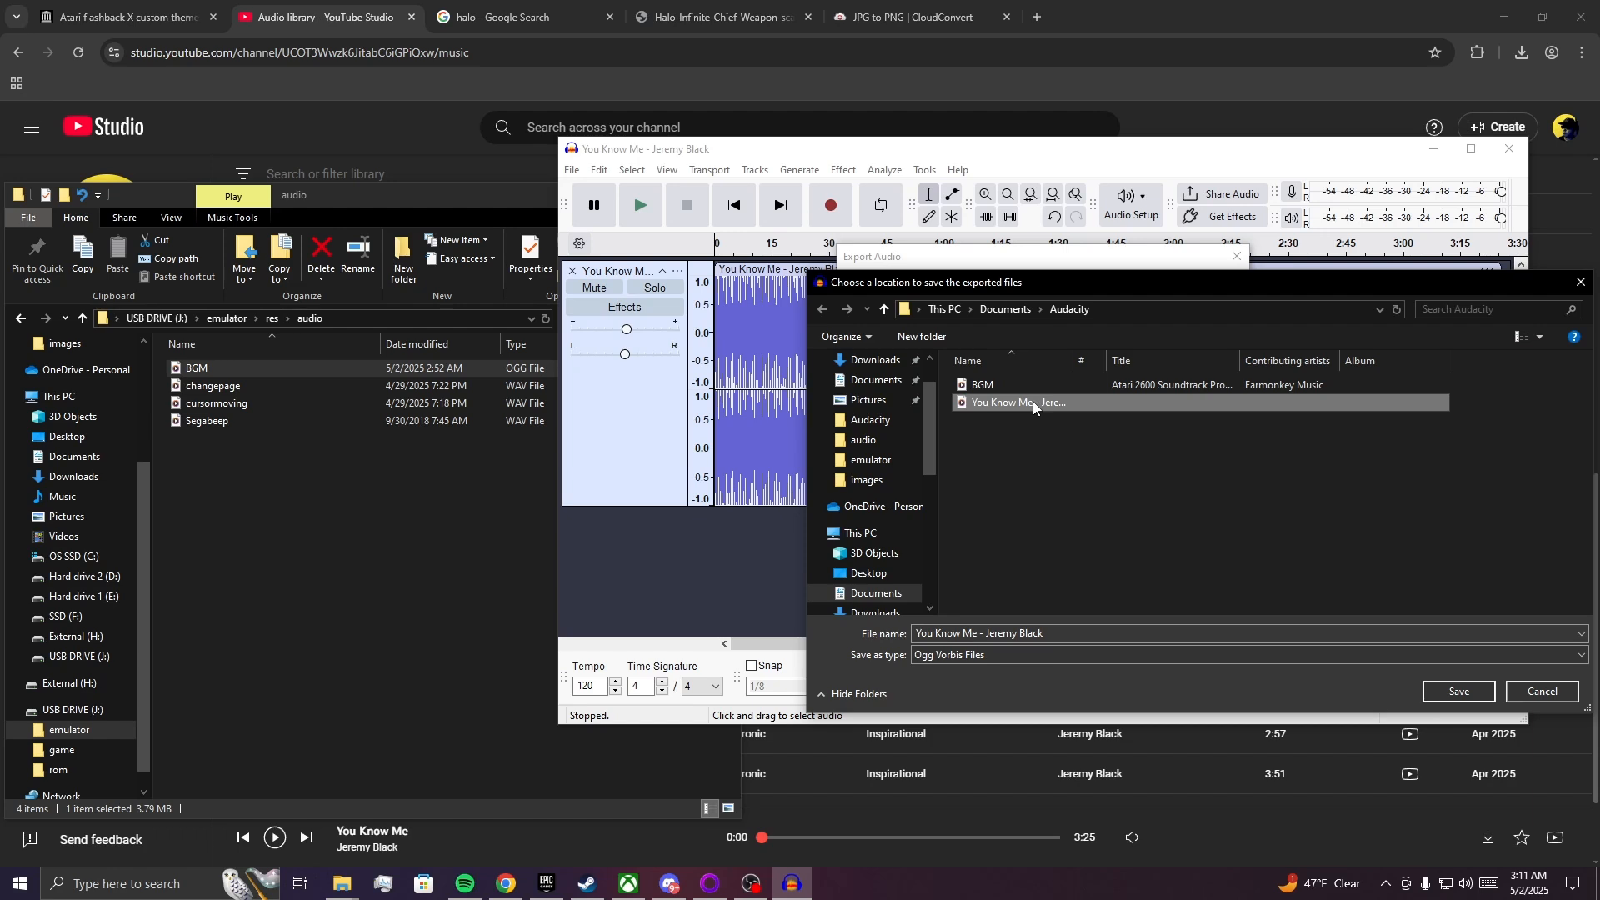
{"action": "left_click_drag", "start_coordinate": [1033, 402], "coordinate": [277, 523]}
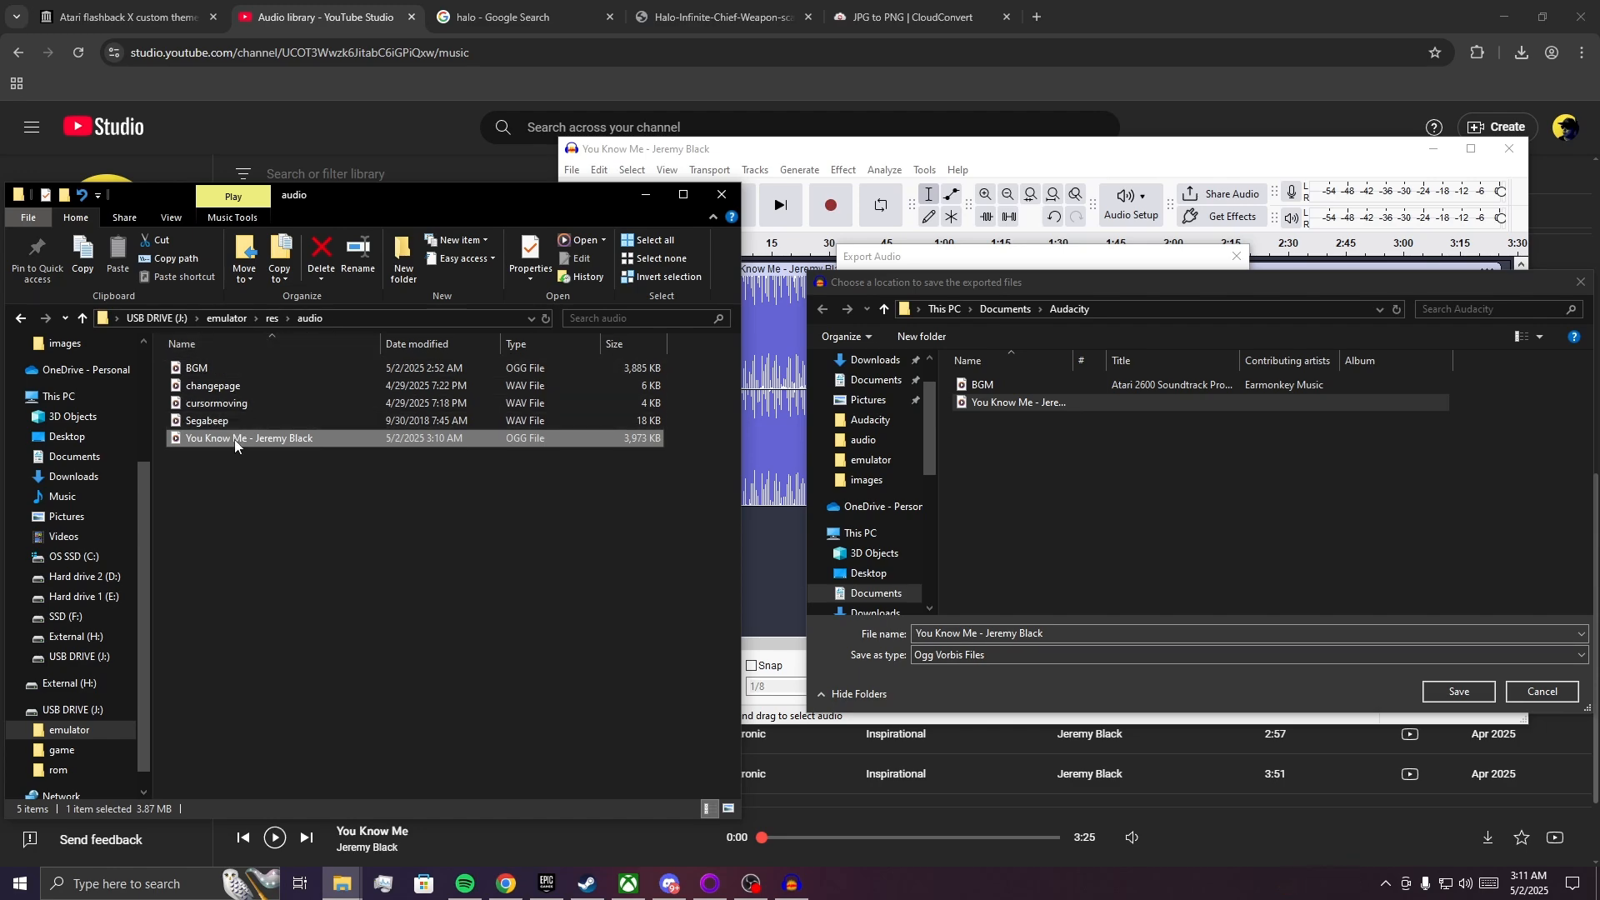
Minimize the browser and permanently delete the old BGM file from the USB drive's audio folder.
{"action": "right_click", "coordinate": [263, 369]}
{"action": "left_click", "coordinate": [307, 634]}
{"action": "left_click", "coordinate": [1505, 18]}
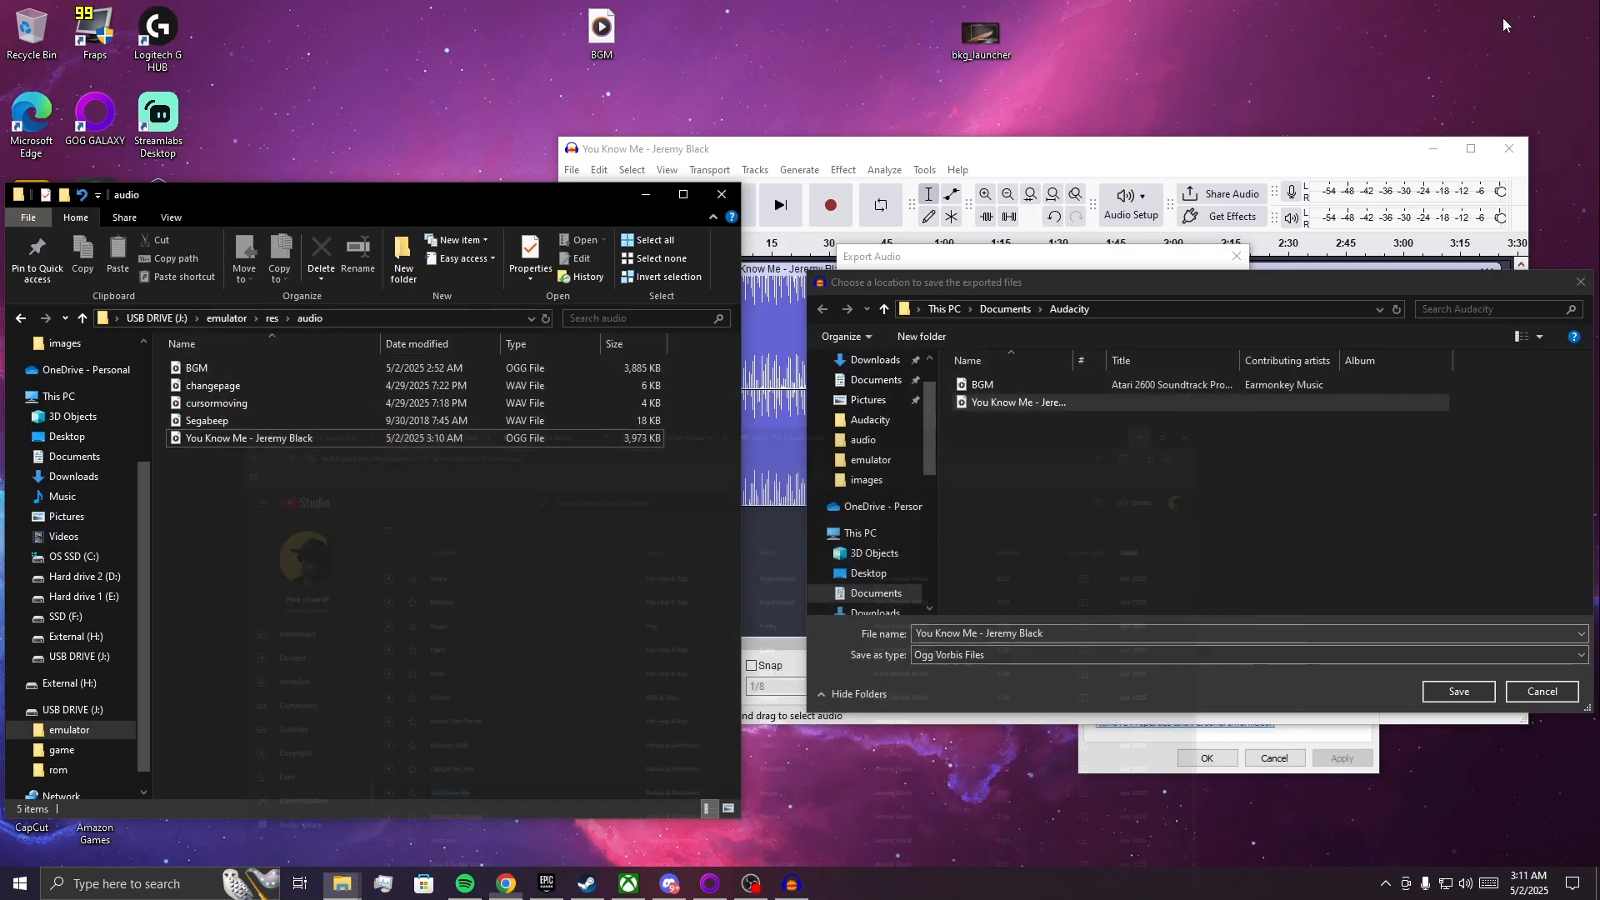
{"action": "left_click", "coordinate": [211, 370]}
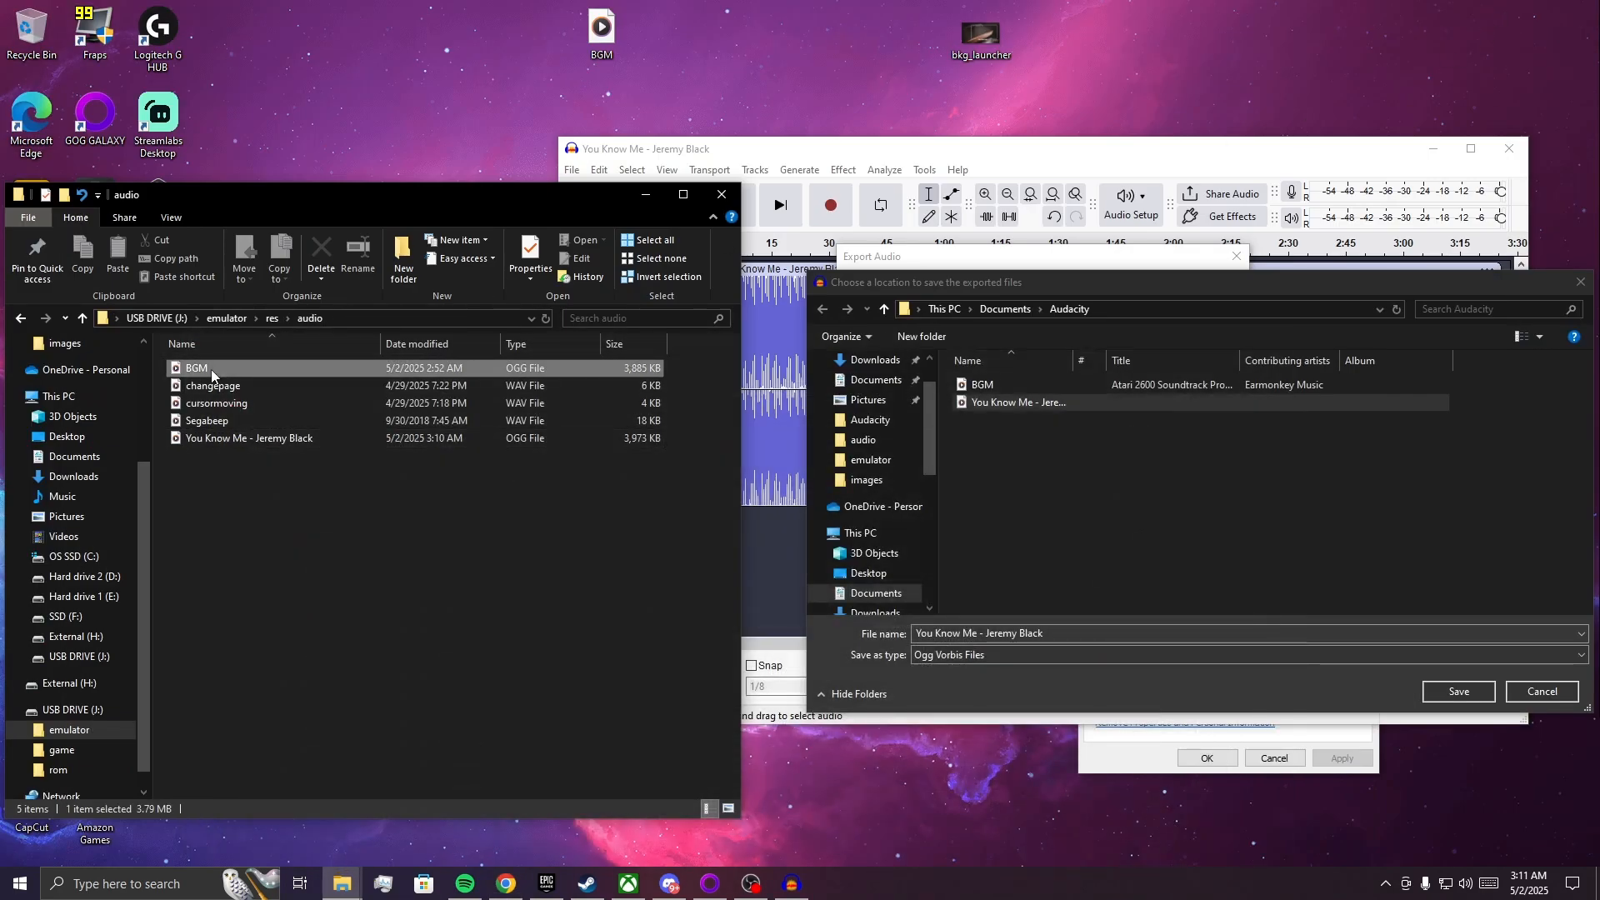
{"action": "right_click", "coordinate": [211, 368]}
{"action": "left_click", "coordinate": [300, 713]}
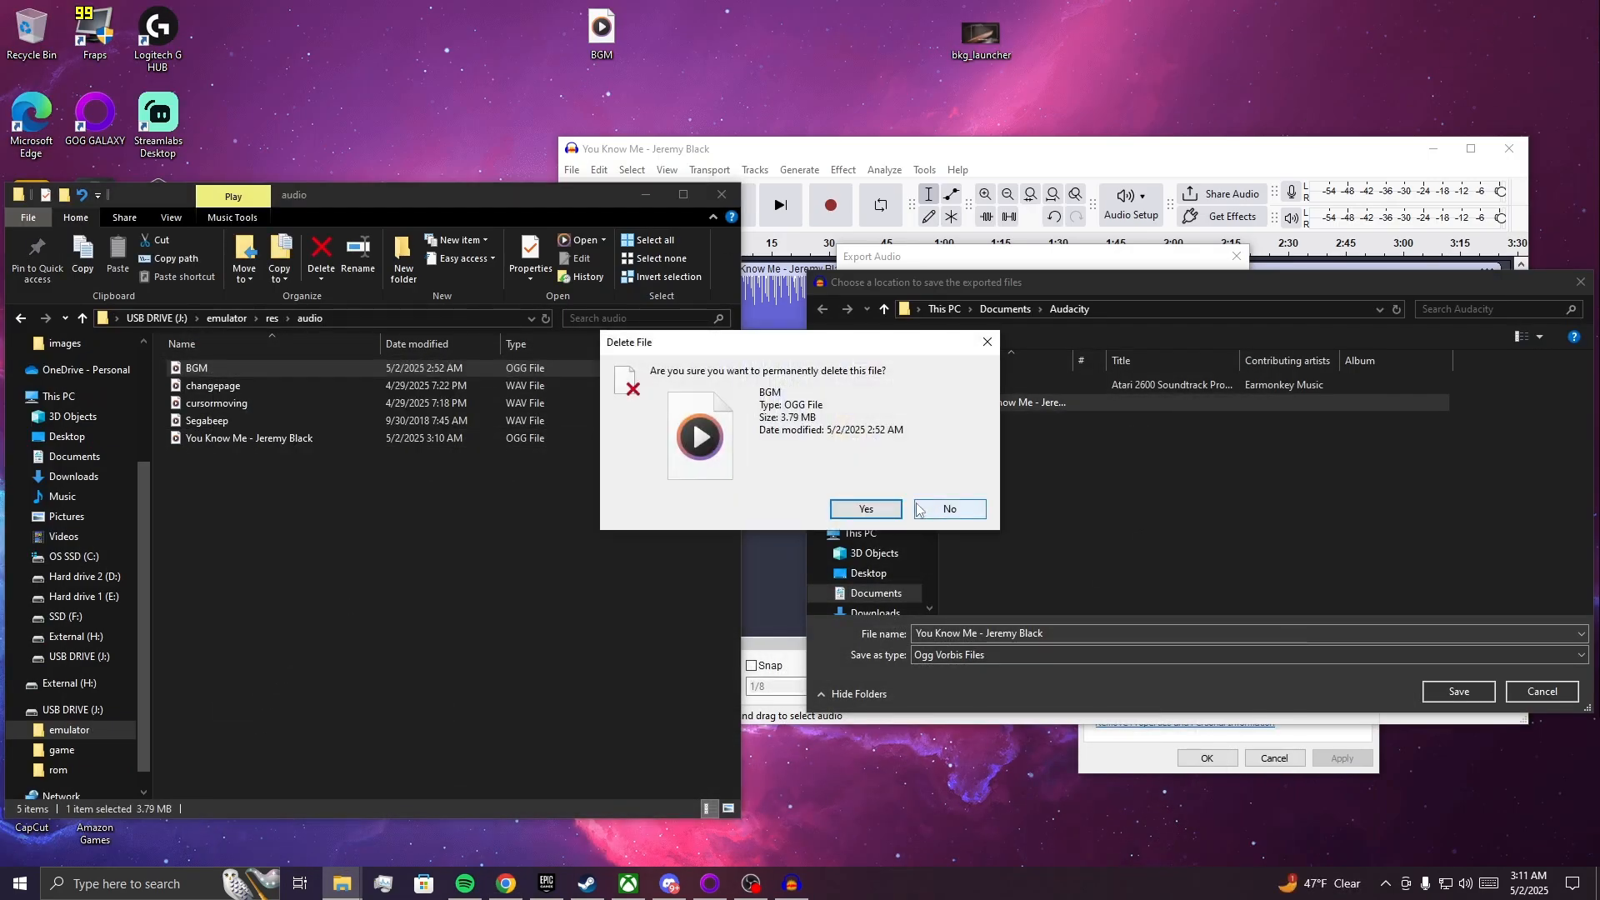
{"action": "left_click", "coordinate": [867, 508]}
Rename the copied You Know Me OGG file in the USB drive's audio folder as BGM.
{"action": "right_click", "coordinate": [291, 427]}
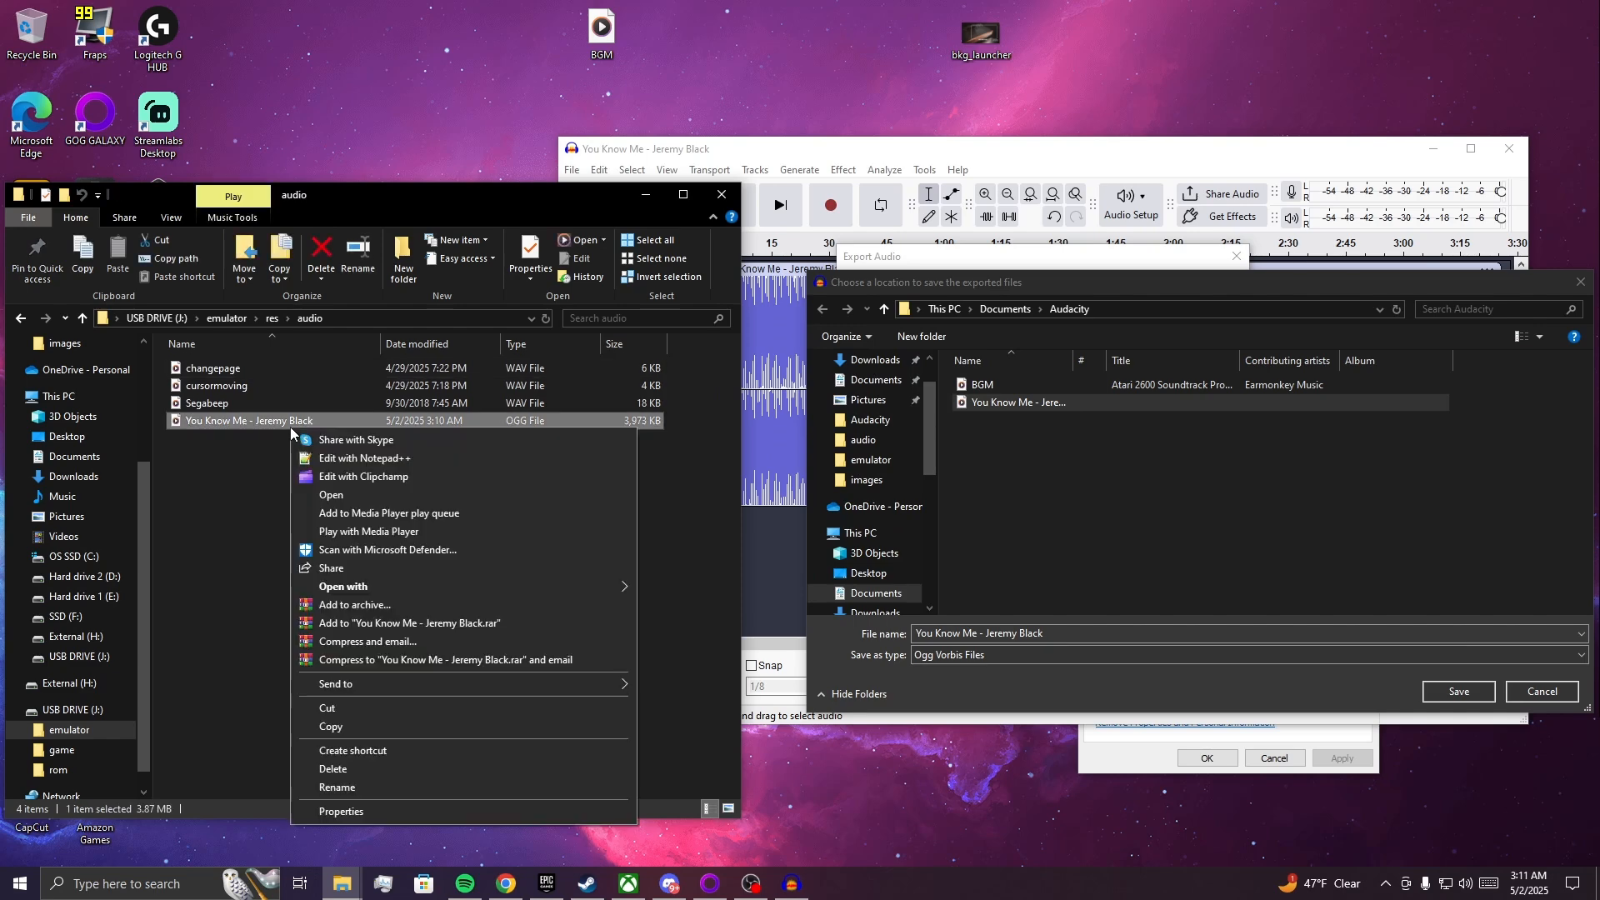
{"action": "left_click", "coordinate": [342, 787]}
{"action": "type", "text": "BG"}
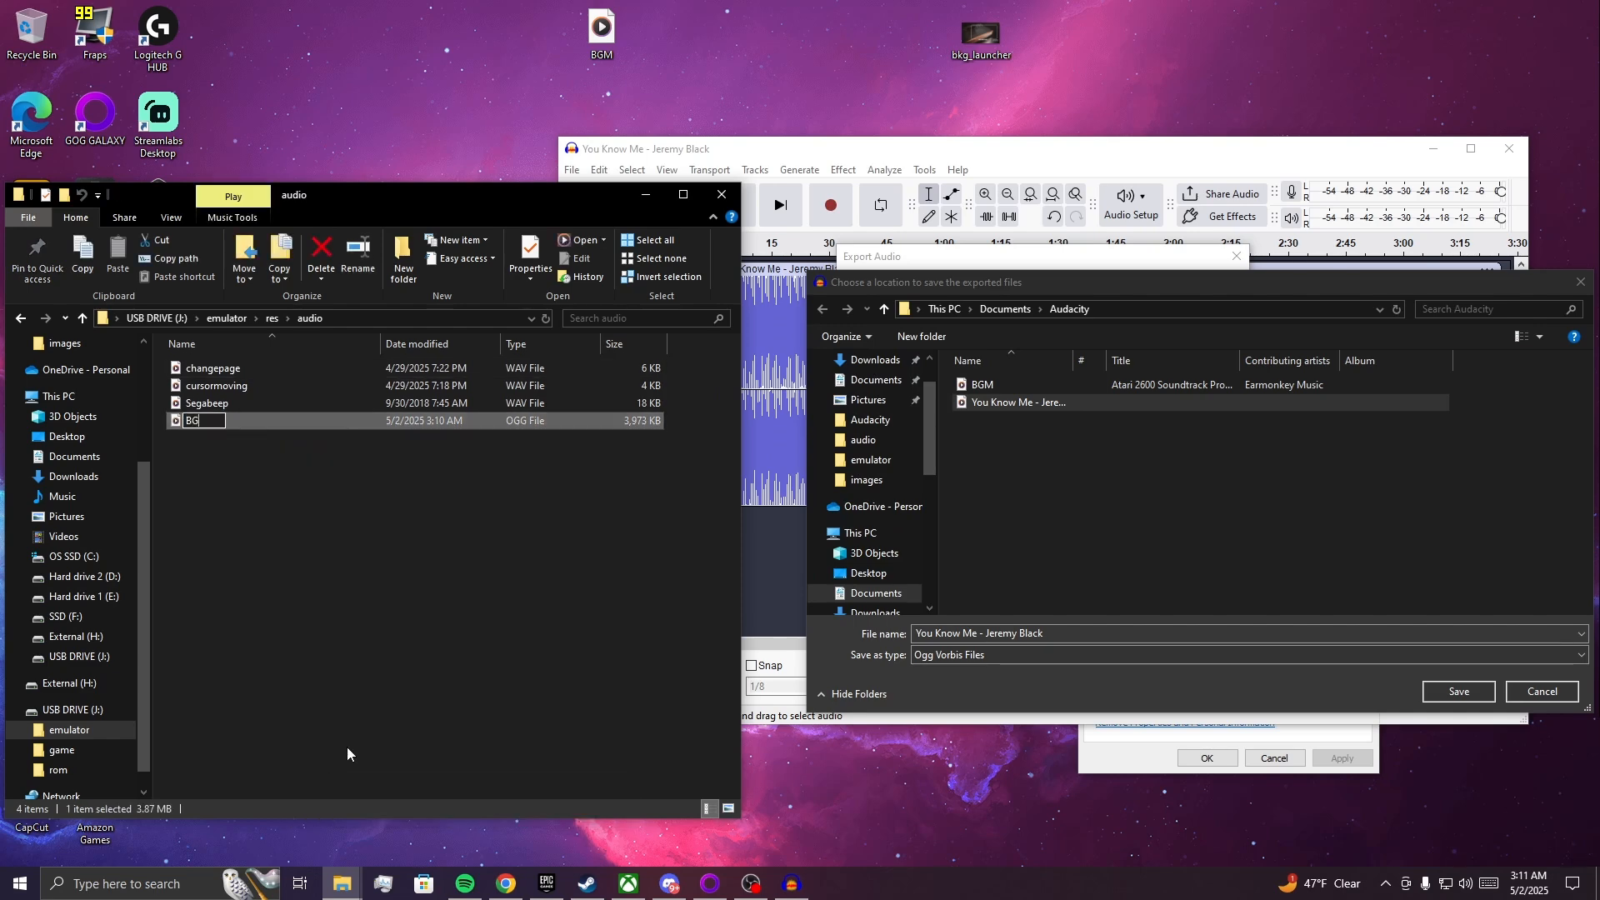
{"action": "type", "text": "M"}
{"action": "key", "text": "Return"}
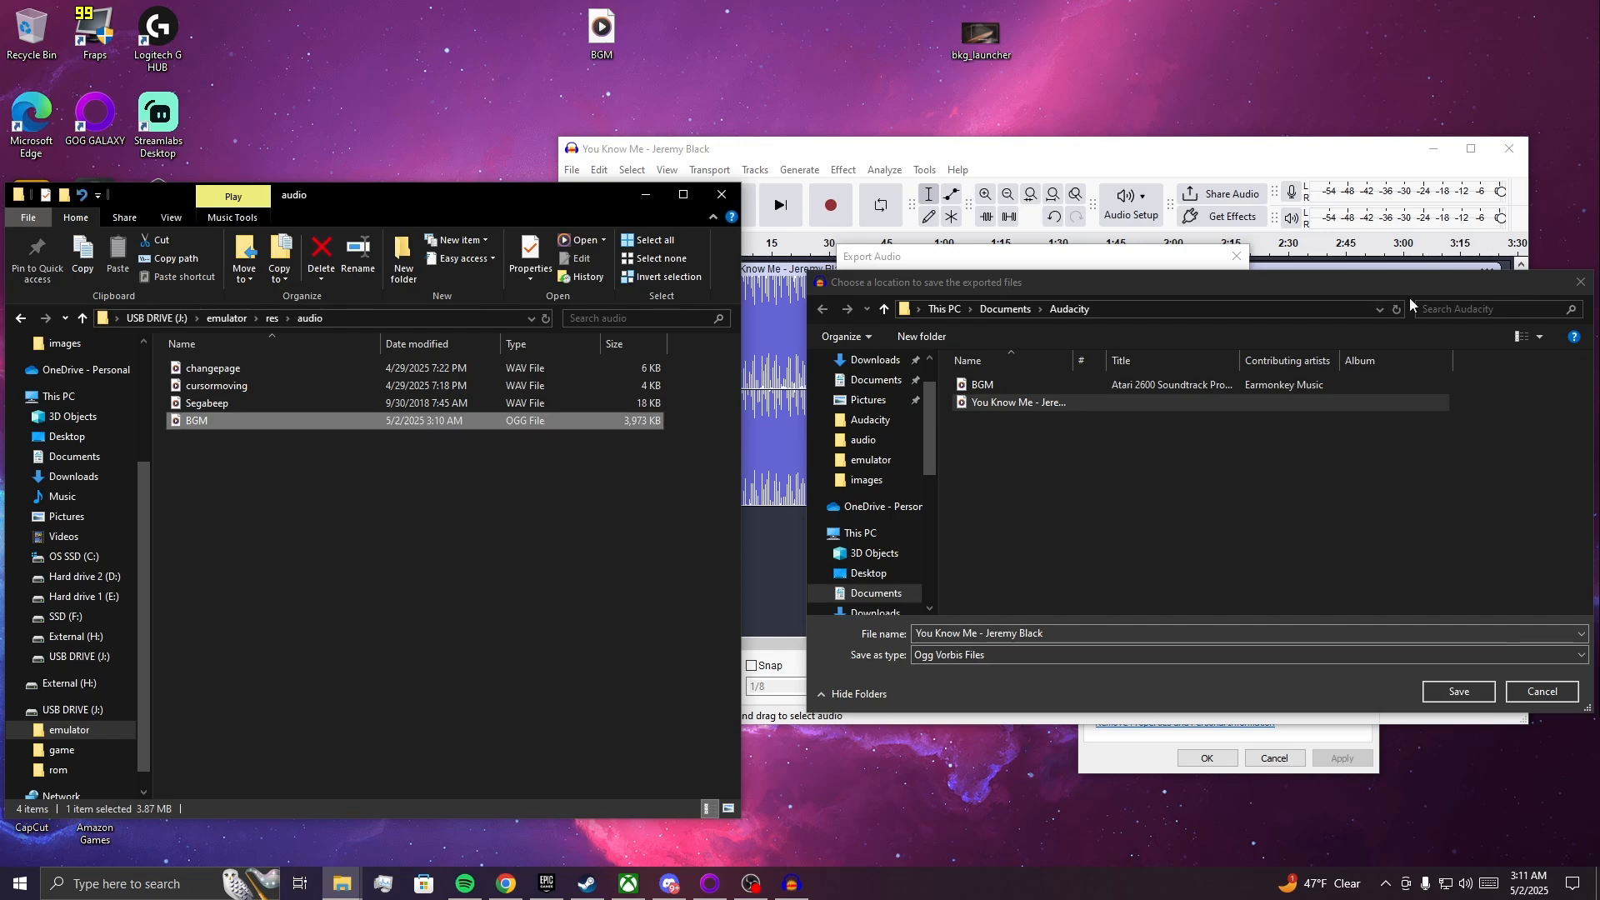
Cancel the open export and close Audacity without saving the project.
{"action": "left_click", "coordinate": [1581, 281]}
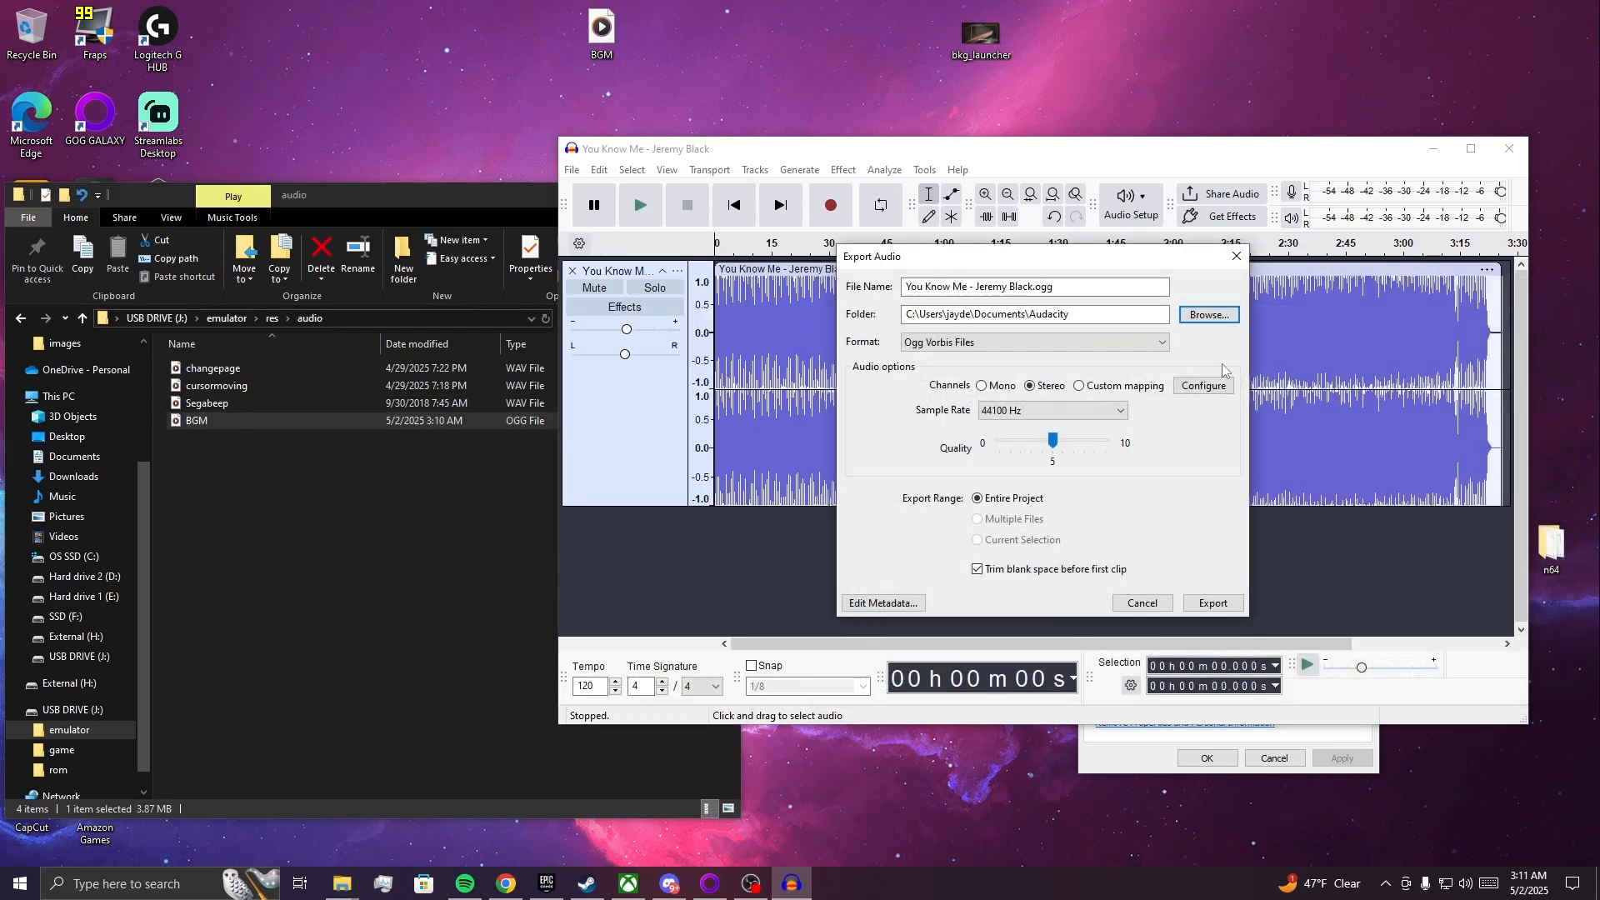
{"action": "left_click", "coordinate": [1234, 261]}
{"action": "left_click", "coordinate": [1509, 149]}
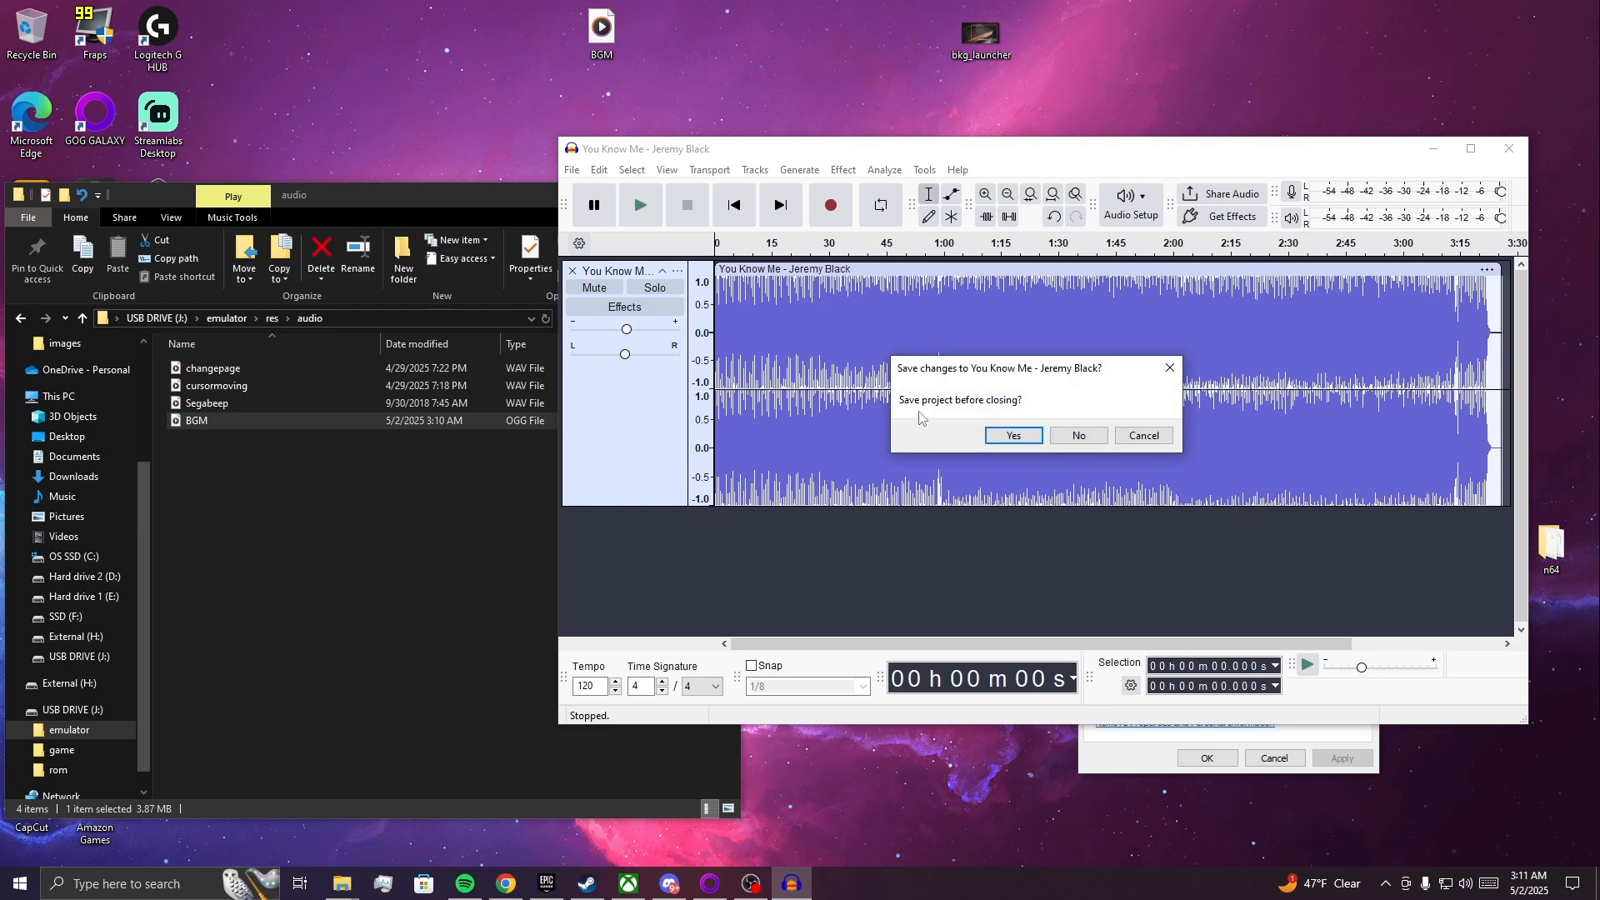
{"action": "left_click", "coordinate": [1079, 436]}
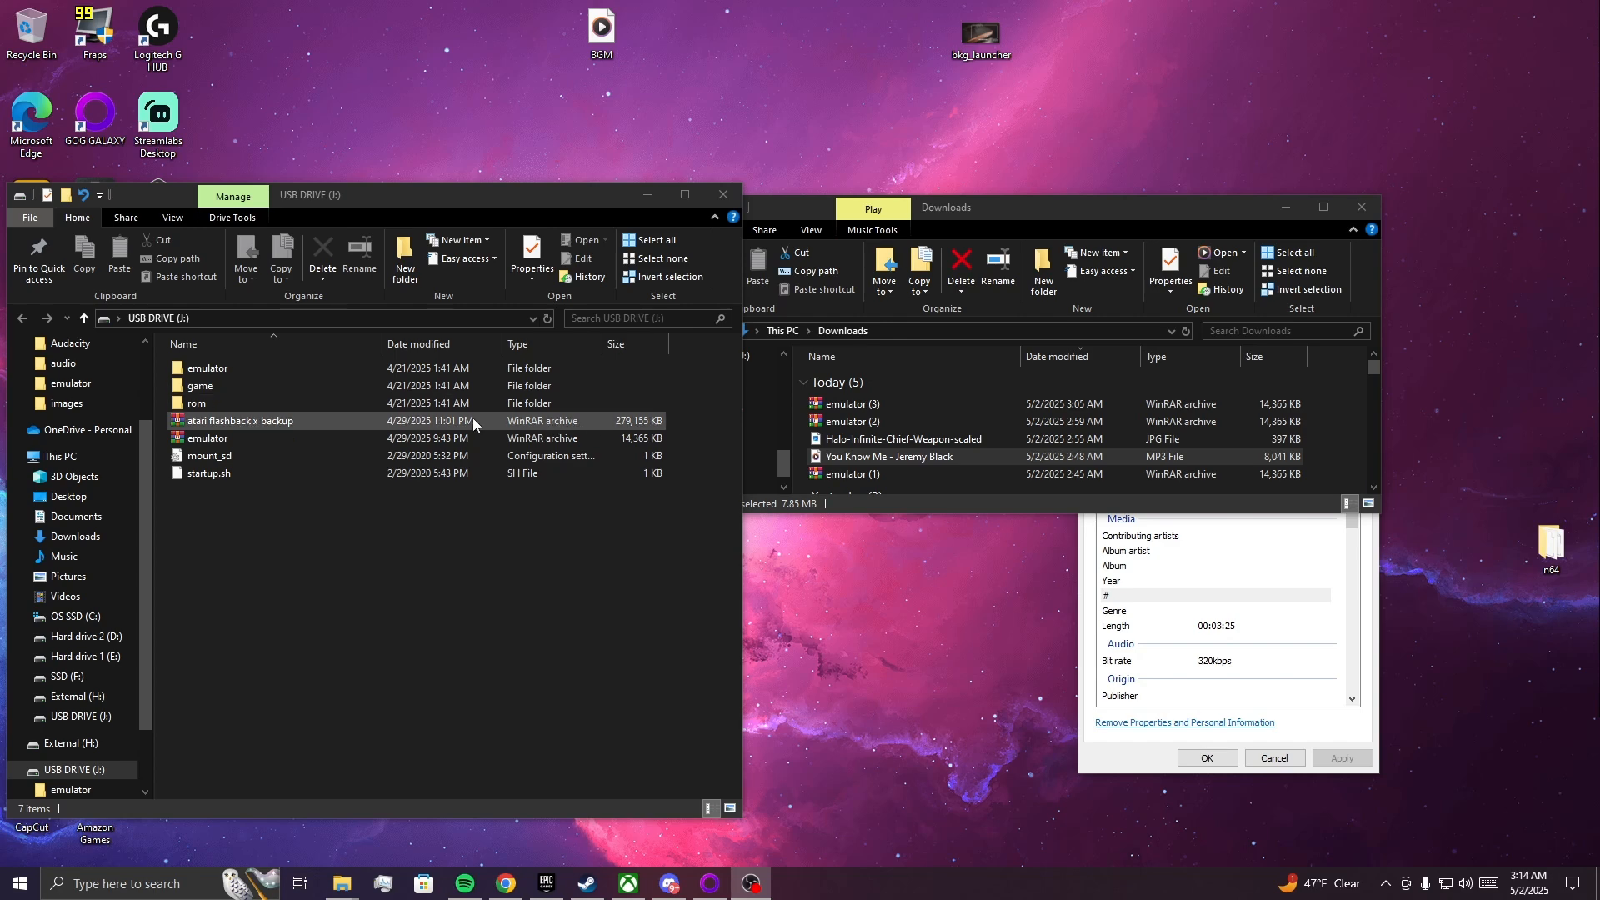
Open the USB drive's emulator/res/images folder and preview the bkg_launcher image.
{"action": "double_click", "coordinate": [360, 370]}
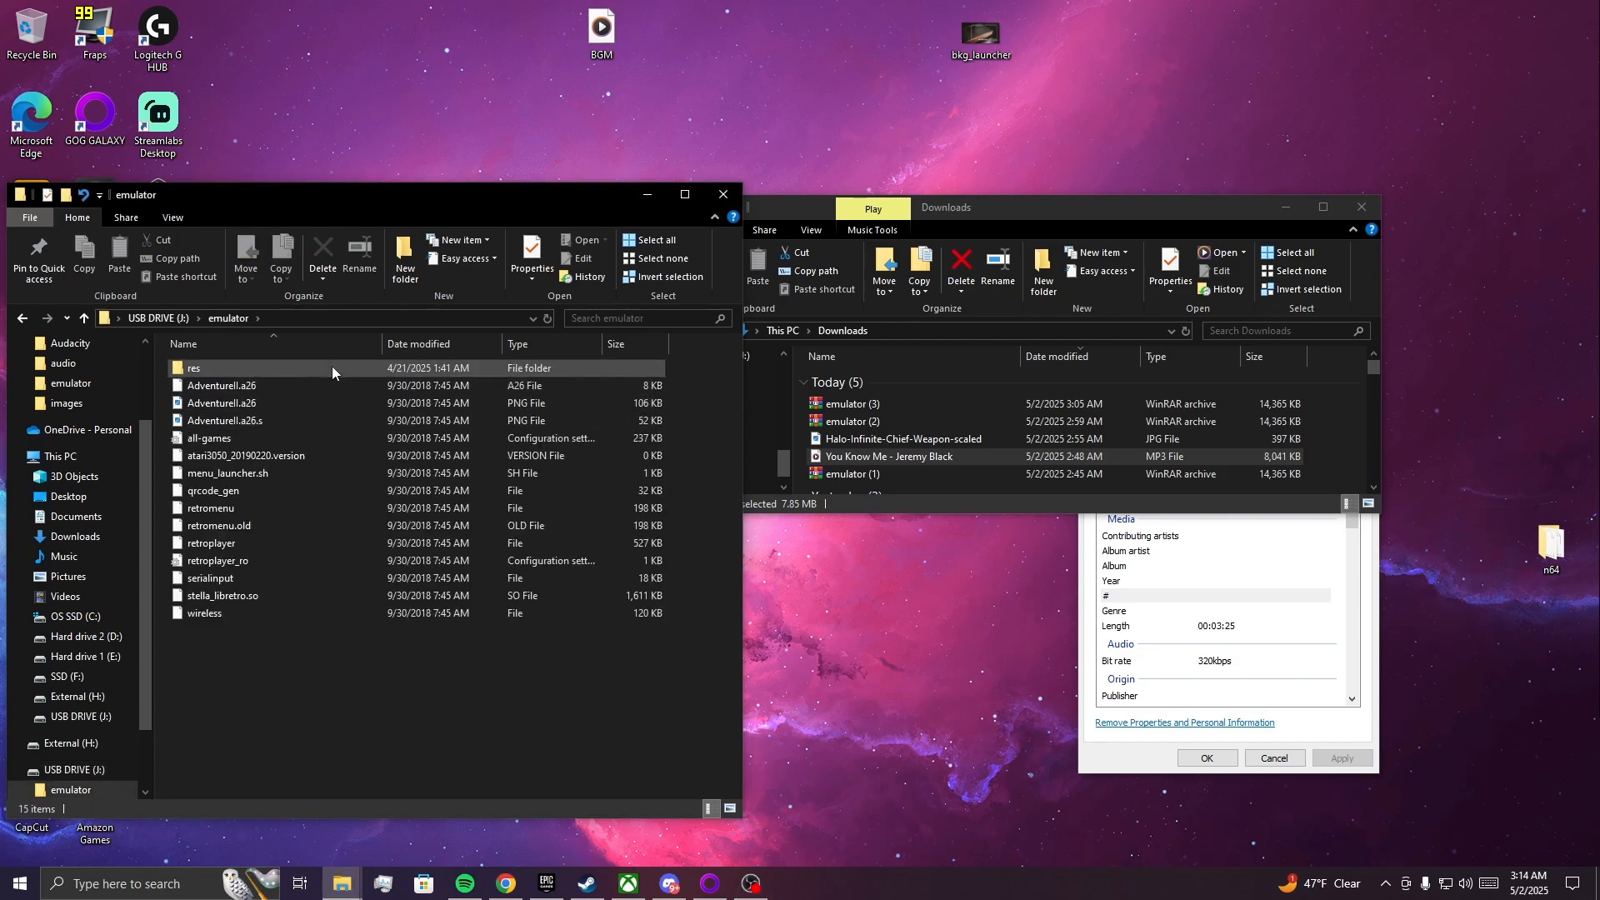
{"action": "double_click", "coordinate": [332, 368]}
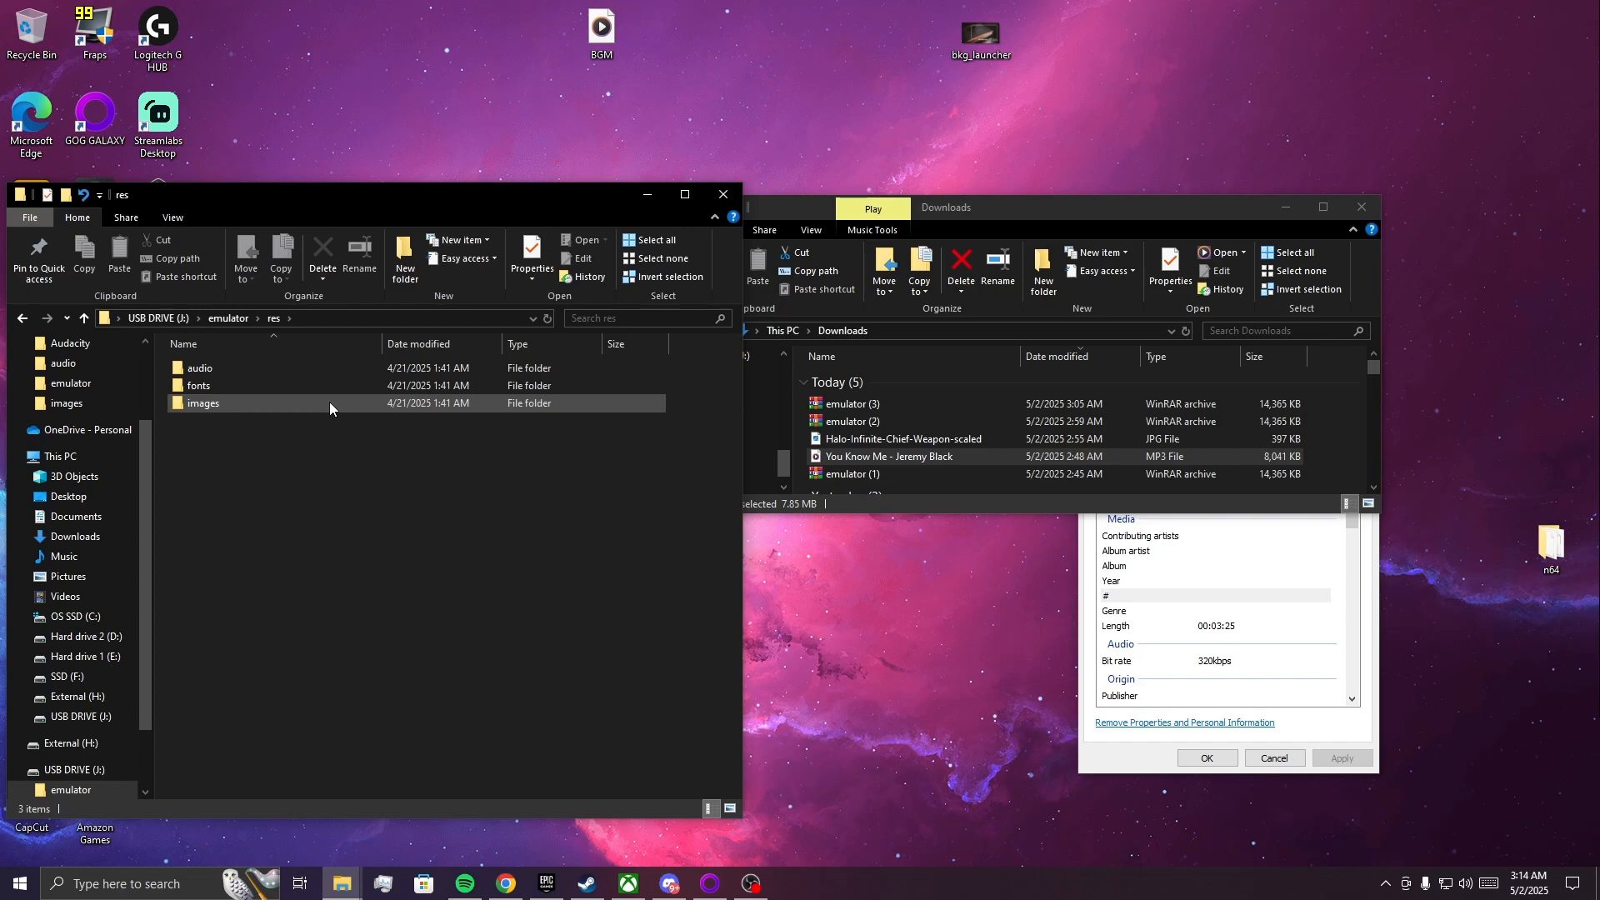
{"action": "double_click", "coordinate": [329, 405]}
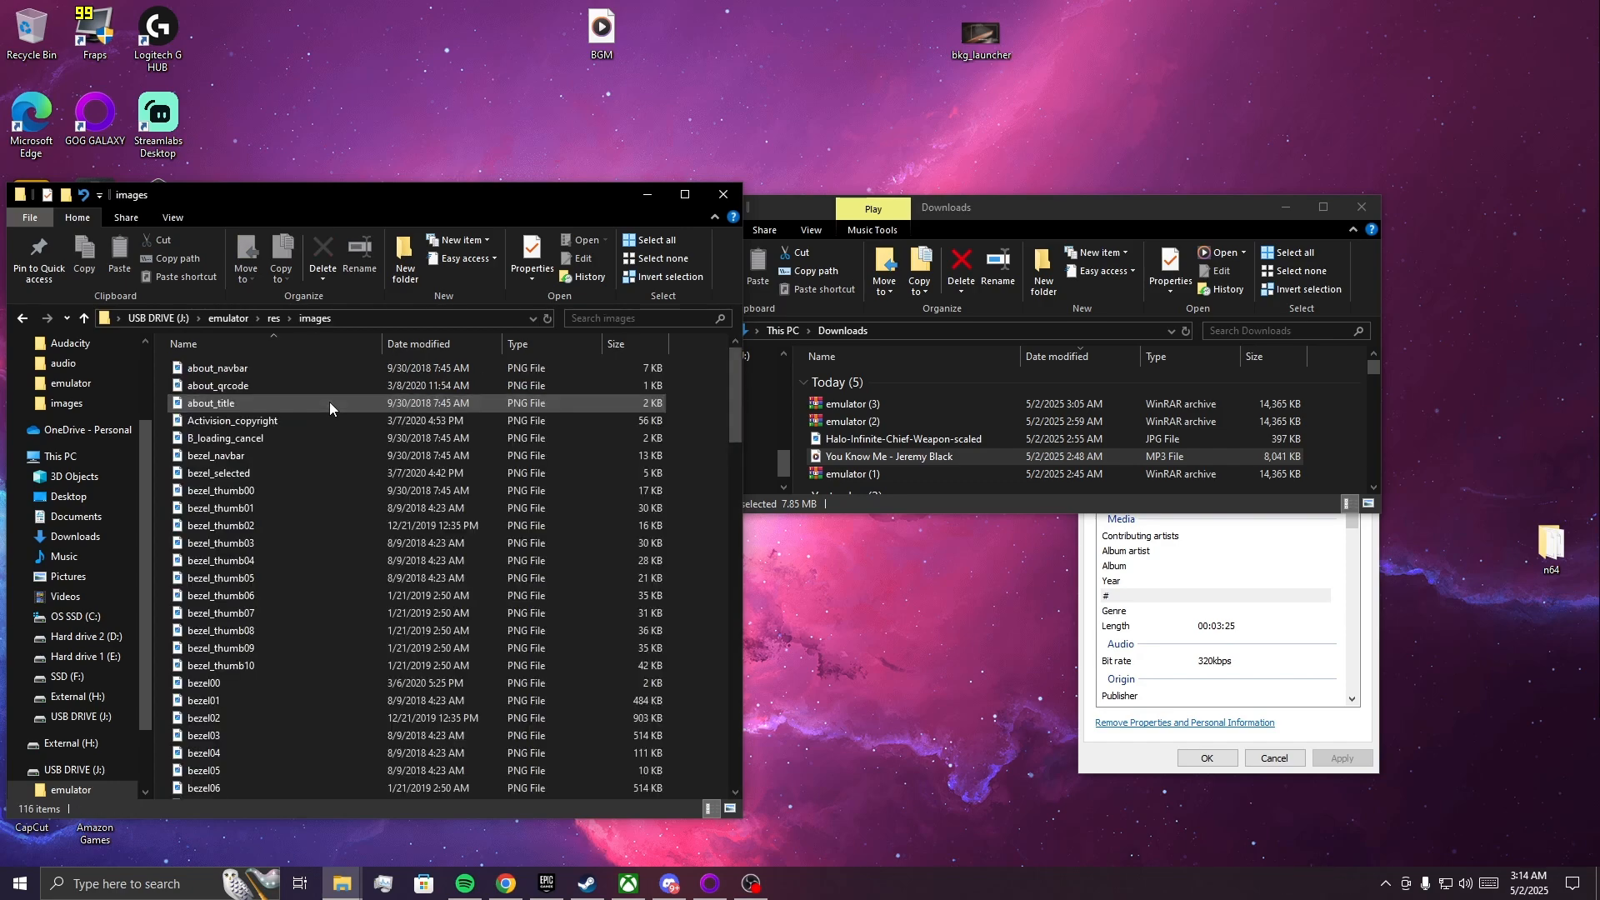
{"action": "scroll", "coordinate": [336, 409], "scroll_direction": "down", "scroll_amount": 4}
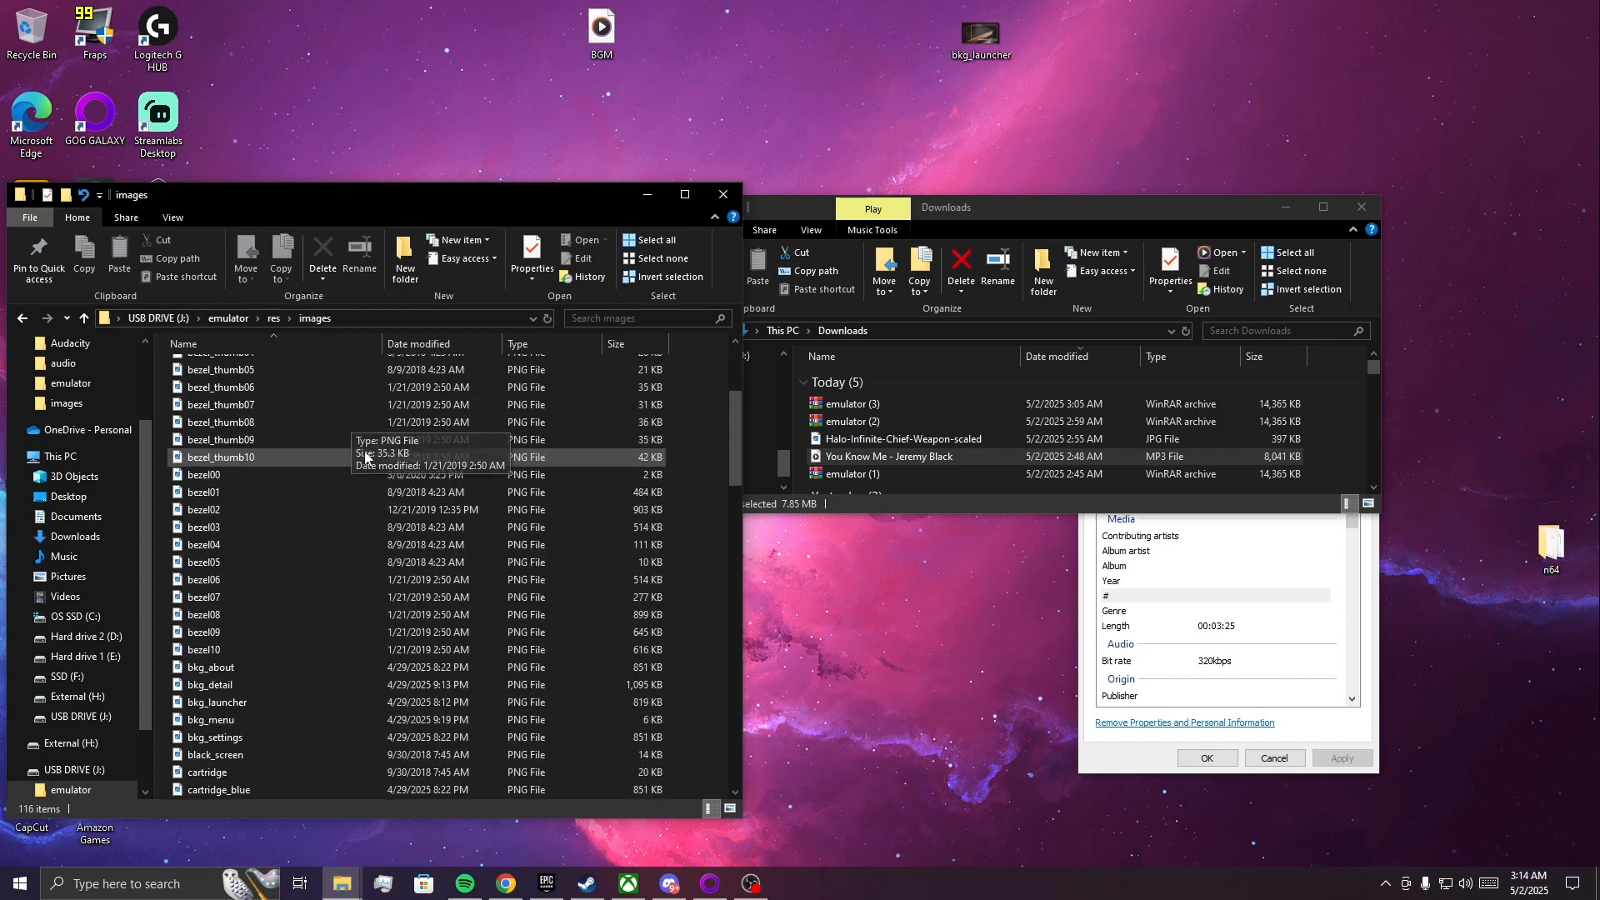
{"action": "scroll", "coordinate": [310, 629], "scroll_direction": "down", "scroll_amount": 2}
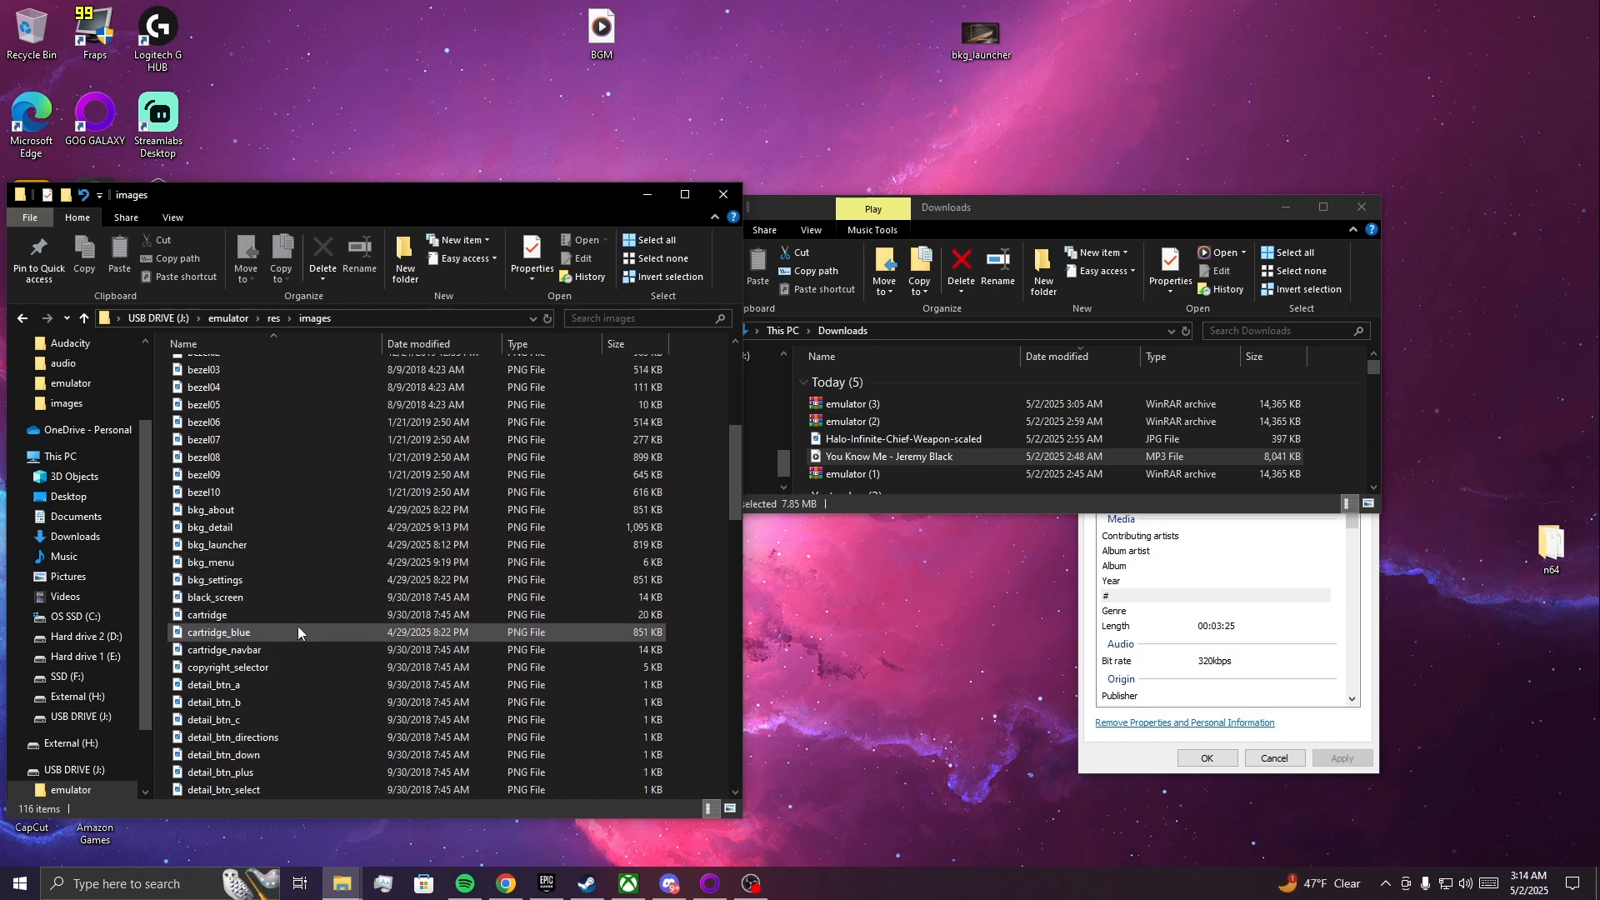
{"action": "scroll", "coordinate": [308, 593], "scroll_direction": "down", "scroll_amount": 1}
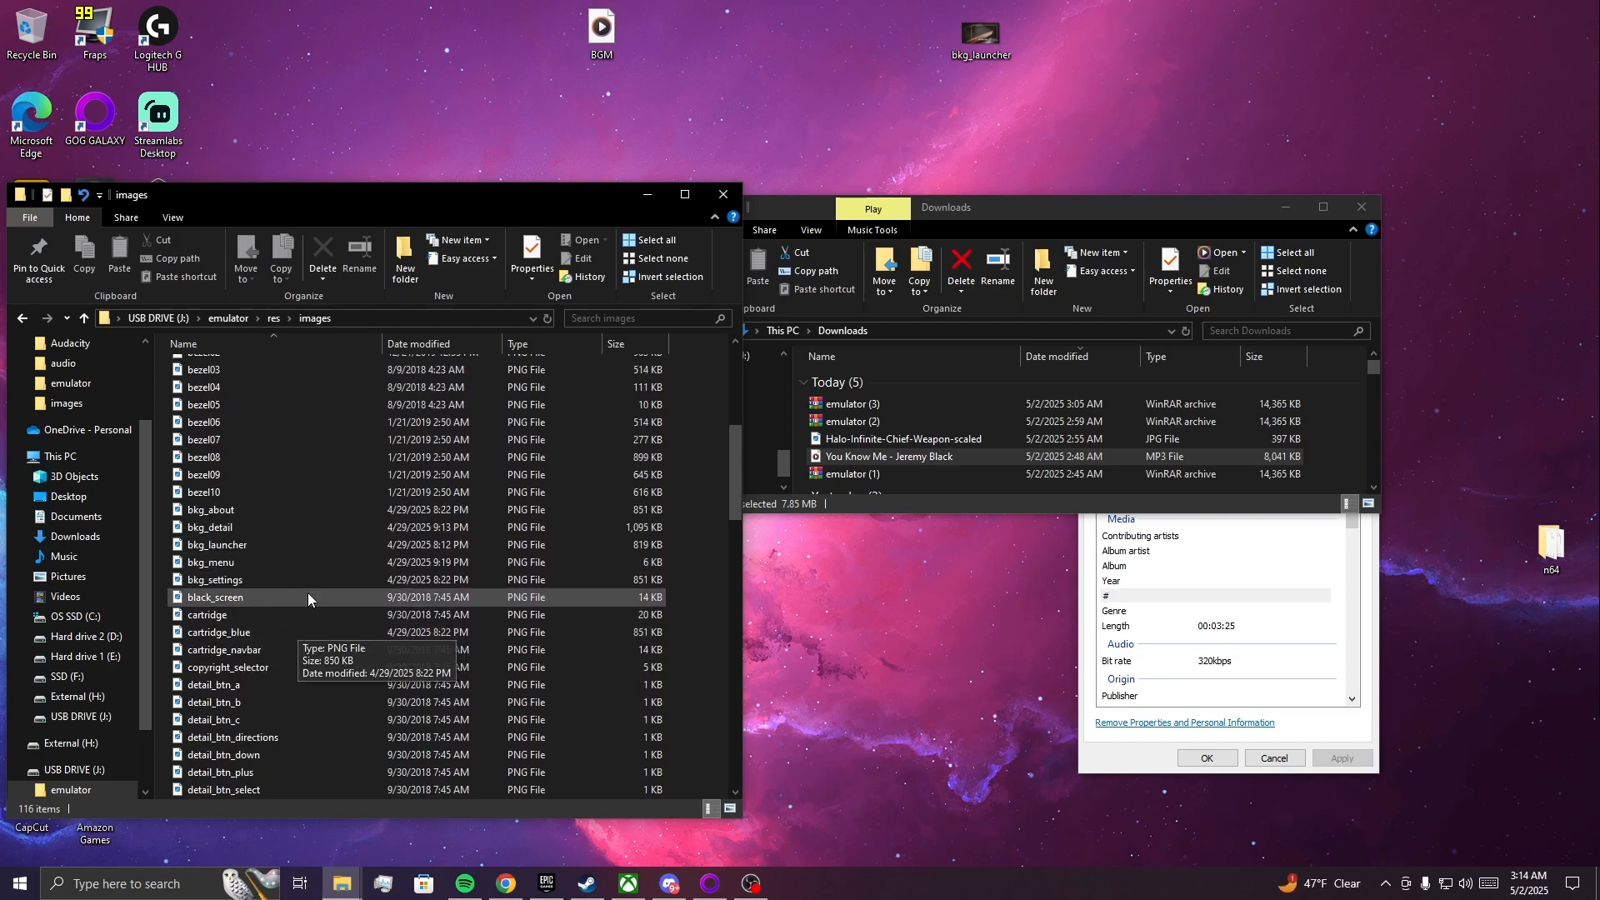
{"action": "double_click", "coordinate": [249, 544]}
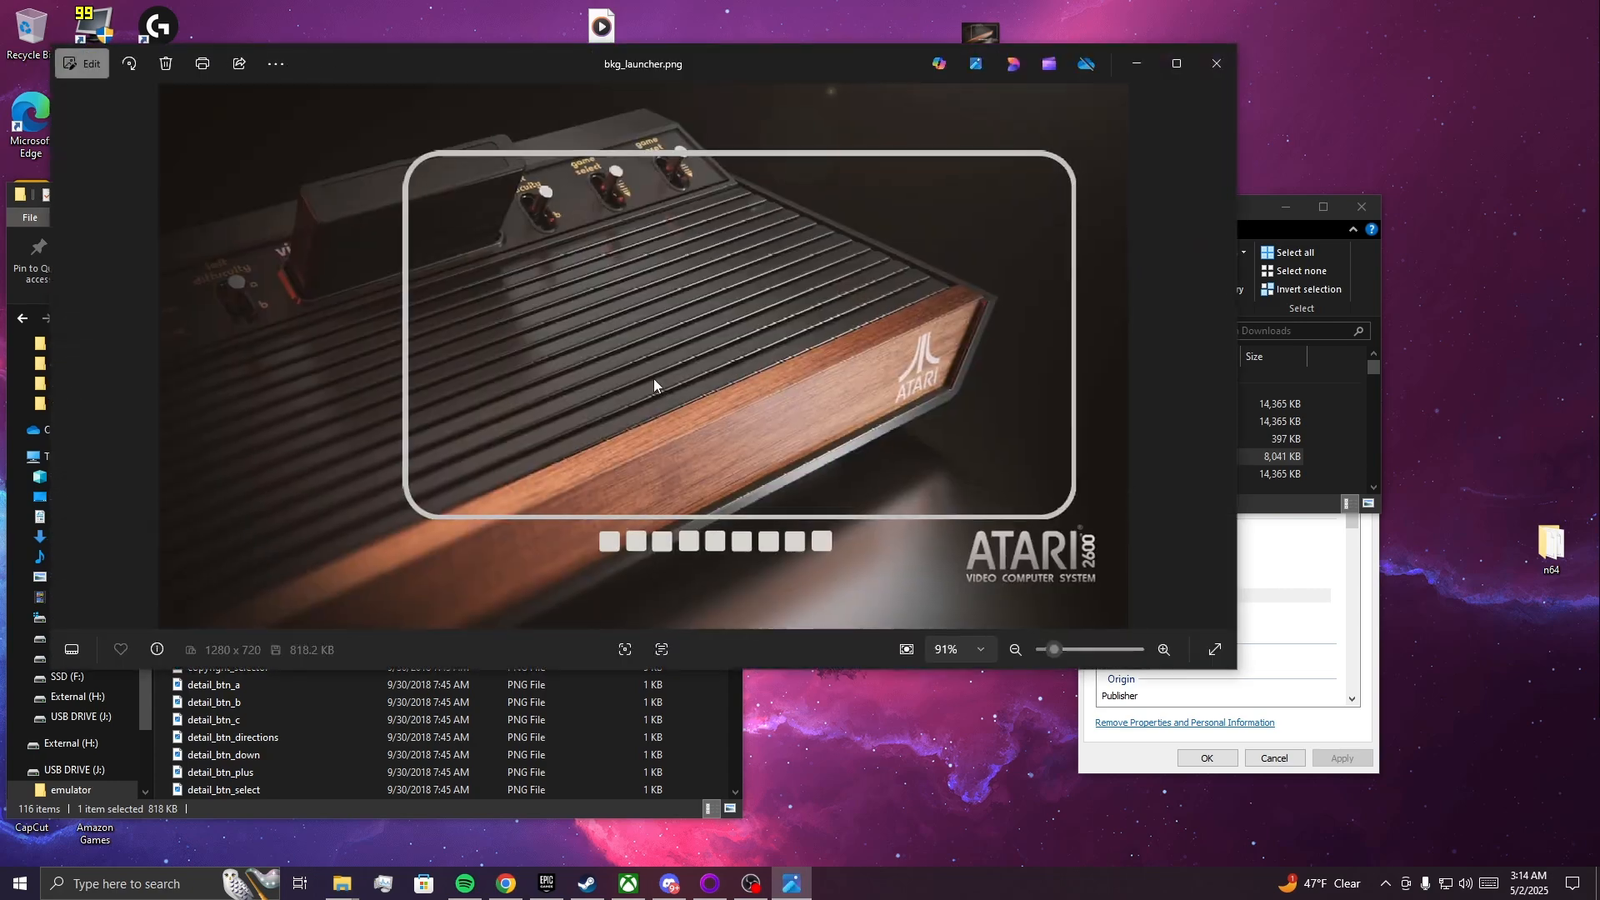
{"action": "left_click", "coordinate": [1215, 64]}
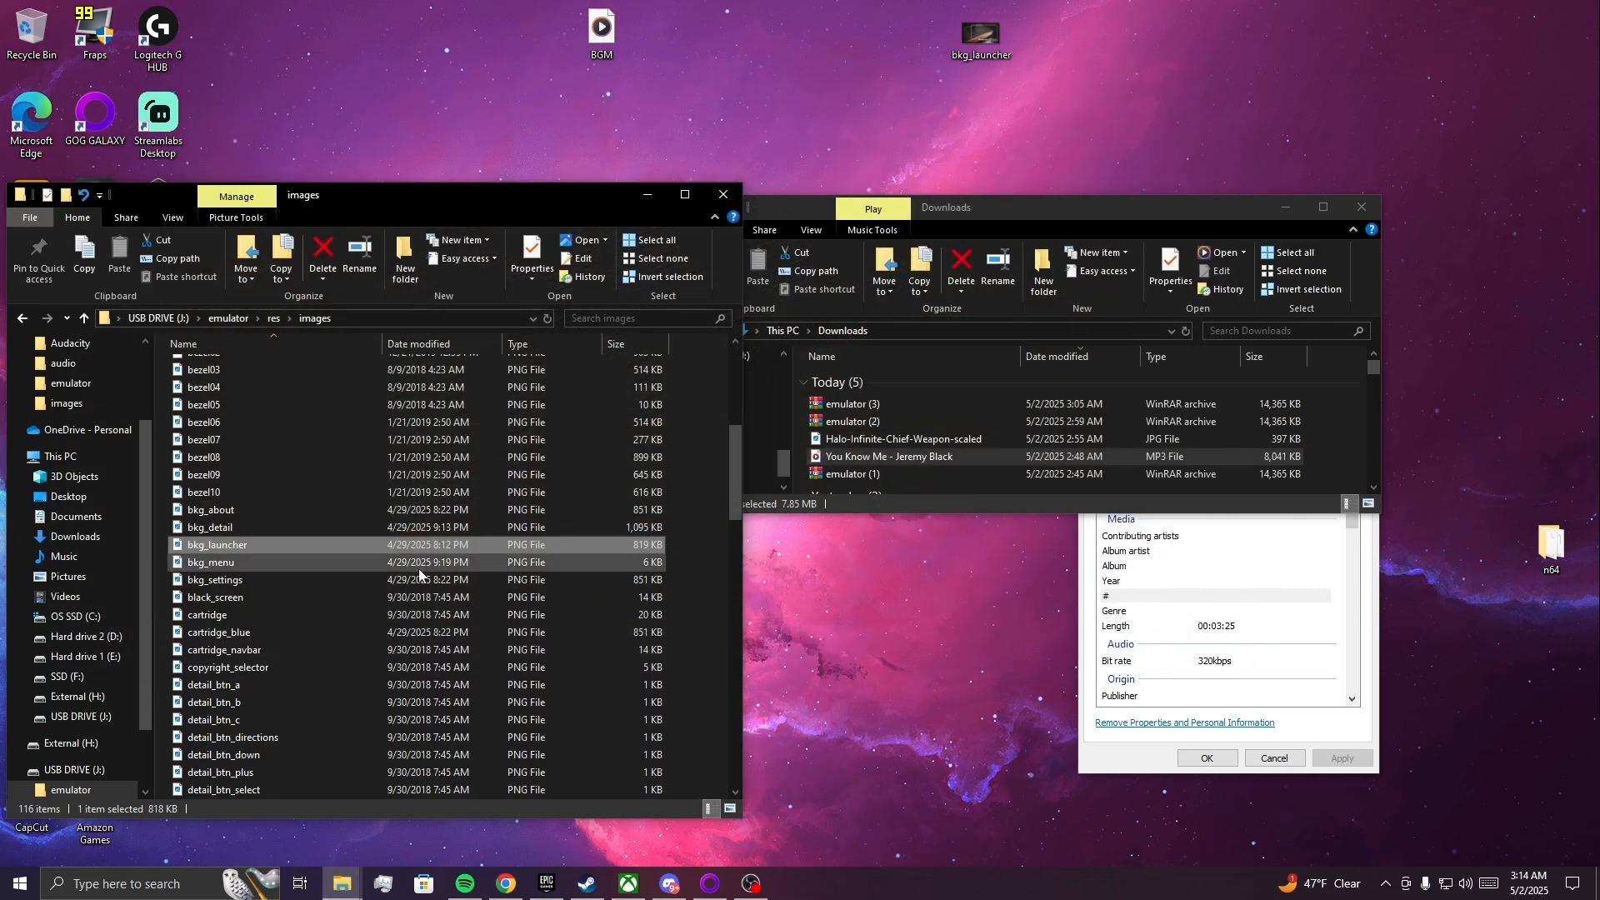
Preview the bkg_menu, bkg_settings, black_screen and bkg_about images in the USB drive's images folder.
{"action": "double_click", "coordinate": [336, 562]}
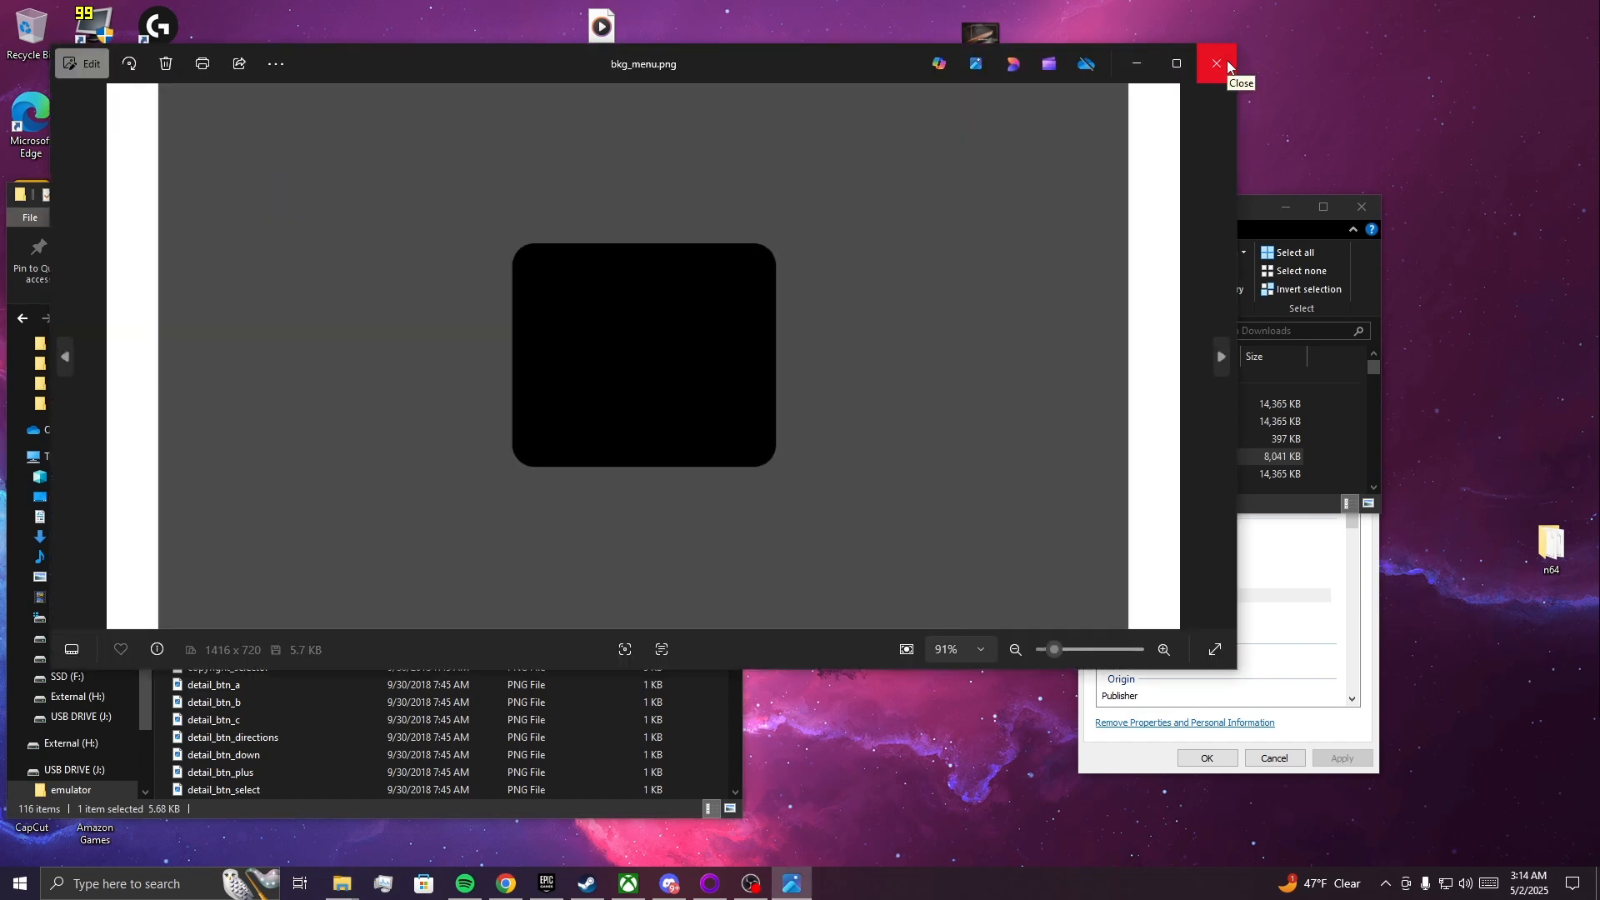
{"action": "left_click", "coordinate": [1217, 64]}
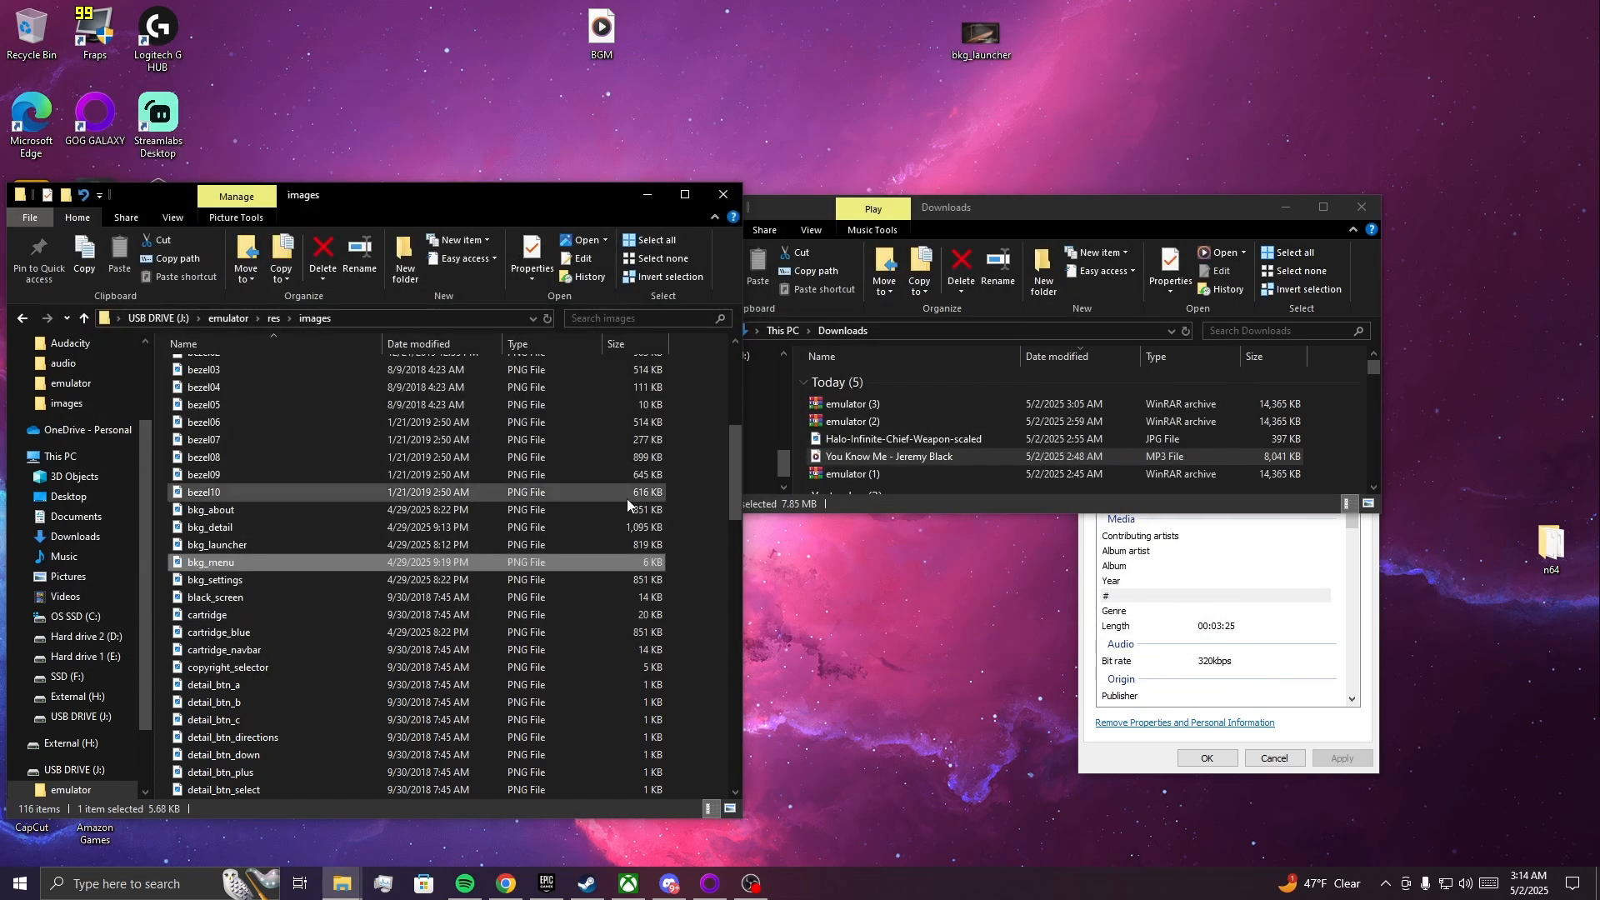
{"action": "double_click", "coordinate": [400, 575]}
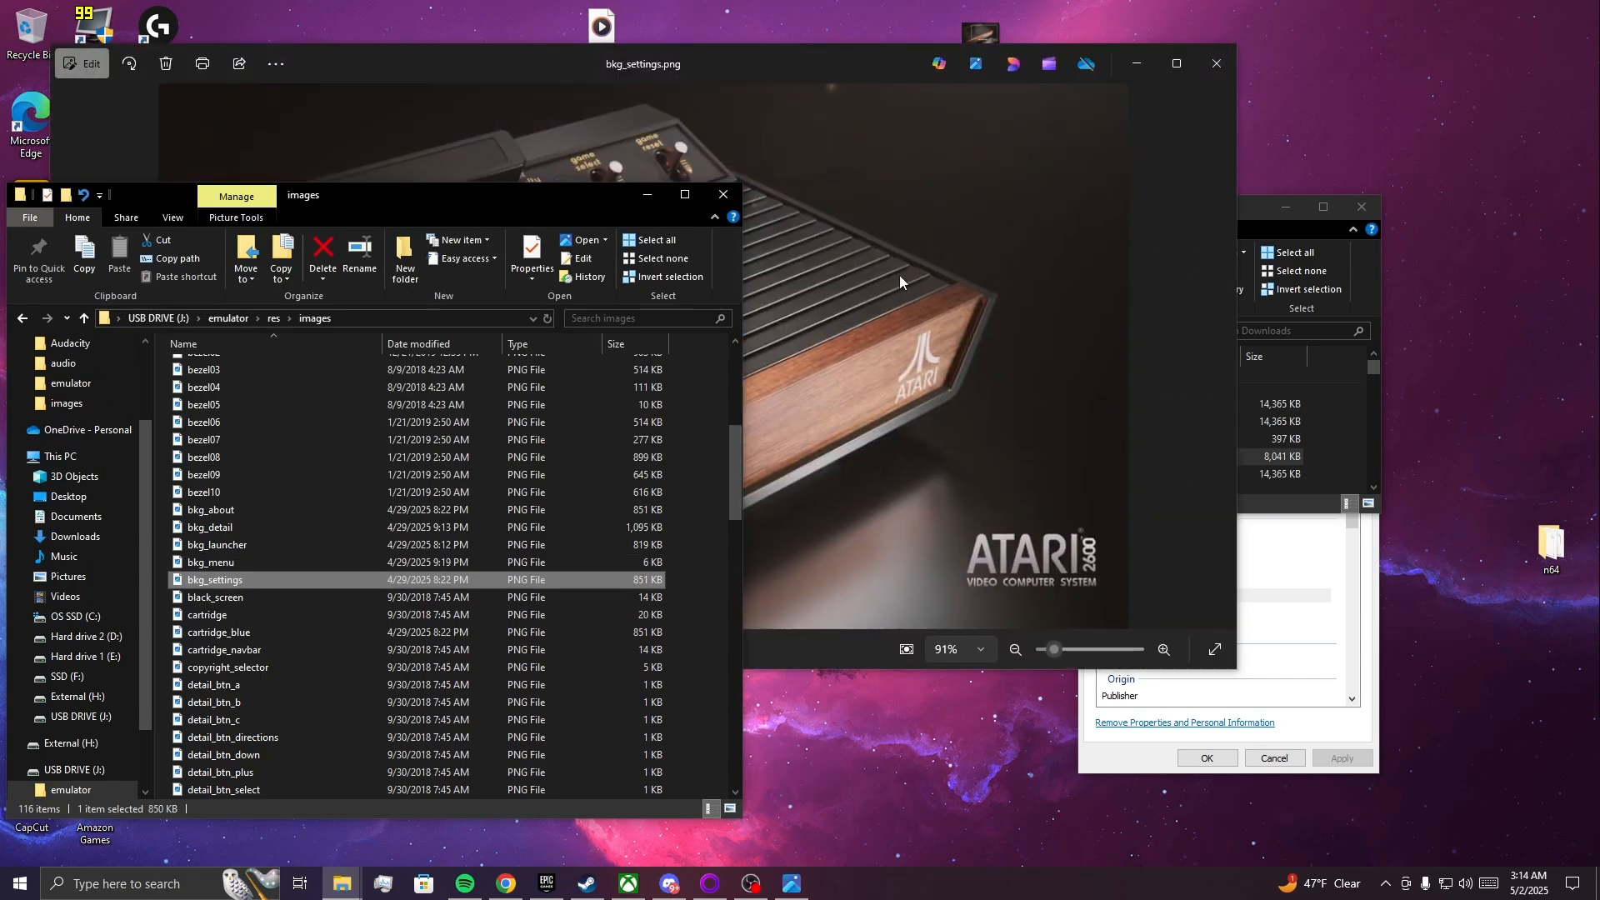
{"action": "left_click", "coordinate": [1217, 67]}
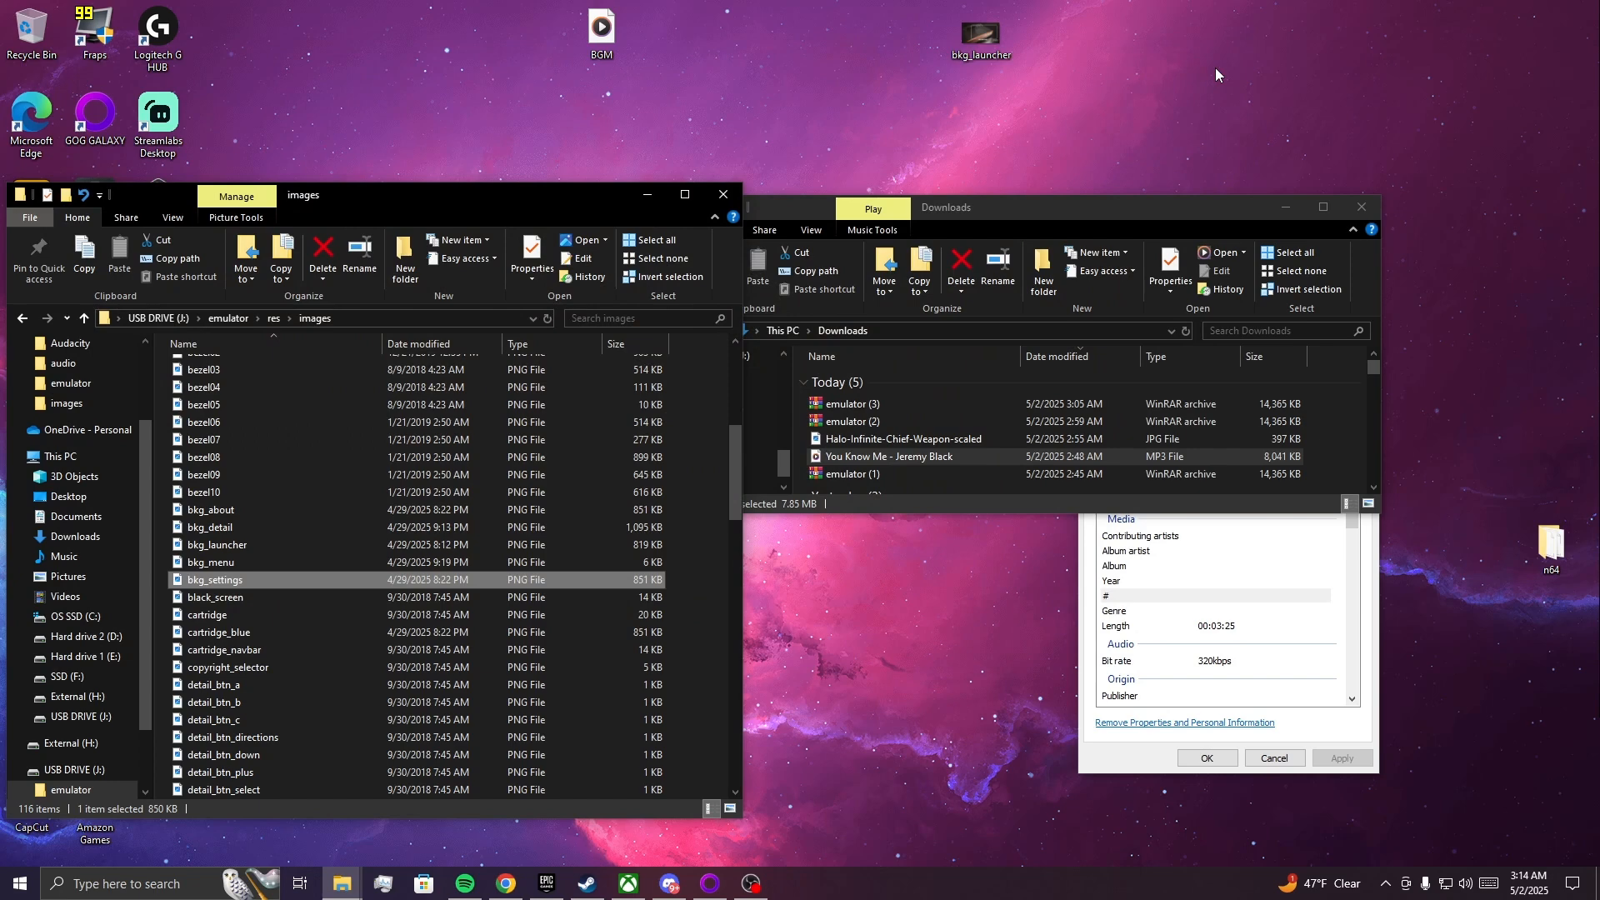
{"action": "double_click", "coordinate": [367, 600]}
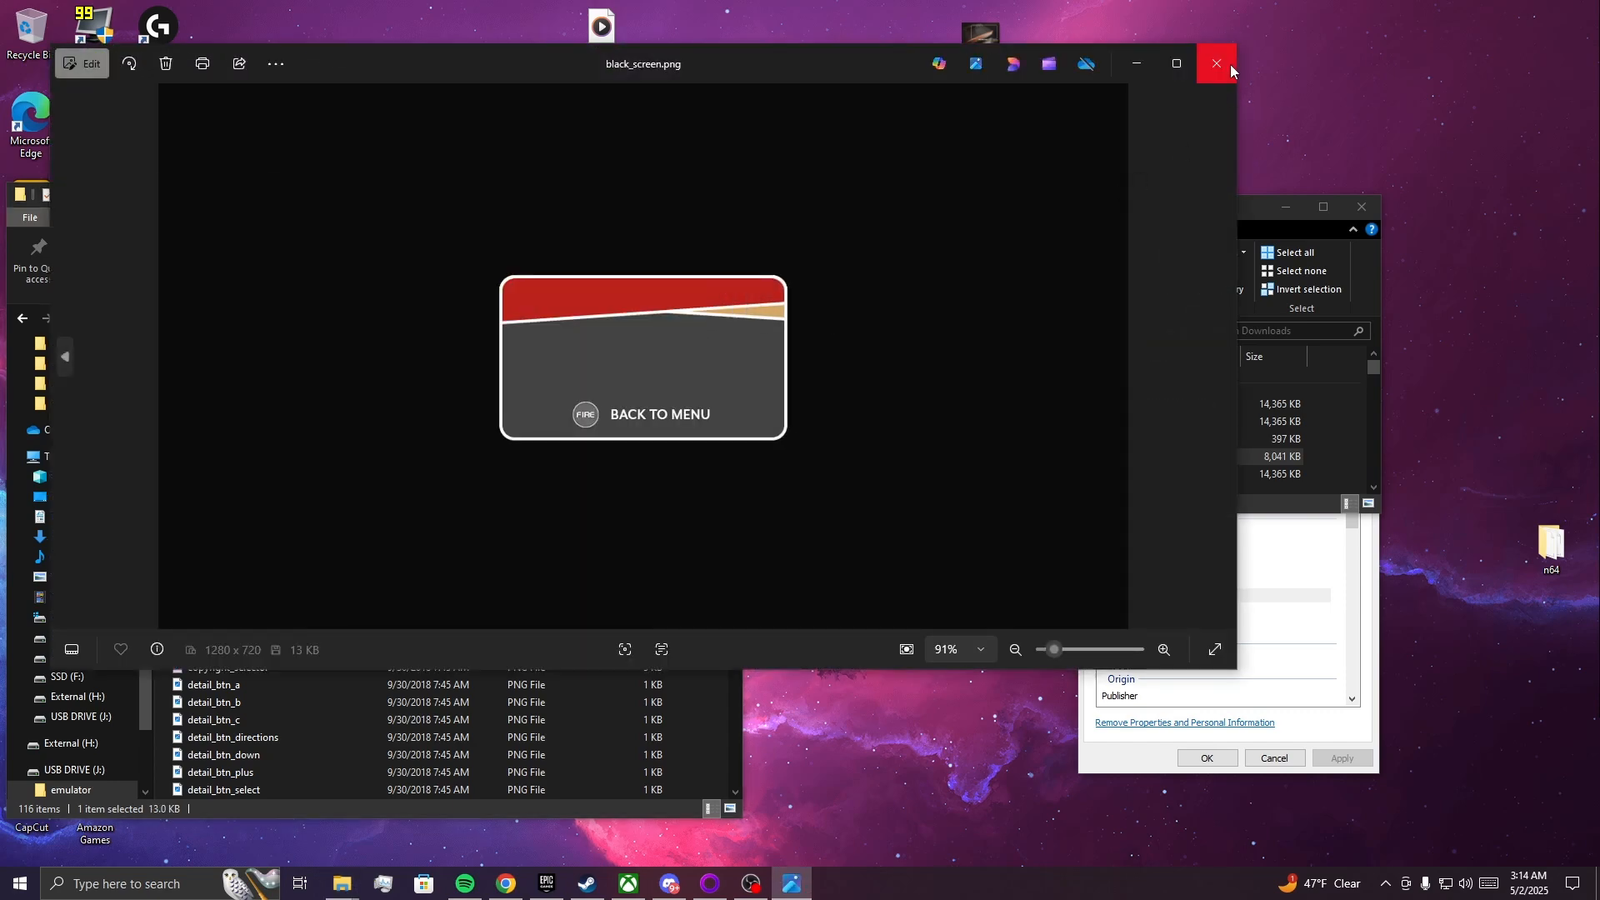
{"action": "left_click", "coordinate": [1217, 65]}
{"action": "double_click", "coordinate": [307, 510]}
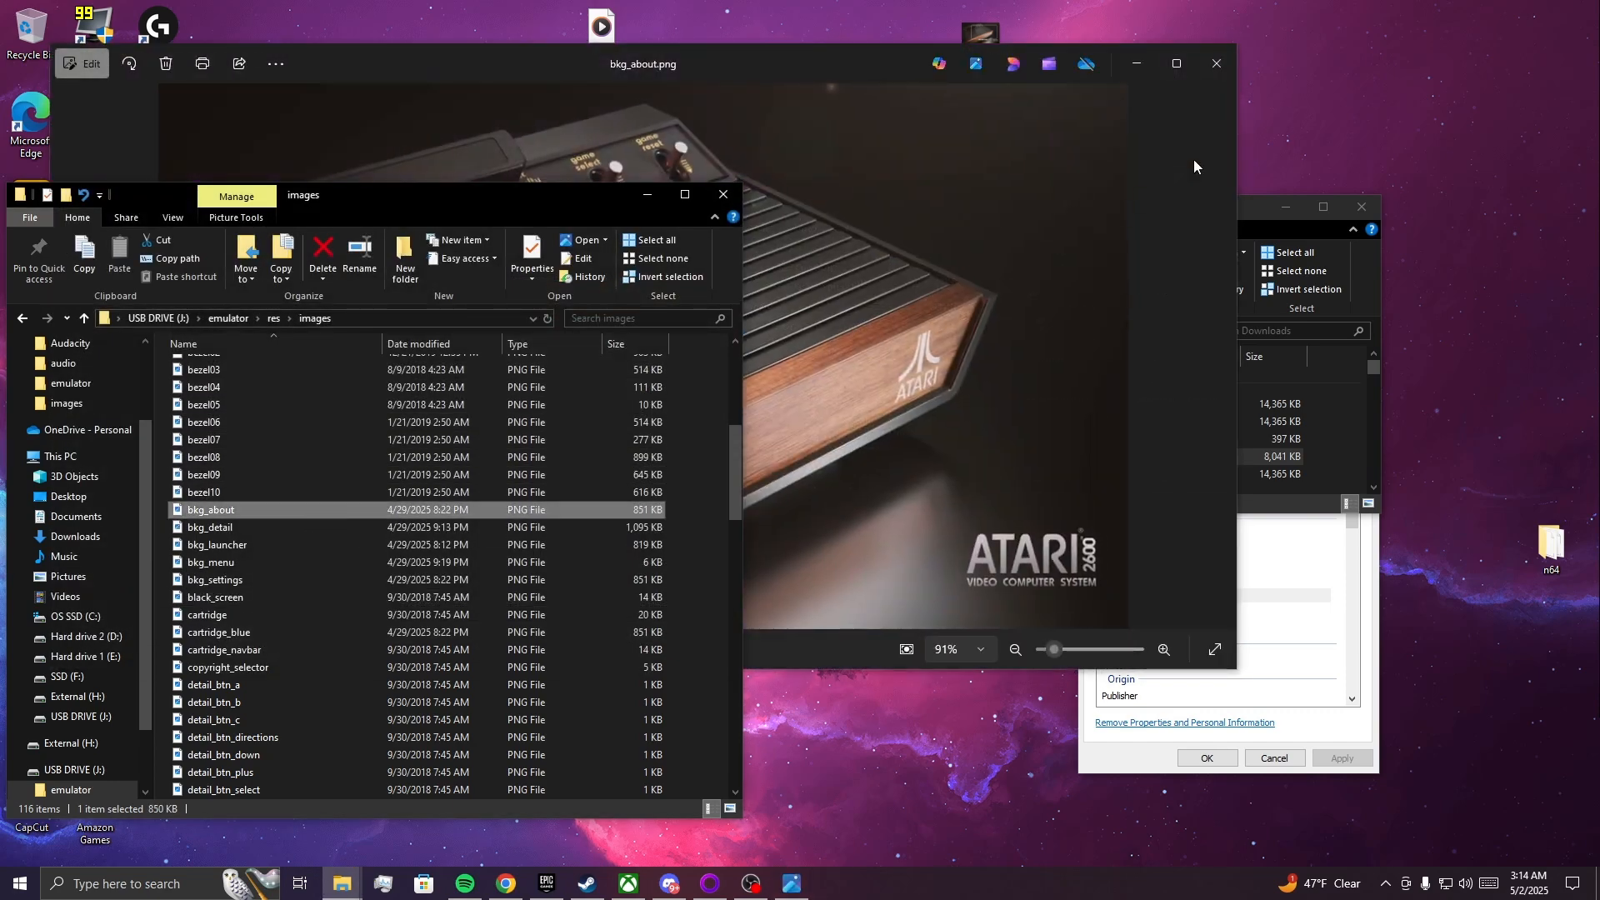
{"action": "left_click", "coordinate": [1210, 57]}
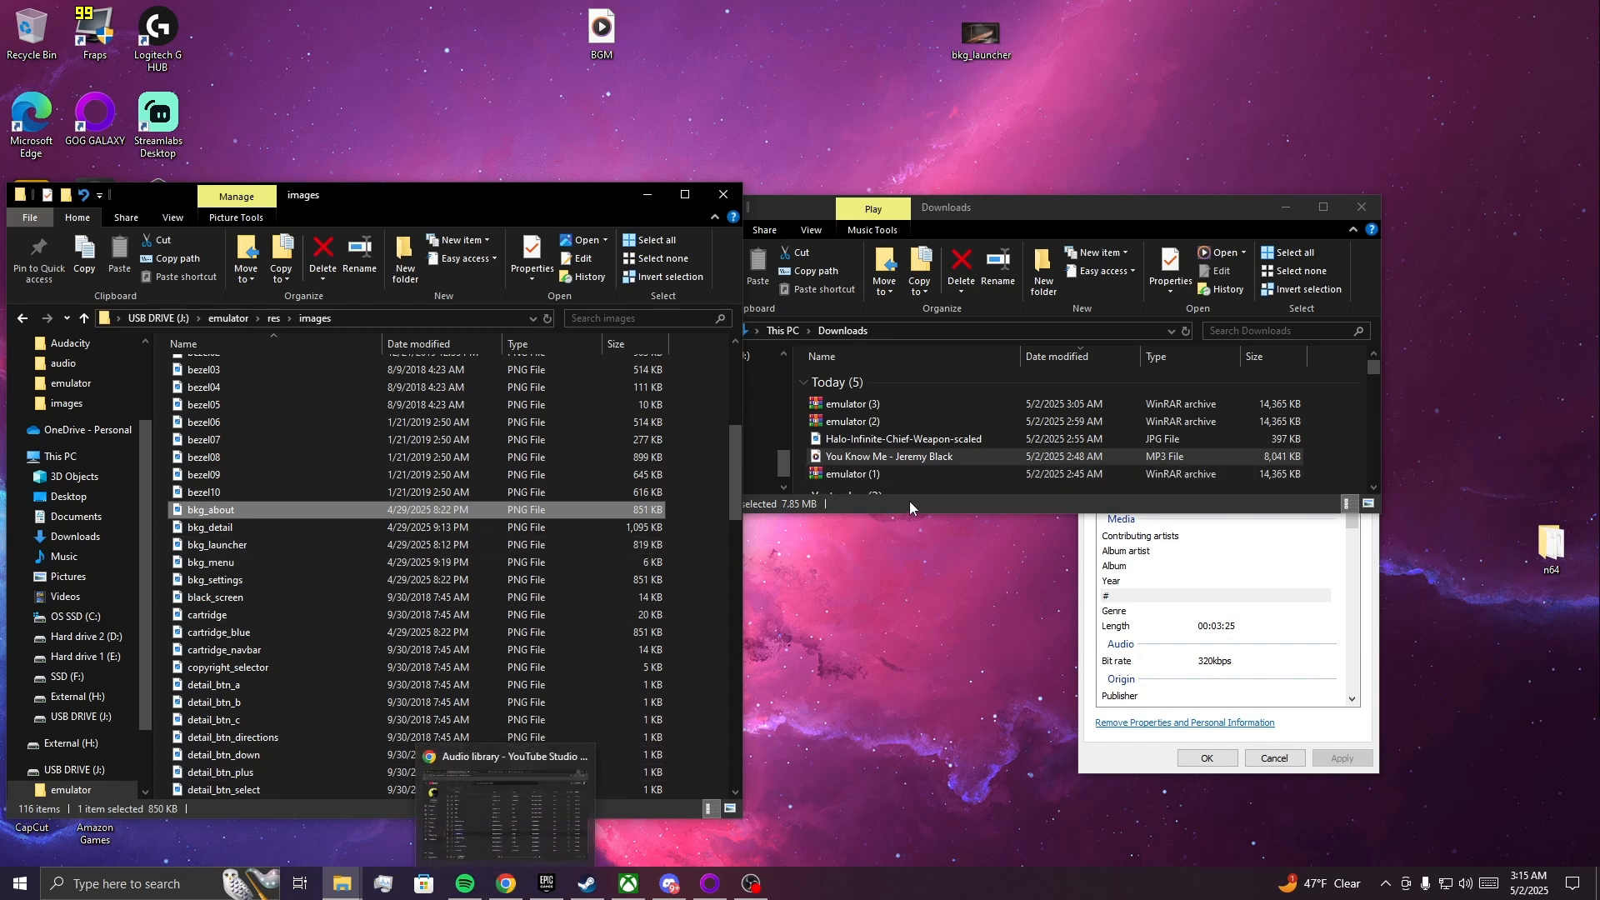
Preview the Halo-Infinite-Chief-Weapon-scaled JPG in the Downloads folder and close the viewer.
{"action": "double_click", "coordinate": [935, 439]}
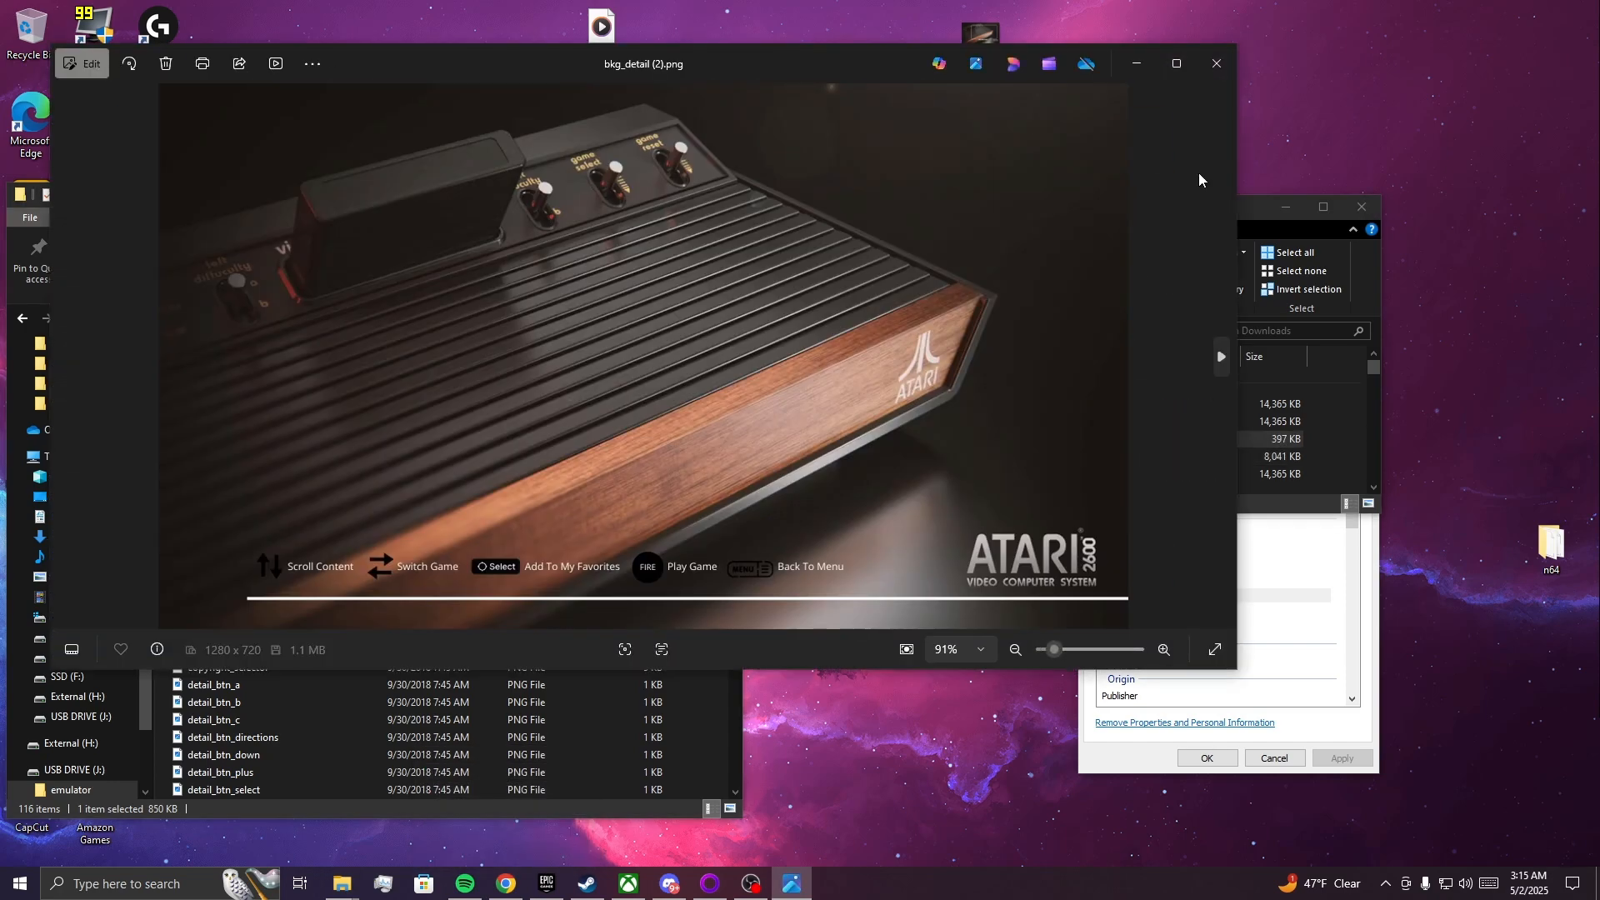
{"action": "left_click", "coordinate": [1217, 61]}
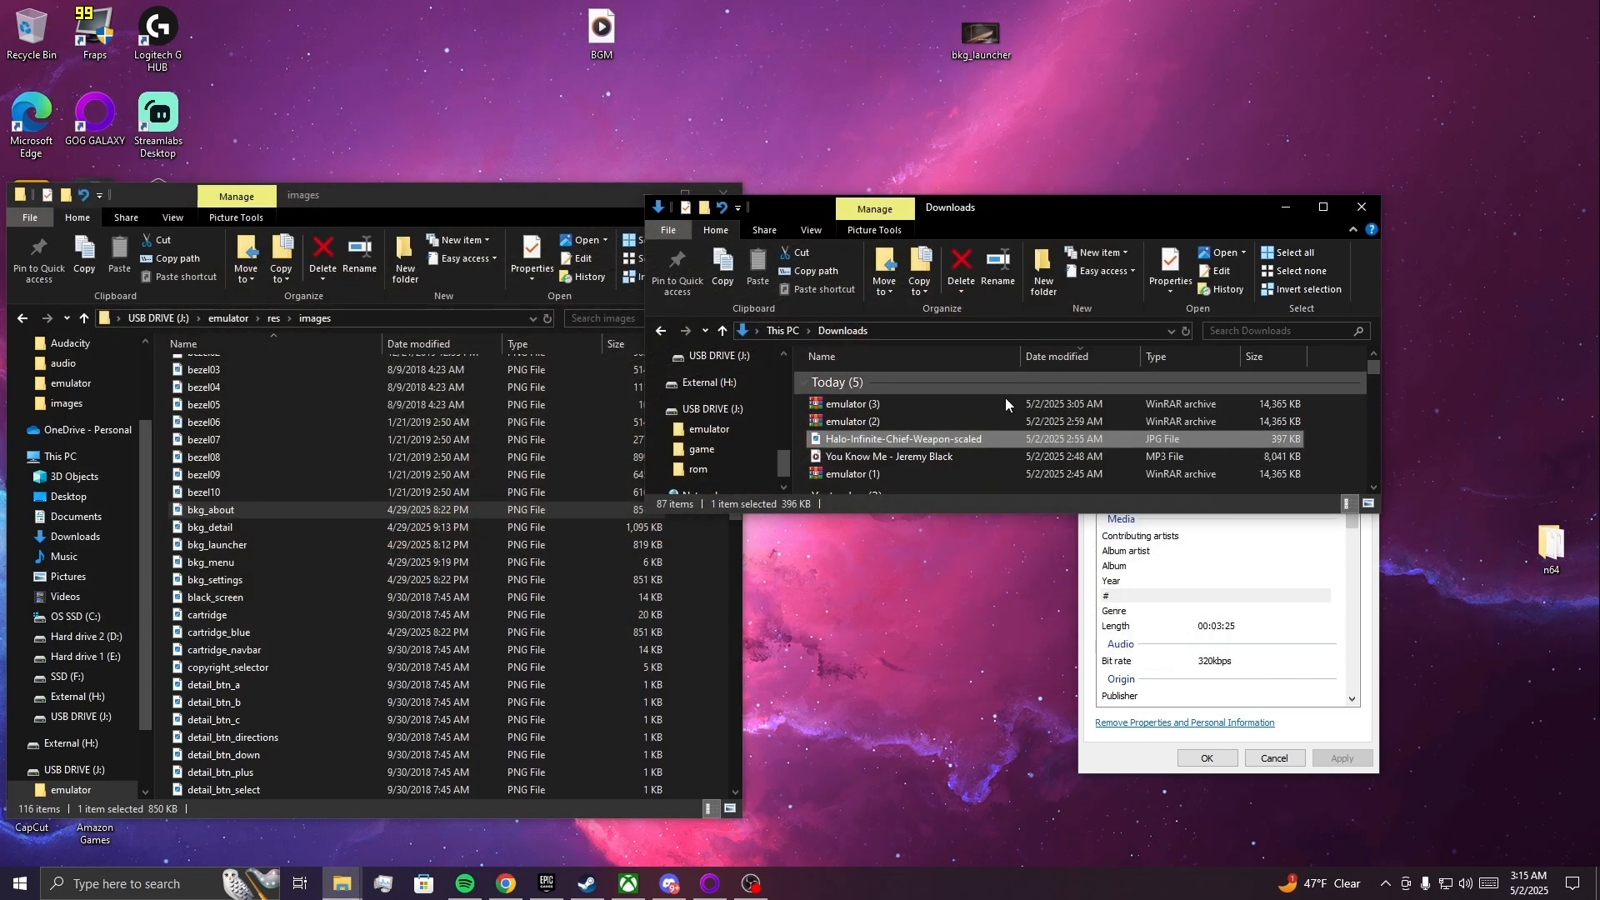
{"action": "double_click", "coordinate": [870, 444]}
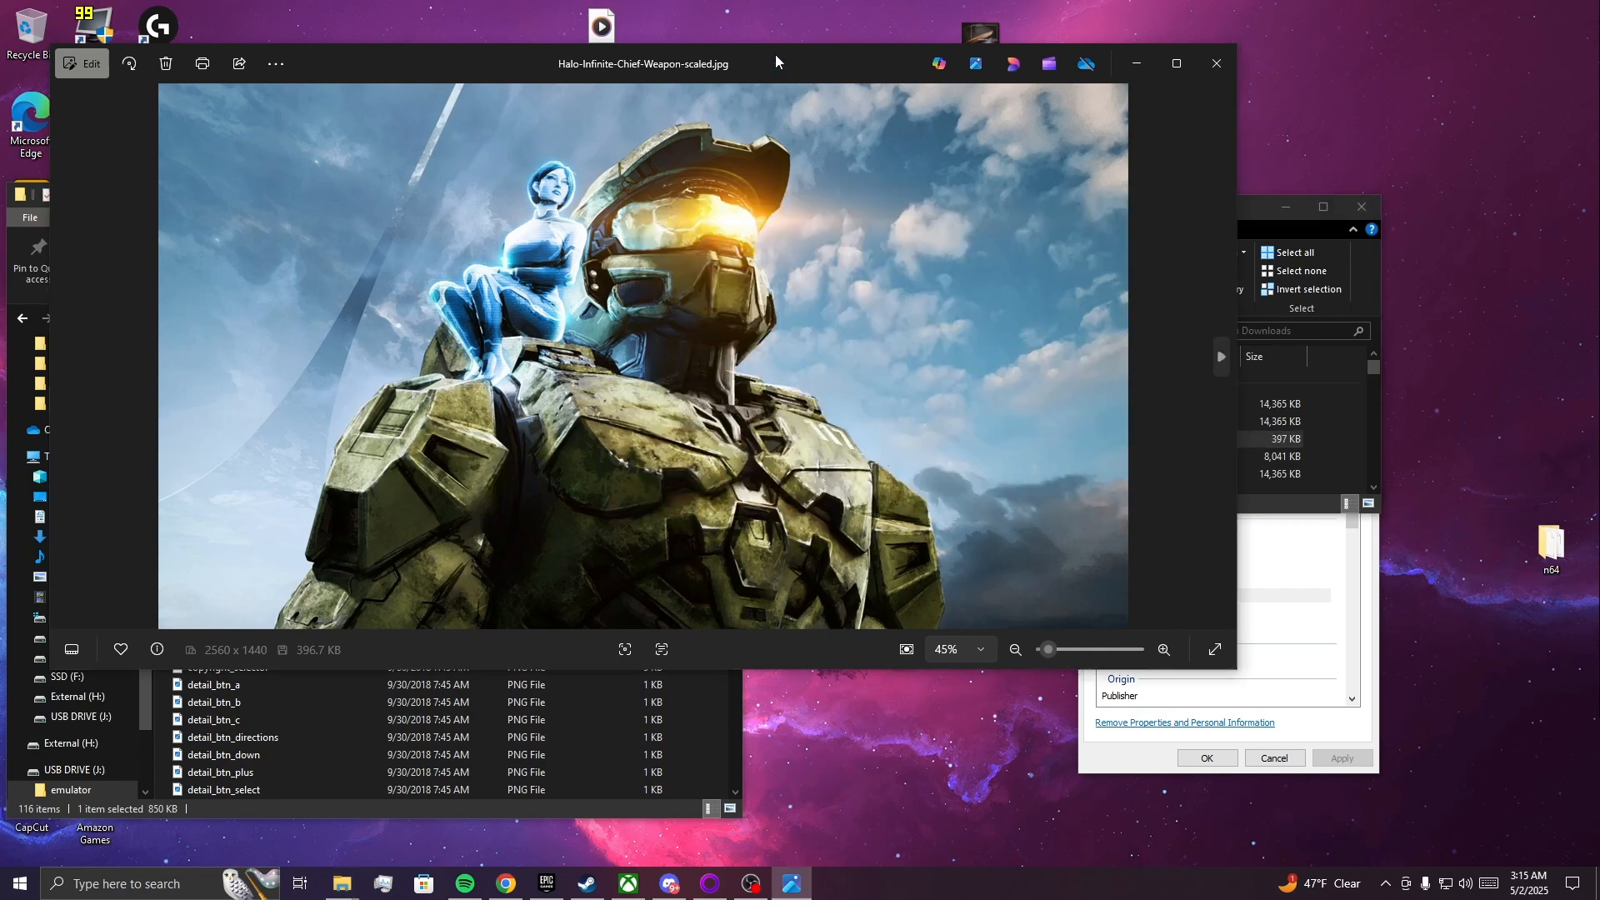
{"action": "left_click", "coordinate": [1202, 71]}
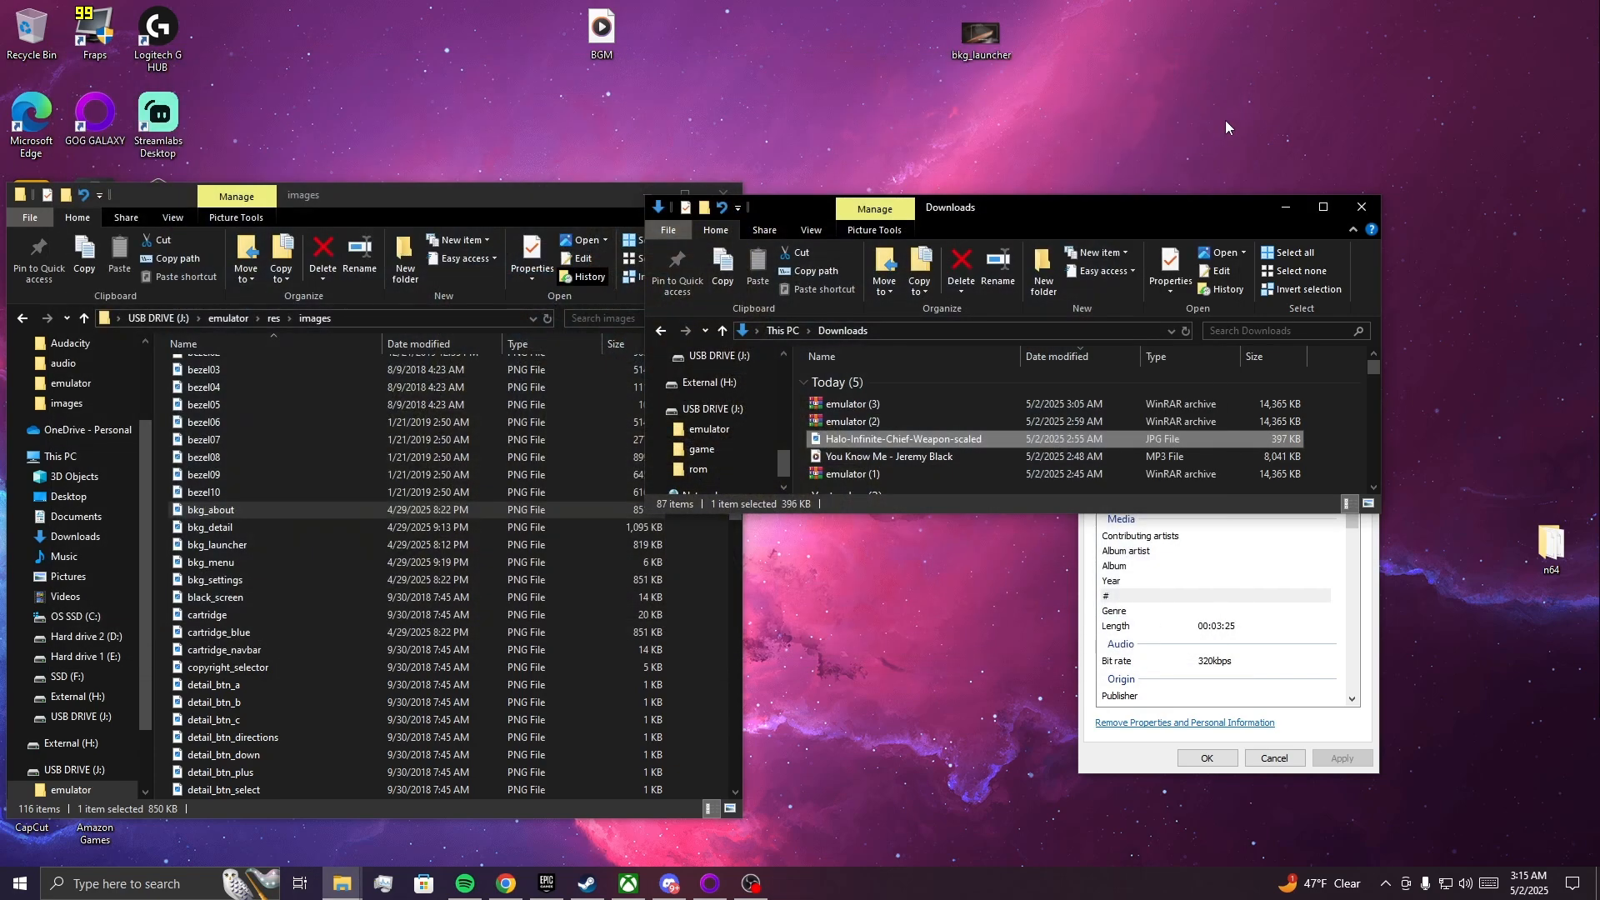
Switch to the CloudConvert JPG to PNG page in Chrome and remove the queued Halo image.
{"action": "left_click", "coordinate": [506, 884]}
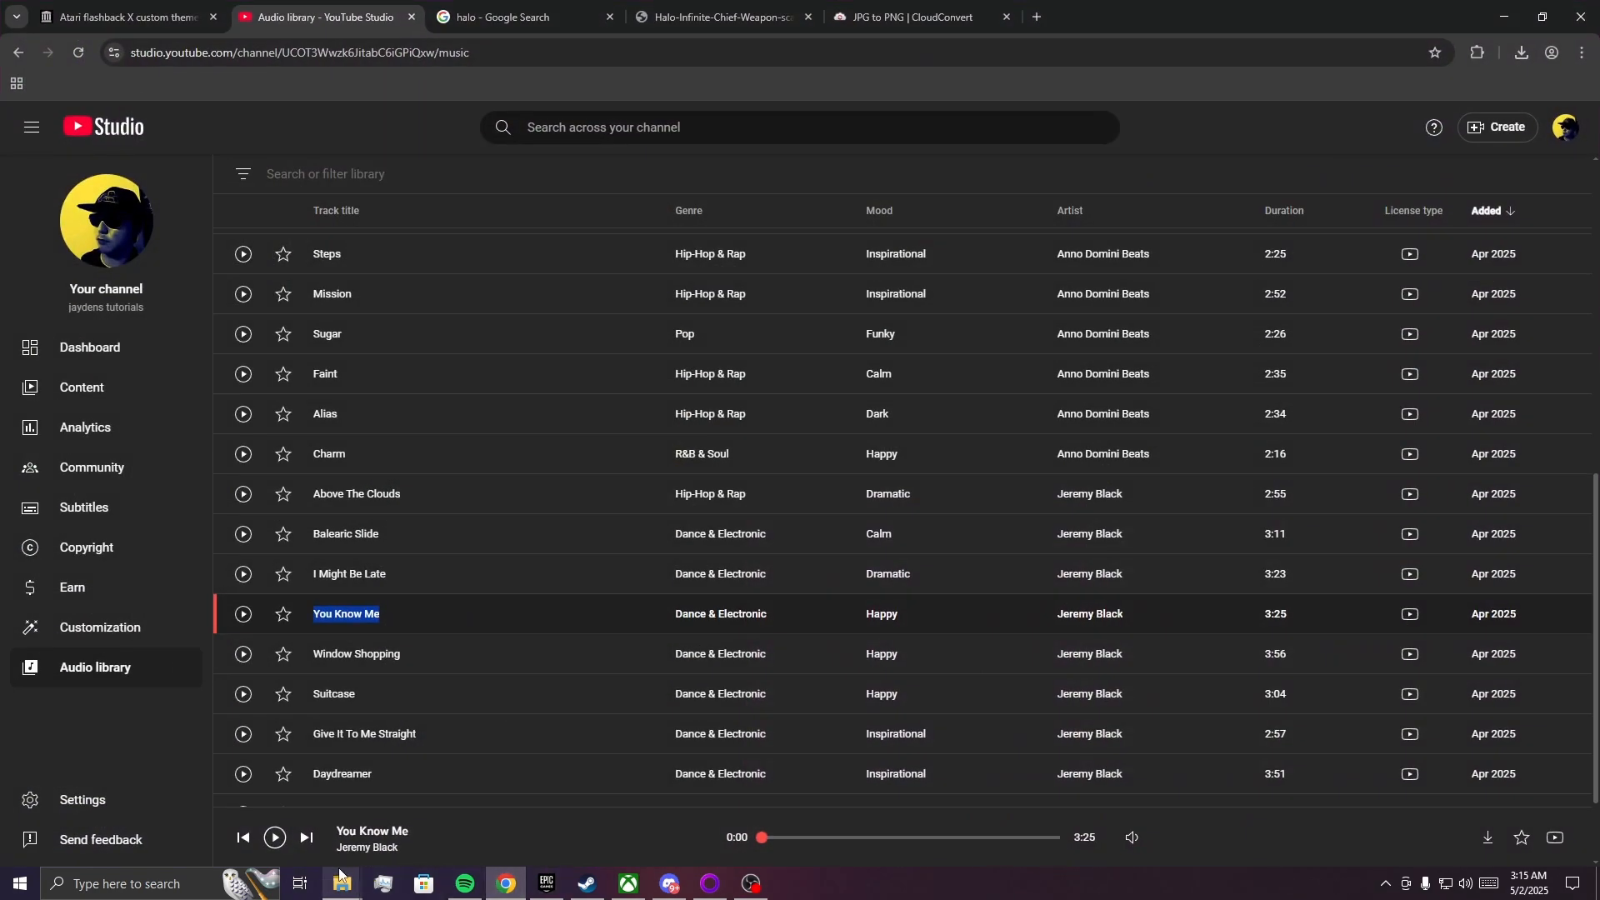
{"action": "left_click", "coordinate": [895, 23]}
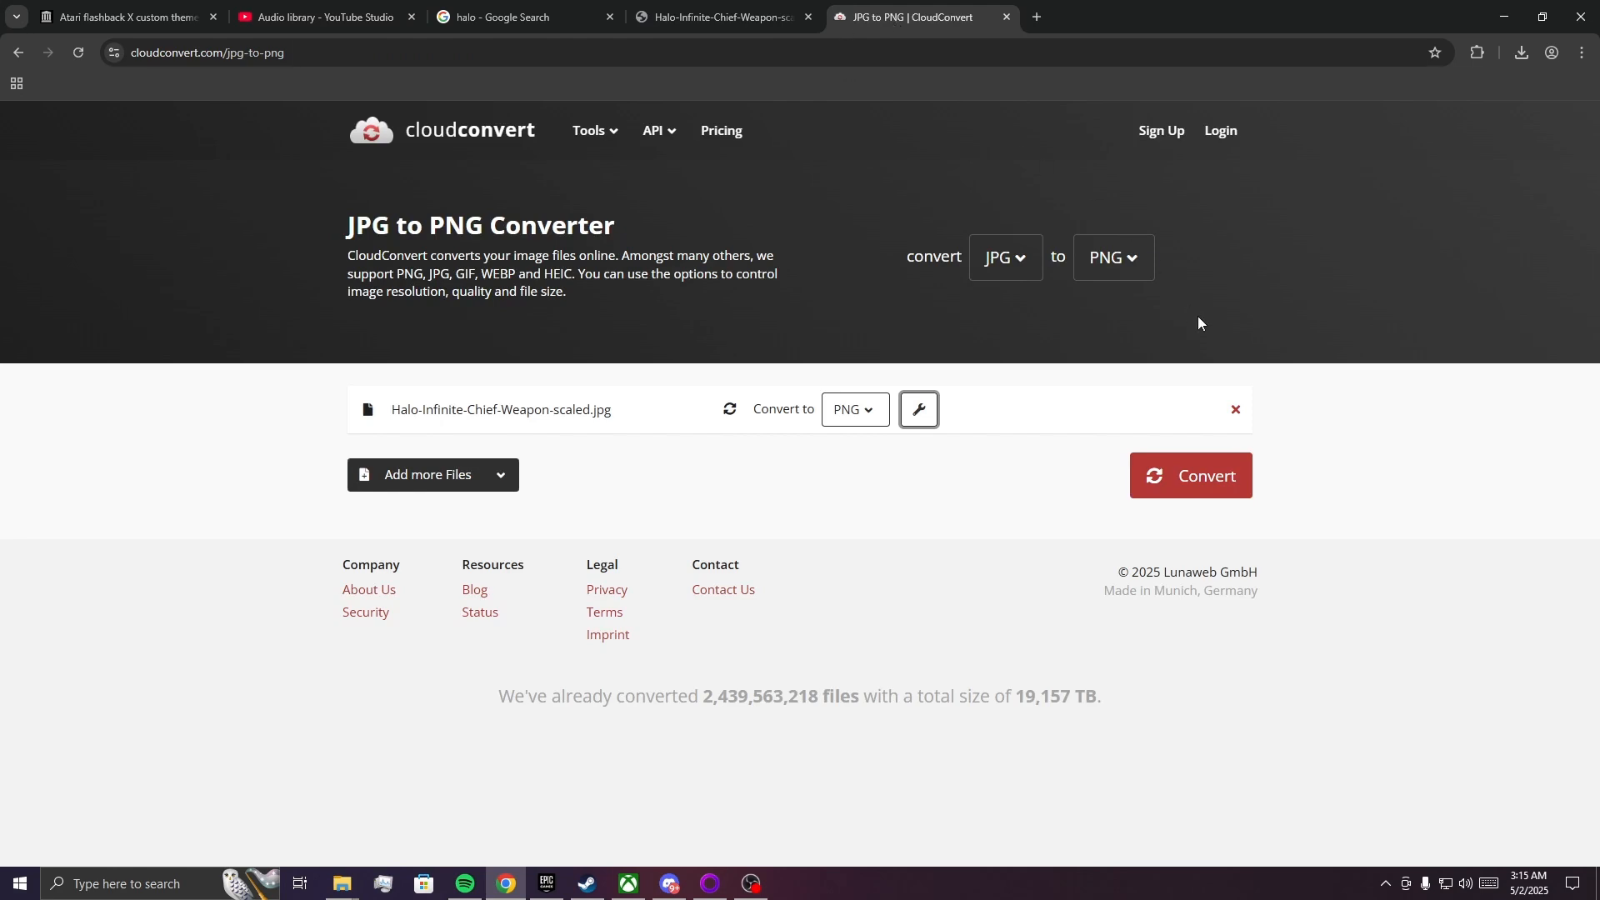
{"action": "left_click", "coordinate": [1236, 409]}
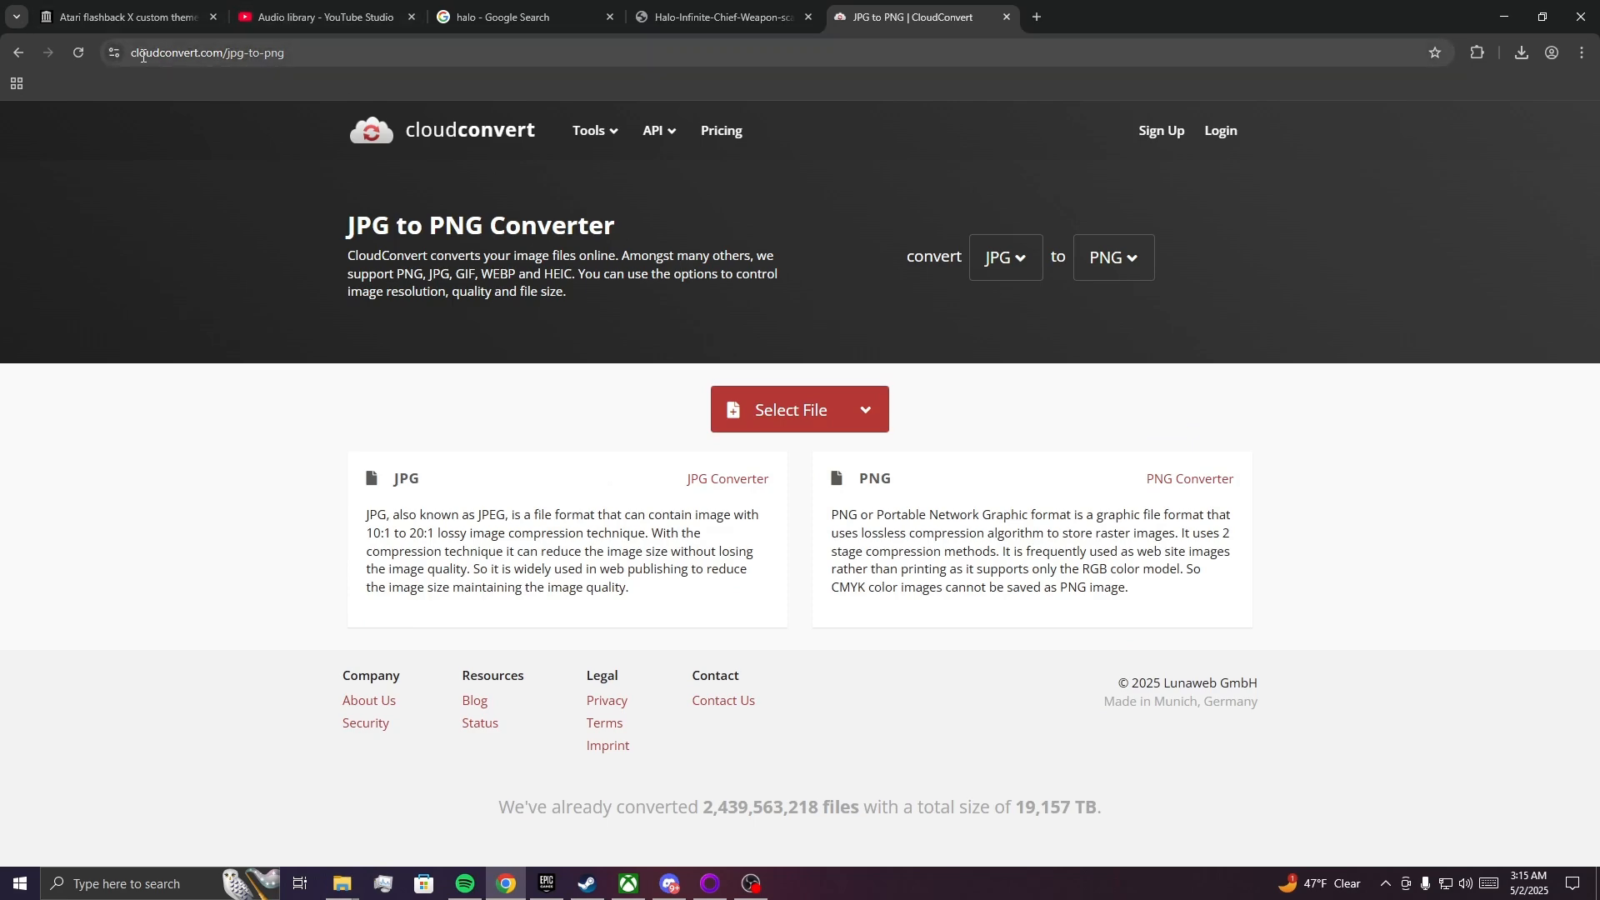
Add Halo-Infinite-Chief-Weapon-scaled.jpg from the Downloads folder to the CloudConvert JPG to PNG converter.
{"action": "left_click", "coordinate": [342, 883]}
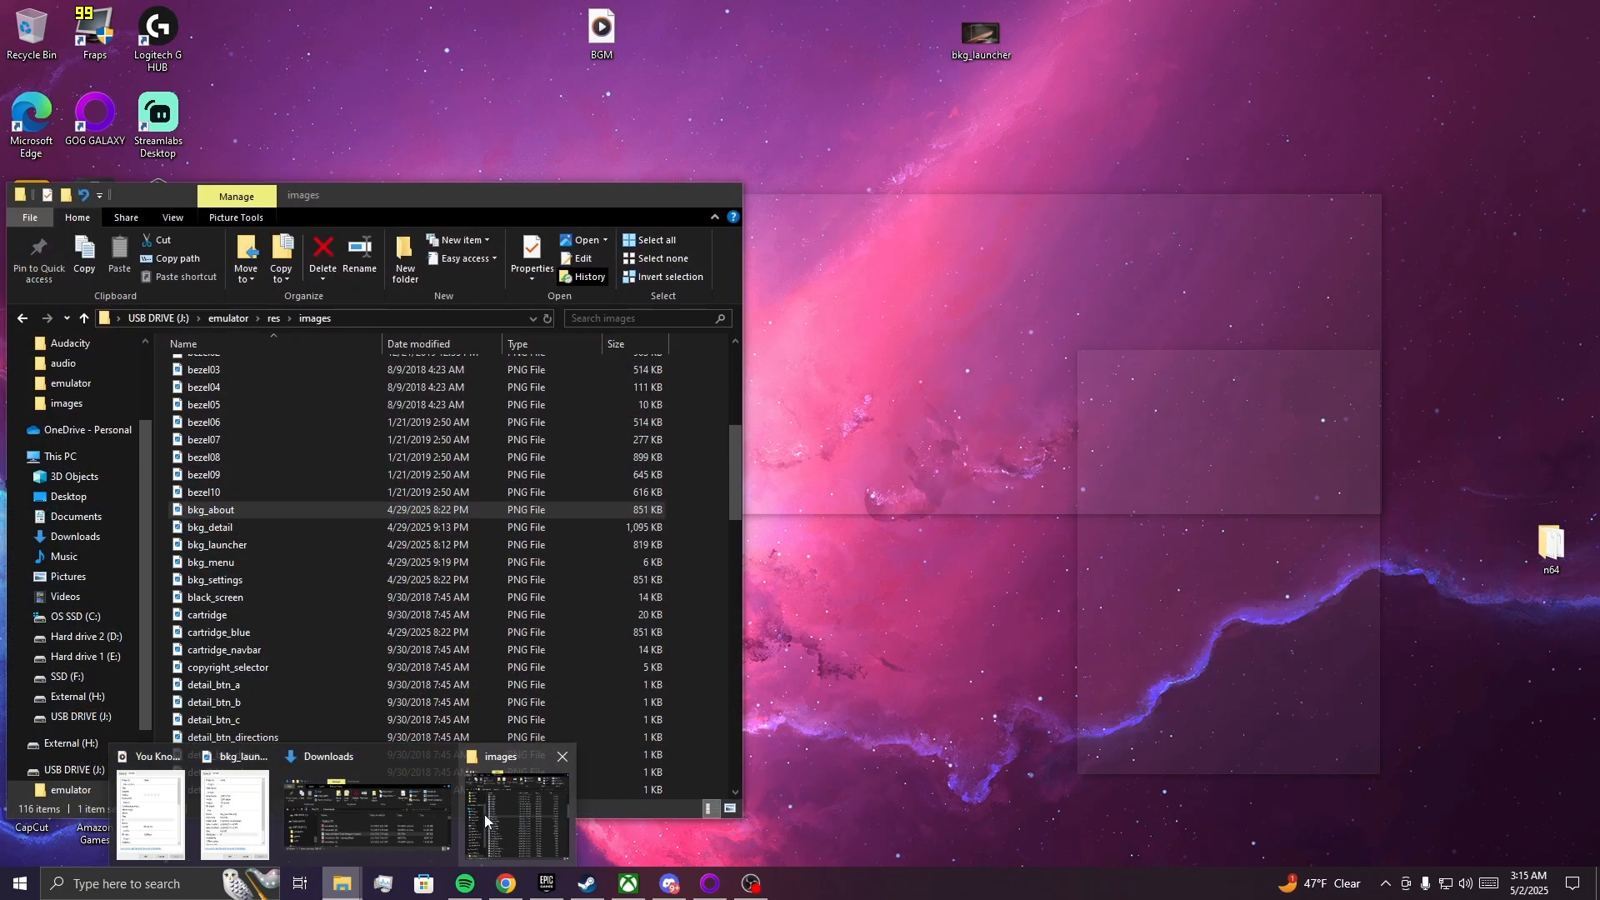
{"action": "left_click", "coordinate": [483, 813]}
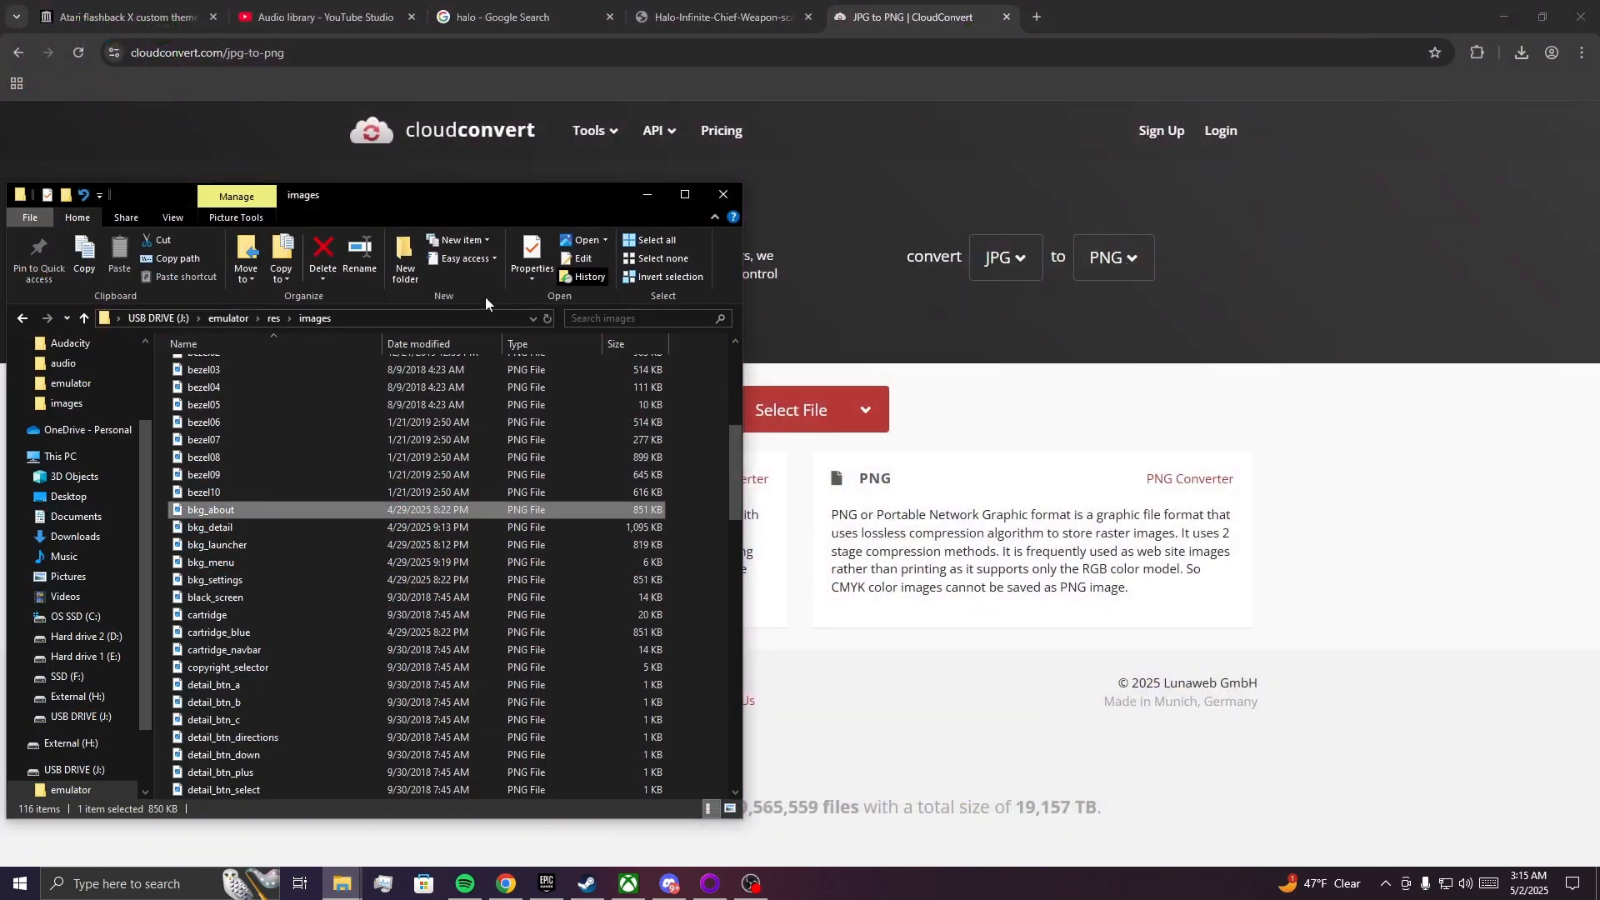
{"action": "mouse_move", "coordinate": [342, 883]}
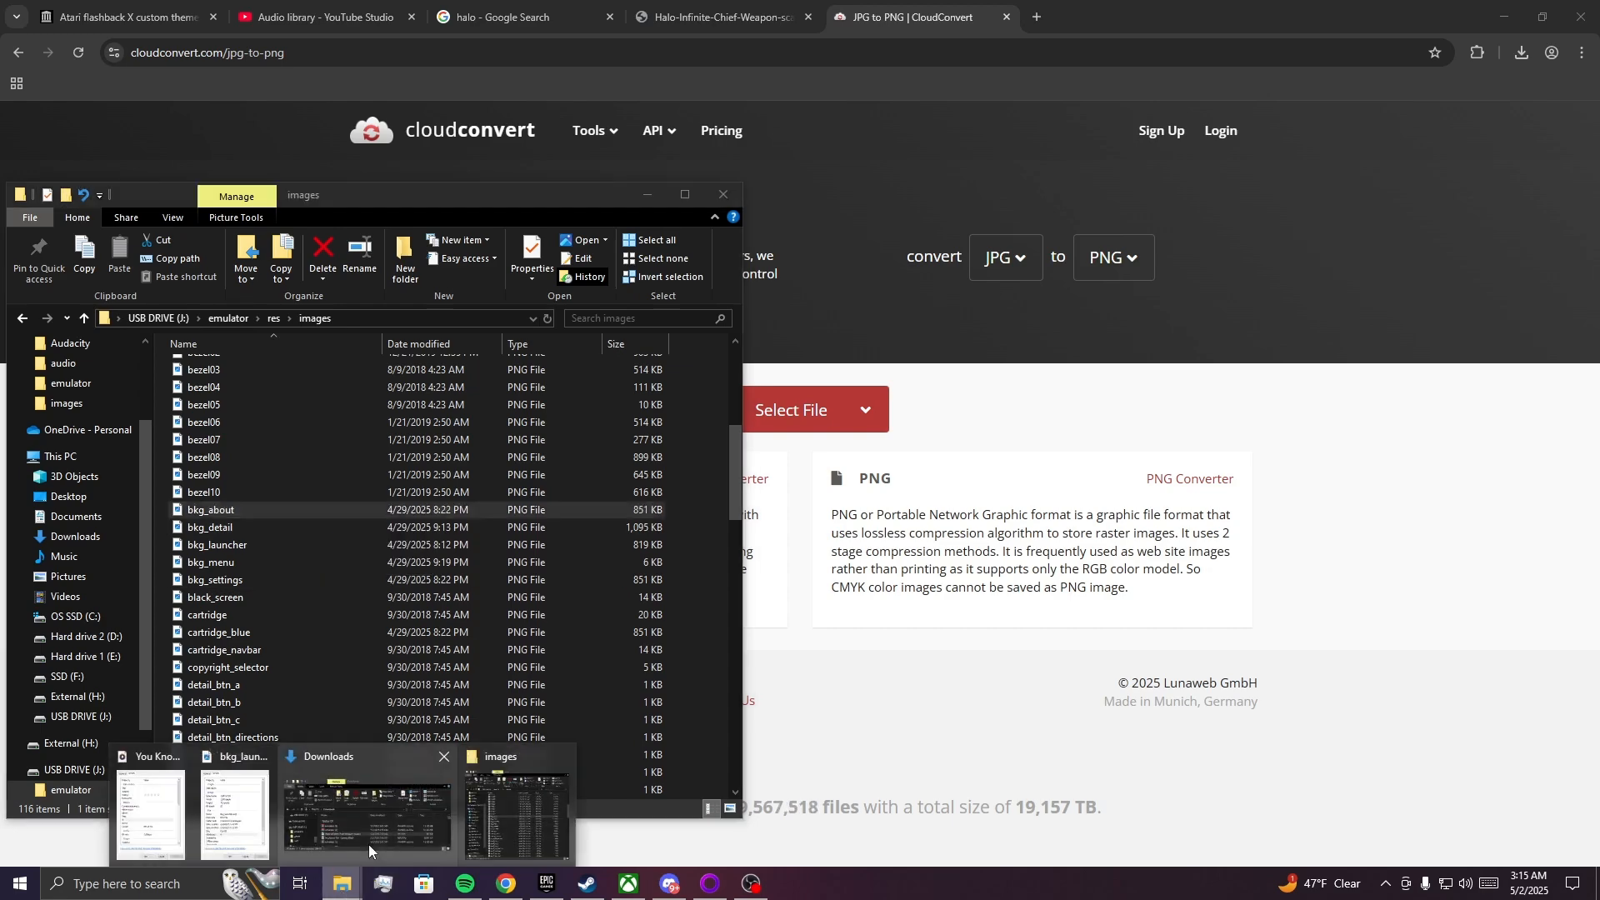
{"action": "left_click", "coordinate": [366, 830]}
{"action": "left_click_drag", "start_coordinate": [838, 440], "coordinate": [1165, 256]}
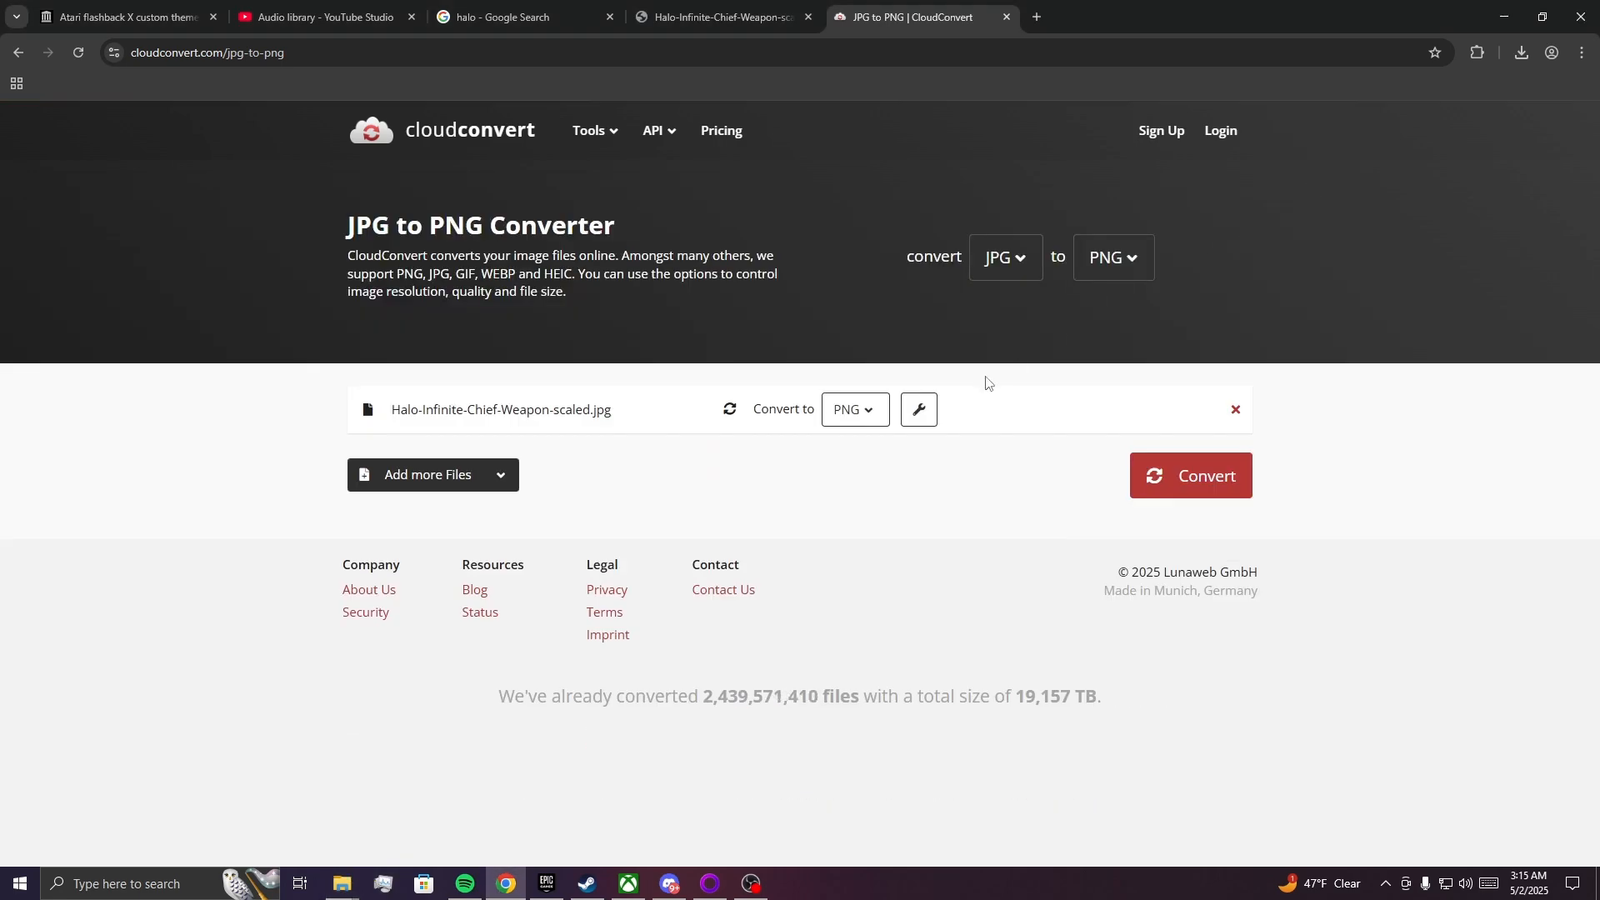
Check the dimensions of bkg_about in its file properties, and clear the folder windows off the converter page.
{"action": "mouse_move", "coordinate": [342, 883]}
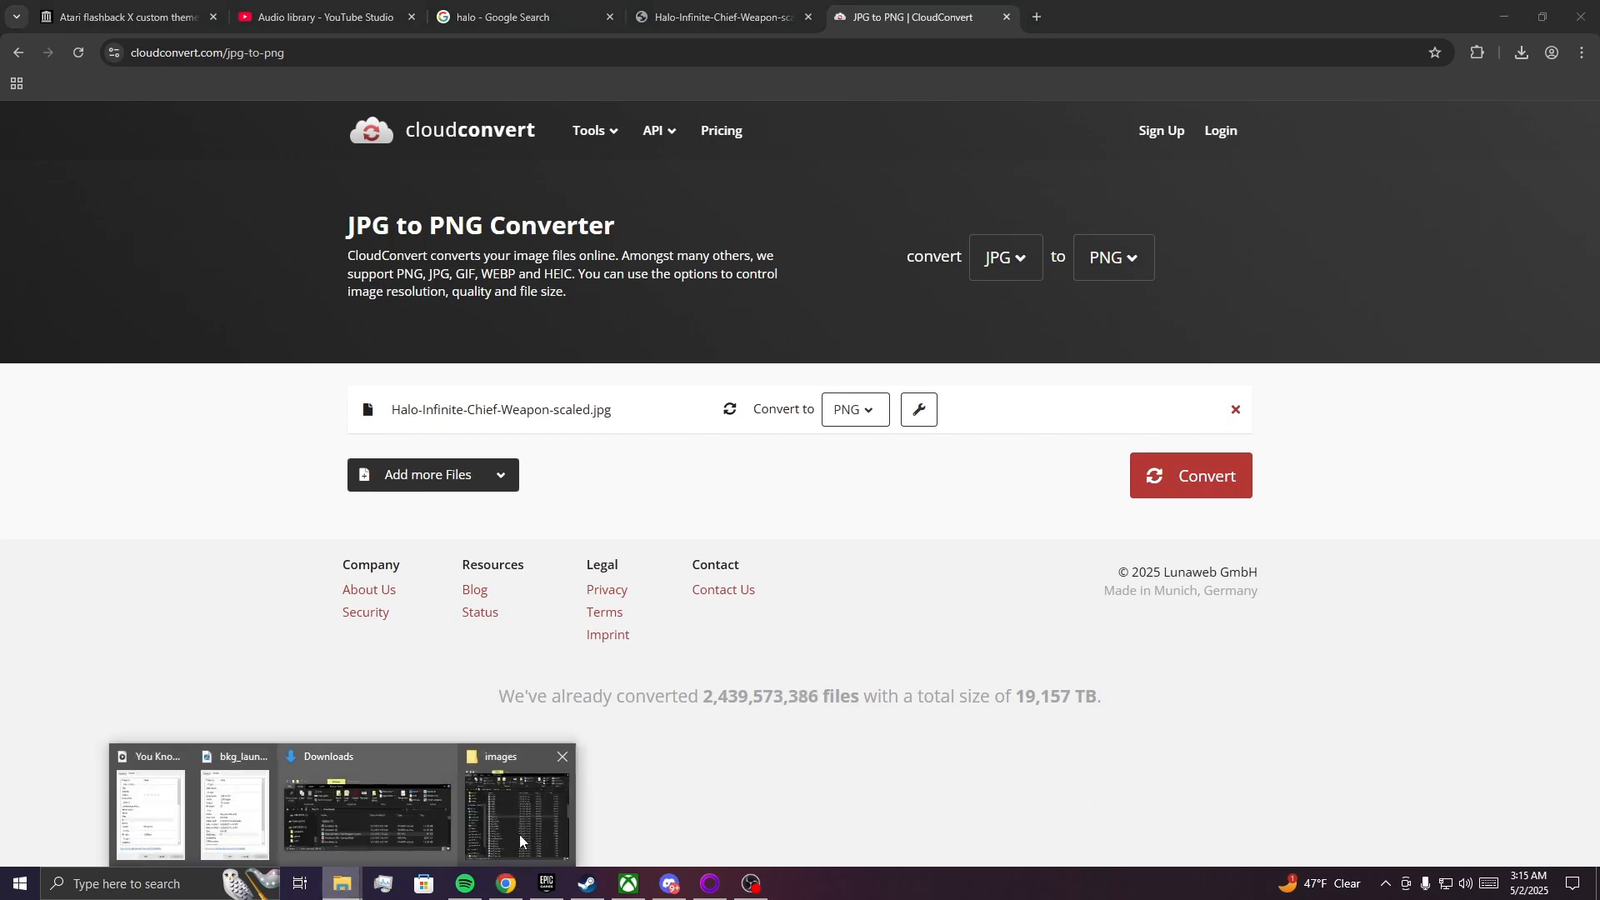
{"action": "left_click", "coordinate": [290, 810]}
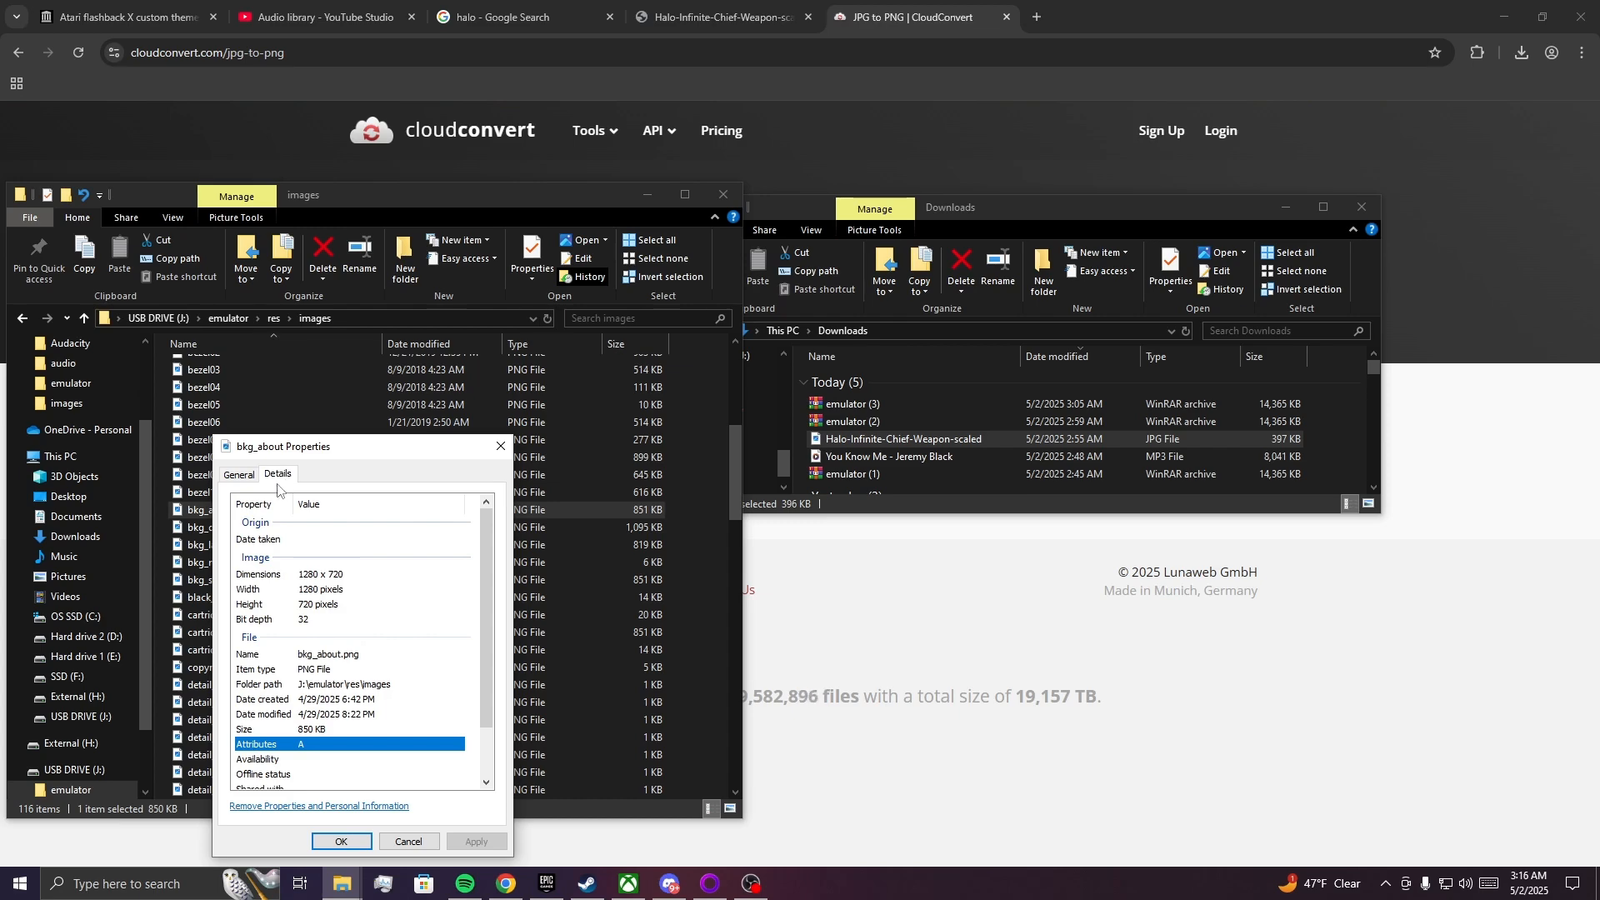
{"action": "left_click", "coordinate": [501, 446]}
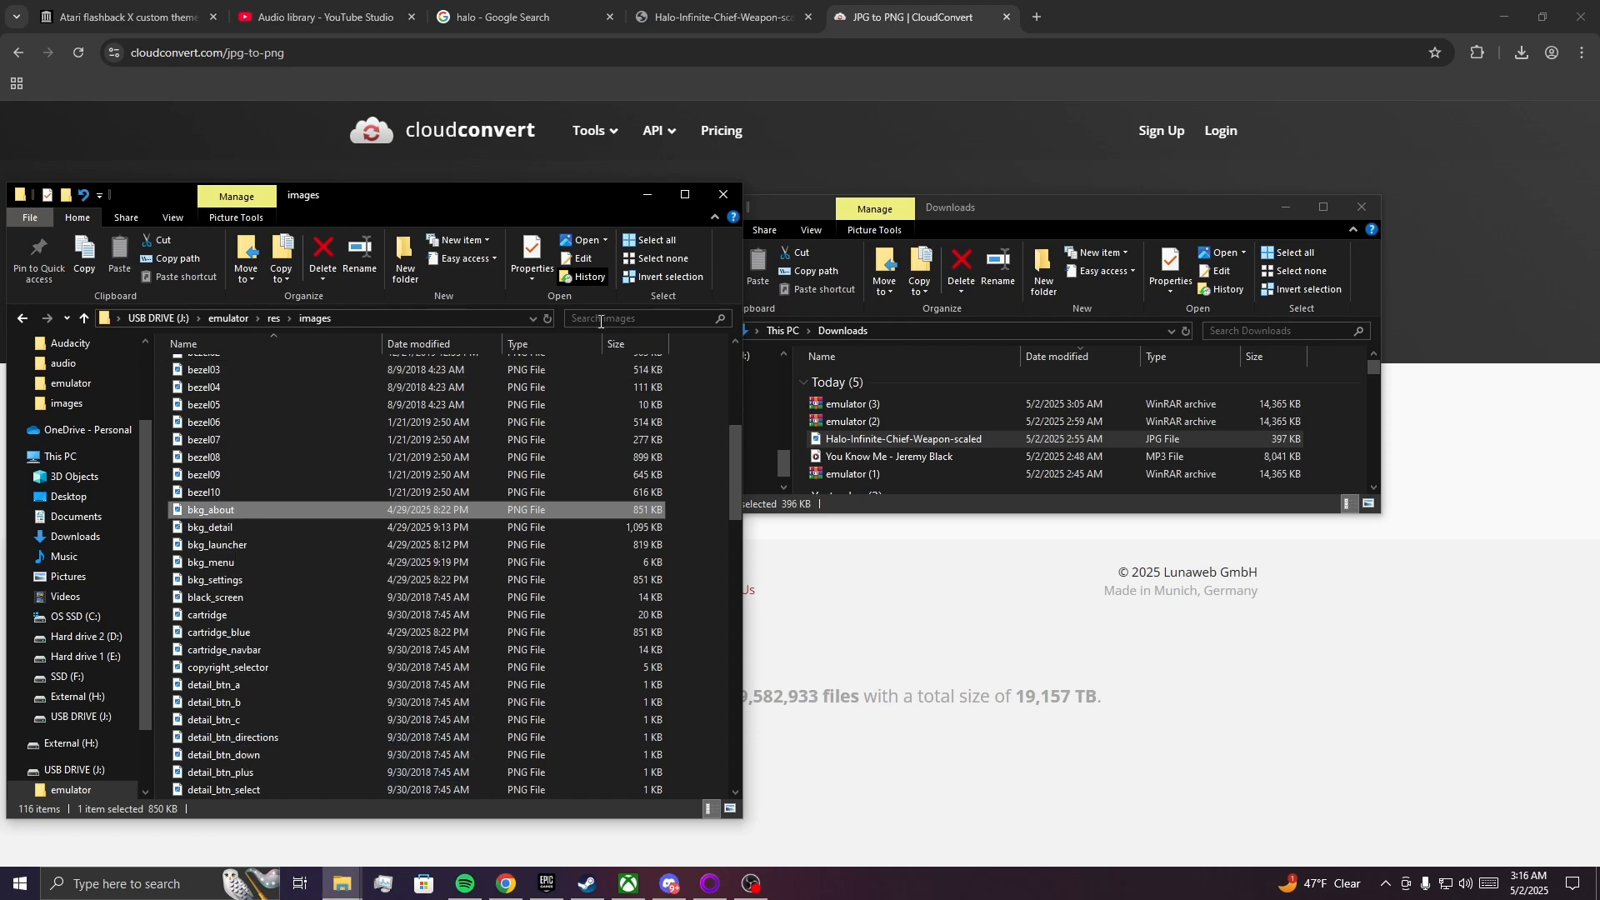
{"action": "left_click", "coordinate": [723, 193]}
{"action": "left_click", "coordinate": [1287, 204]}
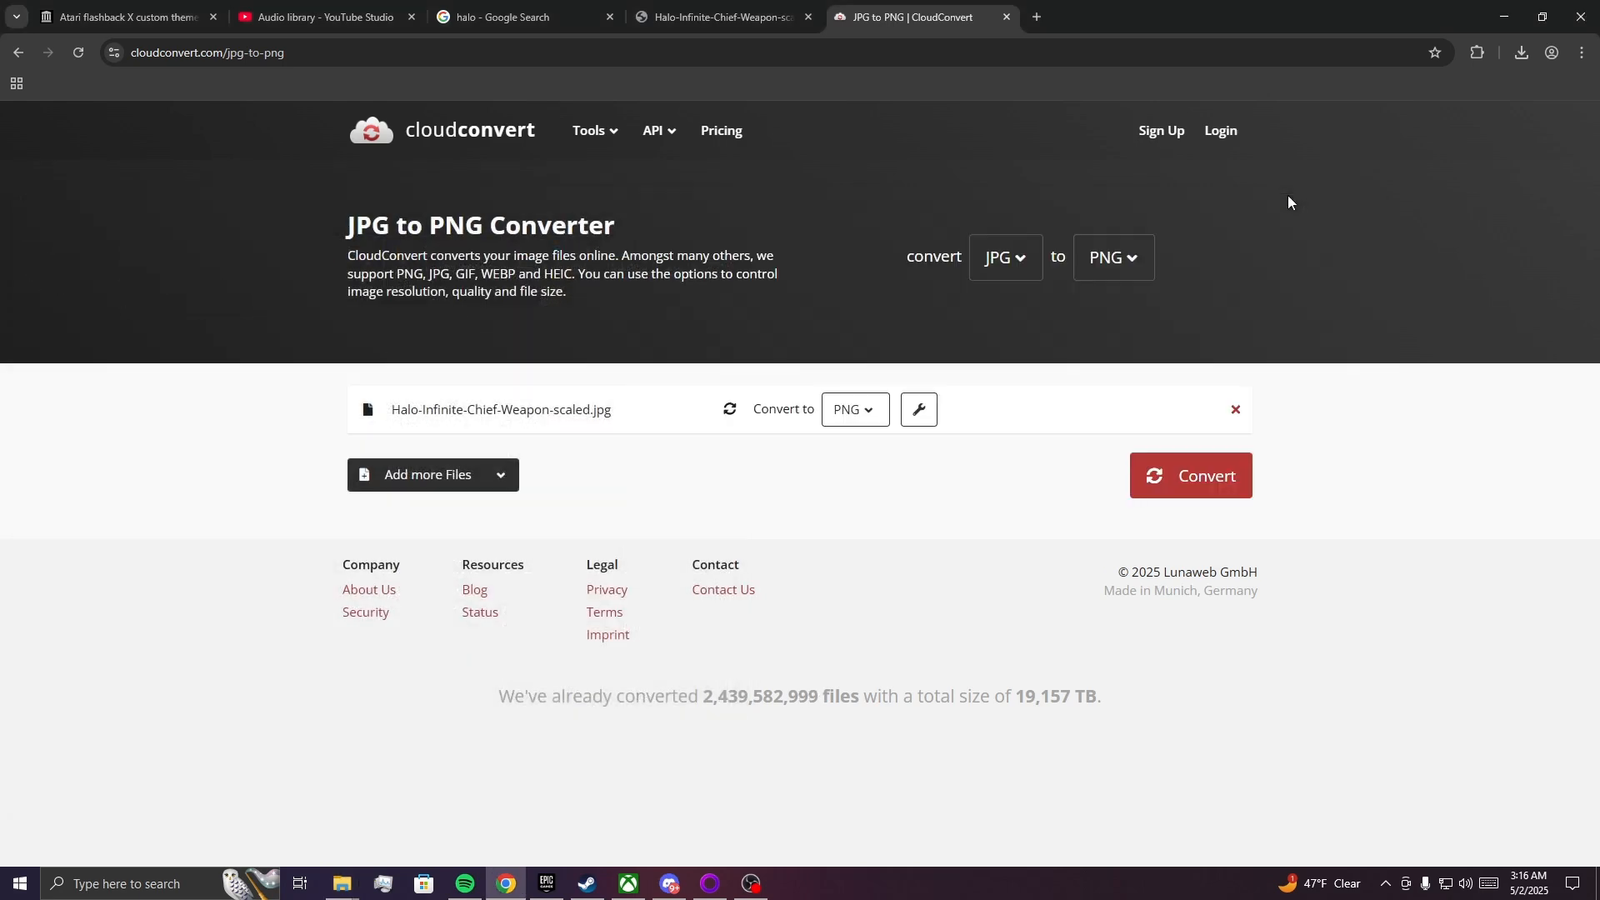
Set the Halo image's conversion to PNG with an output width of 1280 and height of 720 pixels.
{"action": "left_click", "coordinate": [851, 424]}
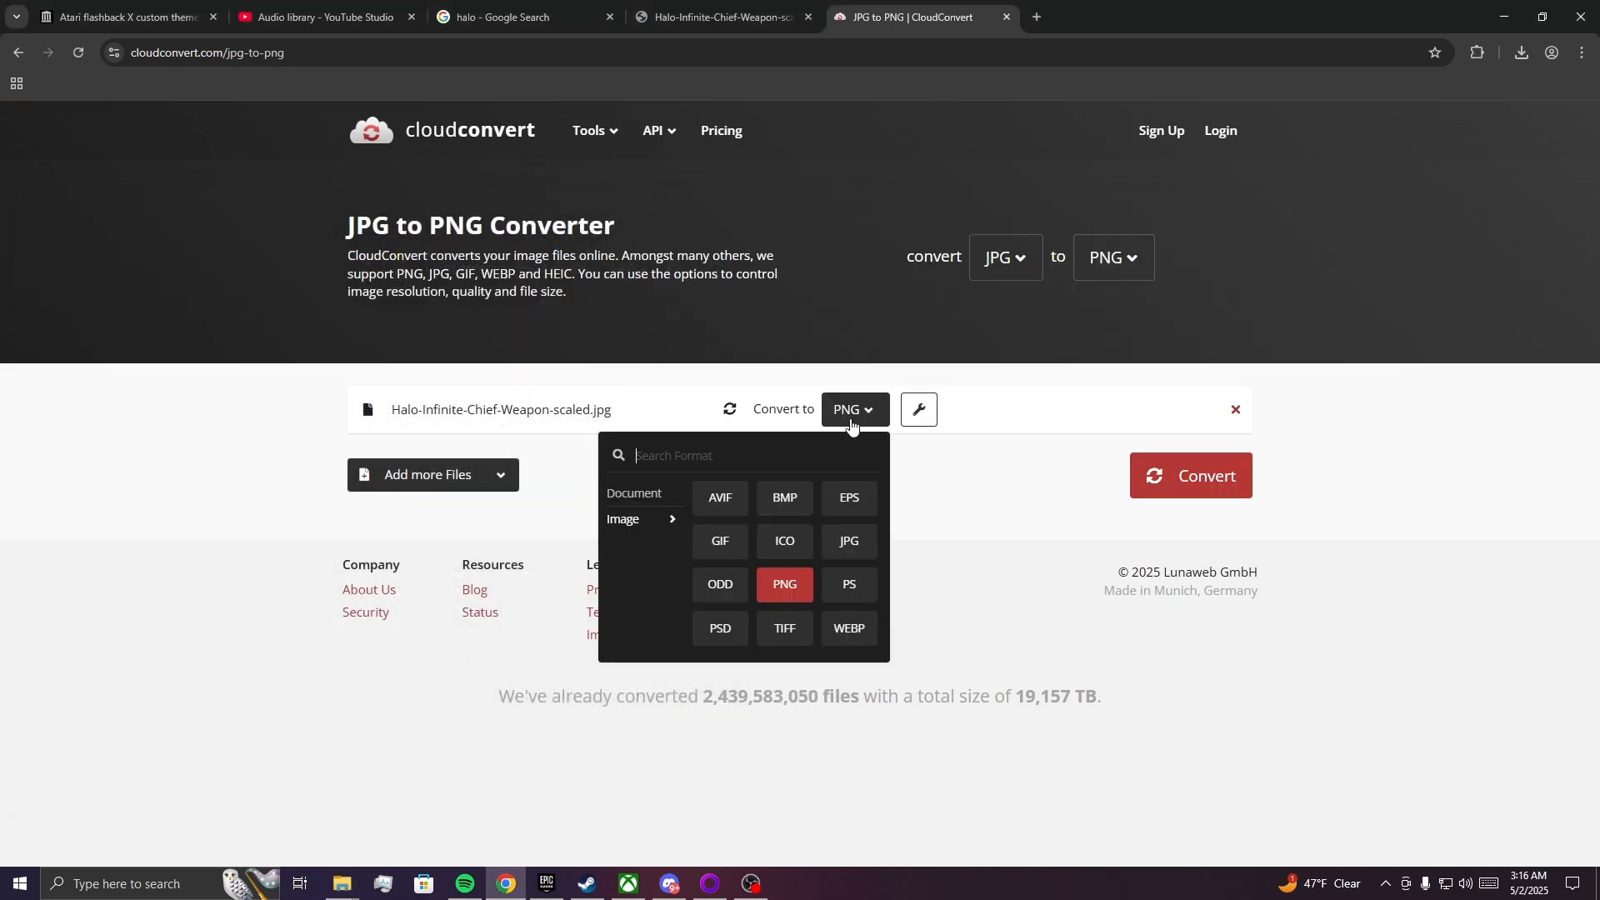
{"action": "left_click", "coordinate": [797, 593]}
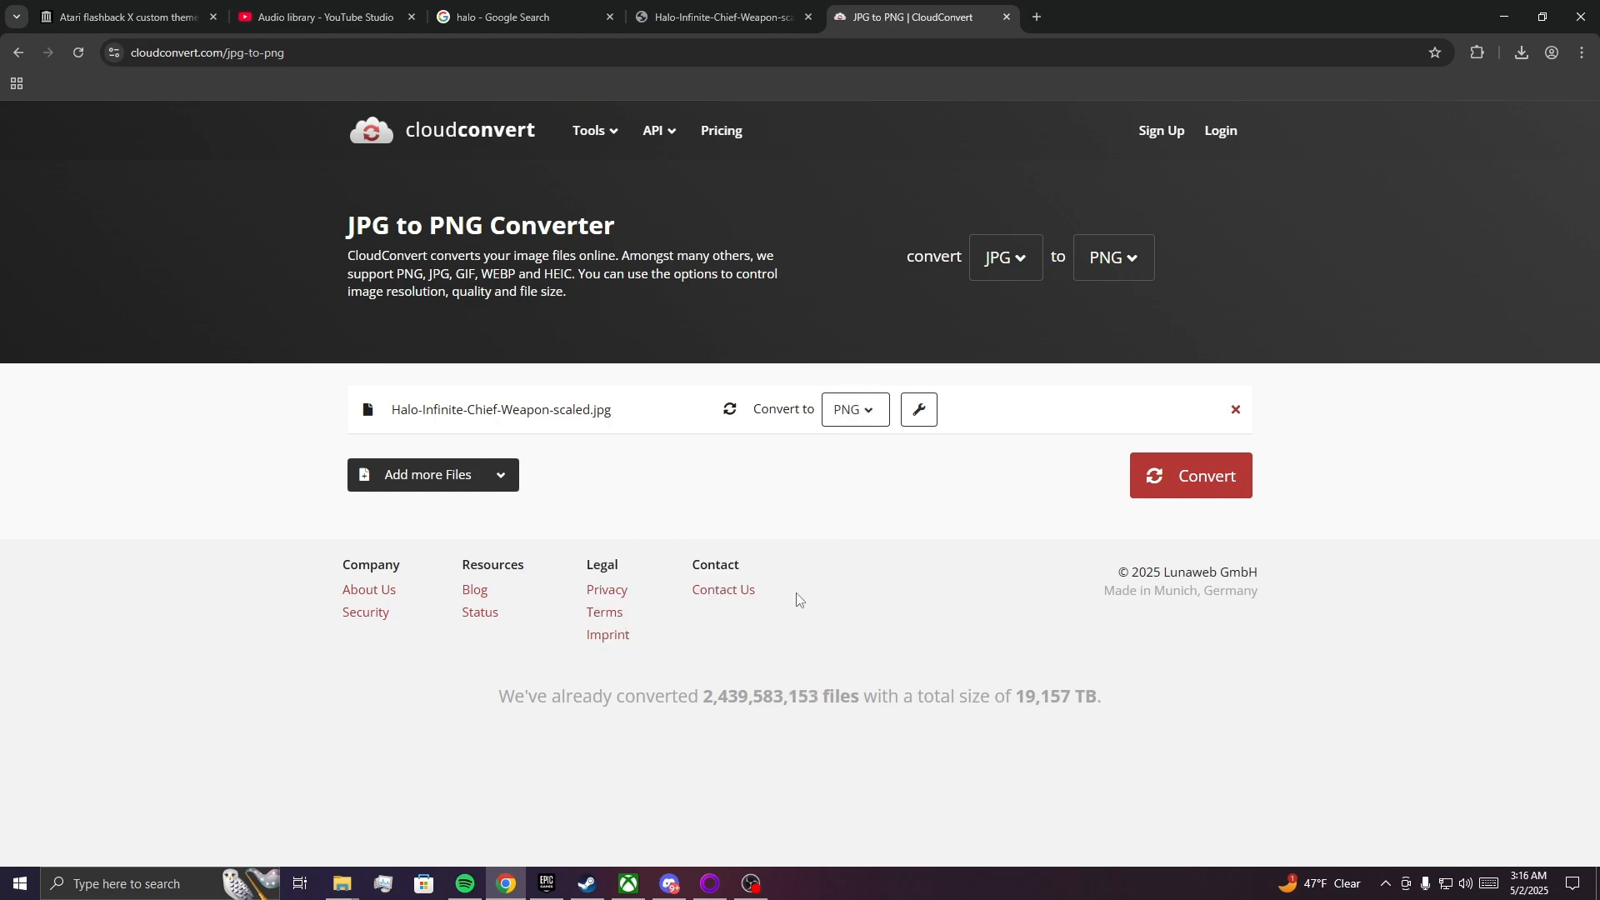
{"action": "left_click", "coordinate": [921, 414]}
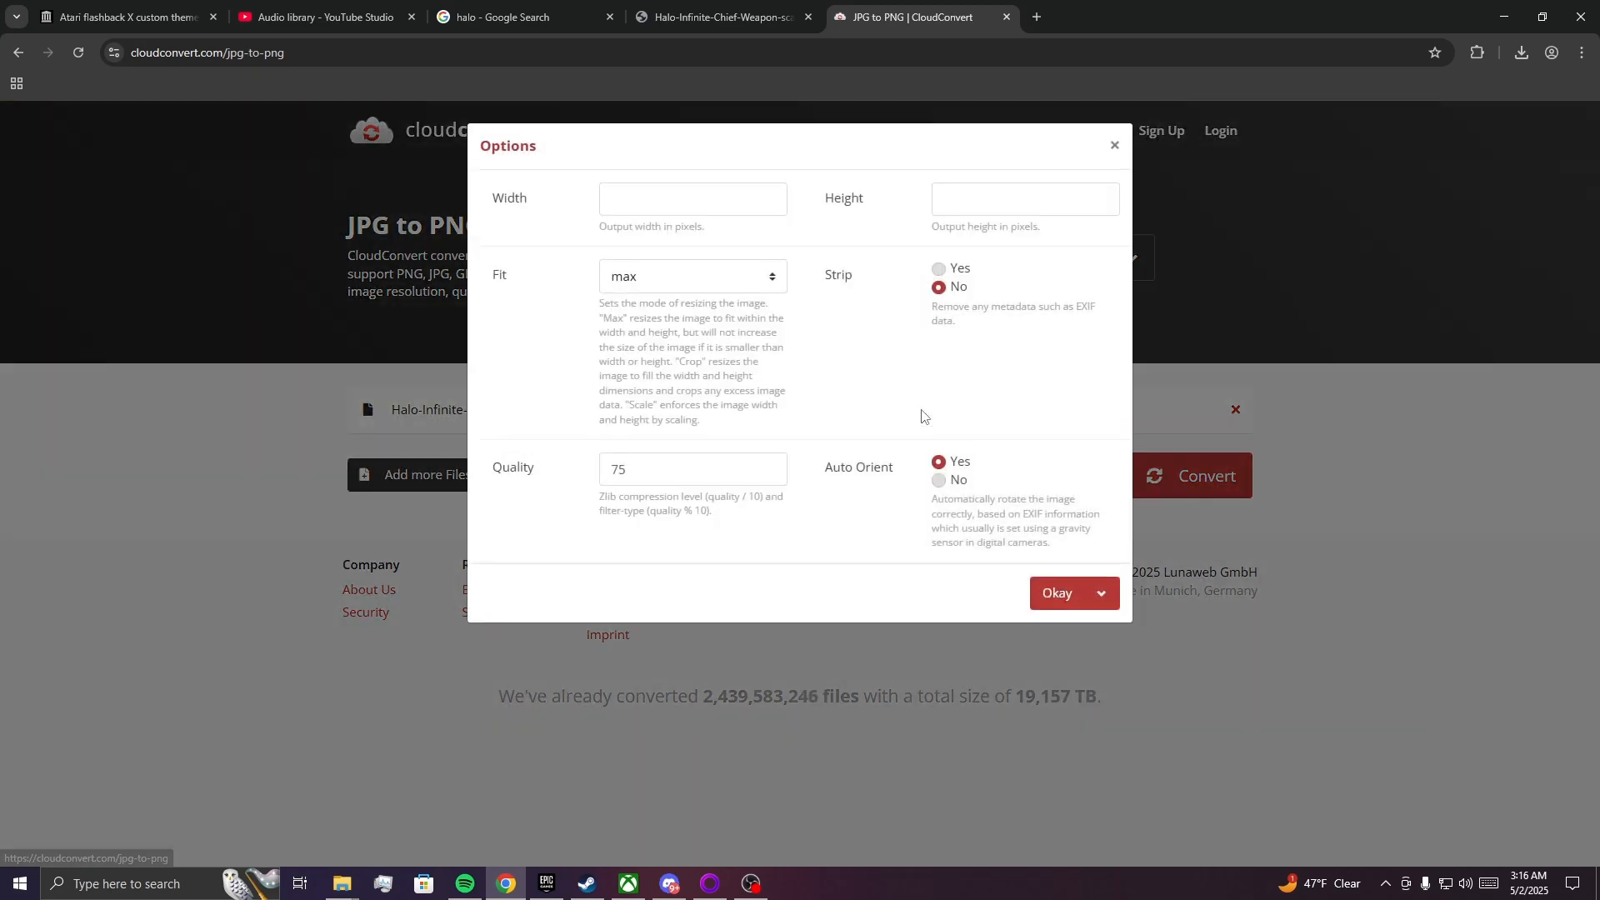
{"action": "left_click", "coordinate": [705, 197]}
{"action": "type", "text": "1280"}
{"action": "left_click", "coordinate": [947, 198]}
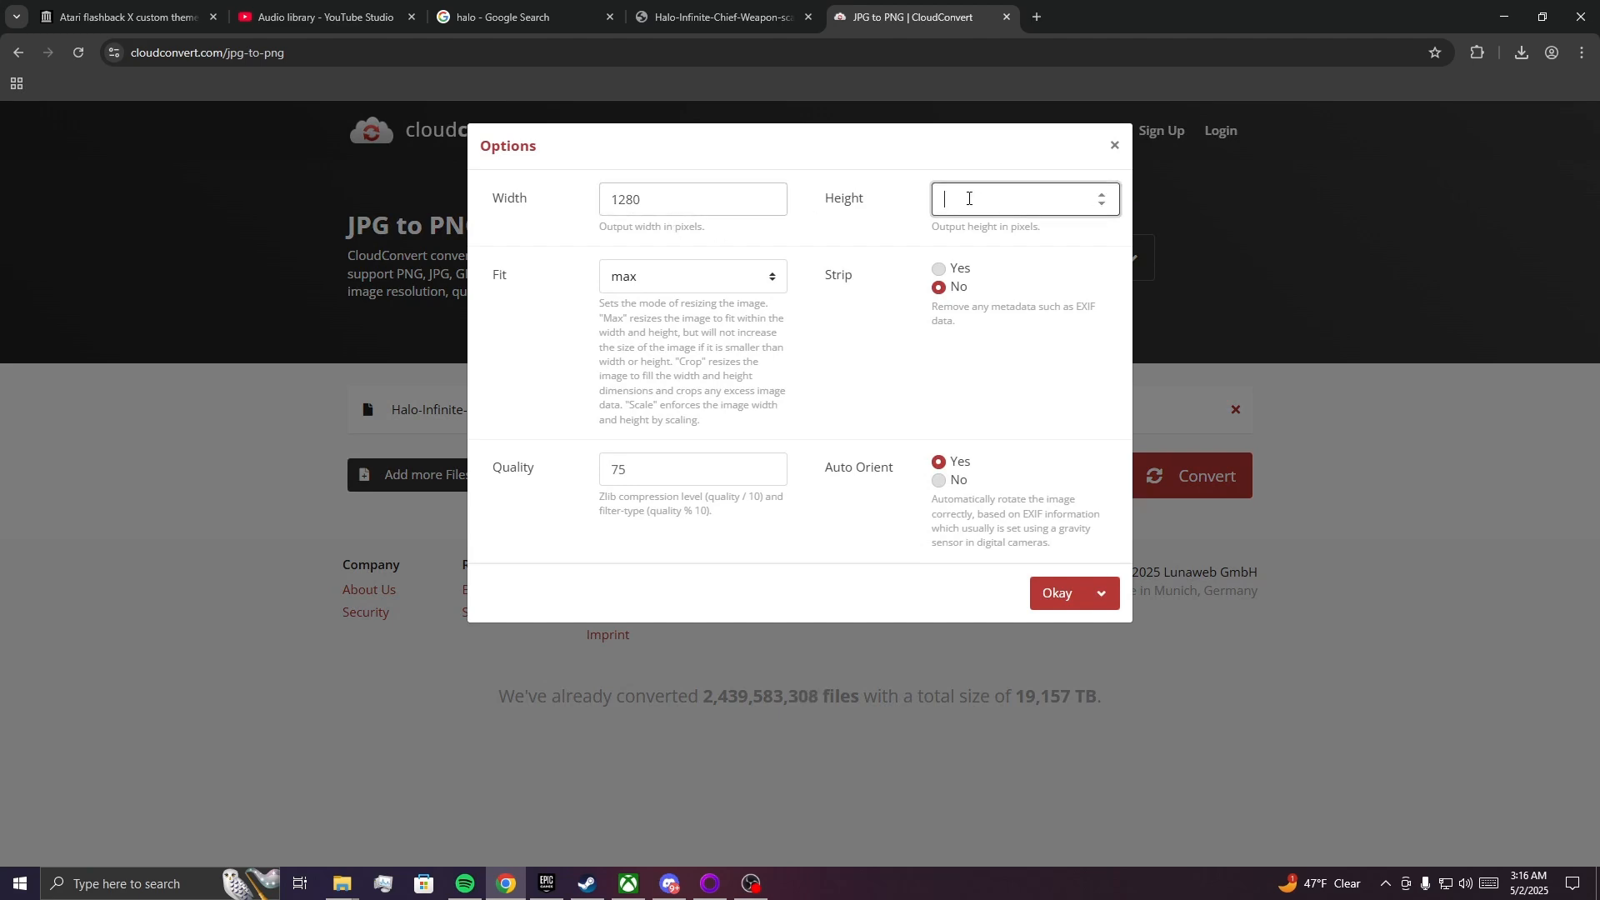
{"action": "type", "text": "720"}
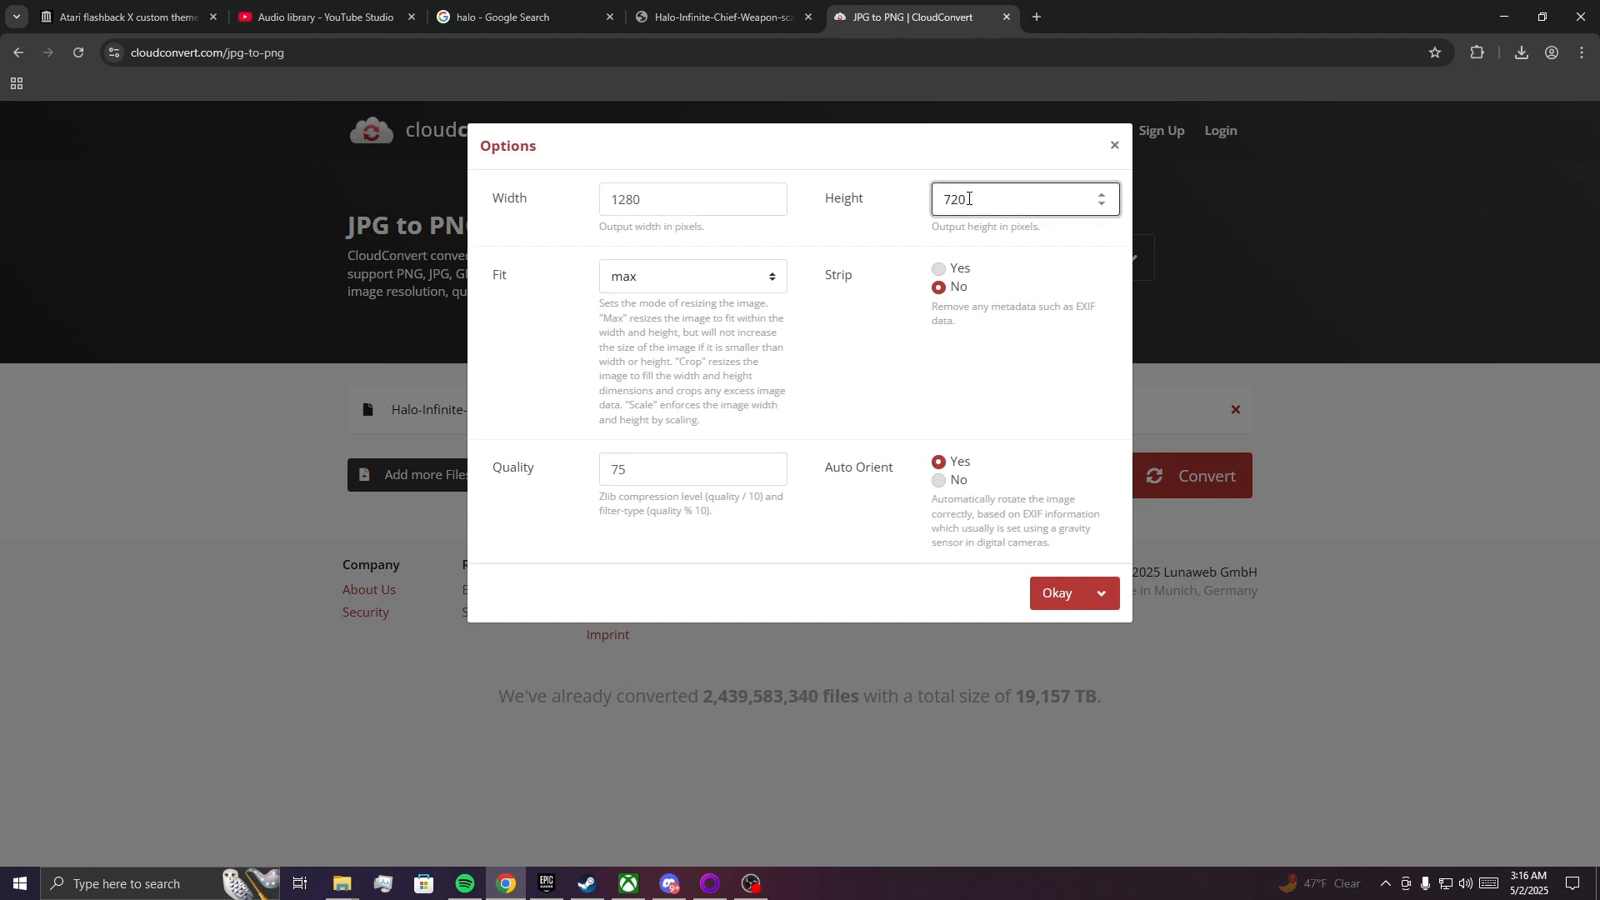
{"action": "left_click", "coordinate": [1071, 602]}
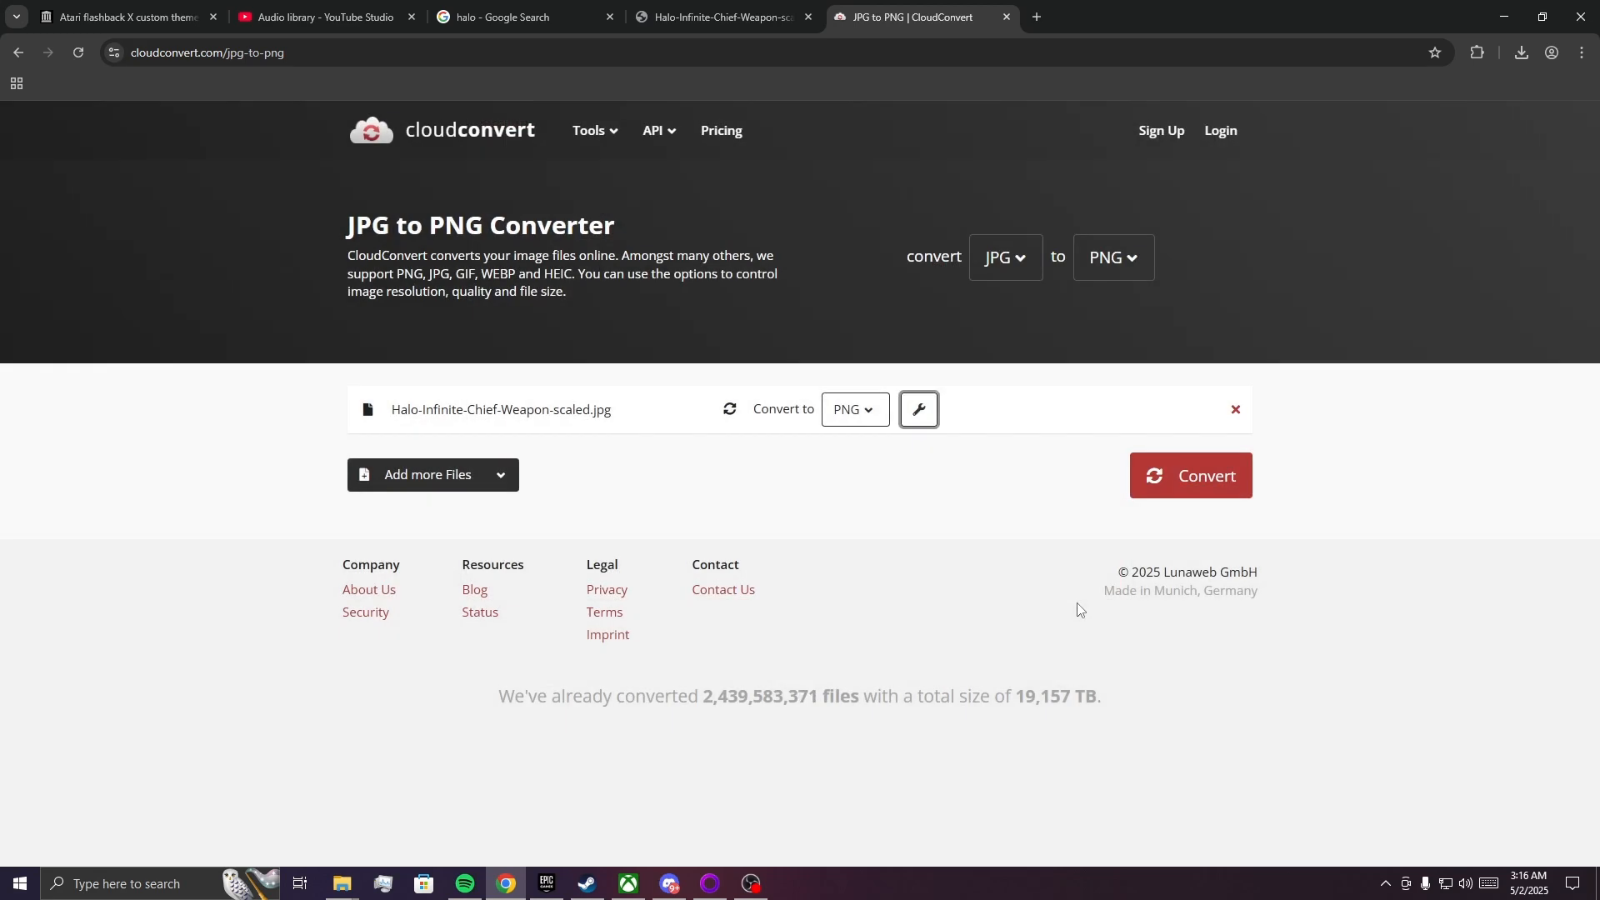
Convert the Halo JPG, download the resulting PNG, and dismiss its preview.
{"action": "left_click", "coordinate": [1201, 482]}
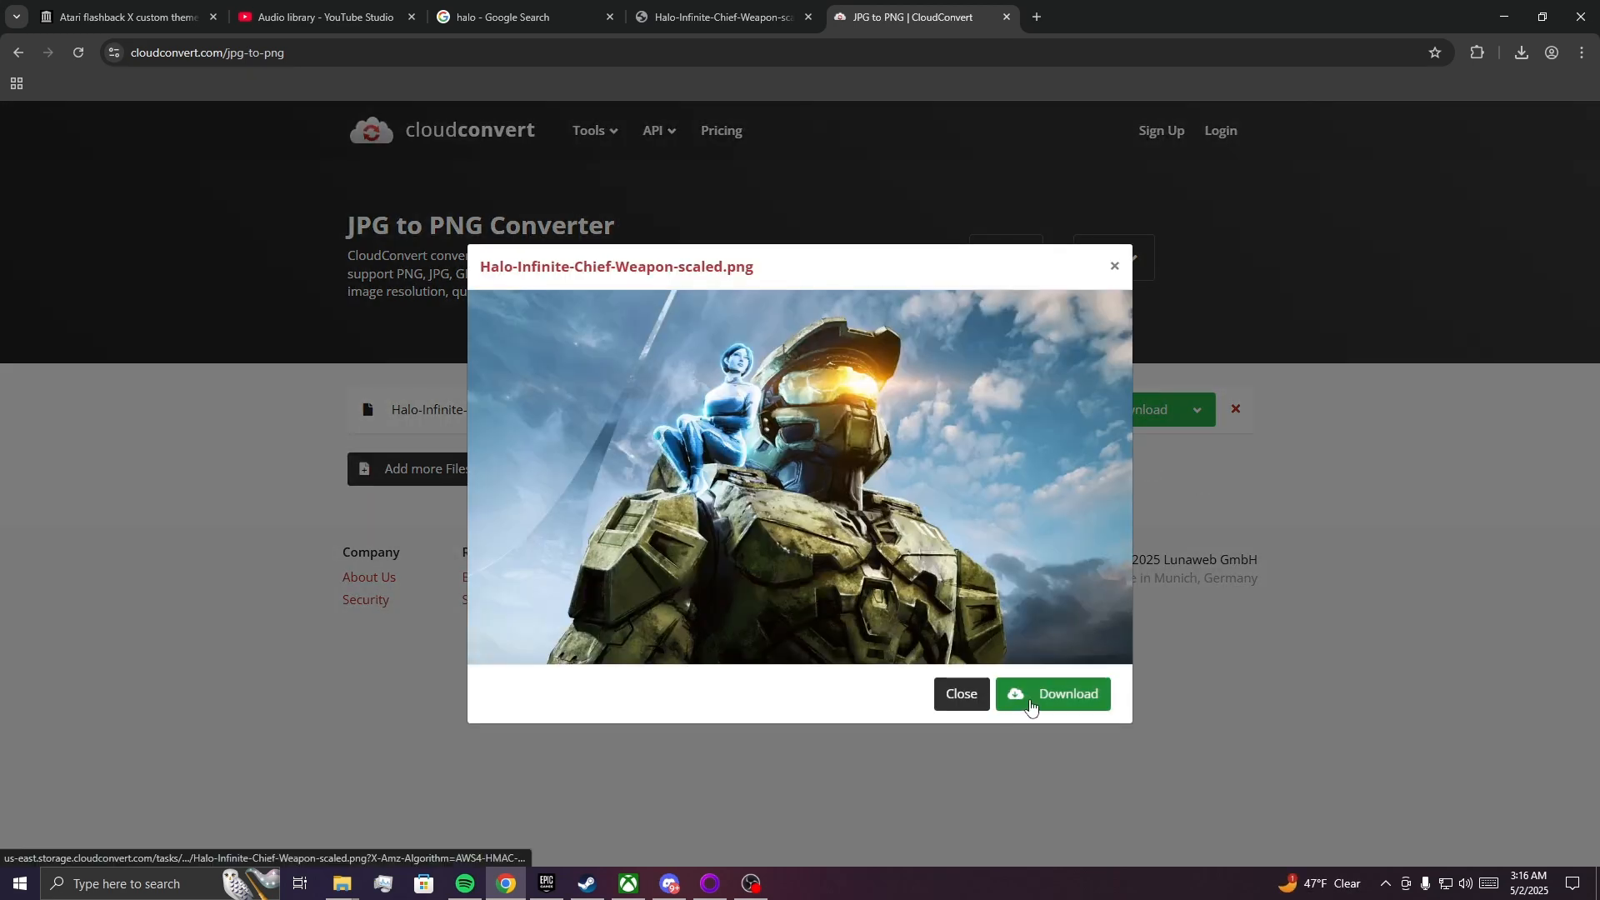
{"action": "left_click", "coordinate": [1030, 705]}
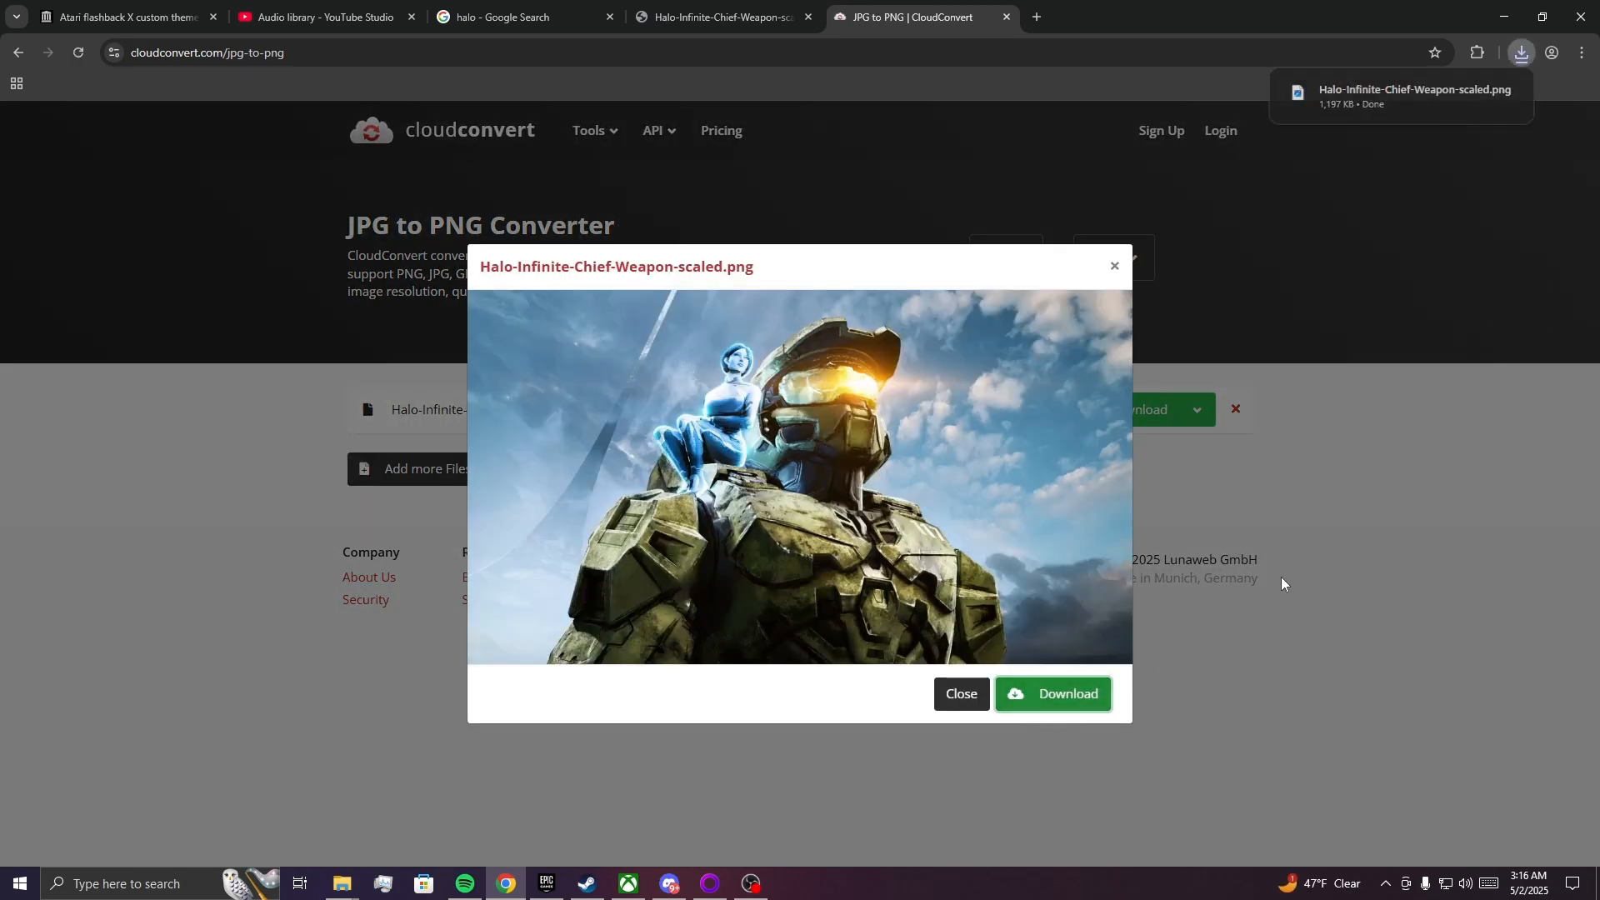
{"action": "left_click", "coordinate": [1282, 584]}
{"action": "mouse_move", "coordinate": [343, 884]}
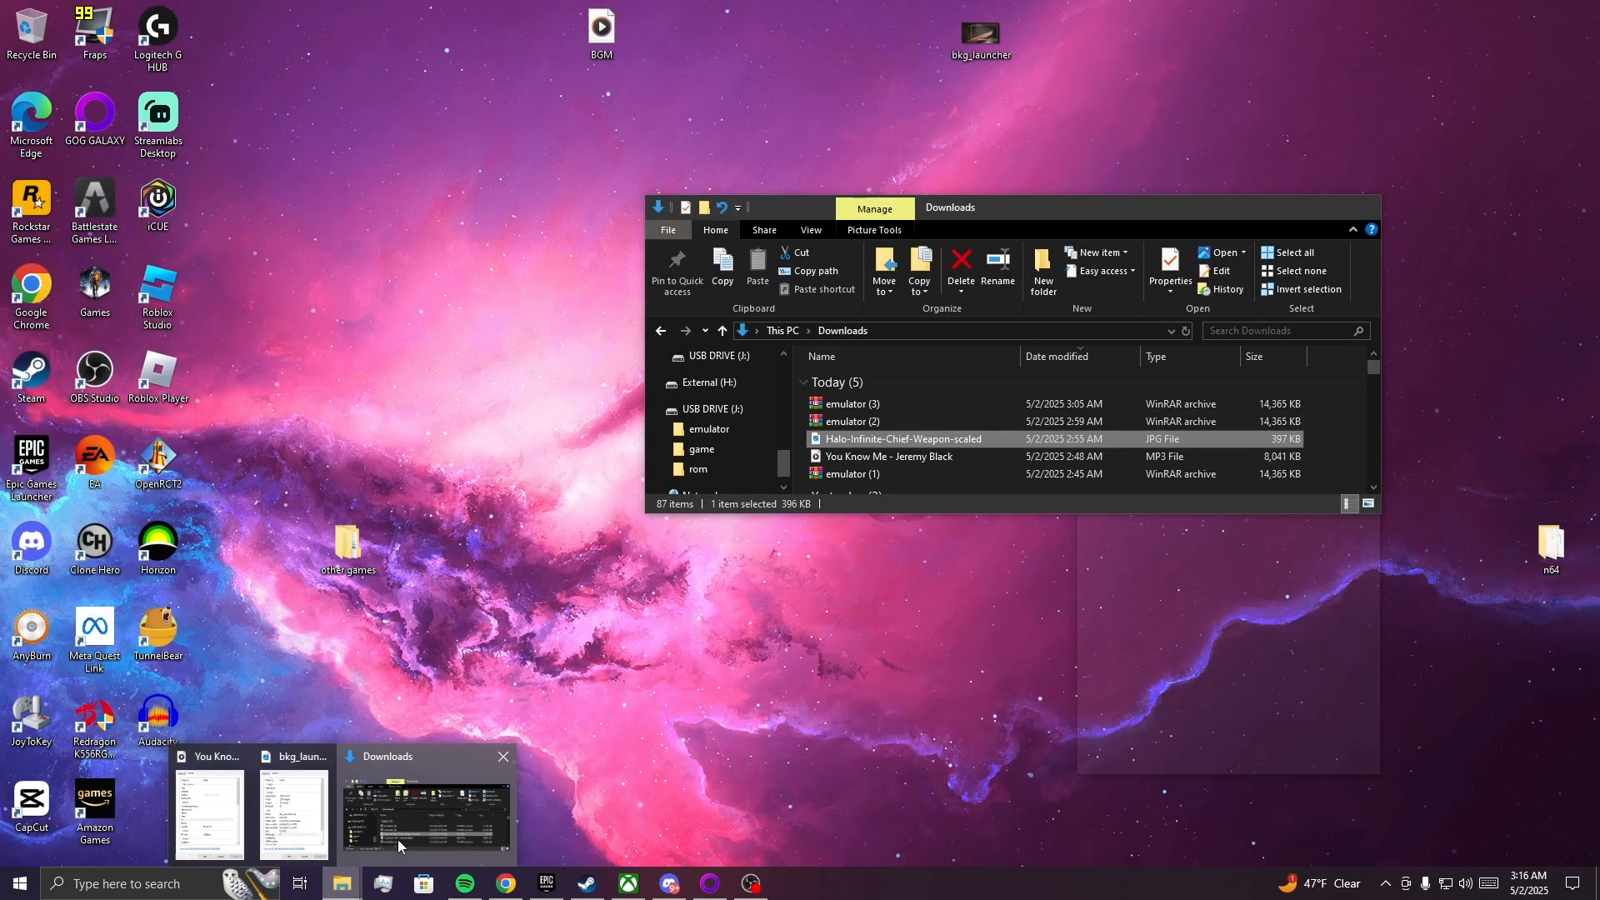
{"action": "left_click", "coordinate": [397, 839]}
{"action": "left_click_drag", "start_coordinate": [907, 210], "coordinate": [1599, 330]}
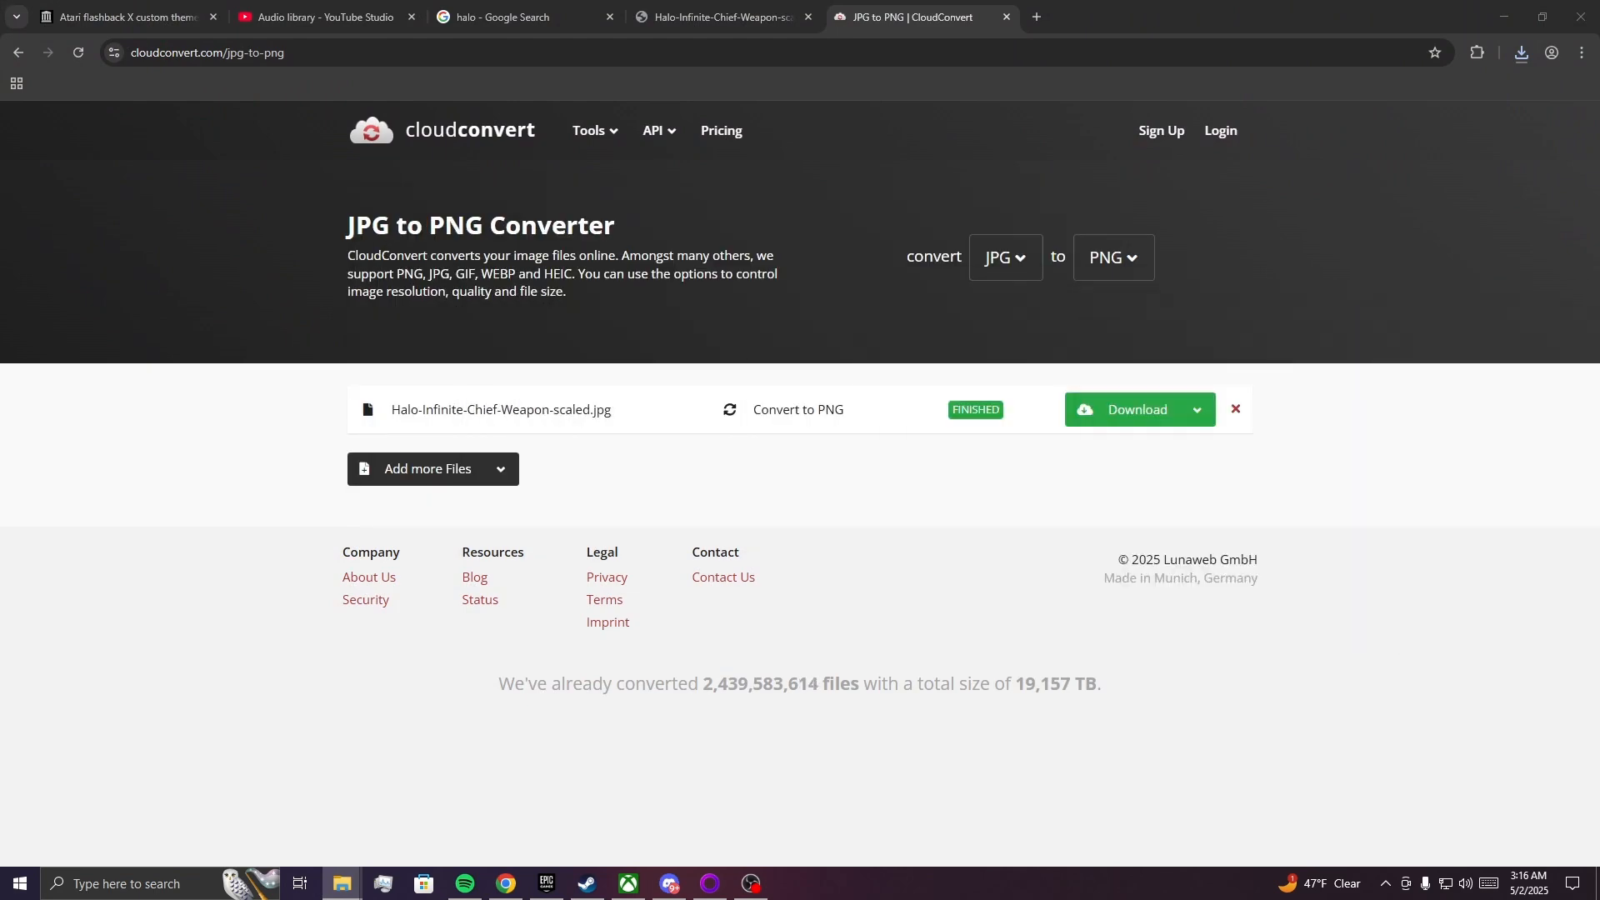
{"action": "left_click", "coordinate": [1520, 53]}
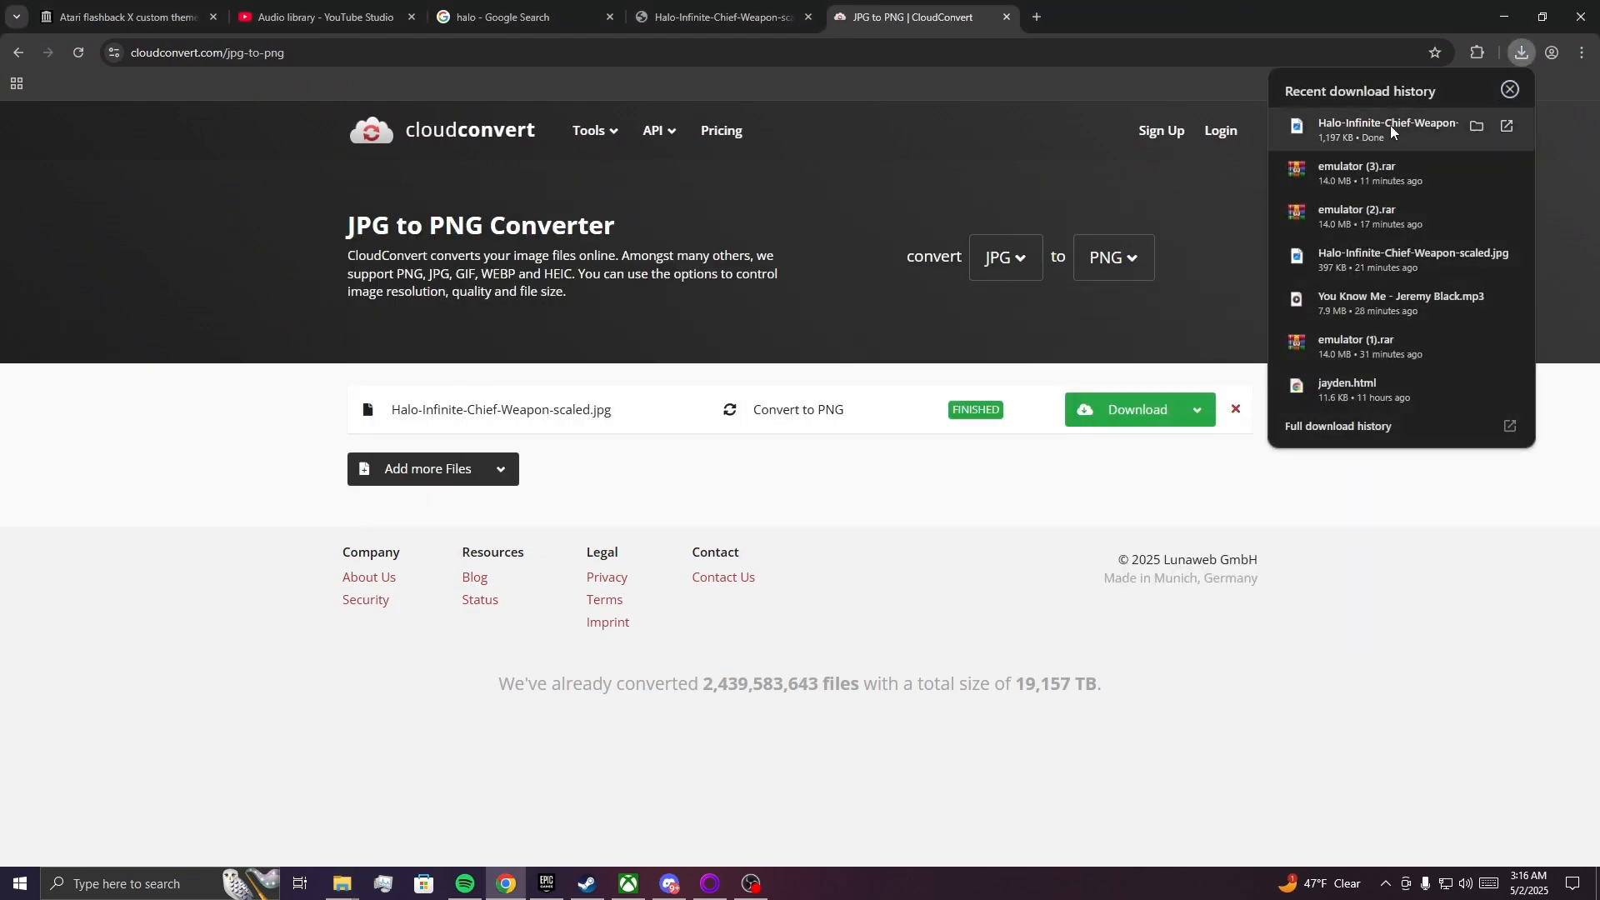
Open the emulator/res/images folder on the USB drive and copy the downloaded Halo-Infinite-Chief-Weapon-scaled.png into it.
{"action": "left_click", "coordinate": [341, 883]}
{"action": "left_click", "coordinate": [365, 819]}
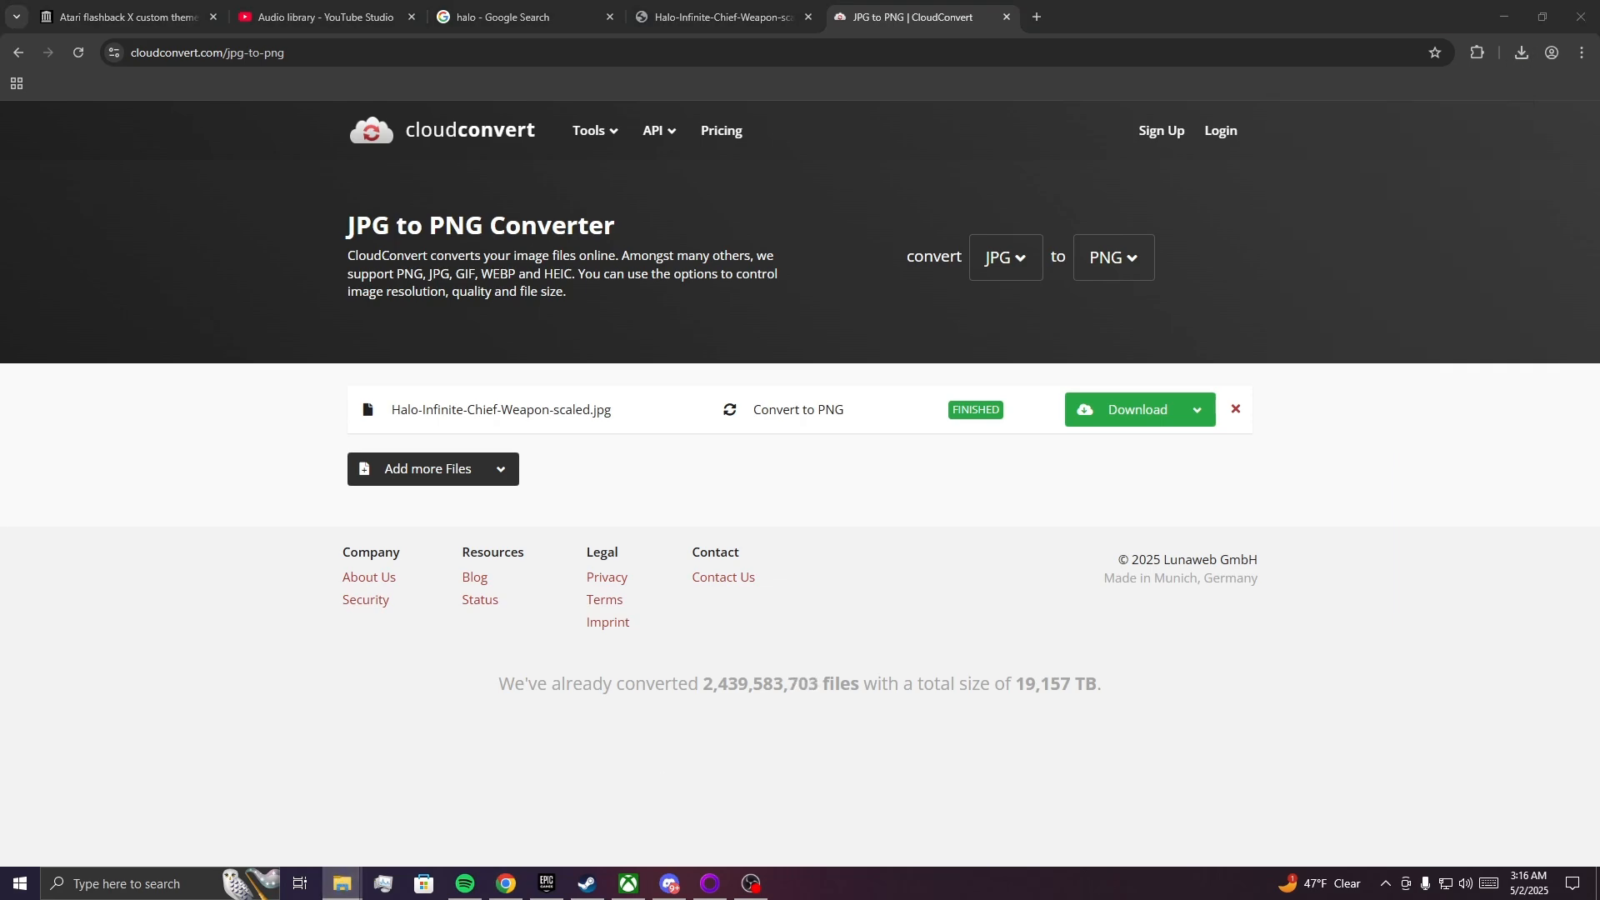
{"action": "left_click_drag", "start_coordinate": [1599, 268], "coordinate": [650, 305]}
{"action": "double_click", "coordinate": [537, 477]}
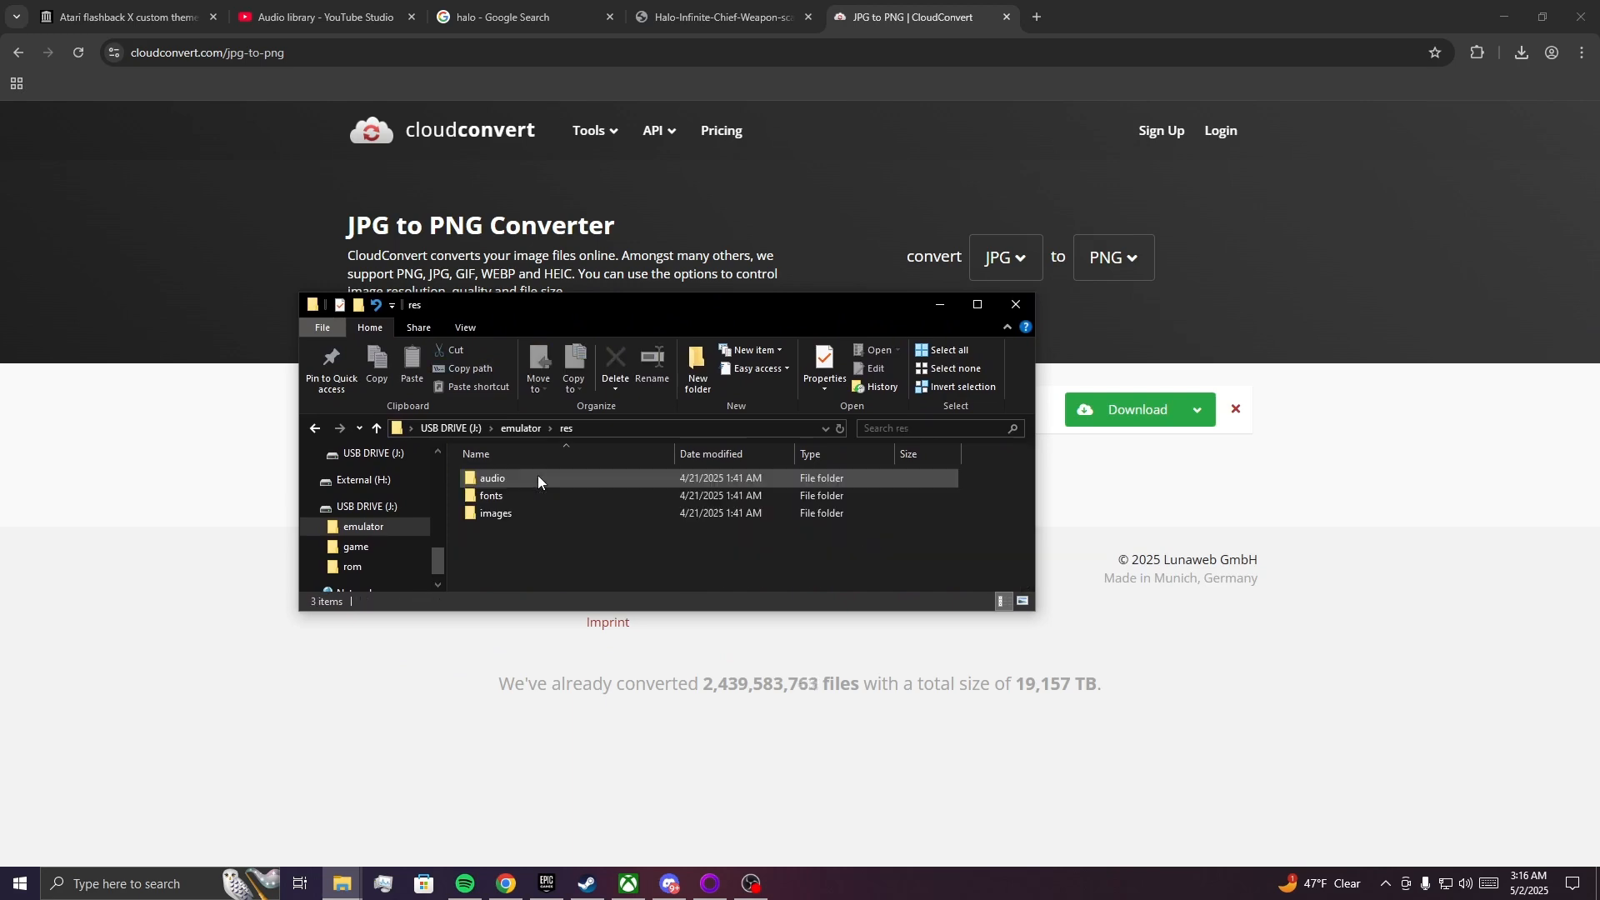
{"action": "double_click", "coordinate": [512, 506]}
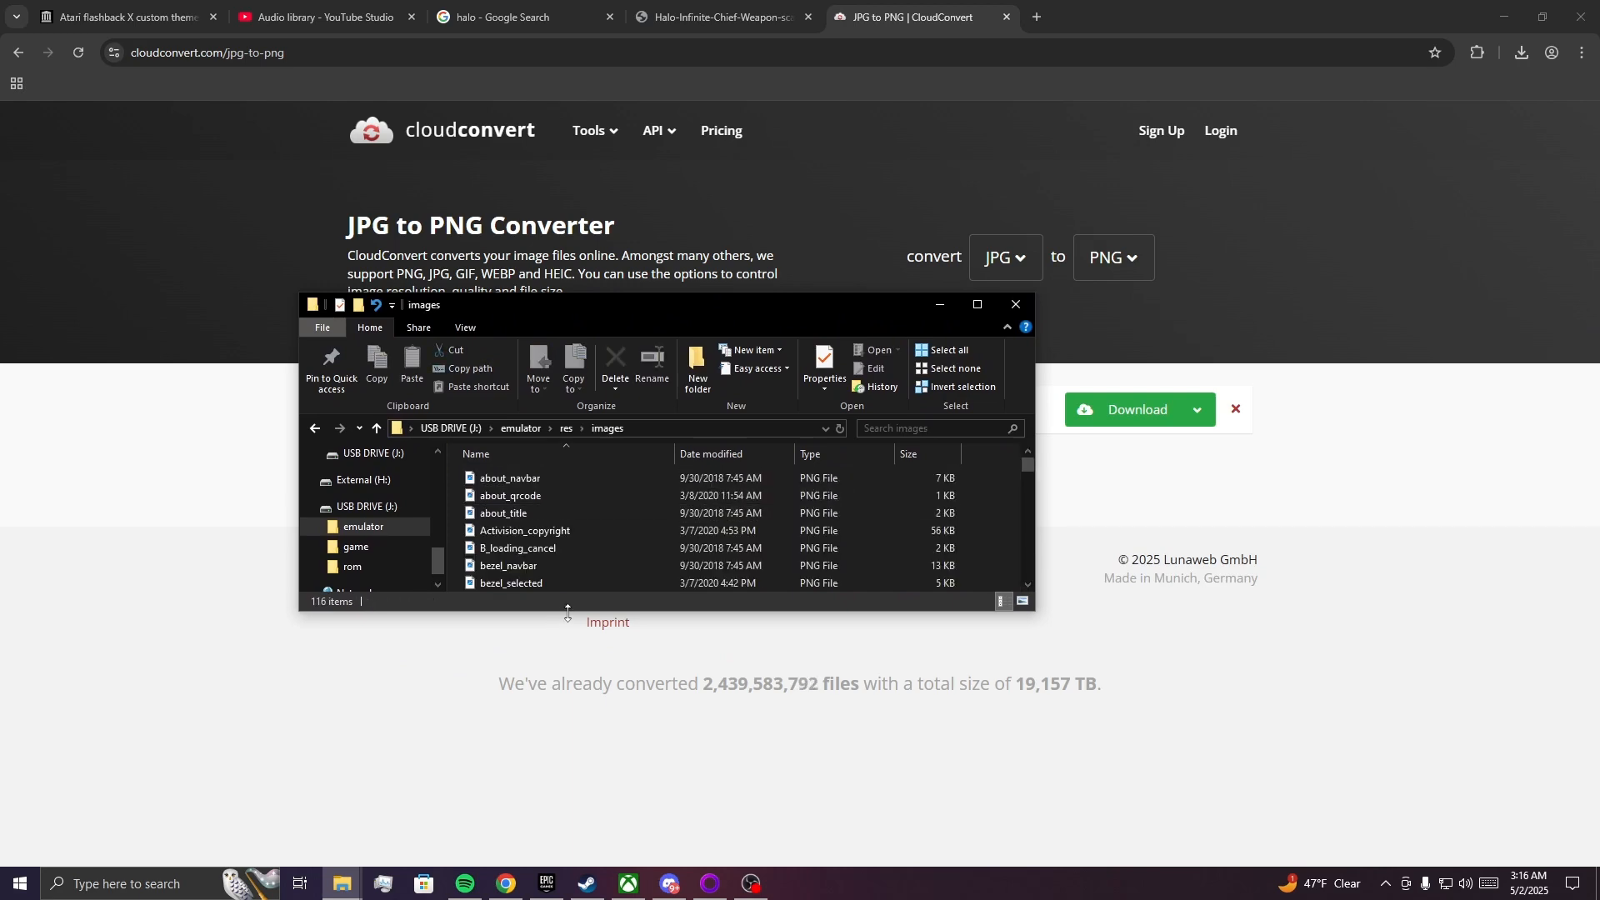
{"action": "left_click_drag", "start_coordinate": [569, 614], "coordinate": [568, 693]}
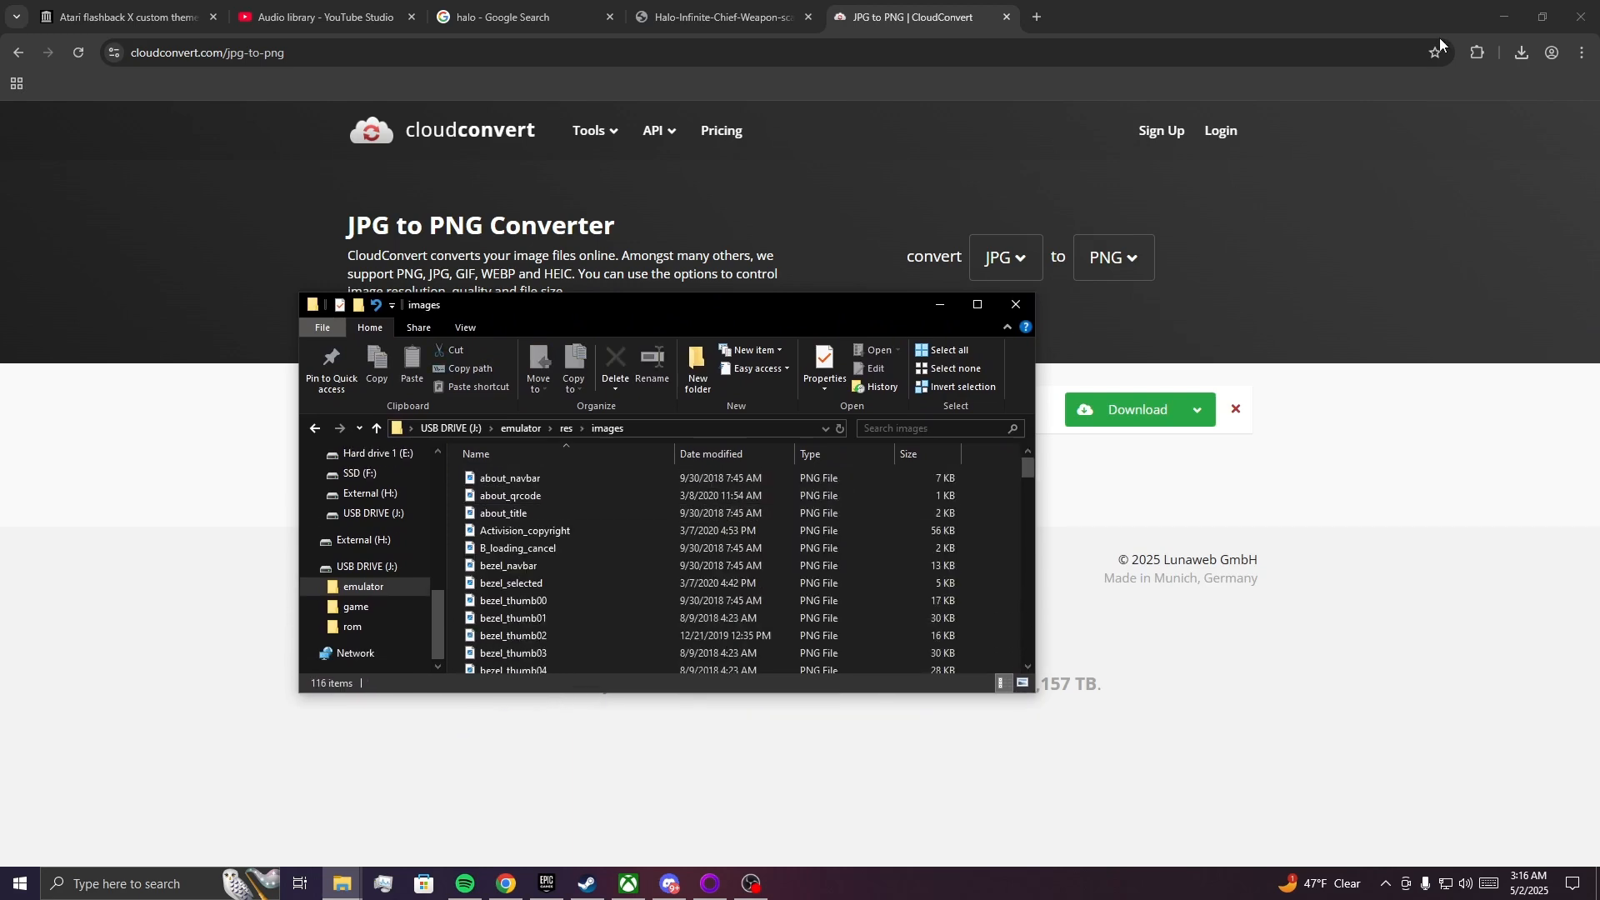
{"action": "left_click", "coordinate": [1522, 53]}
{"action": "left_click_drag", "start_coordinate": [1475, 128], "coordinate": [507, 618]}
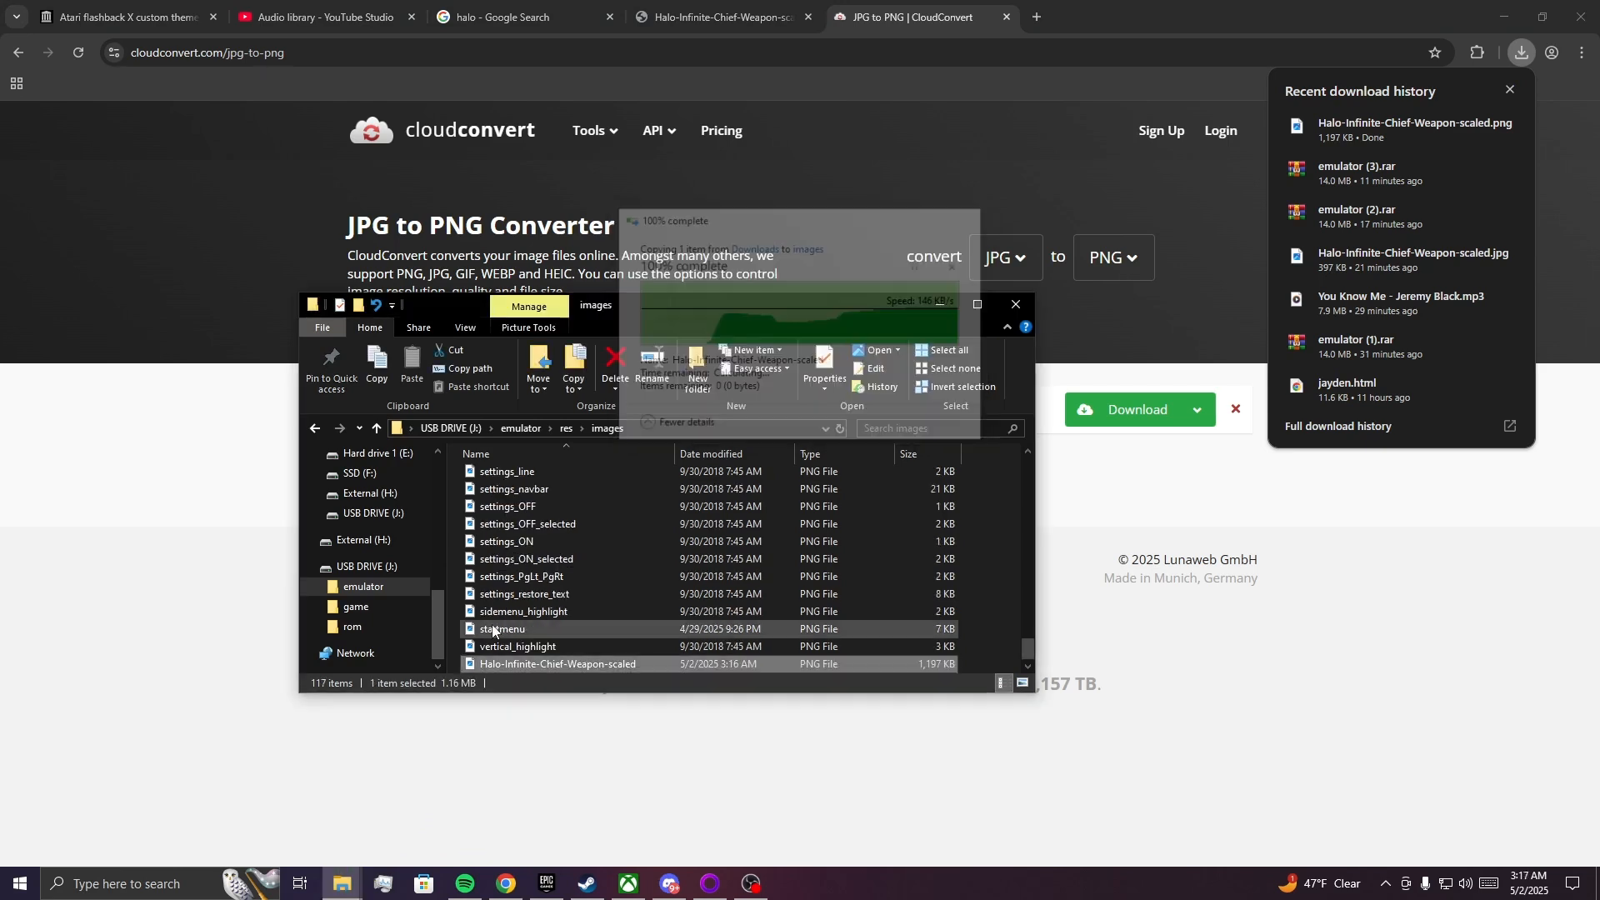
Permanently delete the original bkg_launcher PNG from the USB drive's images folder.
{"action": "scroll", "coordinate": [516, 652], "scroll_direction": "up", "scroll_amount": 20}
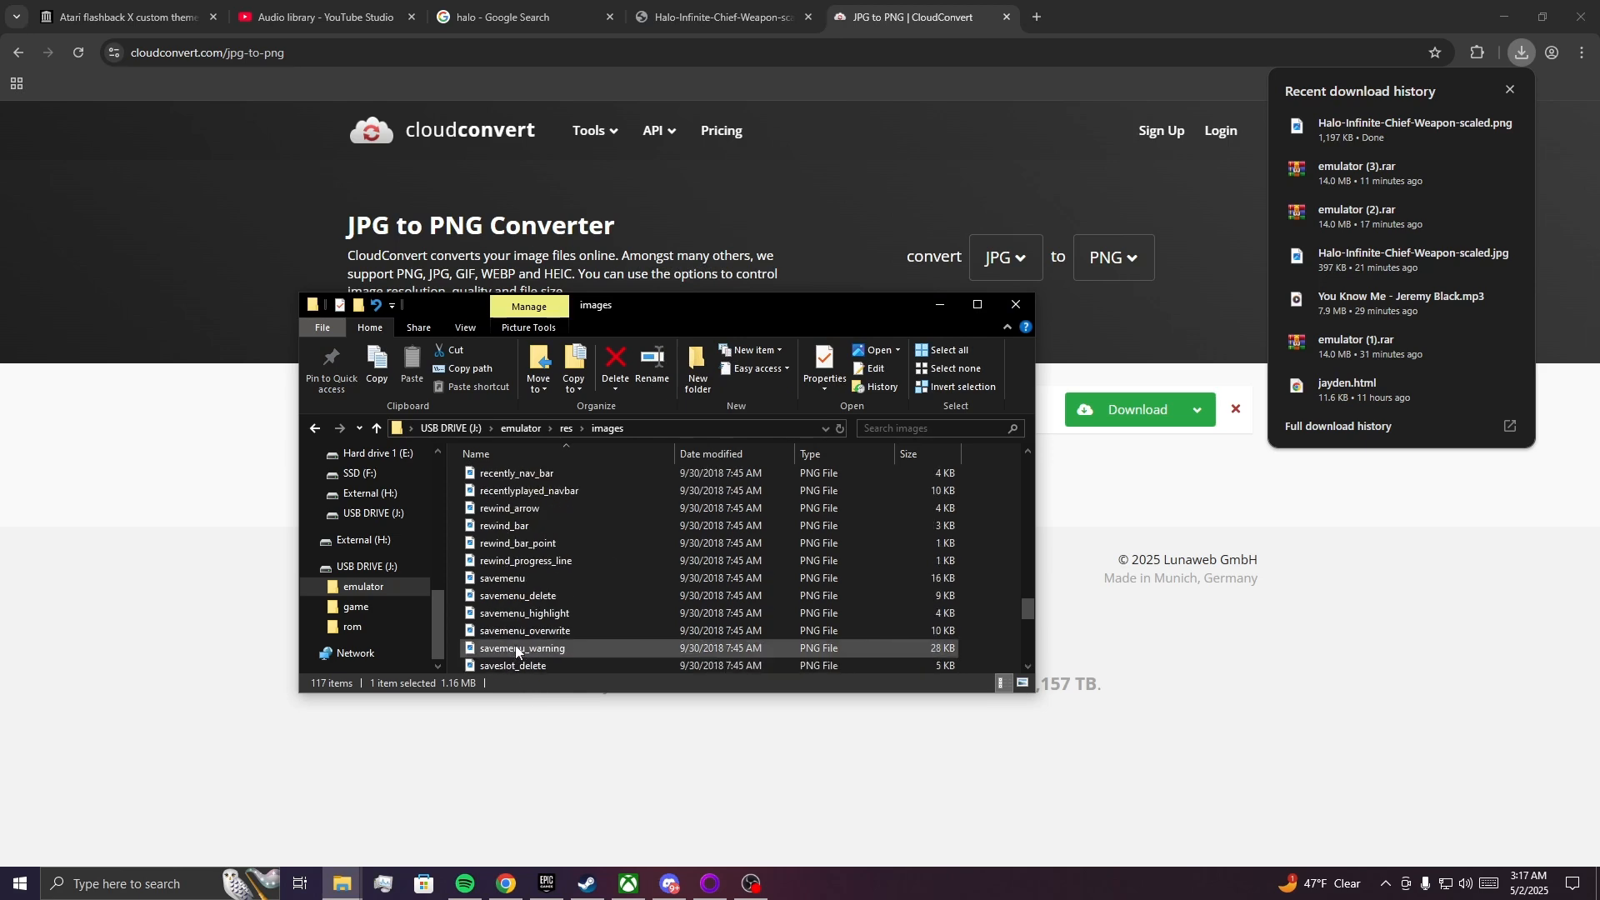
{"action": "scroll", "coordinate": [516, 651], "scroll_direction": "up", "scroll_amount": 8}
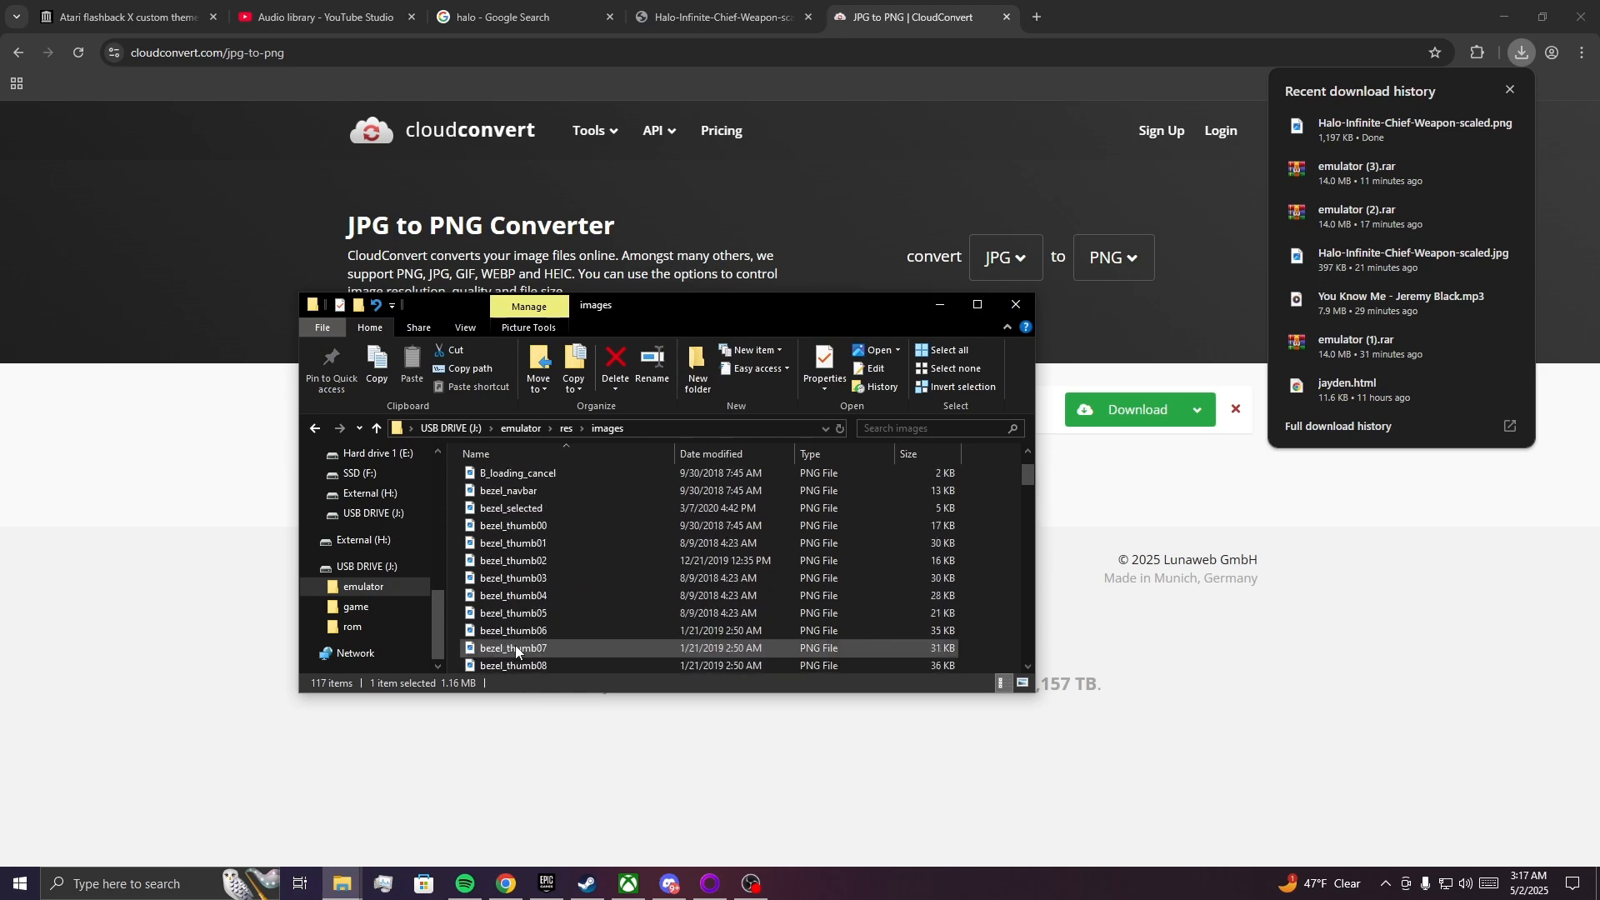
{"action": "scroll", "coordinate": [524, 647], "scroll_direction": "down", "scroll_amount": 8}
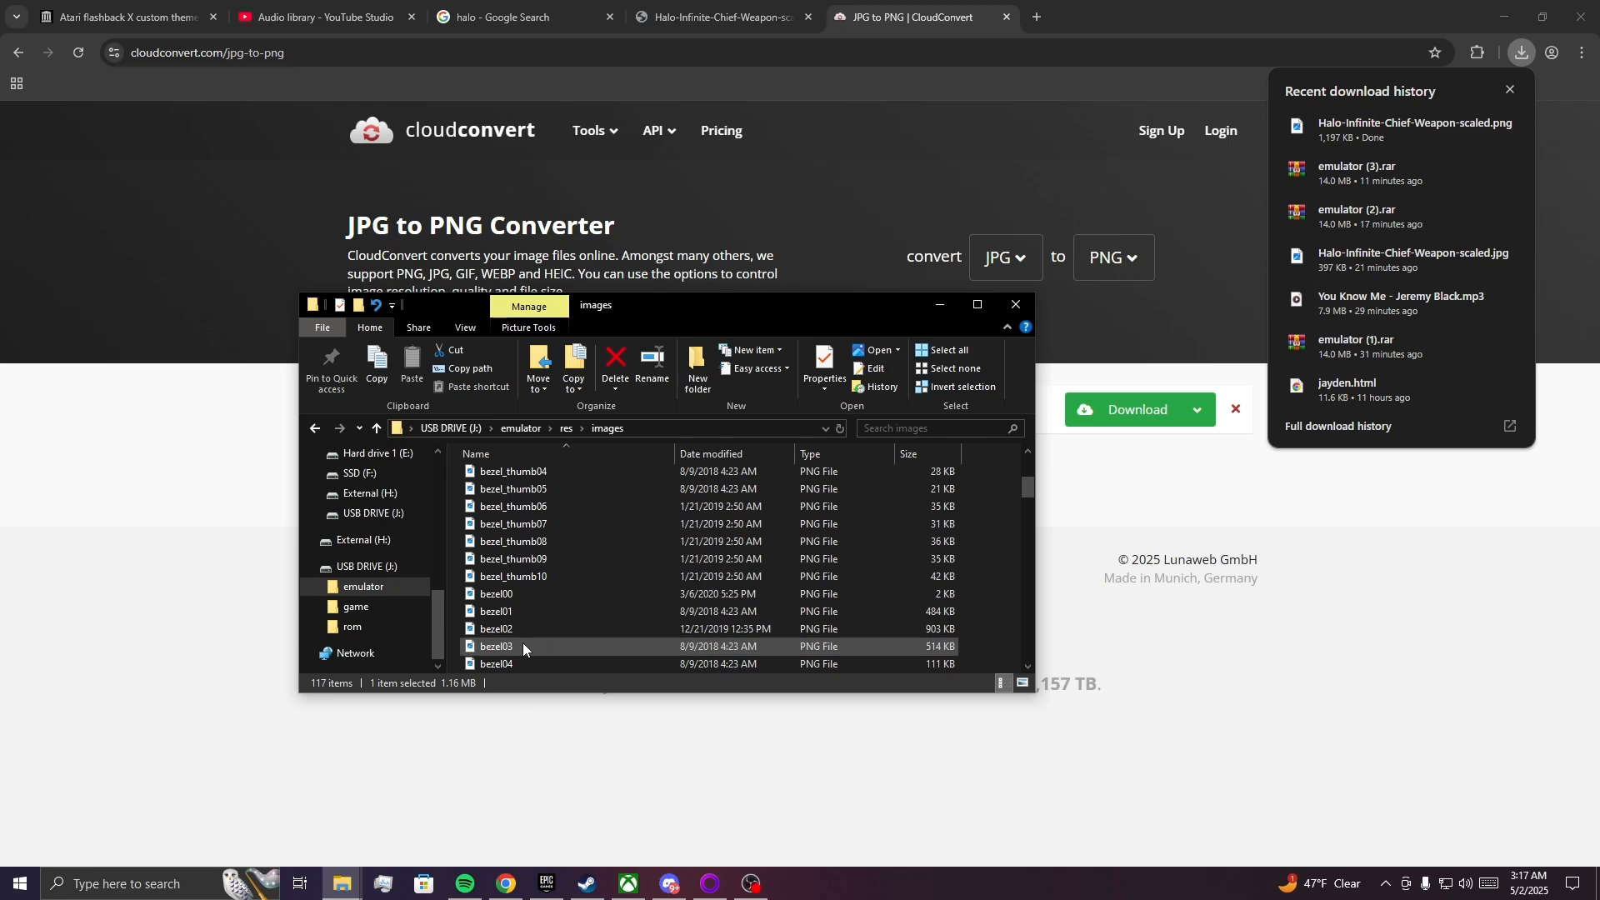
{"action": "left_click", "coordinate": [535, 565]}
{"action": "right_click", "coordinate": [538, 567]}
{"action": "left_click", "coordinate": [567, 532]}
{"action": "right_click", "coordinate": [524, 564]}
{"action": "left_click", "coordinate": [564, 618]}
{"action": "left_click", "coordinate": [577, 560]}
{"action": "key", "text": "Delete"}
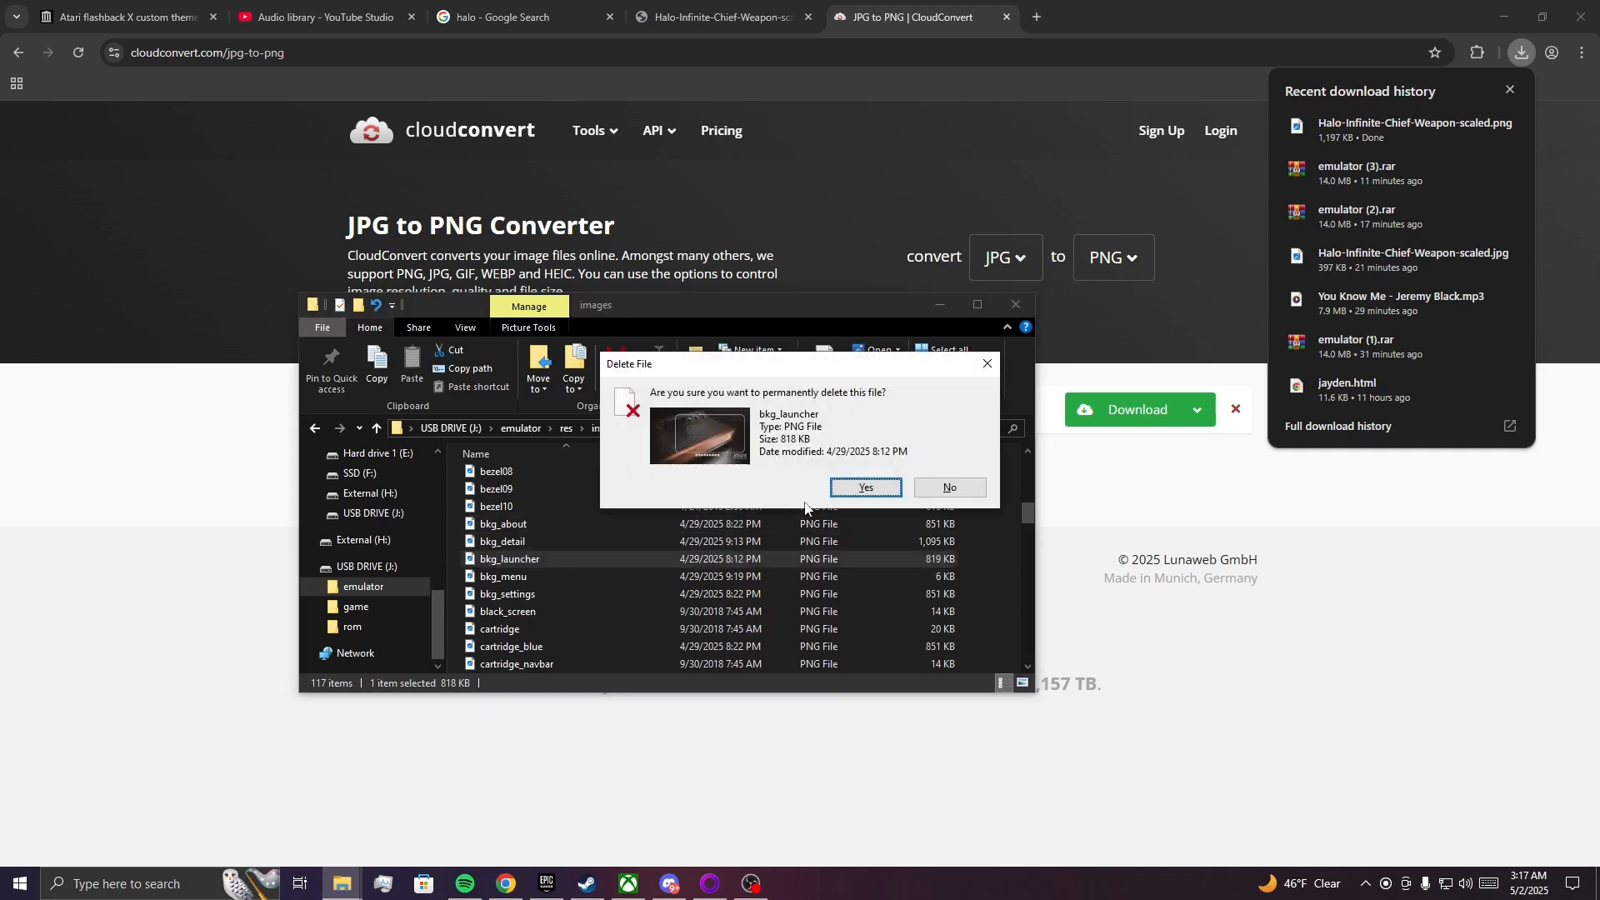
{"action": "key", "text": "Return"}
Rename Halo-Infinite-Chief-Weapon-scaled in the images folder as bkg_launcher, and preview the image before closing the viewer.
{"action": "scroll", "coordinate": [576, 575], "scroll_direction": "down", "scroll_amount": 20}
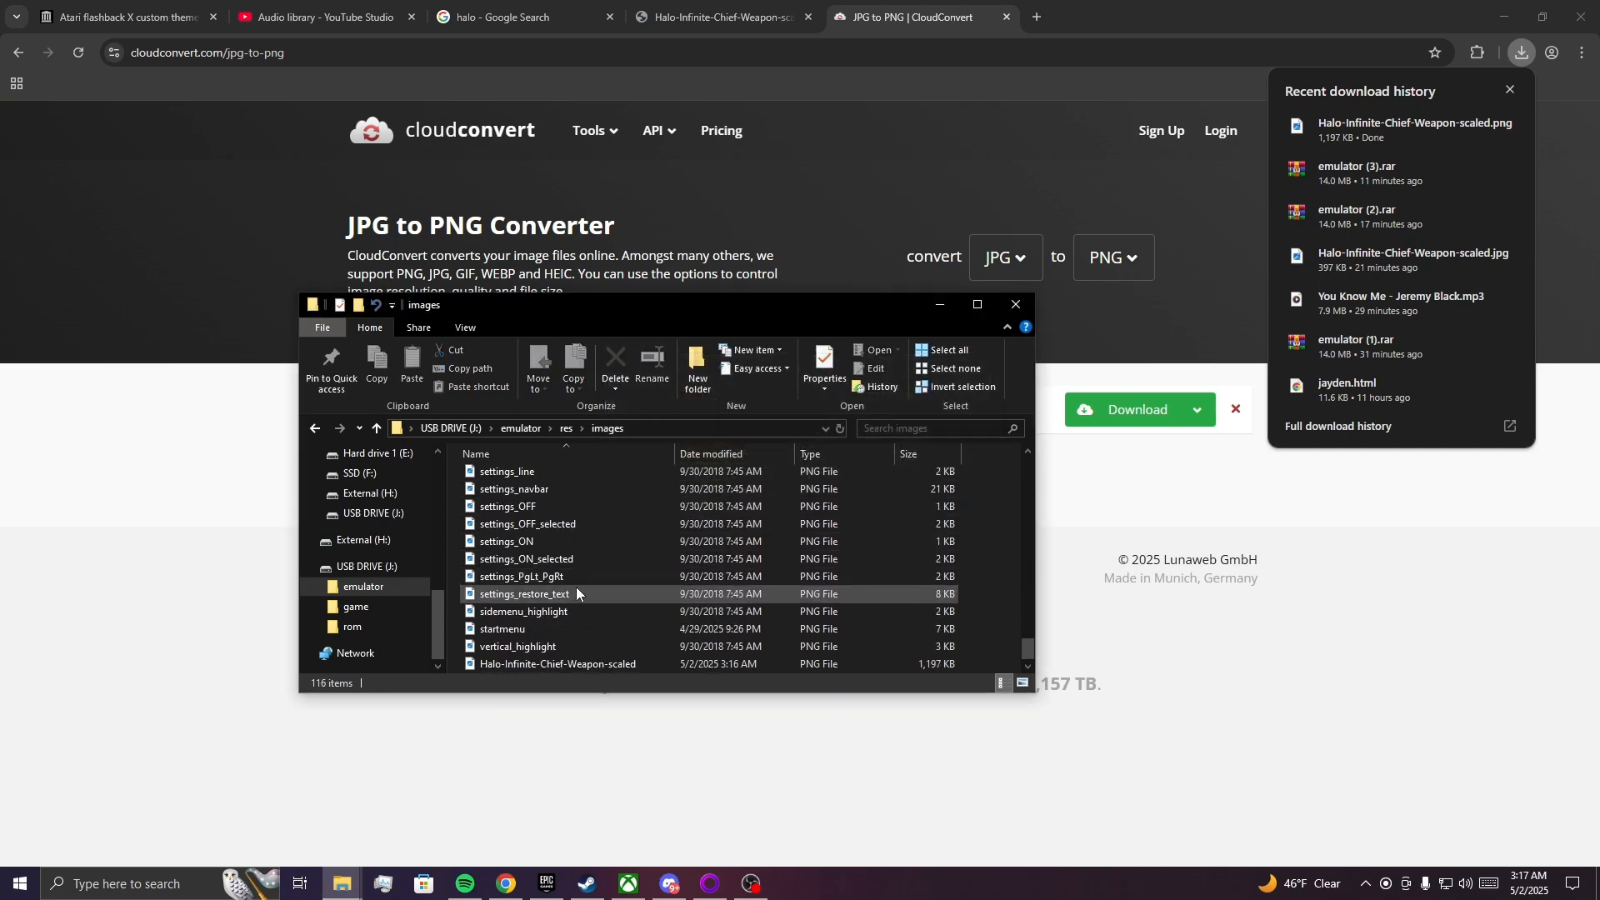
{"action": "left_click", "coordinate": [568, 663]}
{"action": "right_click", "coordinate": [567, 663]}
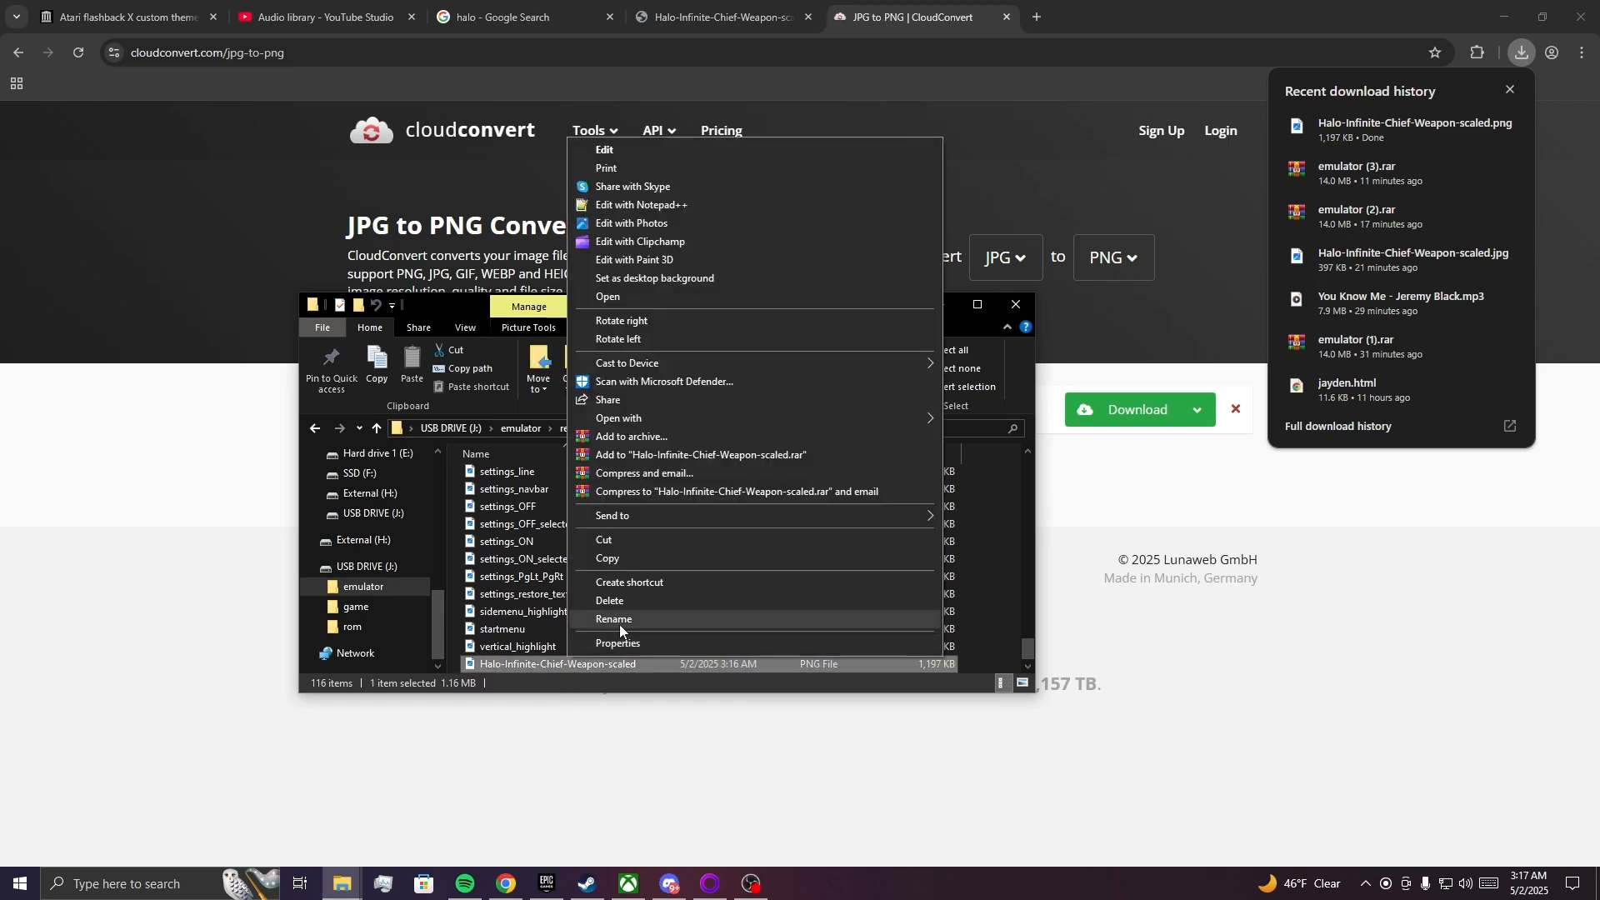
{"action": "left_click", "coordinate": [618, 621]}
{"action": "type", "text": "bkg_launcher"}
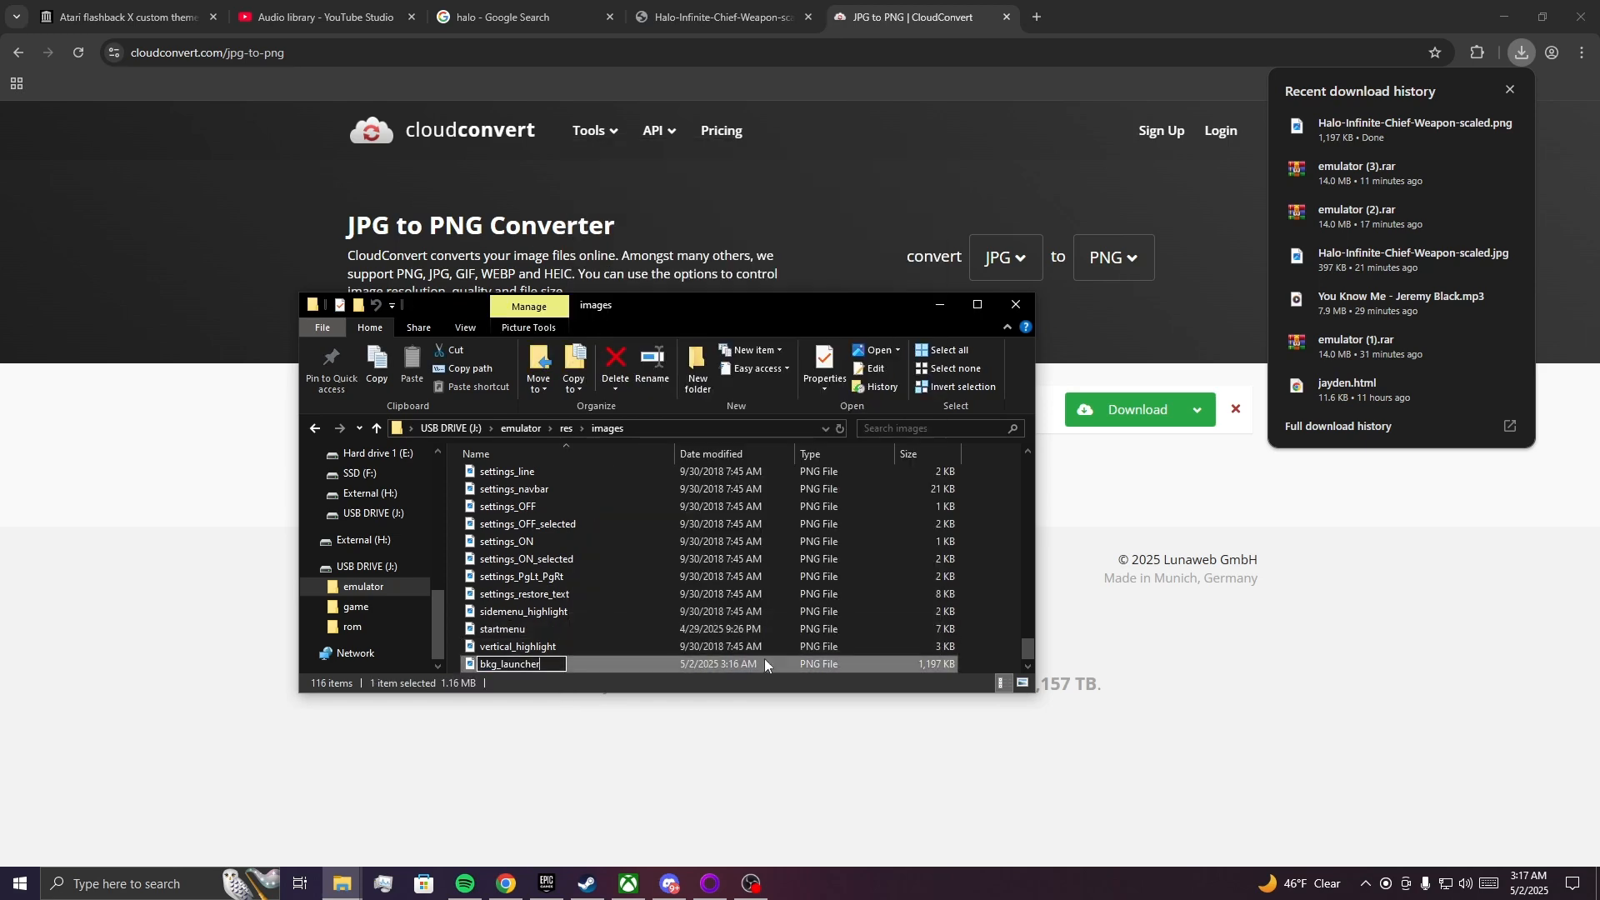
{"action": "left_click", "coordinate": [992, 611]}
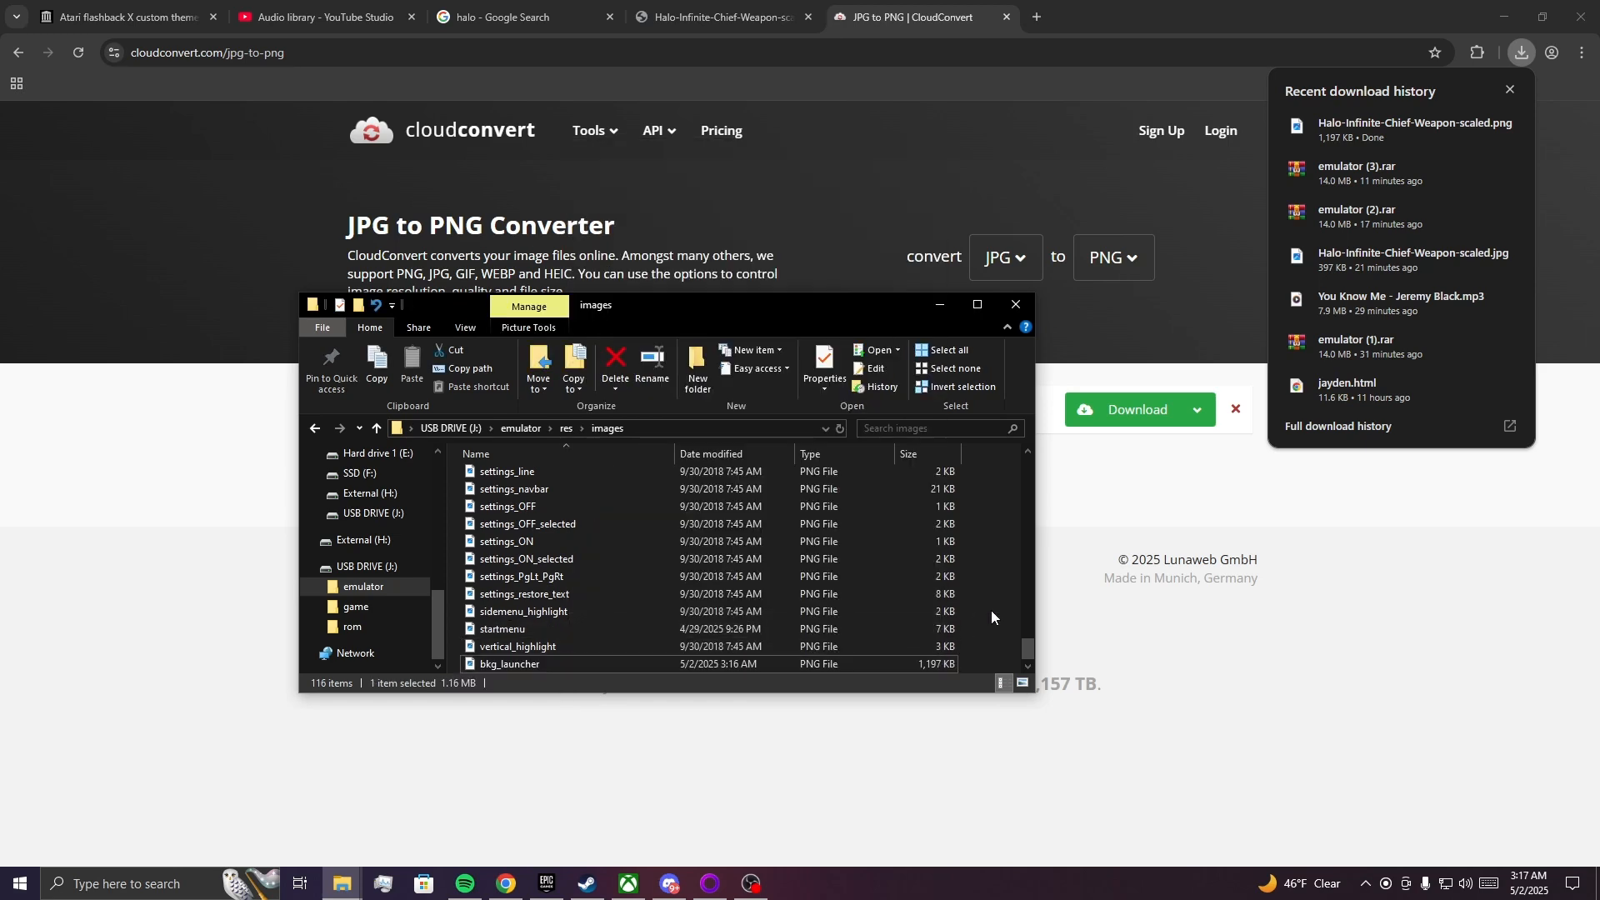
{"action": "double_click", "coordinate": [743, 666]}
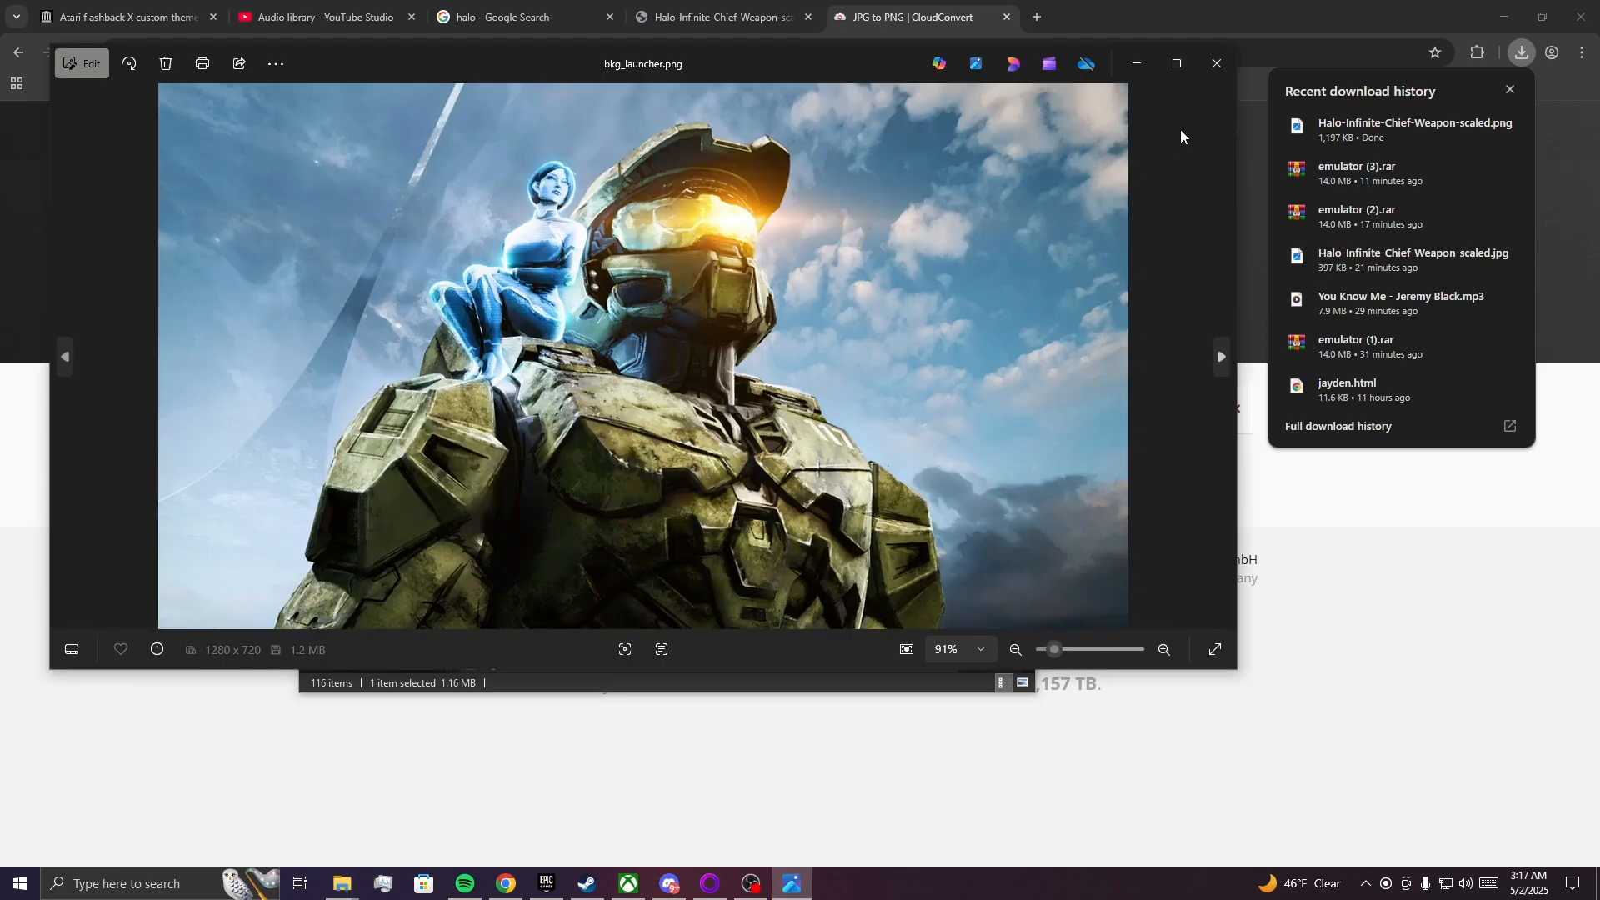
{"action": "left_click", "coordinate": [1215, 64]}
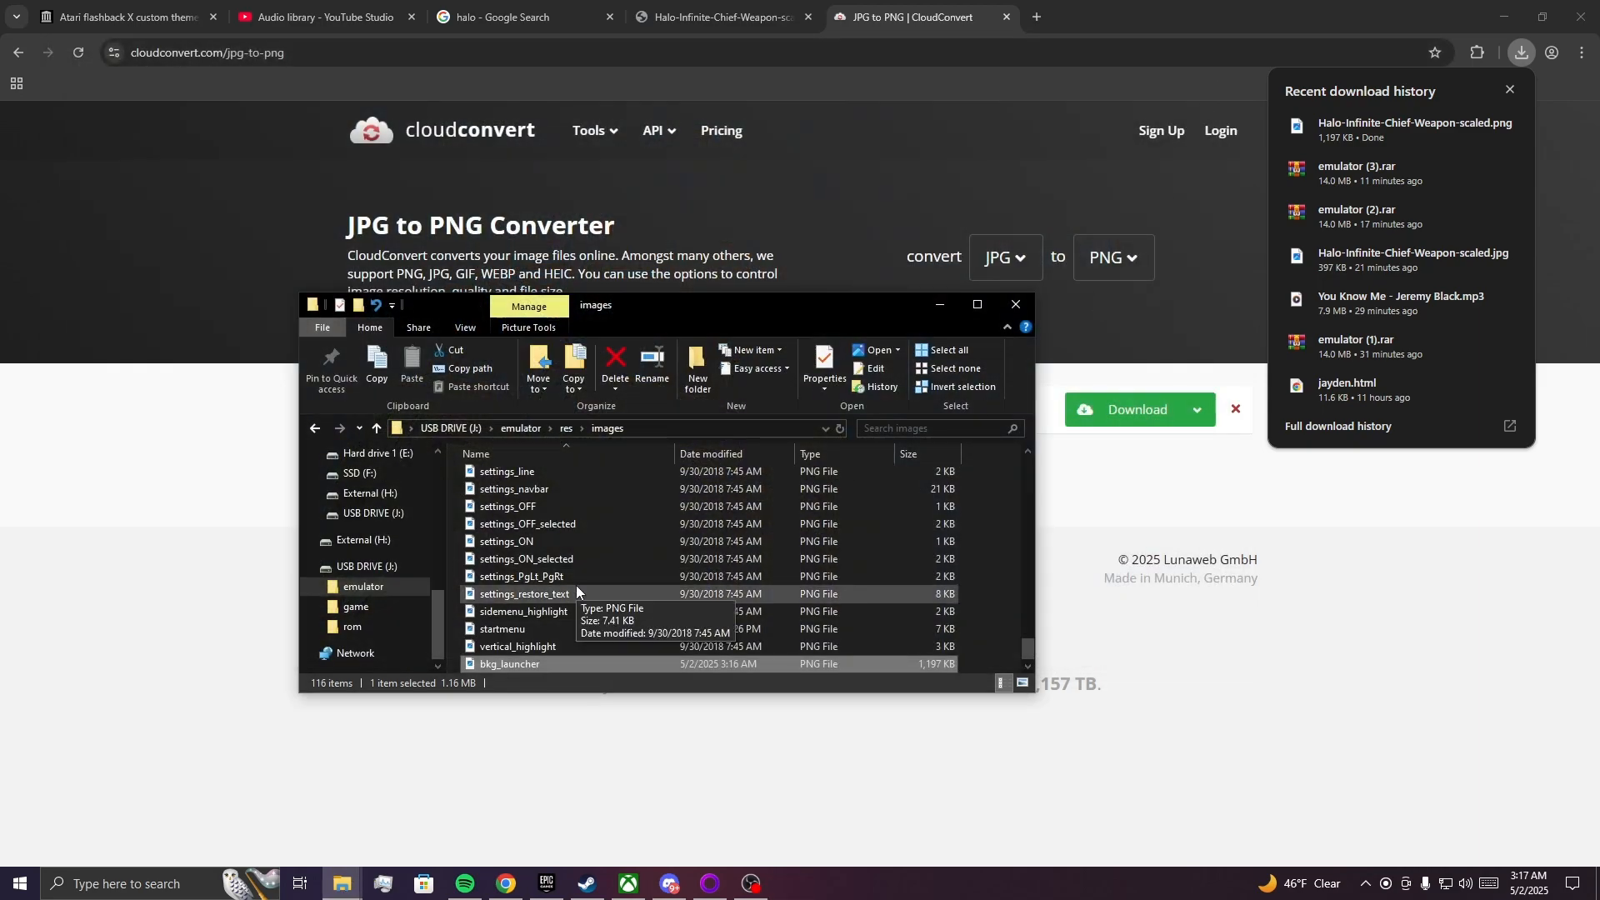
Preview the bkg_about and bkg_detail images, and arrange the folder window so the bkg_detail picture can be examined.
{"action": "scroll", "coordinate": [577, 585], "scroll_direction": "up", "scroll_amount": 3}
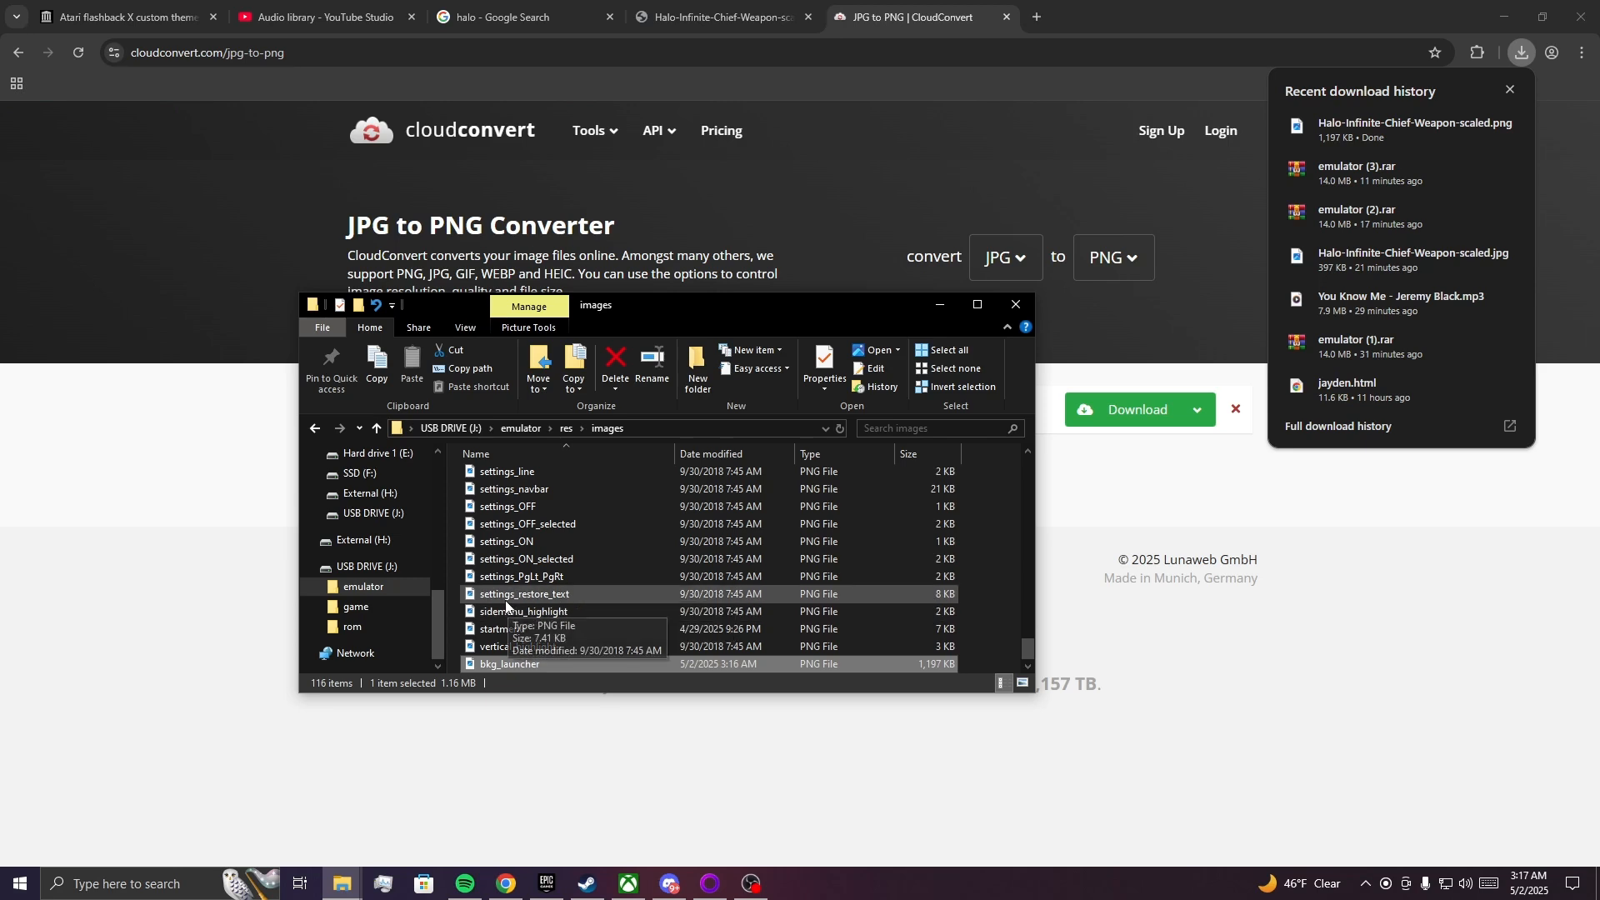
{"action": "scroll", "coordinate": [558, 602], "scroll_direction": "up", "scroll_amount": 15}
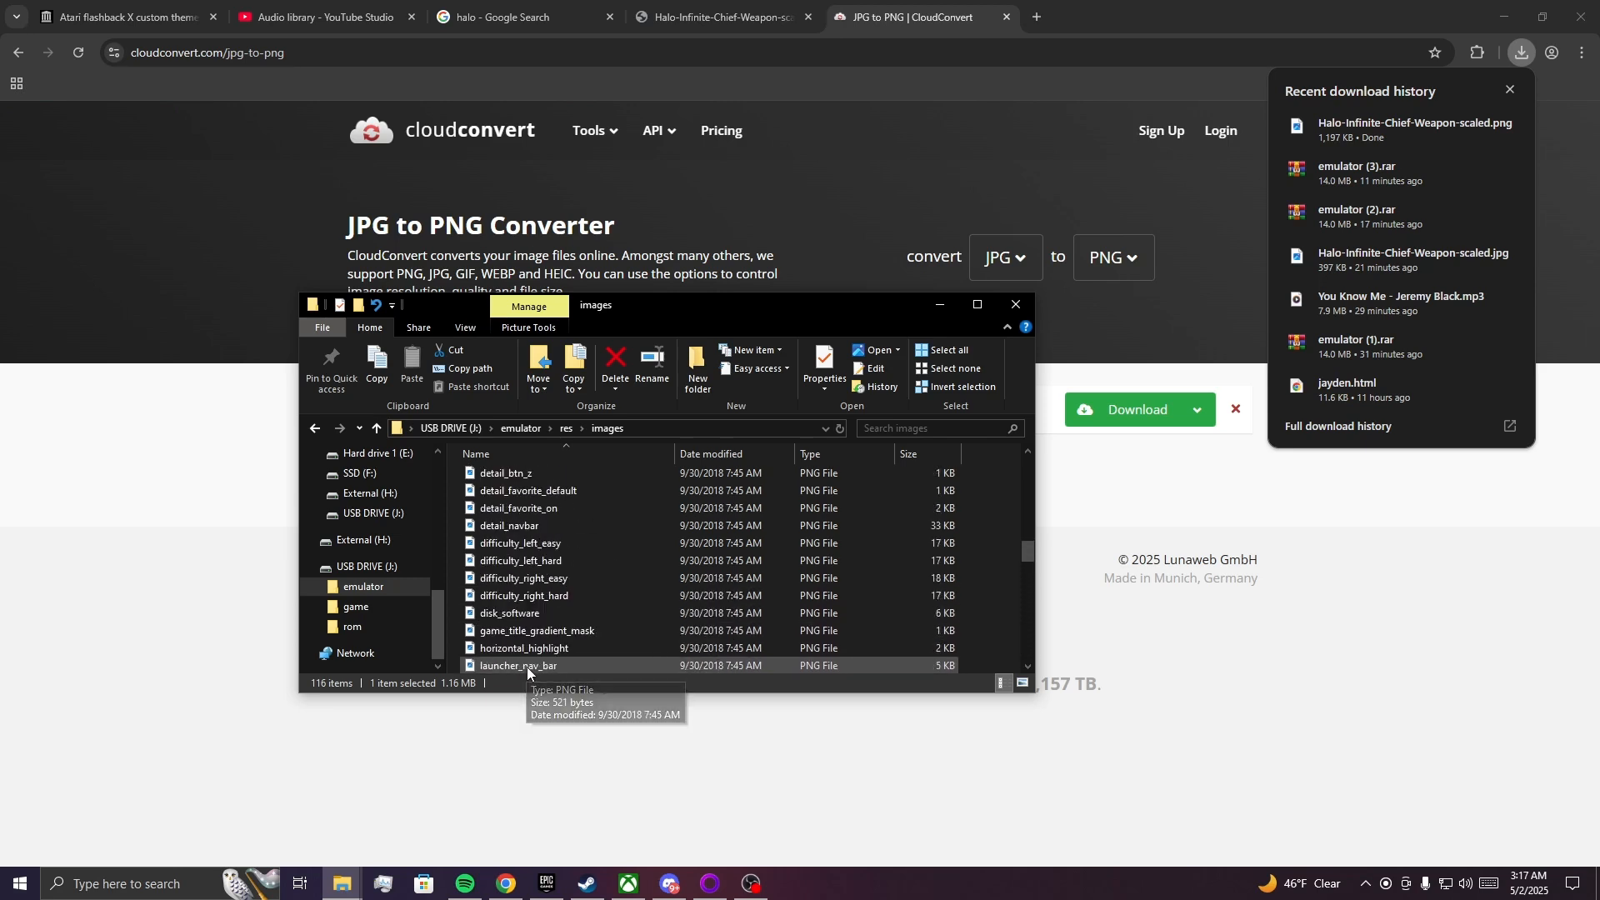
{"action": "scroll", "coordinate": [587, 634], "scroll_direction": "up", "scroll_amount": 8}
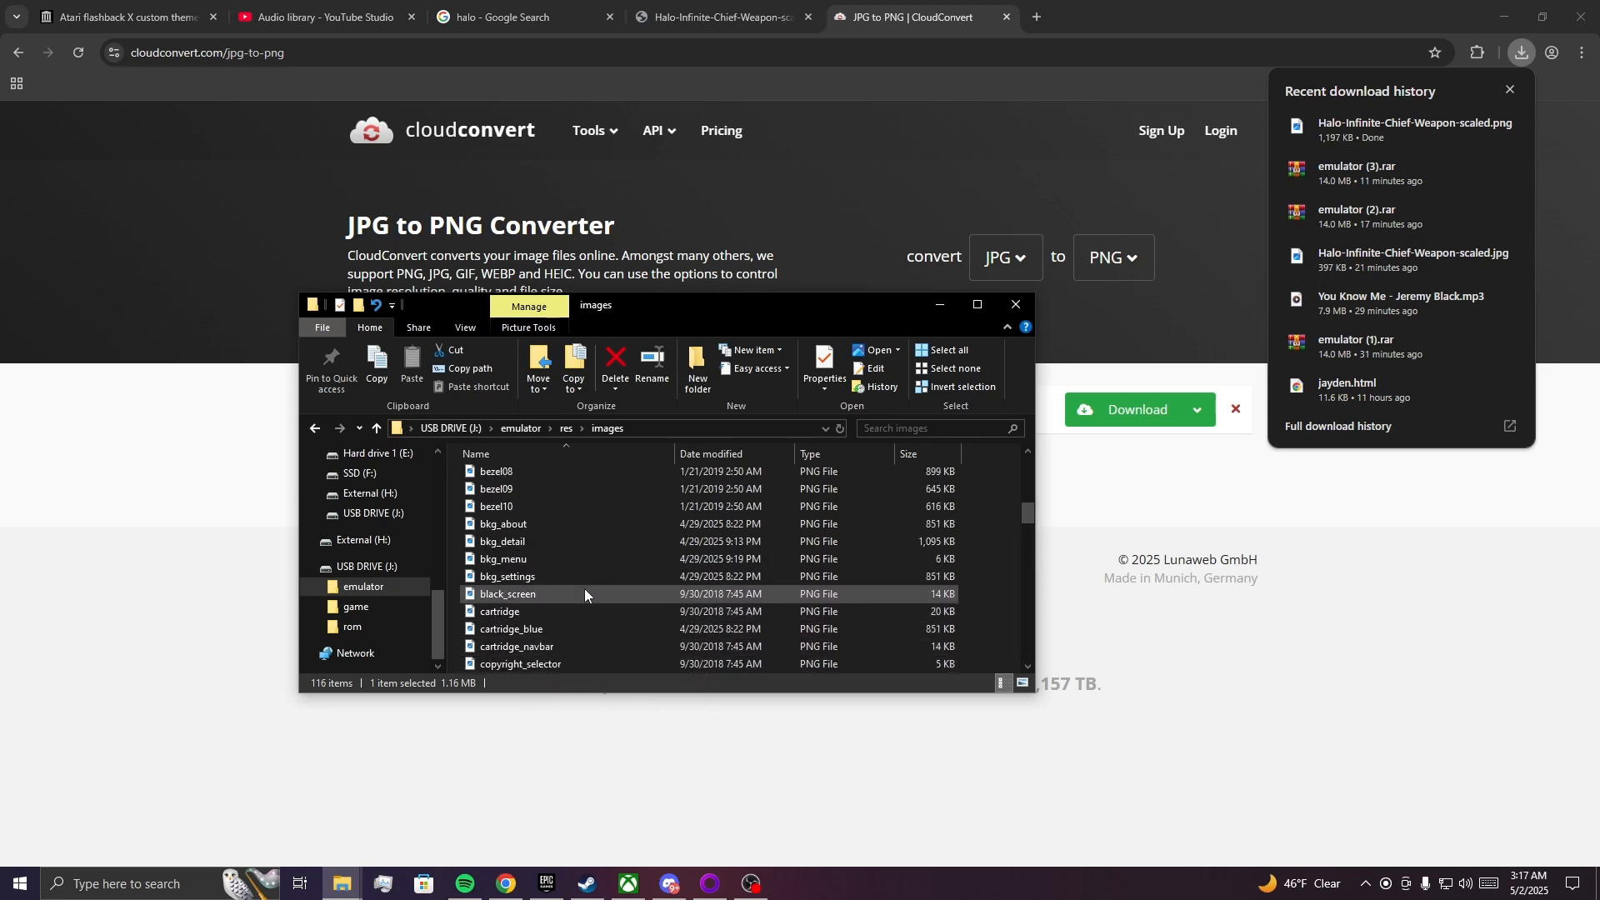
{"action": "double_click", "coordinate": [575, 524]}
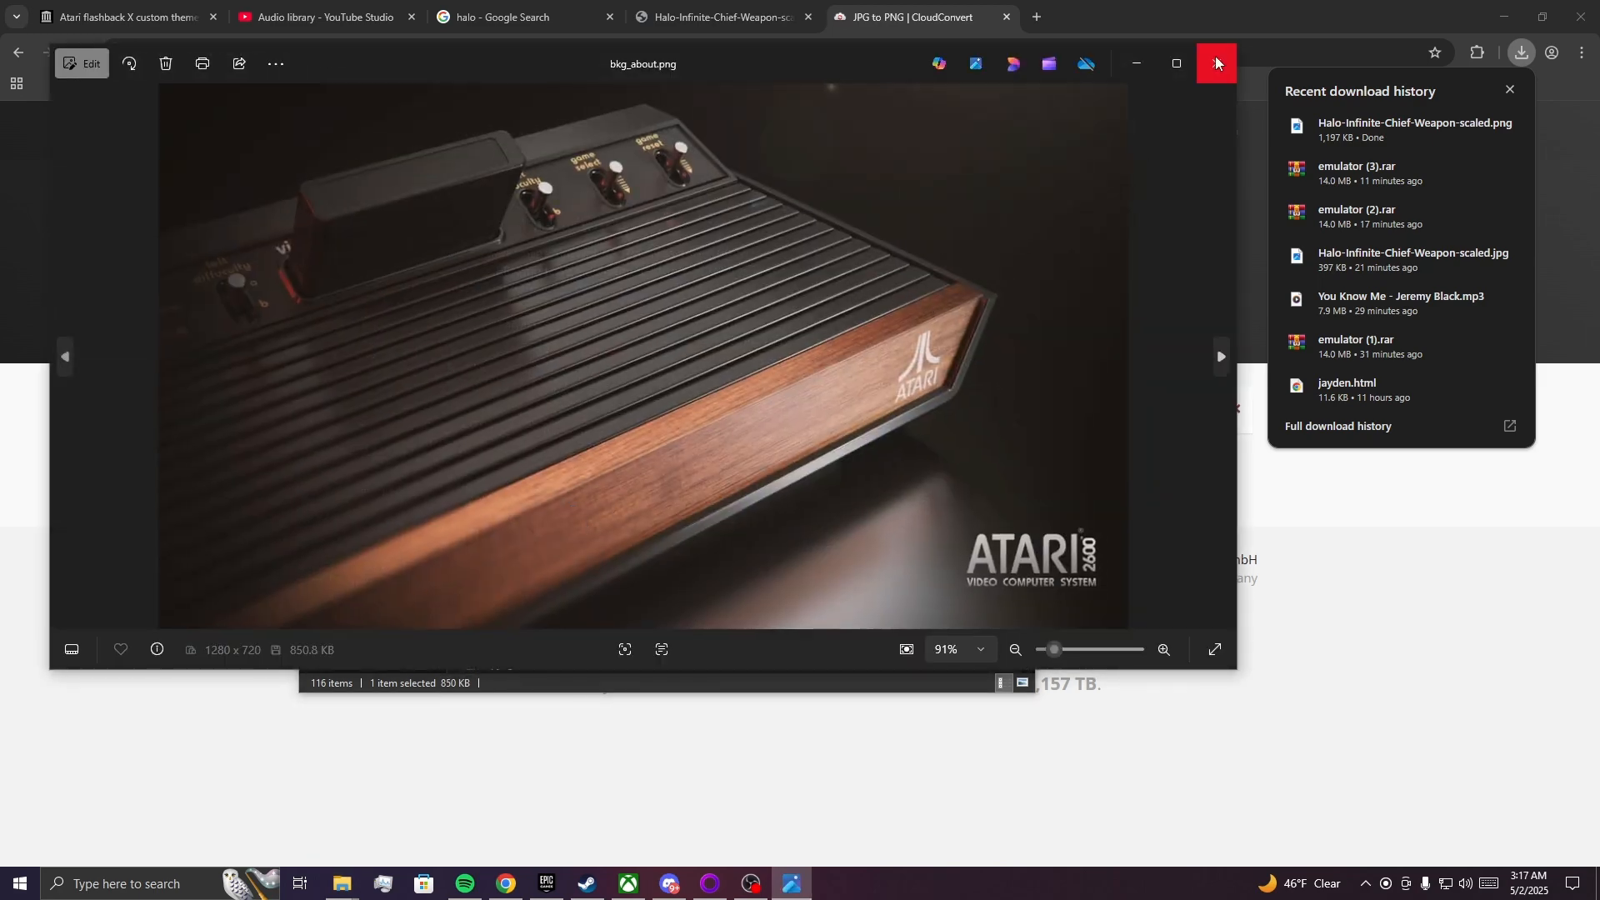
{"action": "left_click", "coordinate": [1215, 63]}
{"action": "double_click", "coordinate": [529, 542]}
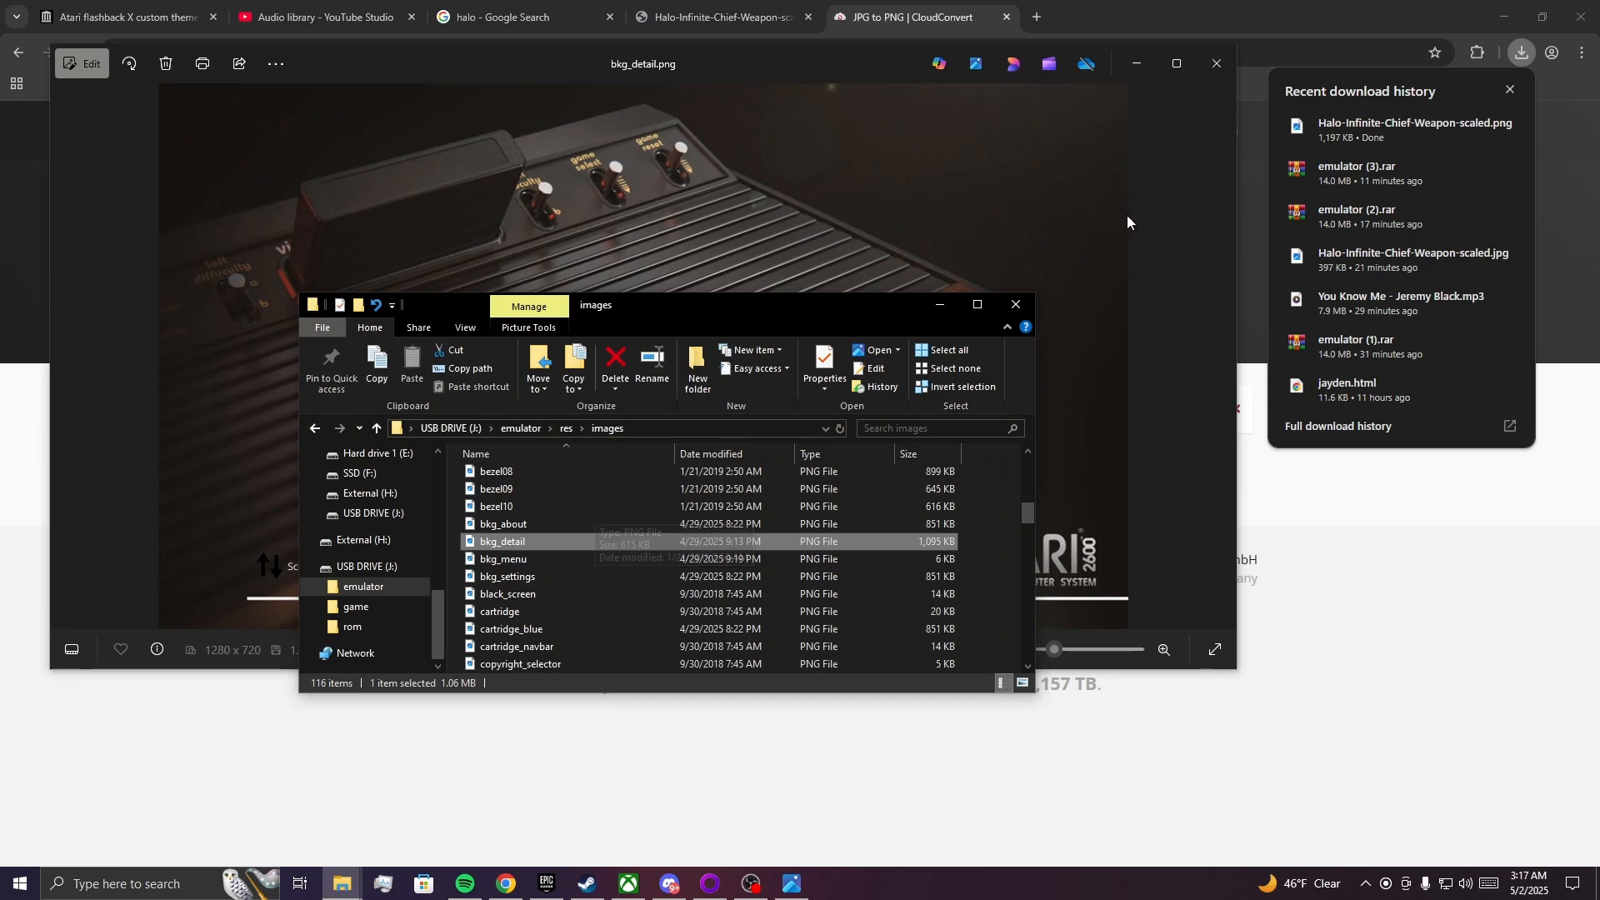
{"action": "left_click", "coordinate": [1217, 63]}
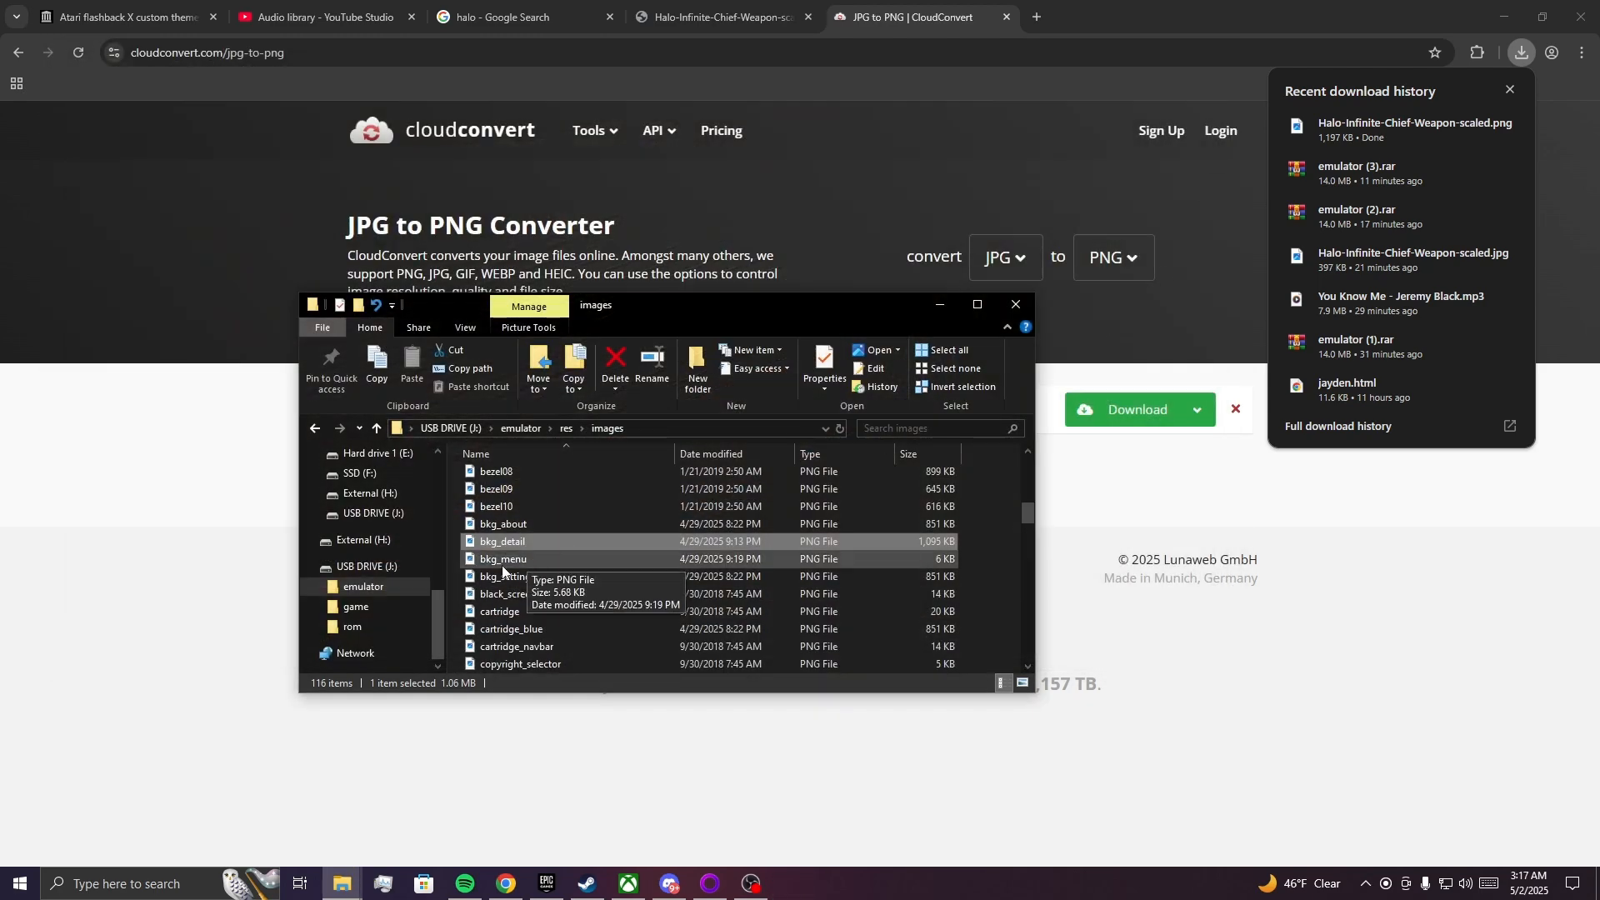
{"action": "double_click", "coordinate": [533, 542]}
{"action": "left_click_drag", "start_coordinate": [862, 313], "coordinate": [1516, 341]}
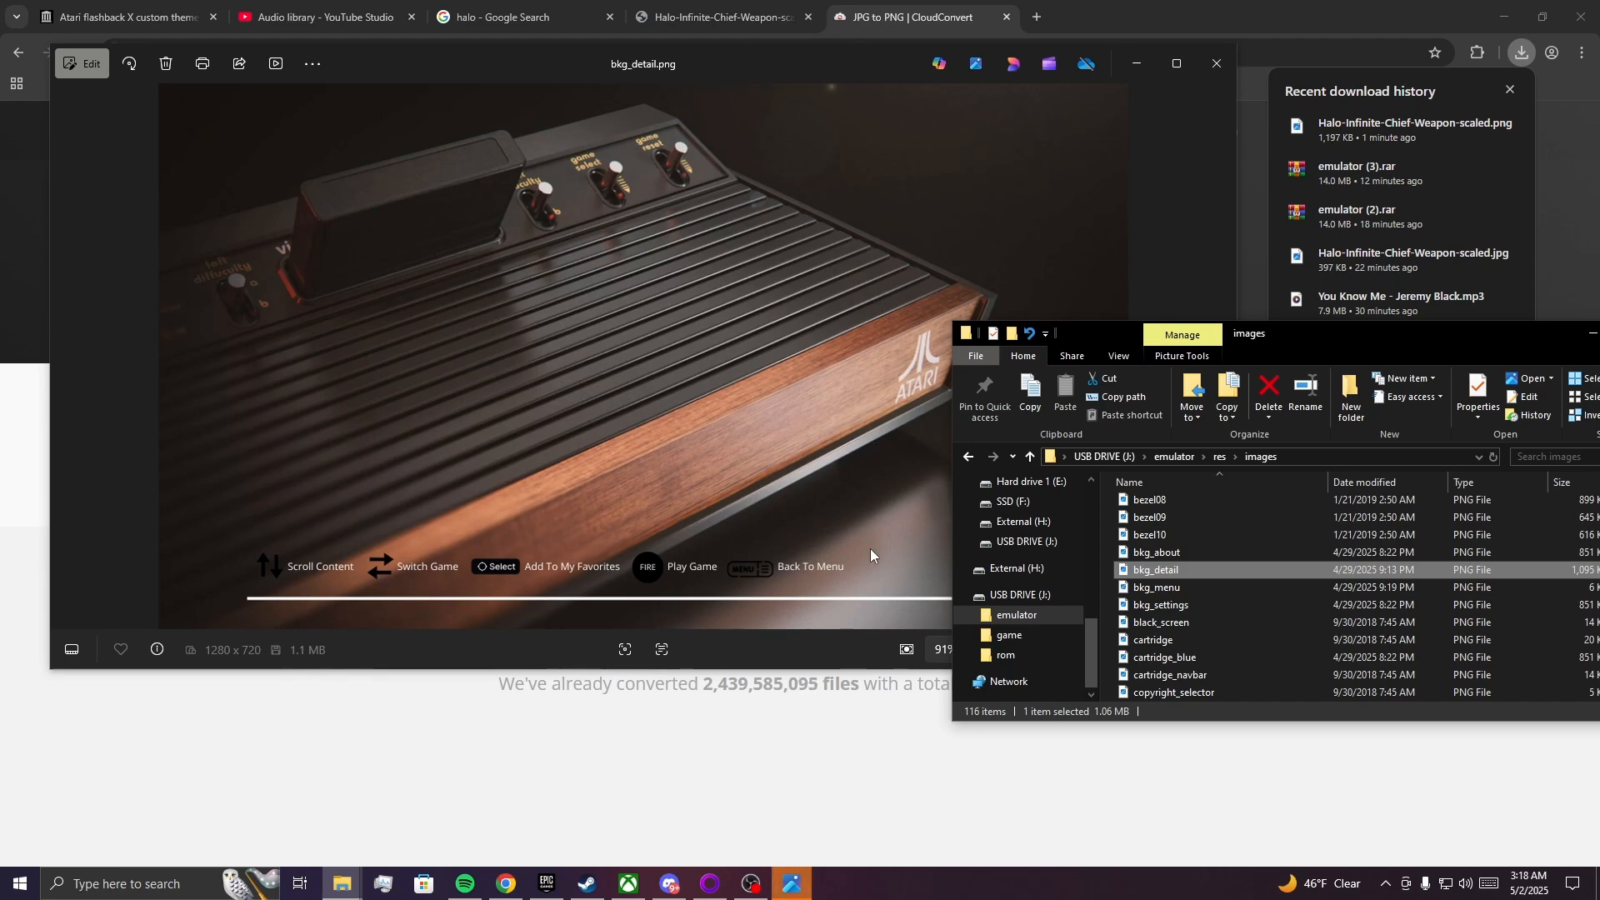
{"action": "left_click_drag", "start_coordinate": [1373, 337], "coordinate": [1147, 254]}
{"action": "left_click", "coordinate": [941, 529]}
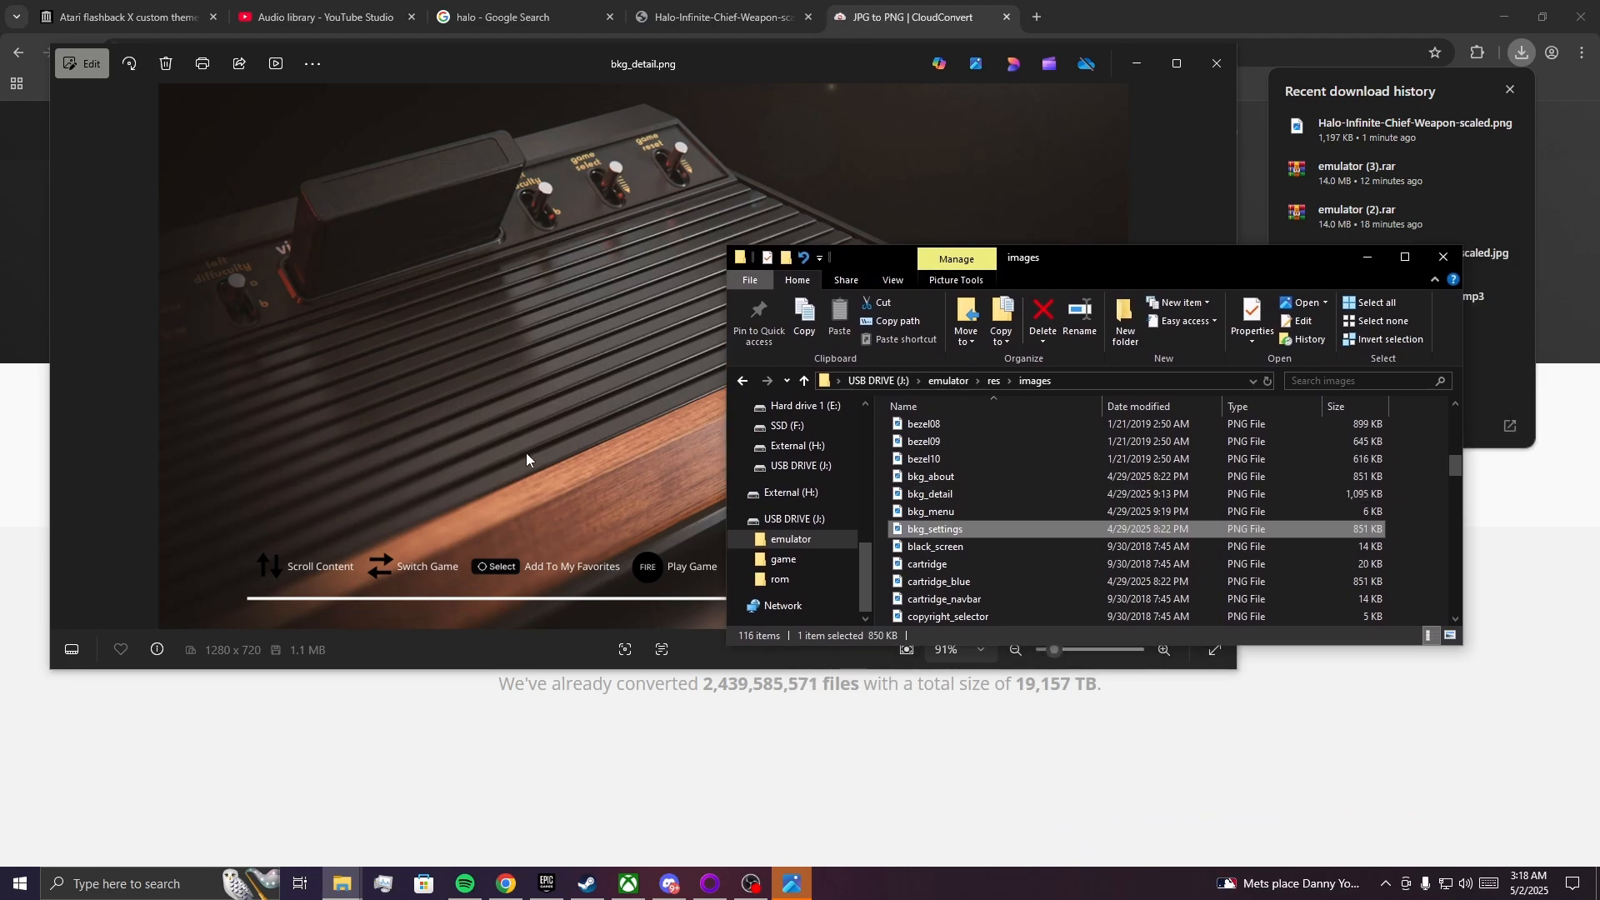
Eject the USB DRIVE (J:) from the computer.
{"action": "right_click", "coordinate": [816, 522]}
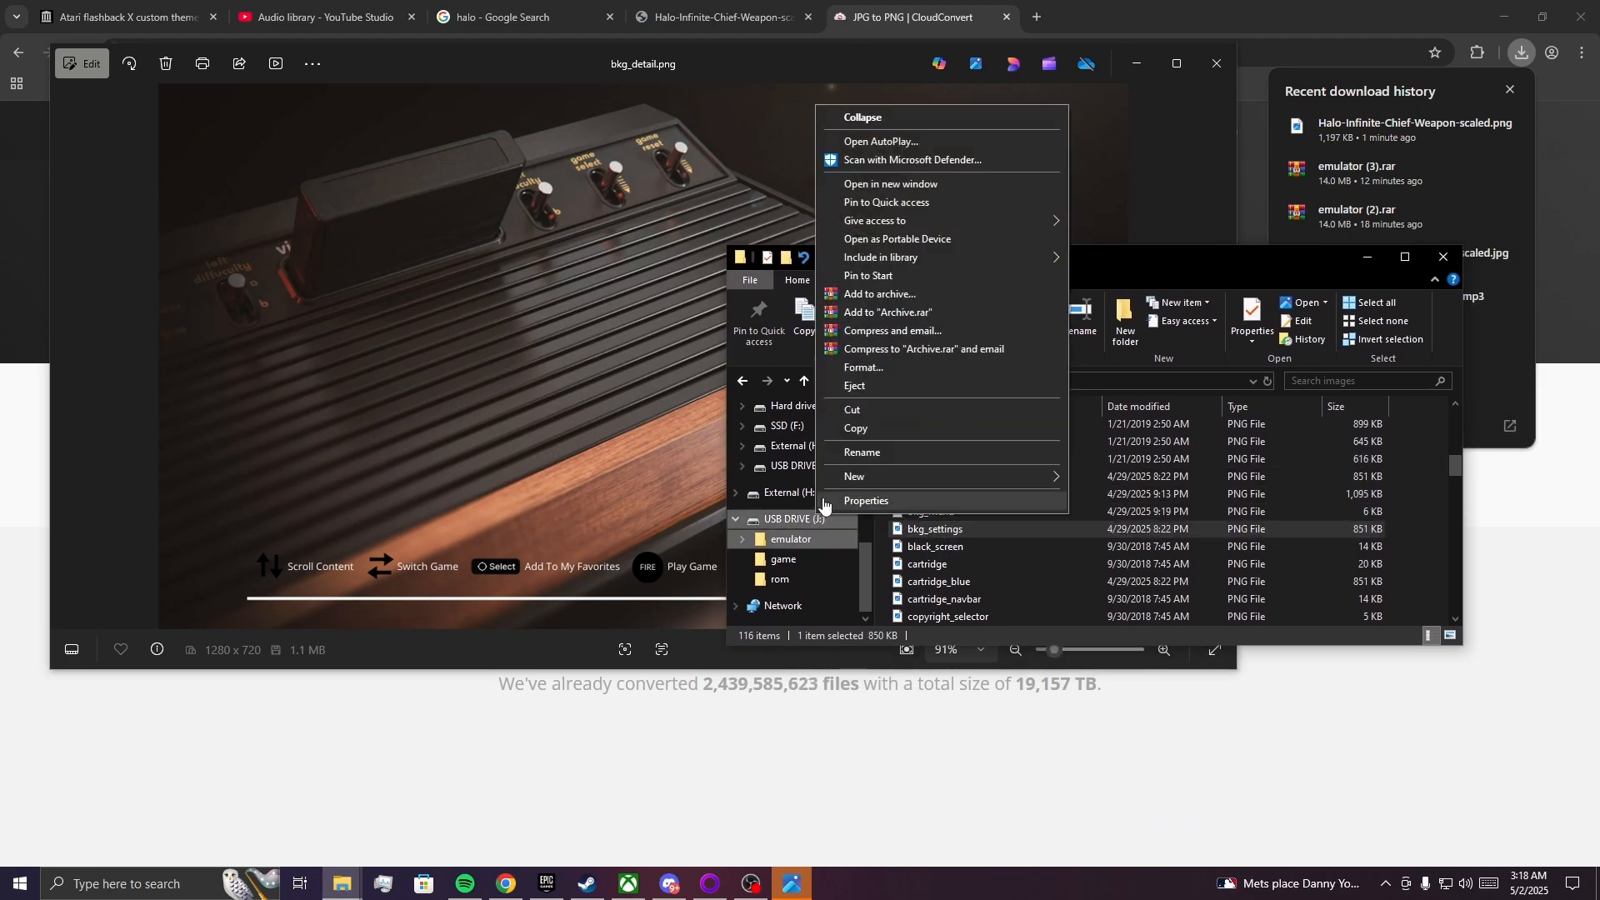
{"action": "left_click", "coordinate": [862, 389]}
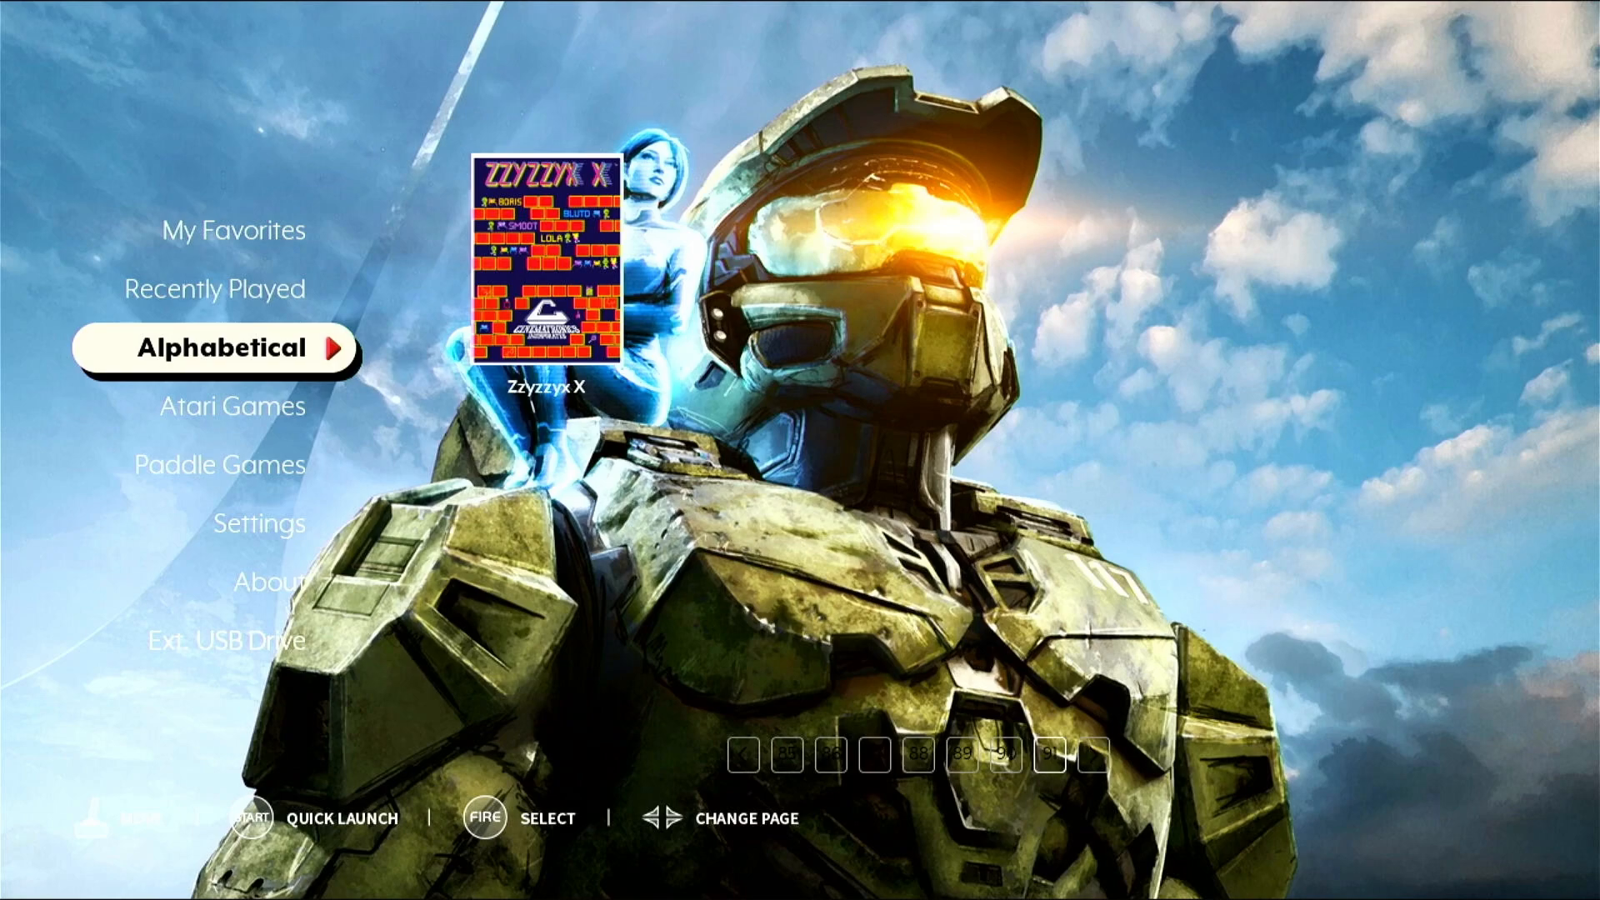
Switch to the Atari Flashback X launcher, check the backgrounds of the categories from Alphabetical through Ext. USB Drive, and return to Alphabetical.
{"action": "key", "text": "Down"}
{"action": "key", "text": "Down"}
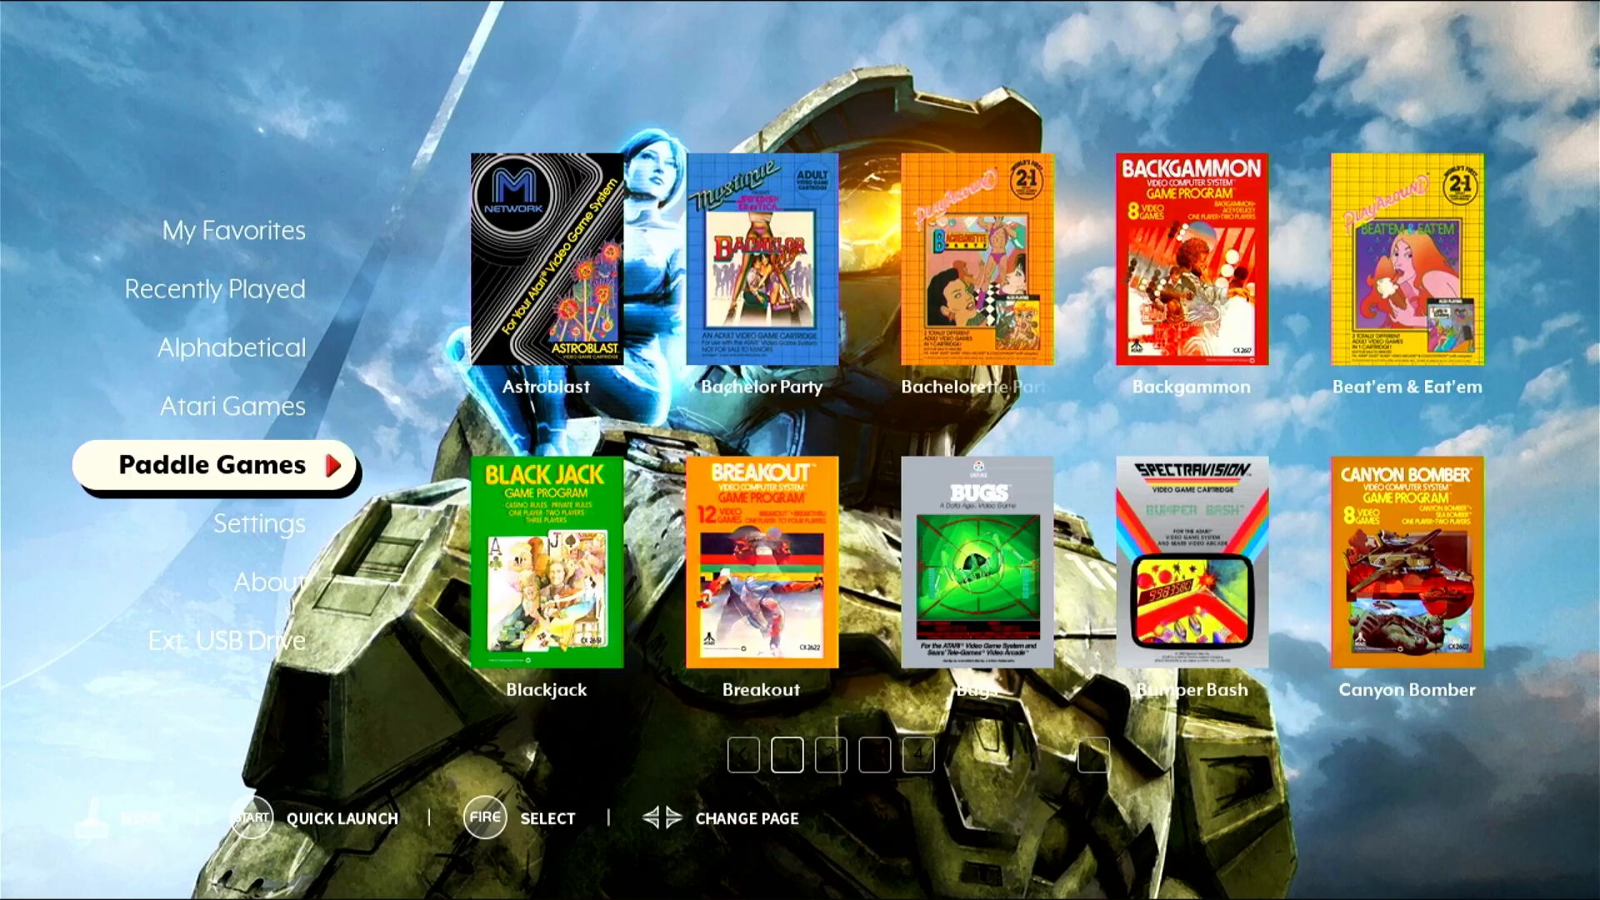
{"action": "key", "text": "Down"}
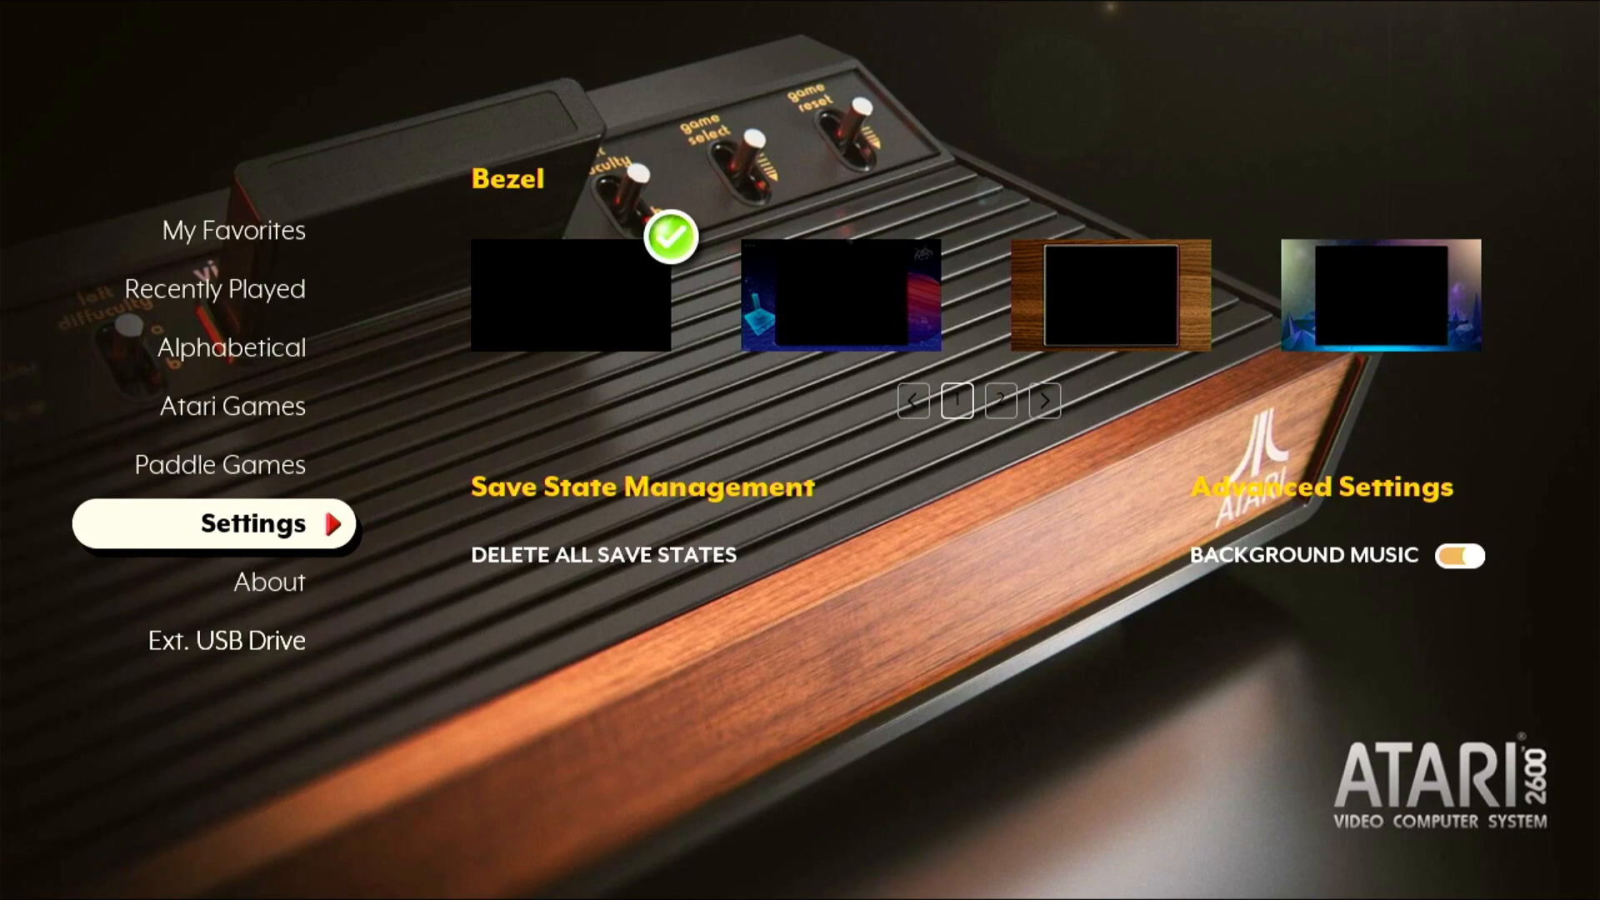
{"action": "key", "text": "Down"}
{"action": "key", "text": "Down"}
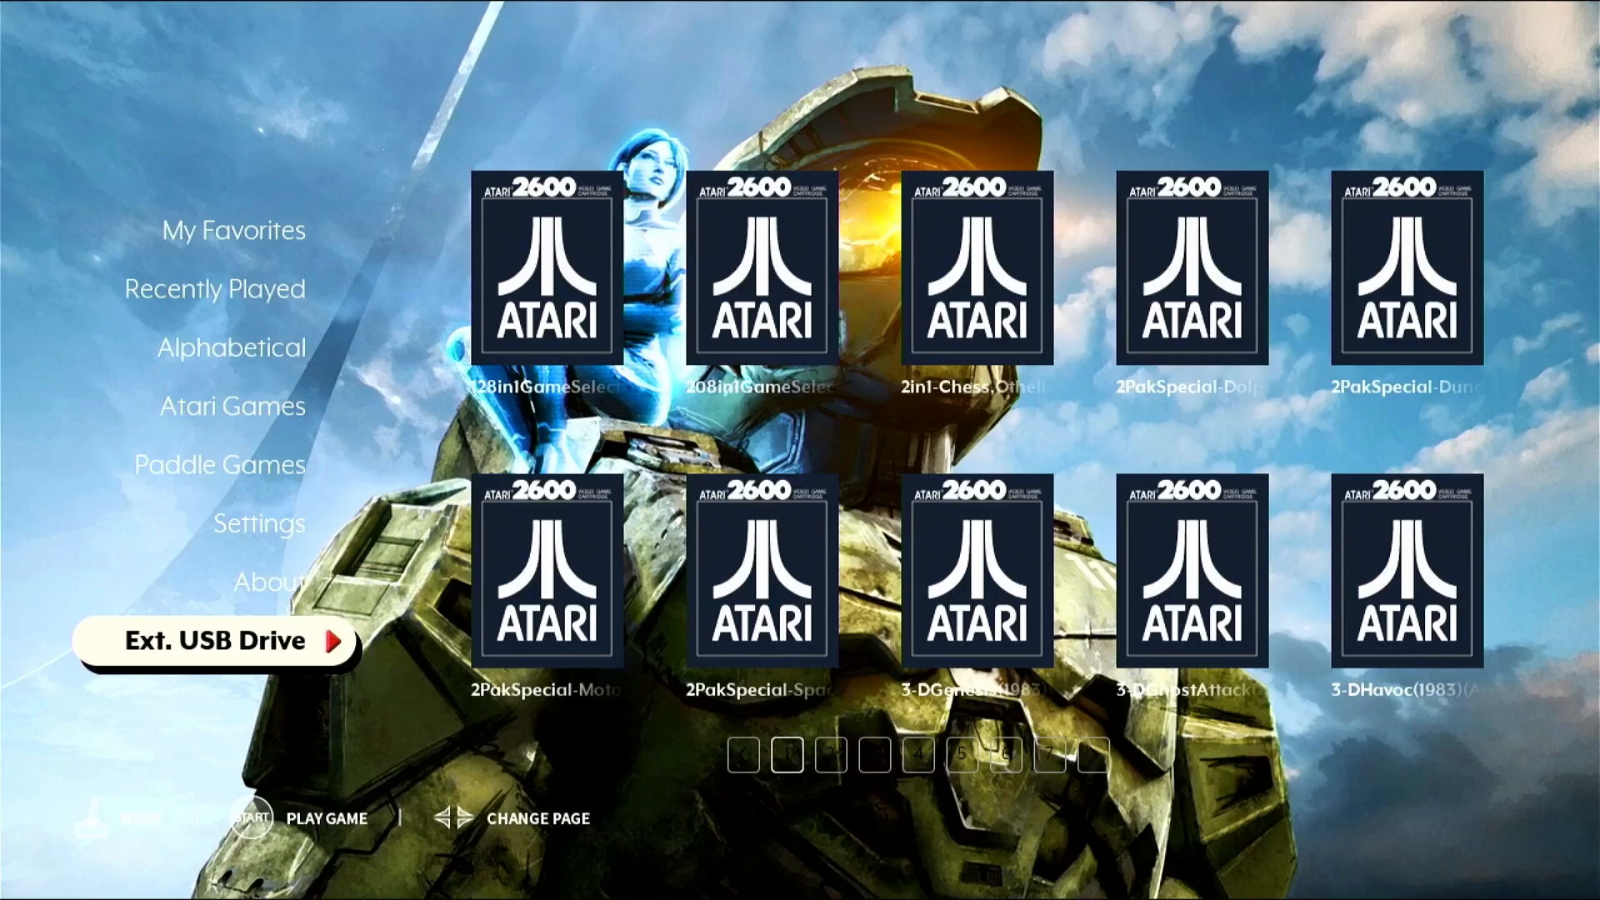
{"action": "key", "text": "Up"}
{"action": "key", "text": "Up"}
{"action": "key", "text": "Up"}
{"action": "key", "text": "Up"}
{"action": "key", "text": "Up"}
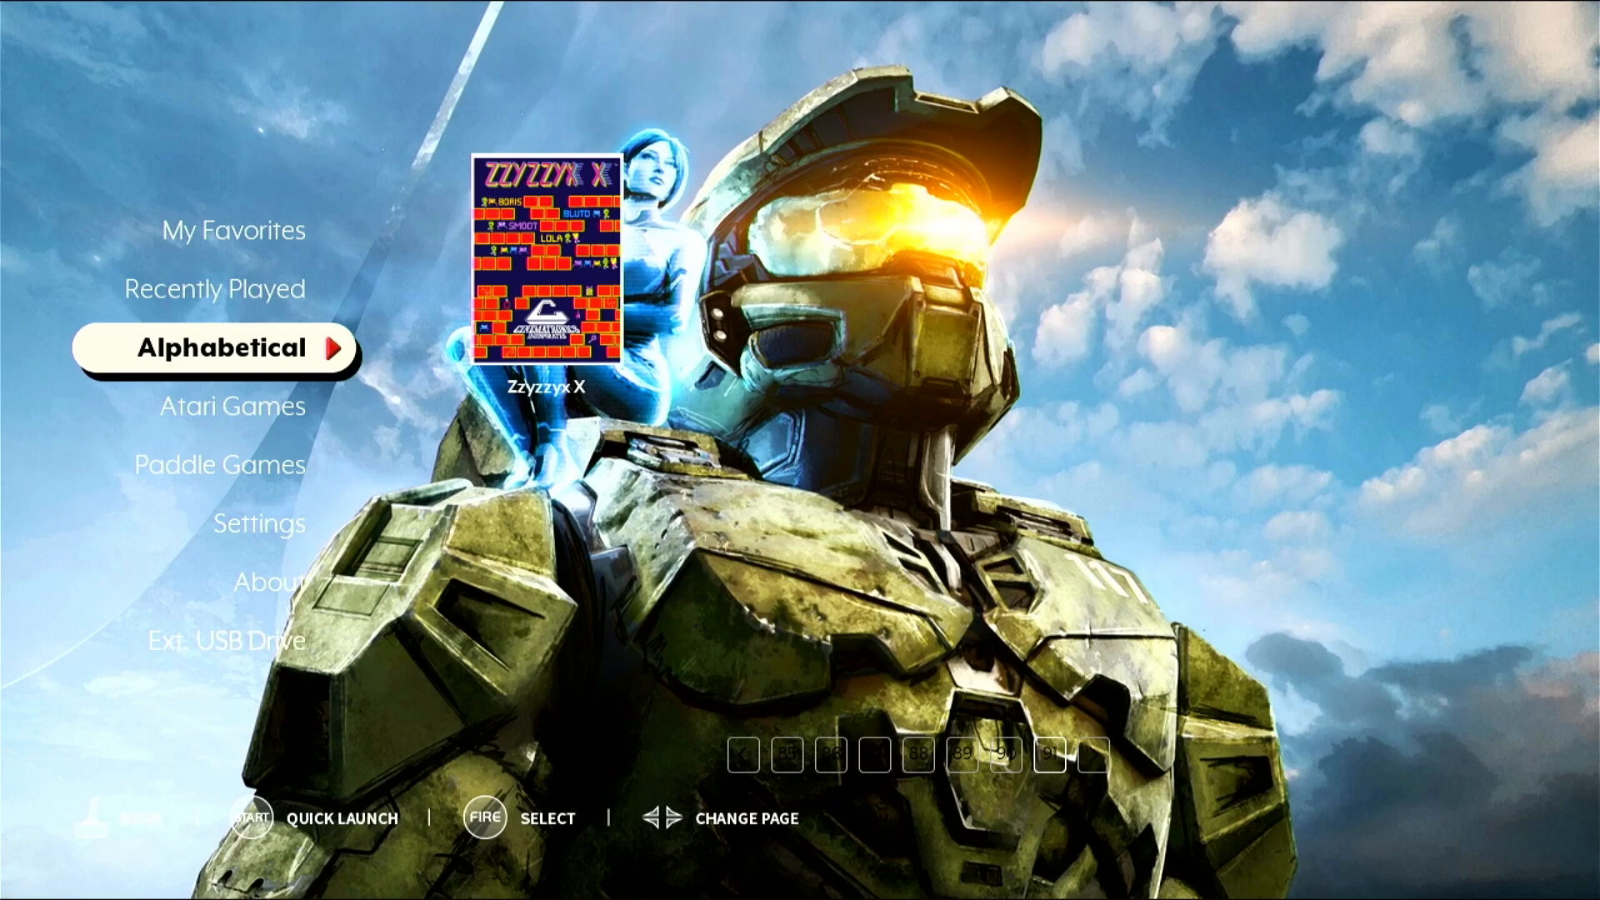
Open the detail page of Zzyzzyx X from the Alphabetical list and start the game.
{"action": "key", "text": "Right"}
{"action": "key", "text": "Return"}
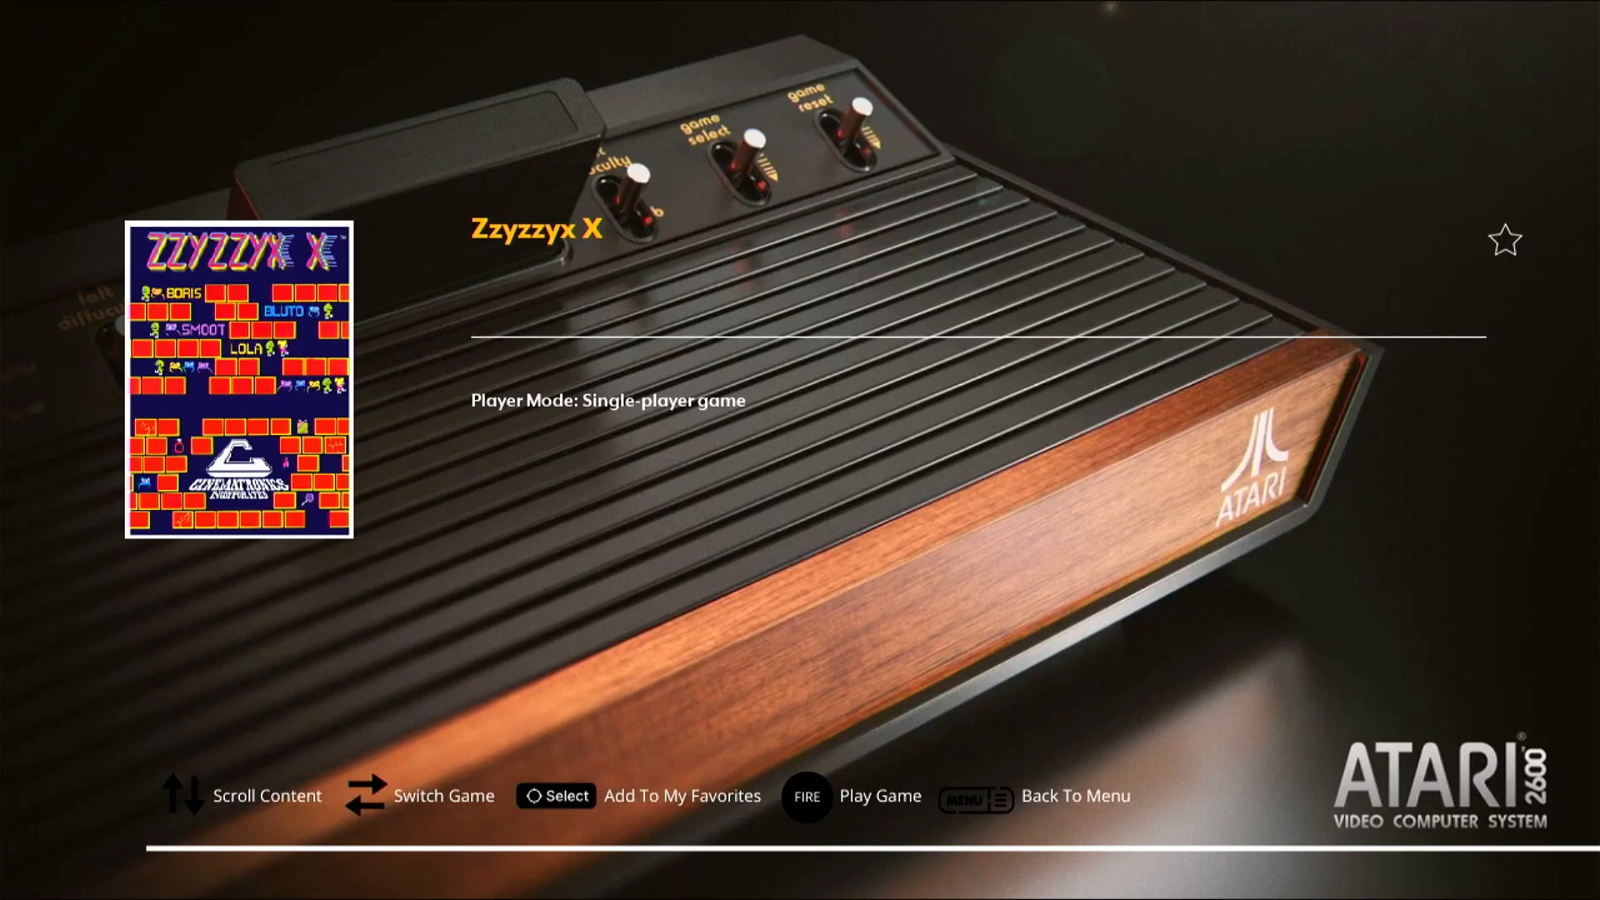
{"action": "key", "text": "Return"}
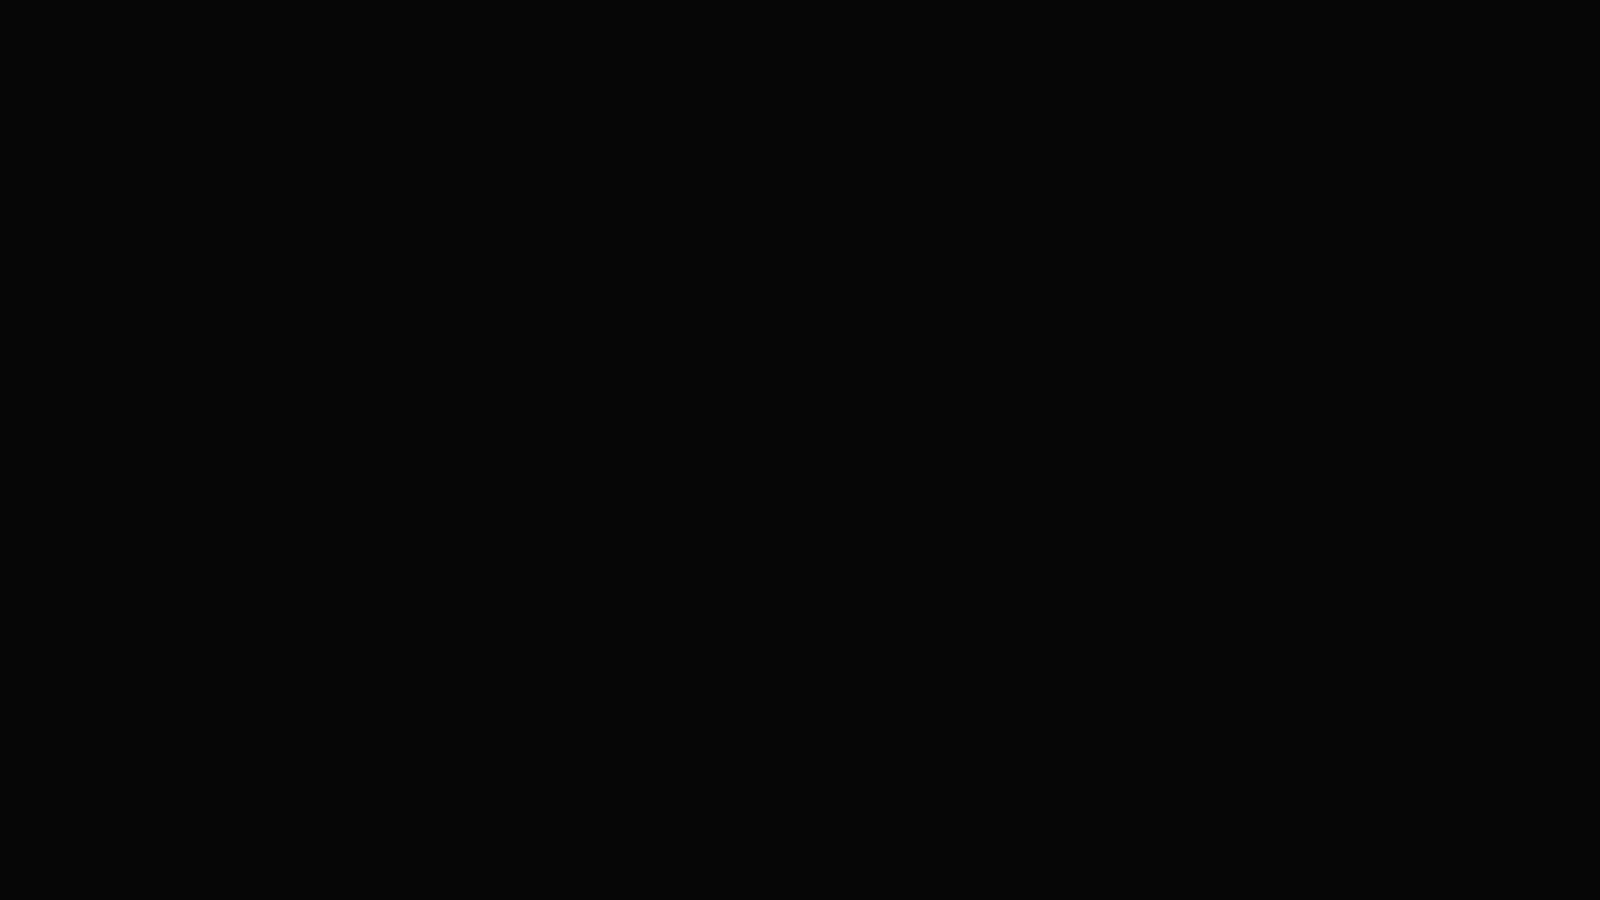